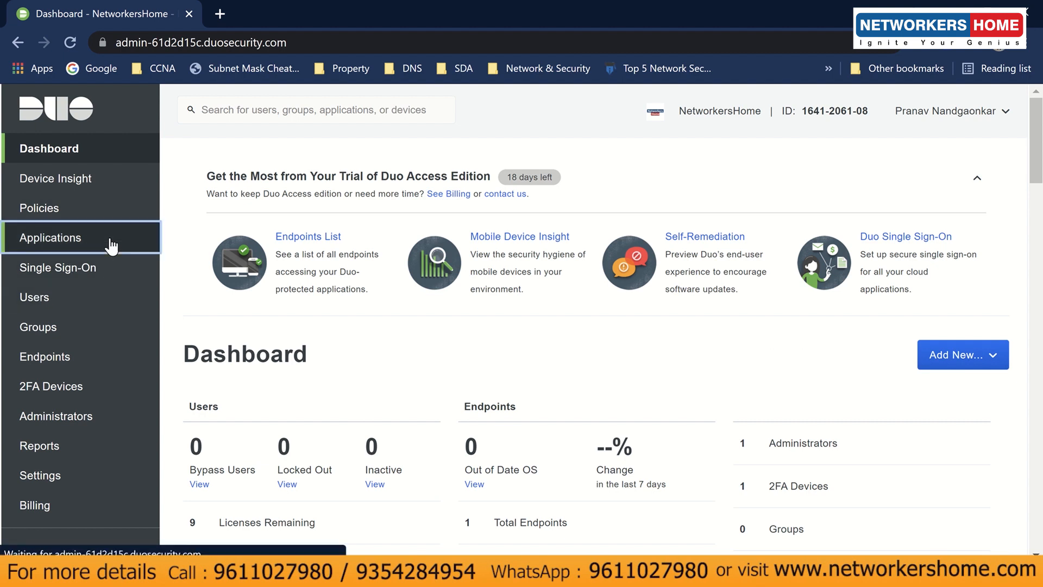
# - Open the Microsoft RDP application's details from Applications, then move on to Policies
pyautogui.click(44, 237)
pyautogui.scroll(-3, 355, 431)
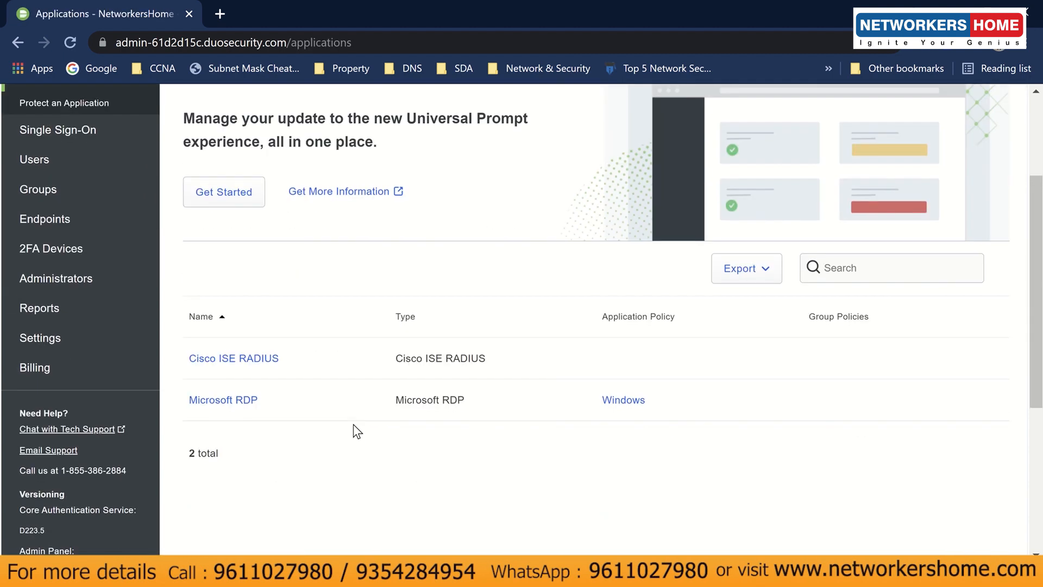
pyautogui.click(205, 400)
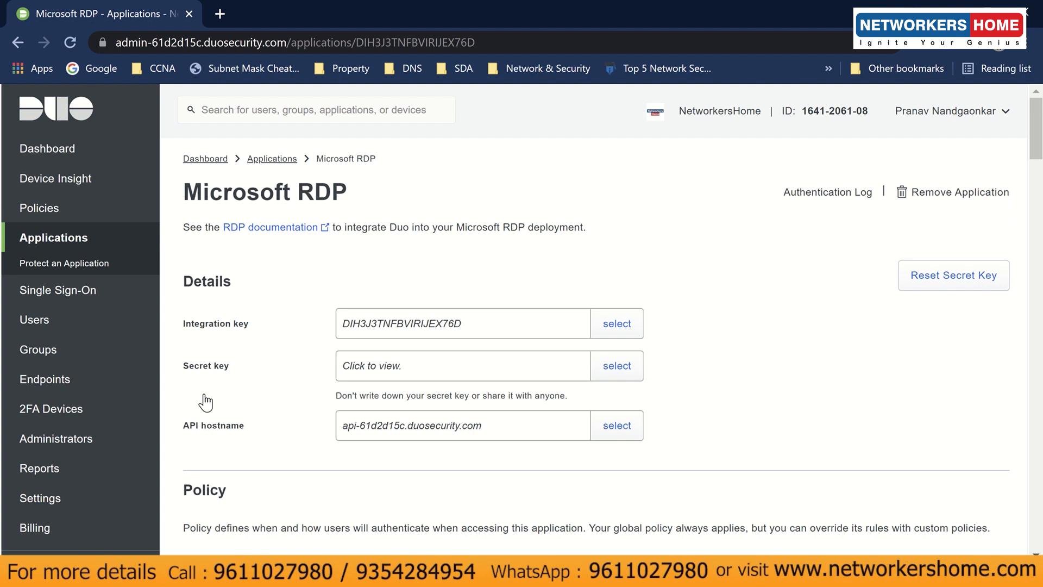
pyautogui.click(111, 209)
# - Review the Windows custom policy and confirm it covers the Microsoft RDP application
pyautogui.scroll(-13, 326, 402)
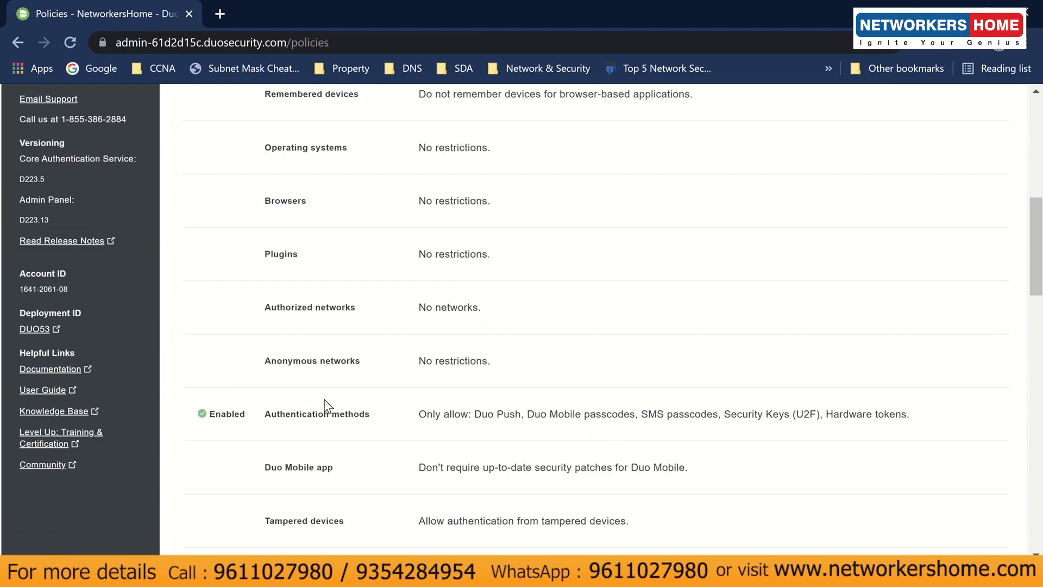
pyautogui.scroll(-9, 327, 406)
pyautogui.scroll(3, 384, 407)
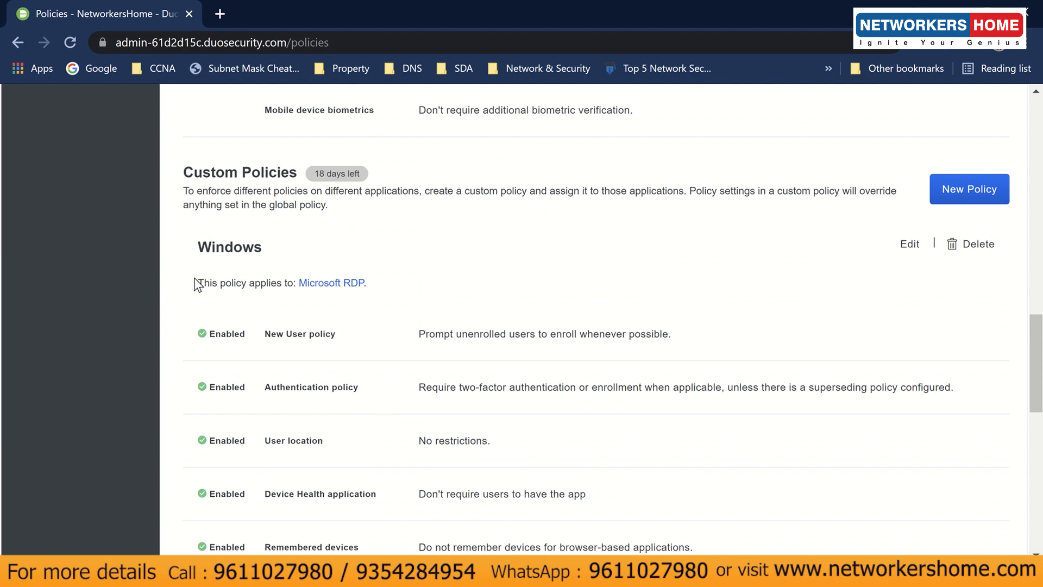
pyautogui.moveTo(199, 282); pyautogui.dragTo(456, 290)
pyautogui.click(456, 291)
pyautogui.scroll(-6, 403, 337)
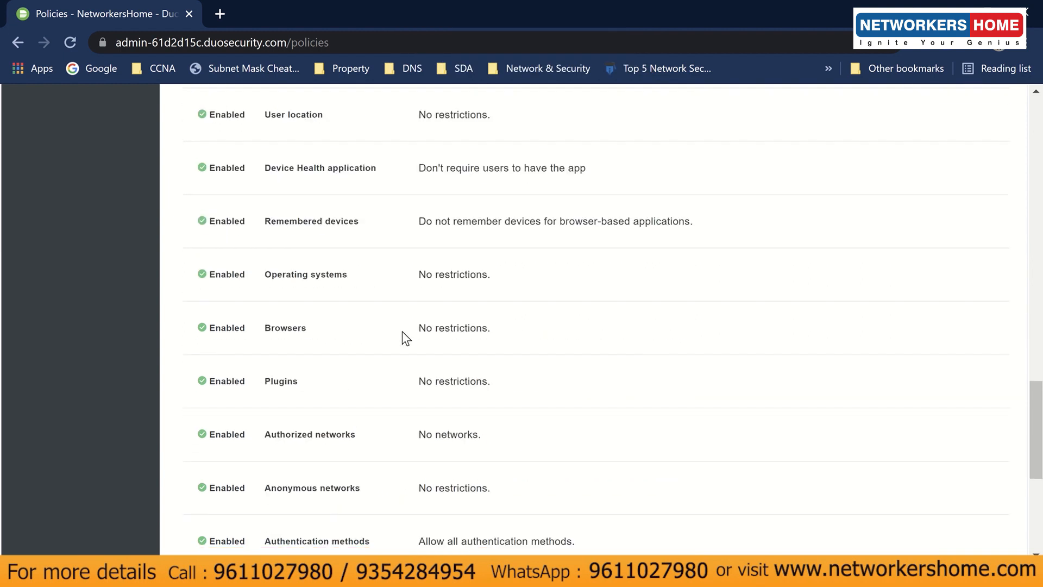
pyautogui.scroll(6, 405, 337)
pyautogui.scroll(-9, 615, 356)
pyautogui.scroll(12, 635, 353)
pyautogui.scroll(-4, 667, 356)
pyautogui.scroll(1, 760, 347)
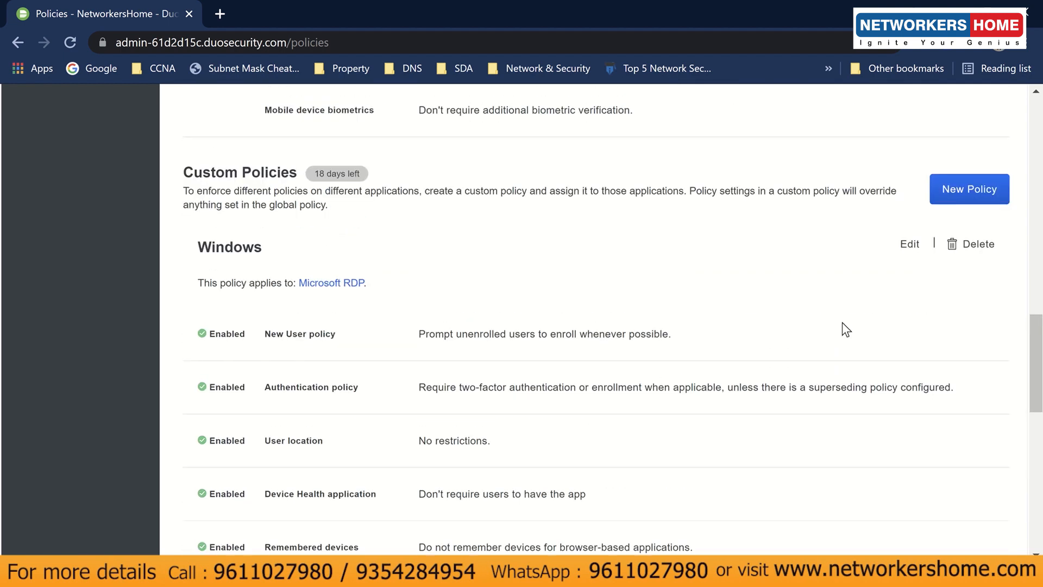
pyautogui.click(908, 246)
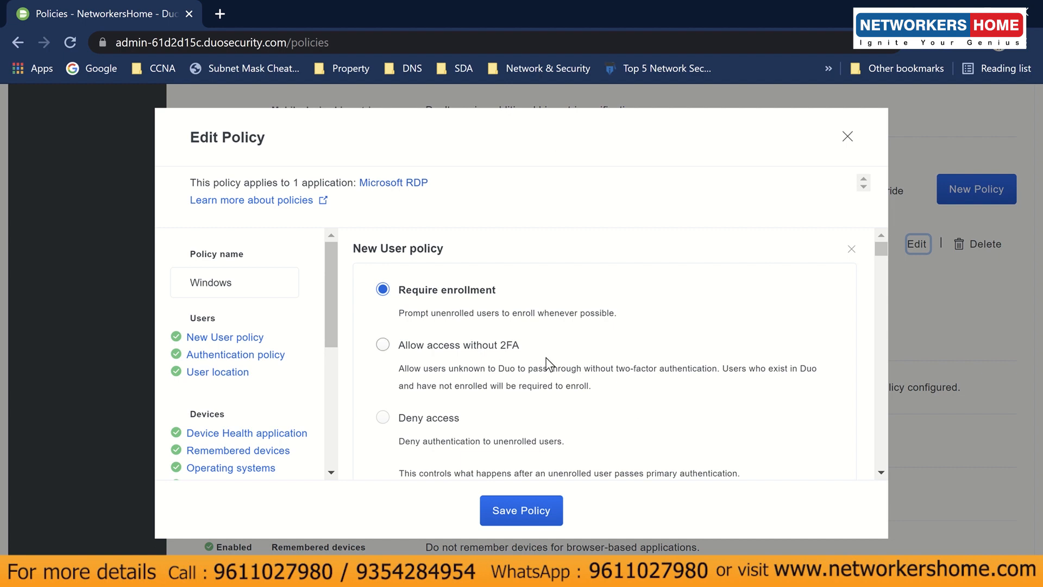
# - Toggle the Windows policy's authentication policy to Bypass 2FA and back to Enforce 2FA, then save
pyautogui.scroll(-6, 550, 354)
pyautogui.scroll(2, 547, 358)
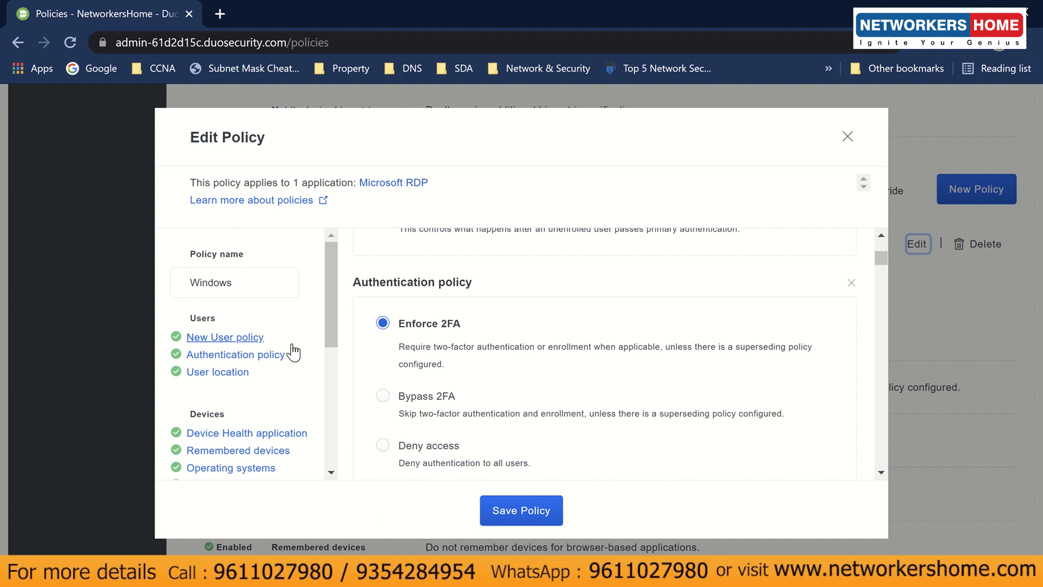
pyautogui.scroll(-3, 310, 353)
pyautogui.scroll(3, 313, 354)
pyautogui.scroll(-6, 301, 352)
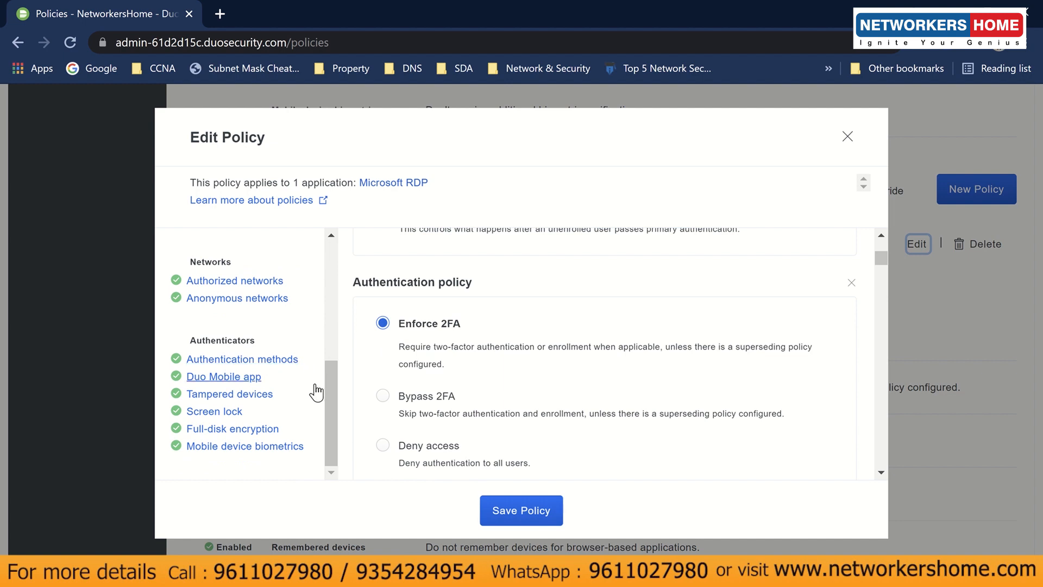
pyautogui.scroll(5, 315, 391)
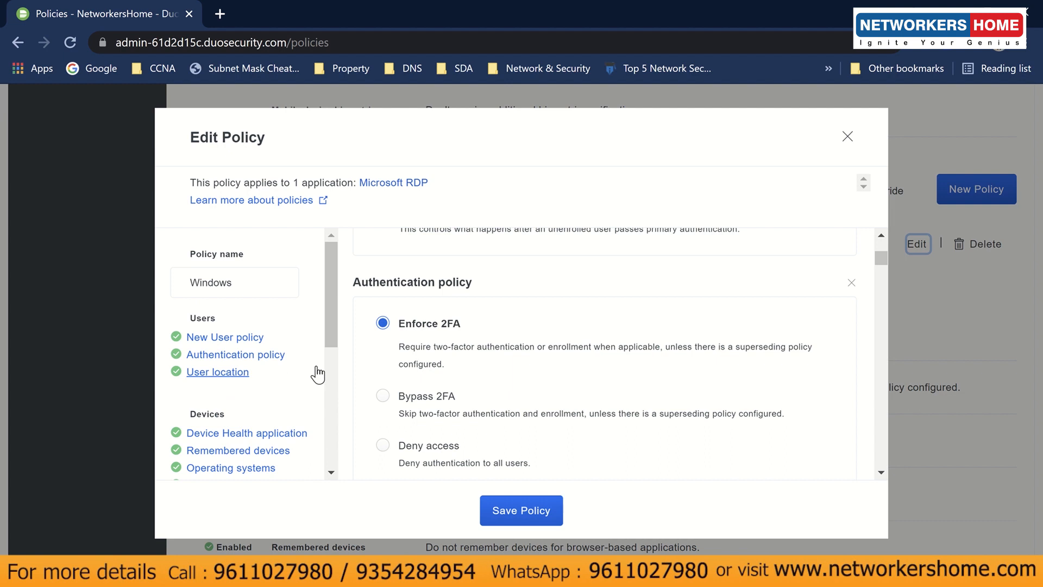
pyautogui.scroll(-5, 303, 349)
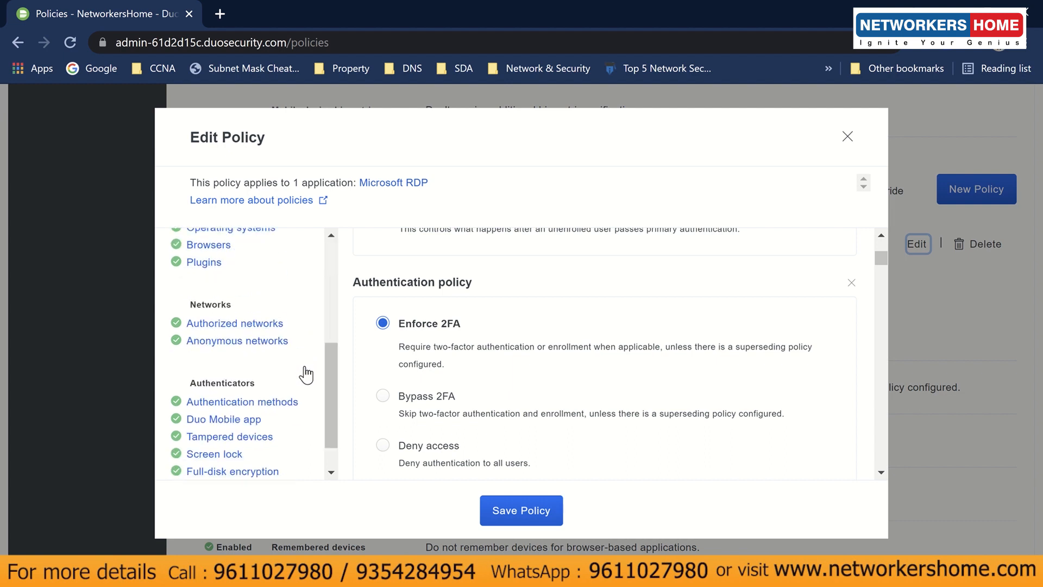
pyautogui.scroll(-1, 306, 374)
pyautogui.scroll(3, 305, 374)
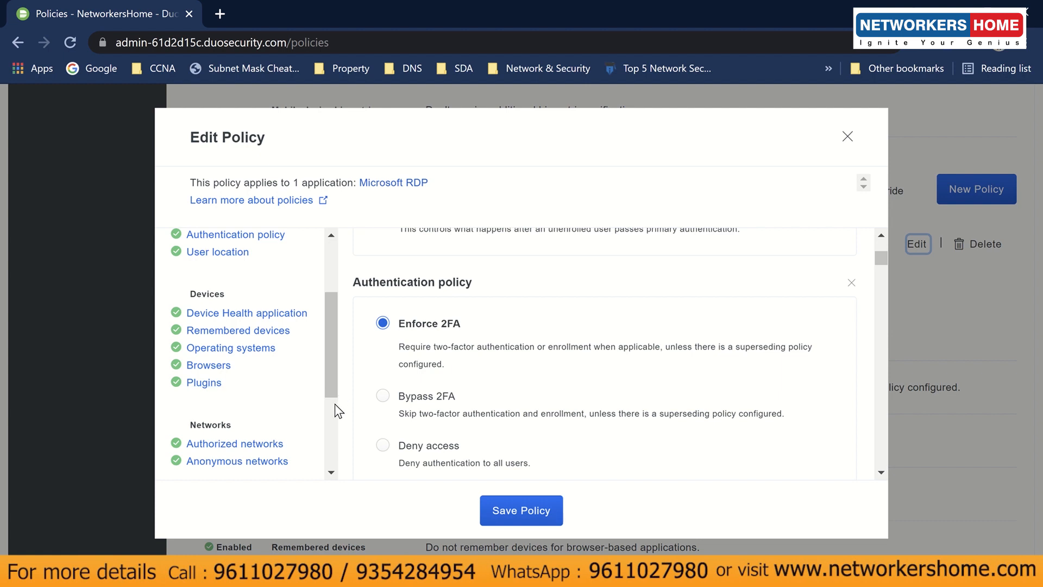
pyautogui.scroll(2, 335, 403)
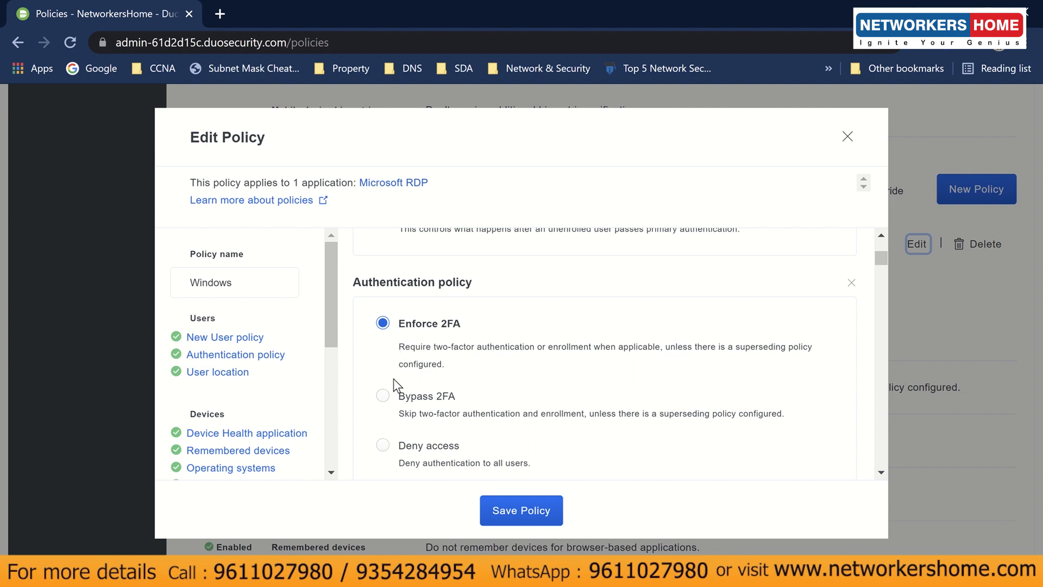
pyautogui.click(383, 397)
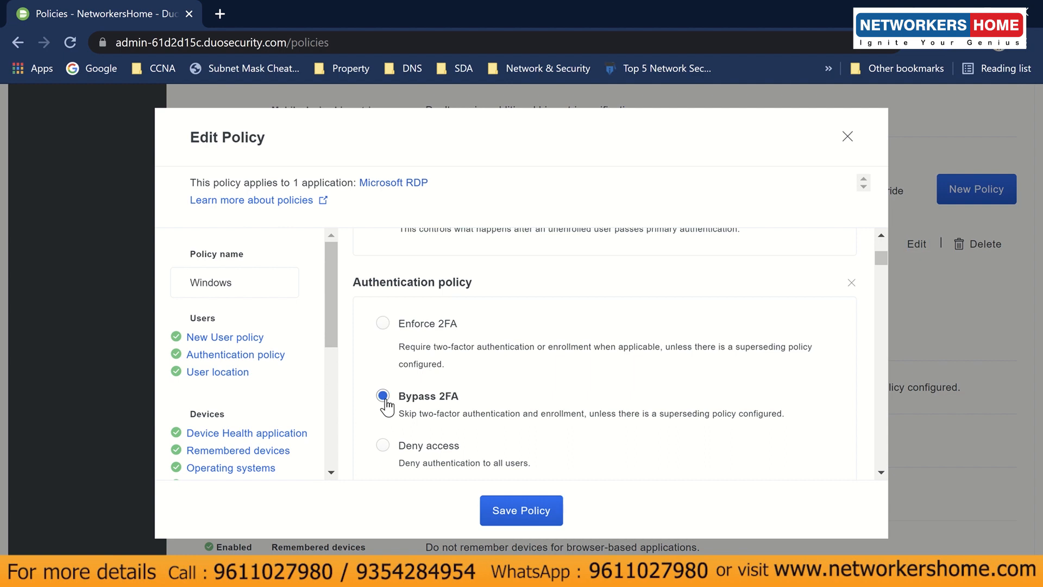
pyautogui.click(383, 323)
pyautogui.click(495, 499)
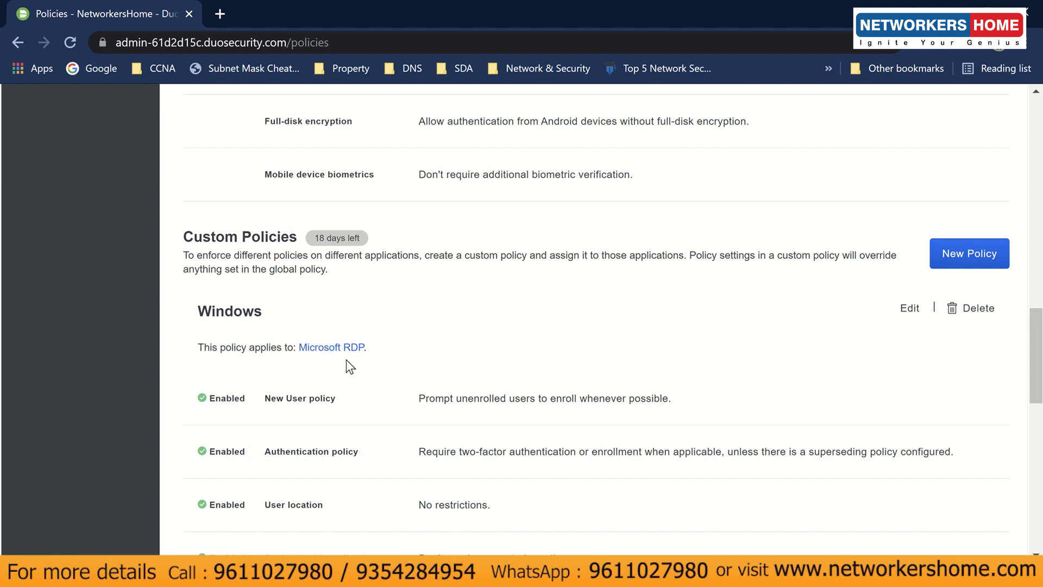
# - Open the Authentication Log and scroll through its login entries
pyautogui.scroll(15, 158, 405)
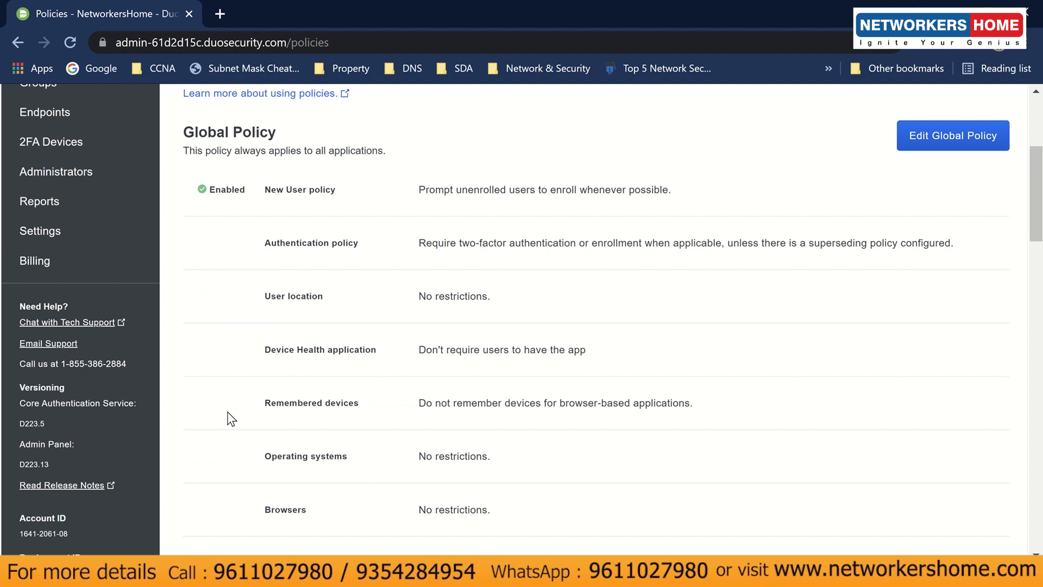
pyautogui.scroll(3, 231, 418)
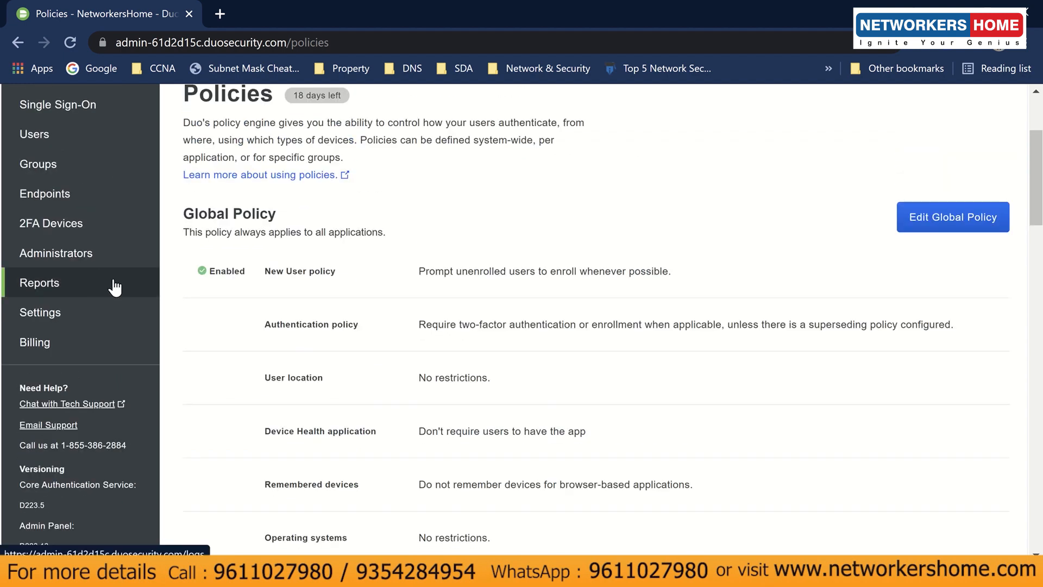
pyautogui.click(114, 287)
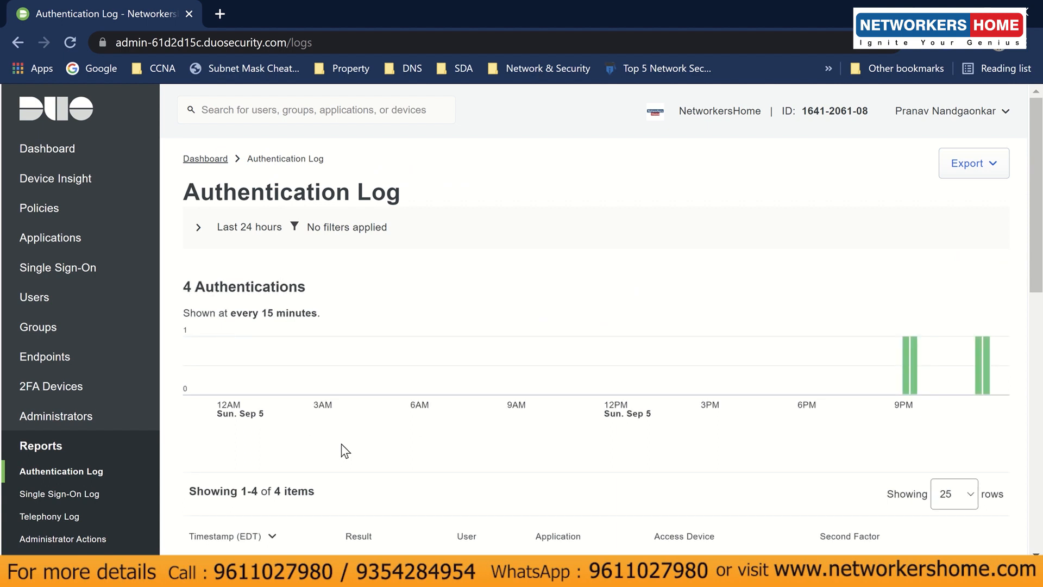
pyautogui.scroll(-1, 342, 451)
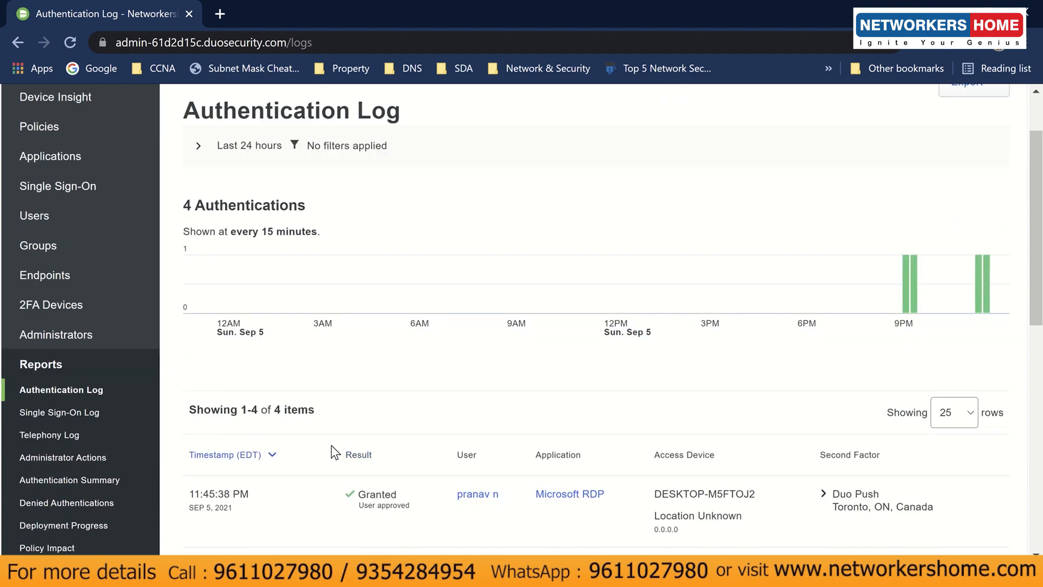
pyautogui.scroll(-2, 339, 452)
pyautogui.scroll(-3, 341, 452)
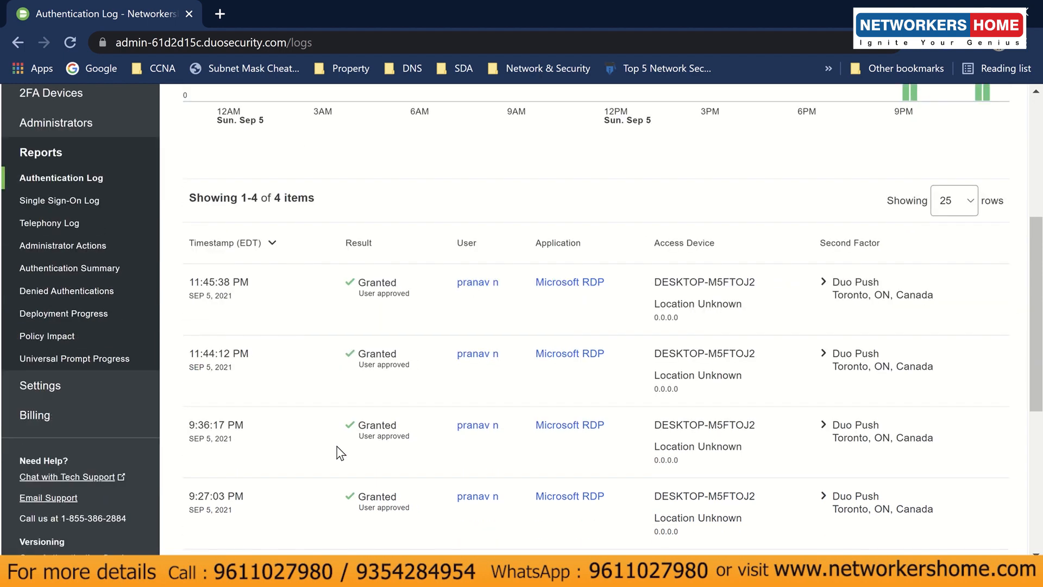
pyautogui.scroll(1, 341, 448)
pyautogui.scroll(1, 341, 447)
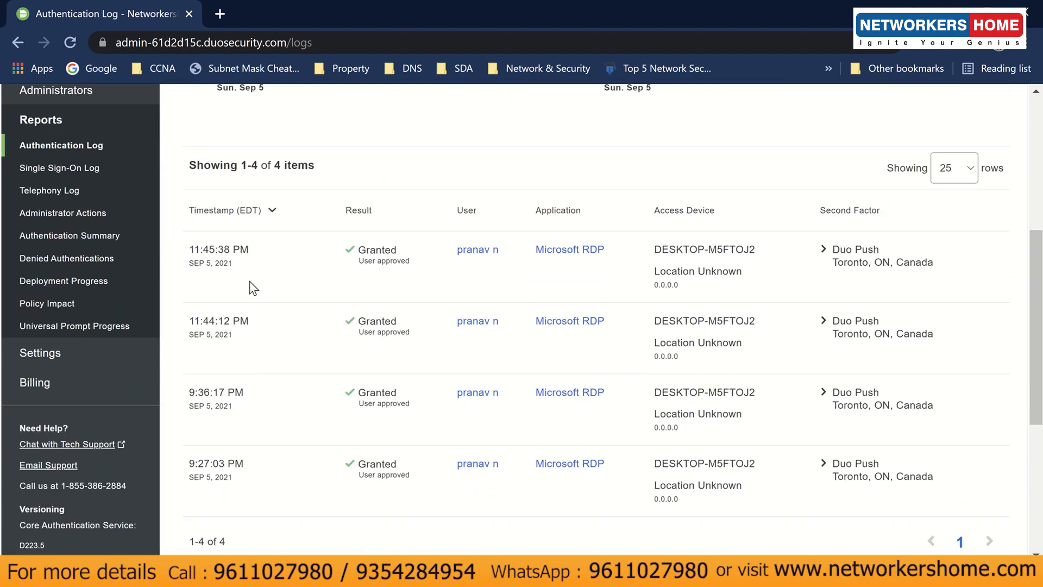
# - Inspect the logins' timestamp, Granted result and access device, then open Microsoft RDP from the log
pyautogui.moveTo(189, 249); pyautogui.dragTo(411, 257)
pyautogui.click(411, 259)
pyautogui.moveTo(359, 323); pyautogui.dragTo(417, 335)
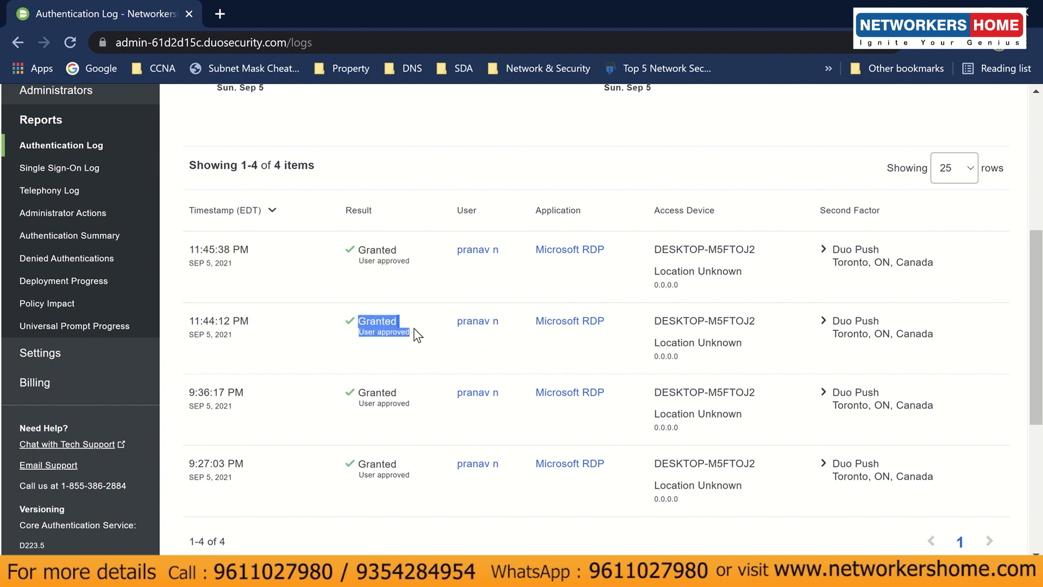
pyautogui.click(416, 335)
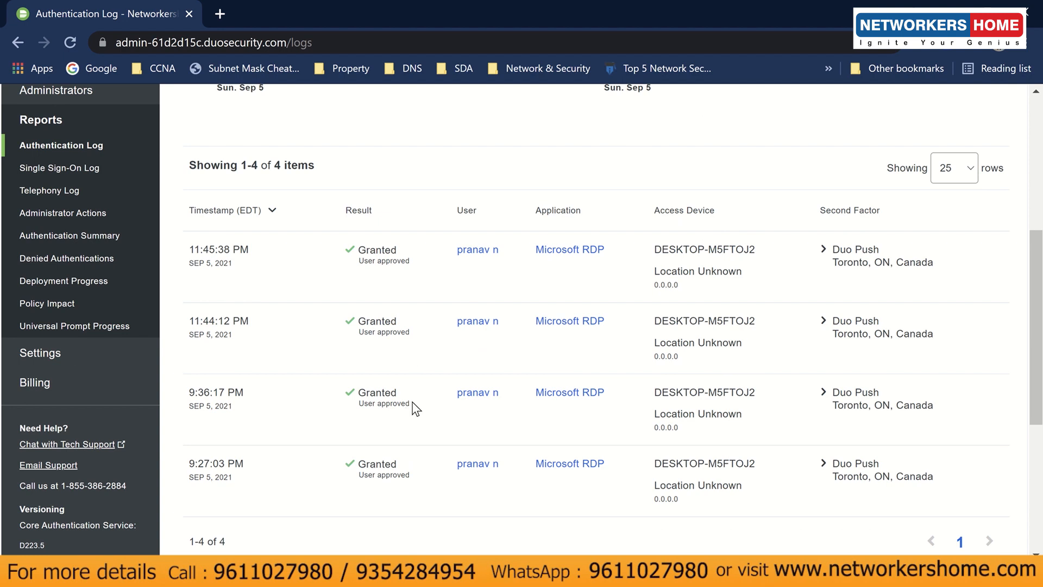
pyautogui.moveTo(654, 392); pyautogui.dragTo(770, 405)
pyautogui.click(770, 406)
pyautogui.scroll(1, 298, 386)
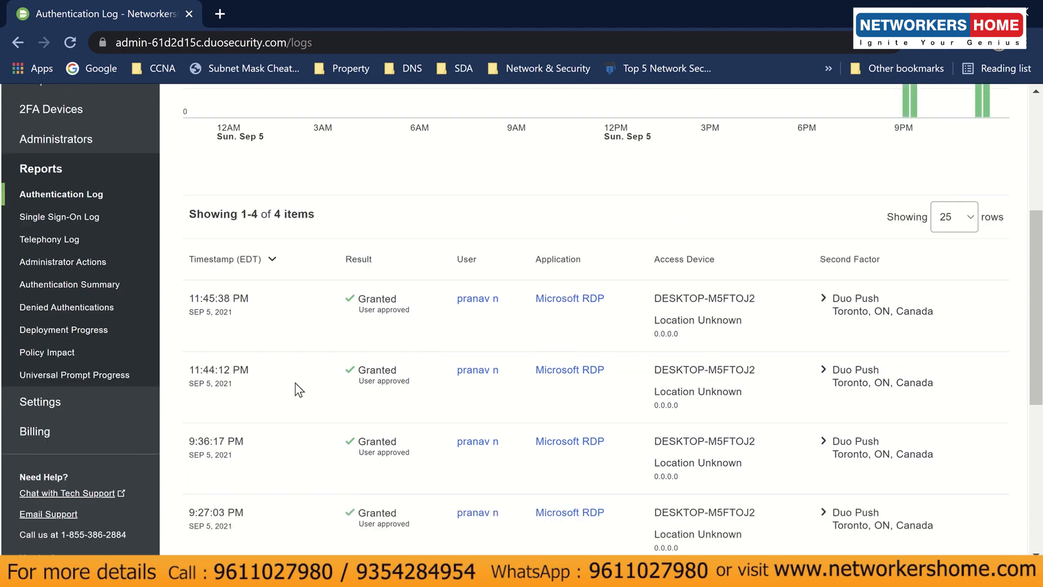
pyautogui.scroll(1, 297, 387)
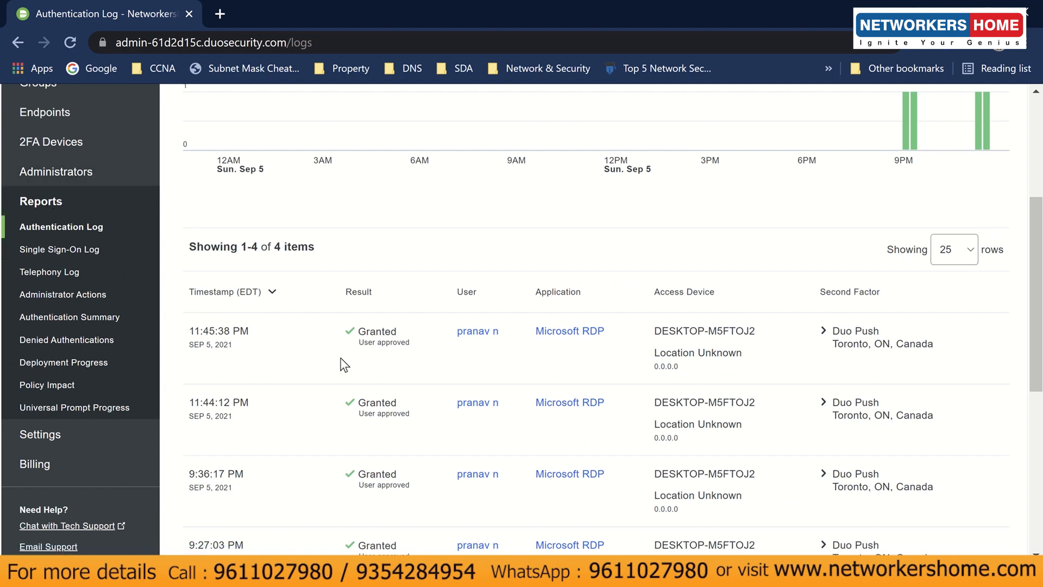
pyautogui.scroll(-2, 344, 365)
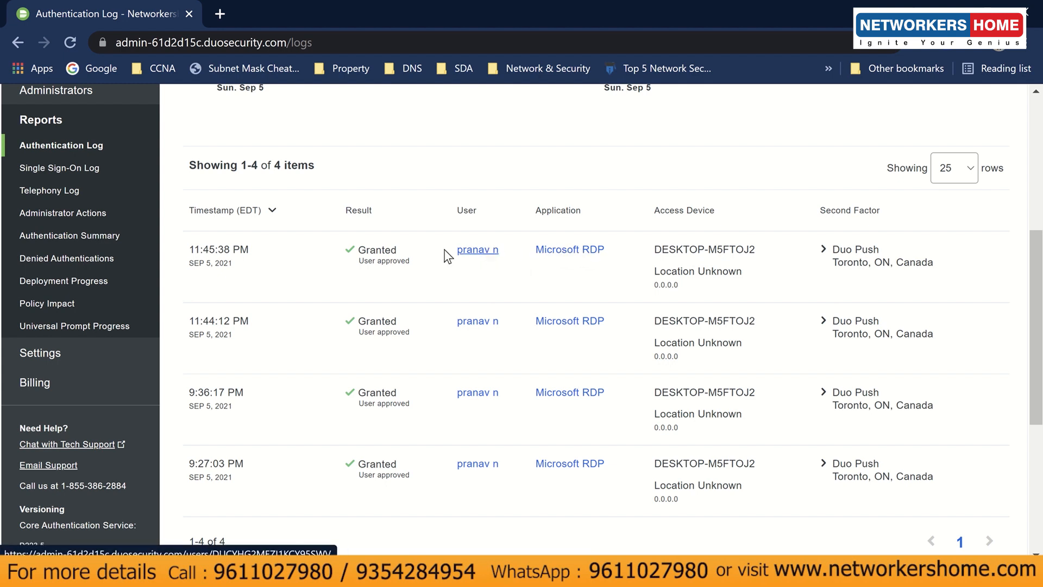
pyautogui.click(546, 256)
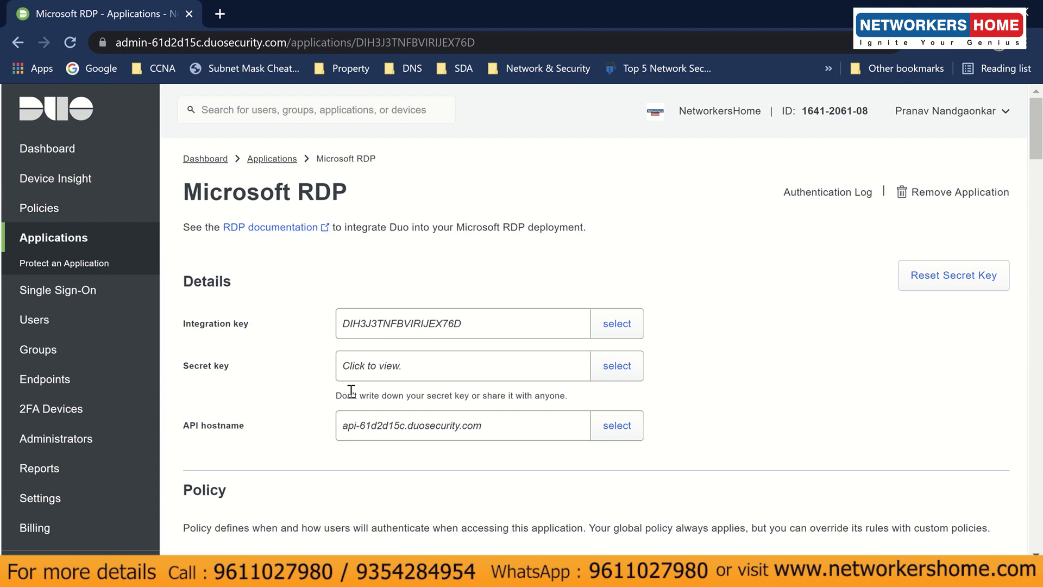
# - Return to the Authentication Log showing the four granted Microsoft RDP Duo Push logins
pyautogui.scroll(-5, 282, 373)
pyautogui.scroll(-20, 328, 379)
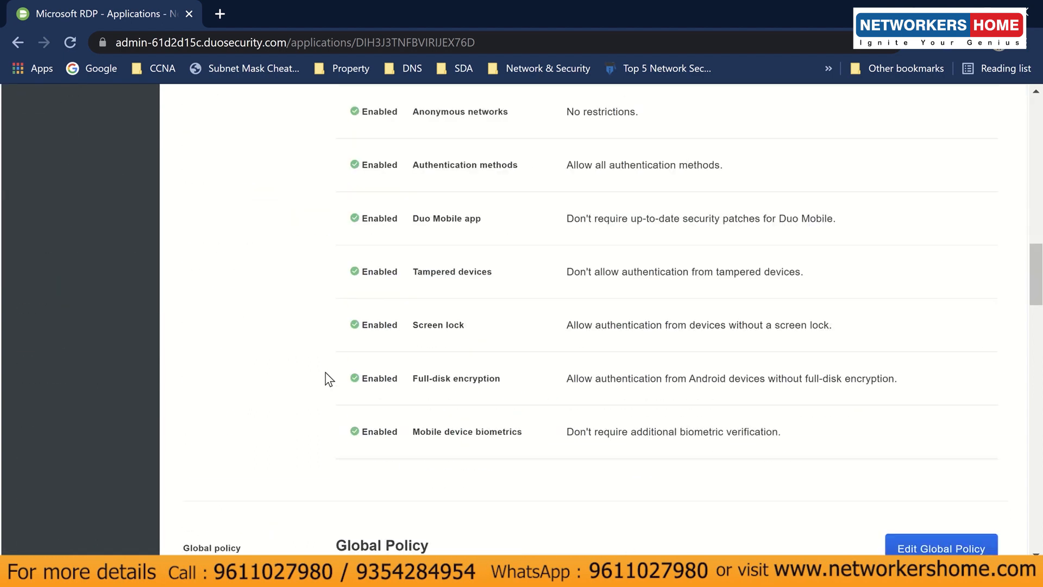
pyautogui.scroll(-5, 328, 378)
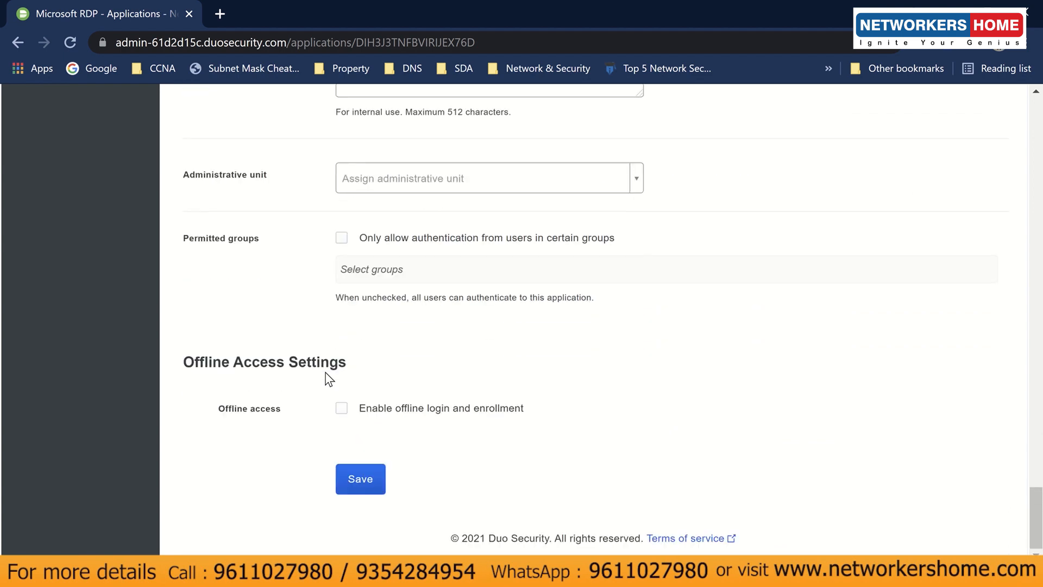
pyautogui.scroll(15, 329, 378)
pyautogui.scroll(20, 328, 379)
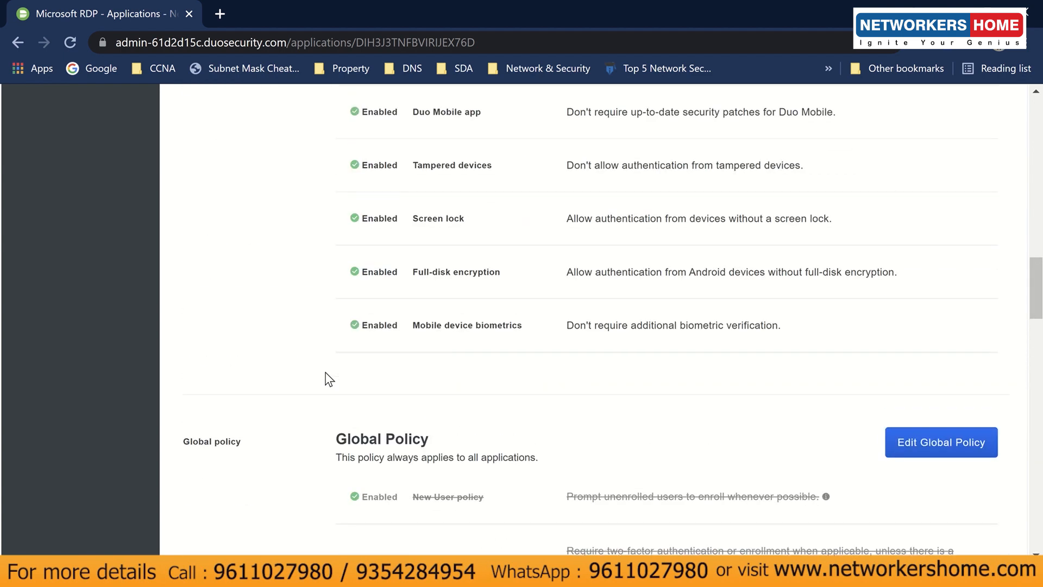
pyautogui.scroll(10, 240, 376)
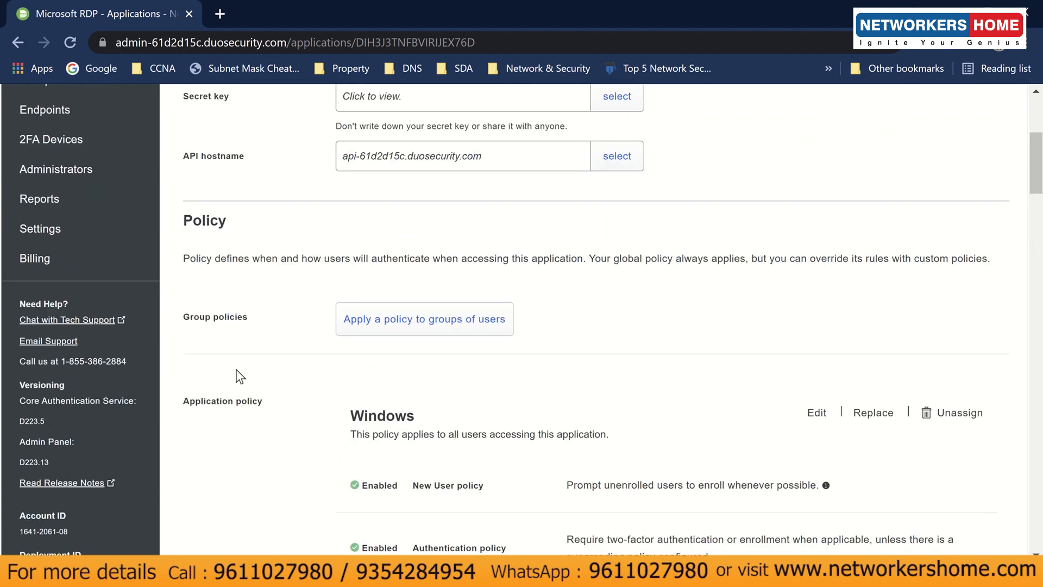
pyautogui.click(117, 361)
pyautogui.scroll(-5, 271, 452)
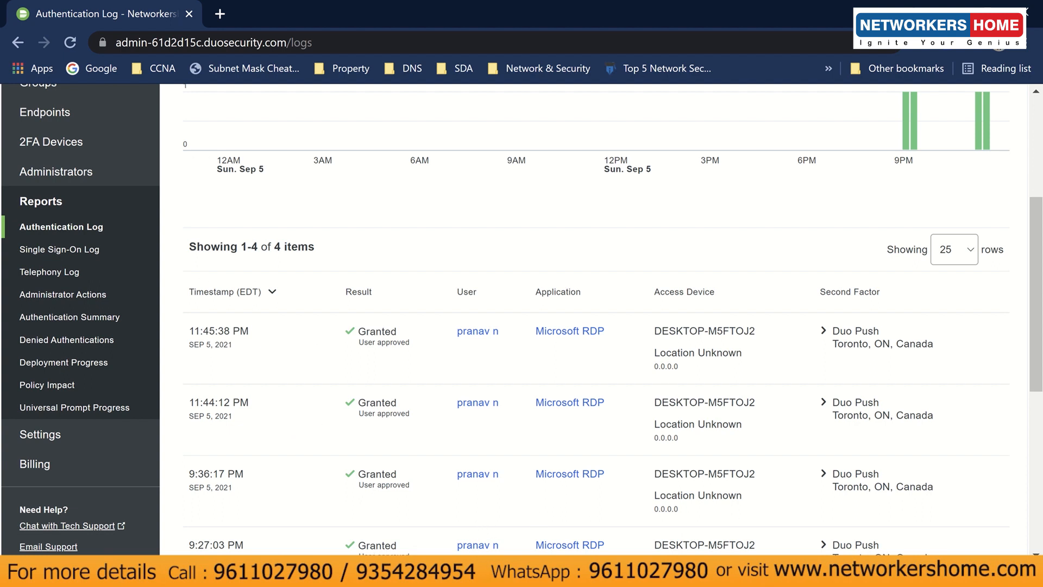
# - Snap the Windows 10 Client VM to the left half with LetsView phone mirroring on the right
pyautogui.moveTo(377, 573)
pyautogui.click(411, 490)
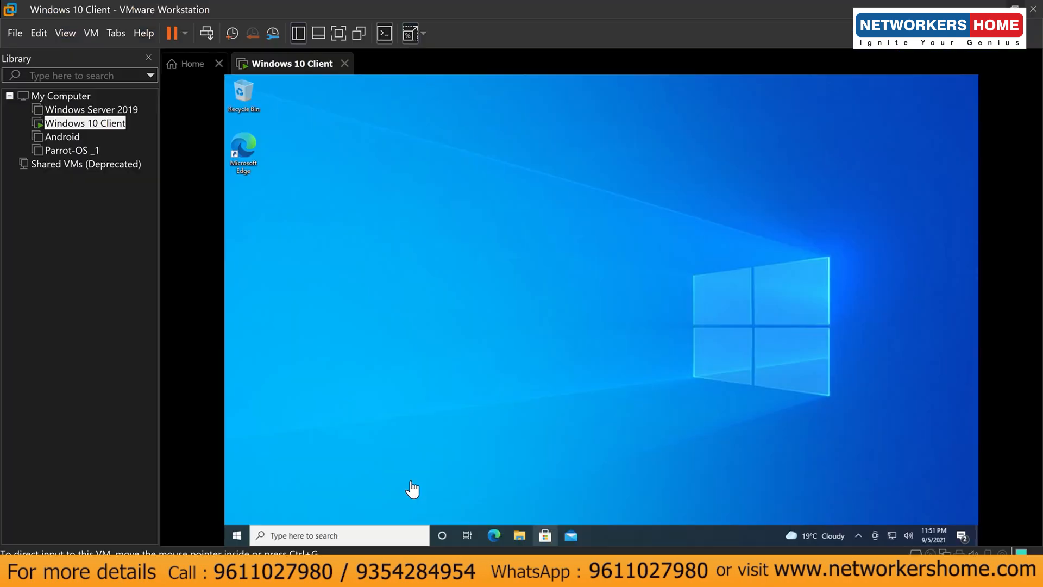
pyautogui.click(237, 535)
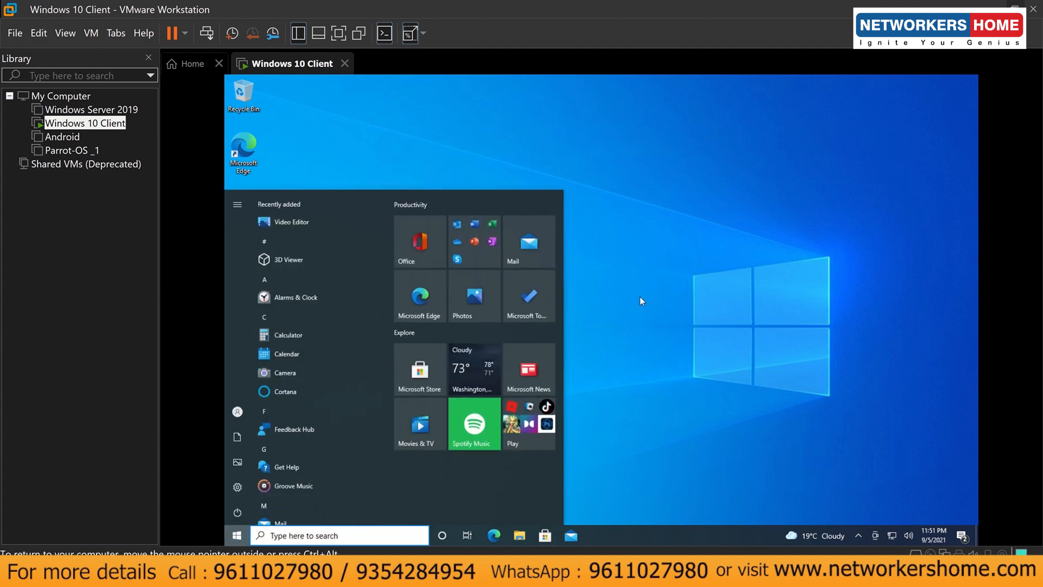
pyautogui.click(639, 301)
pyautogui.click(148, 57)
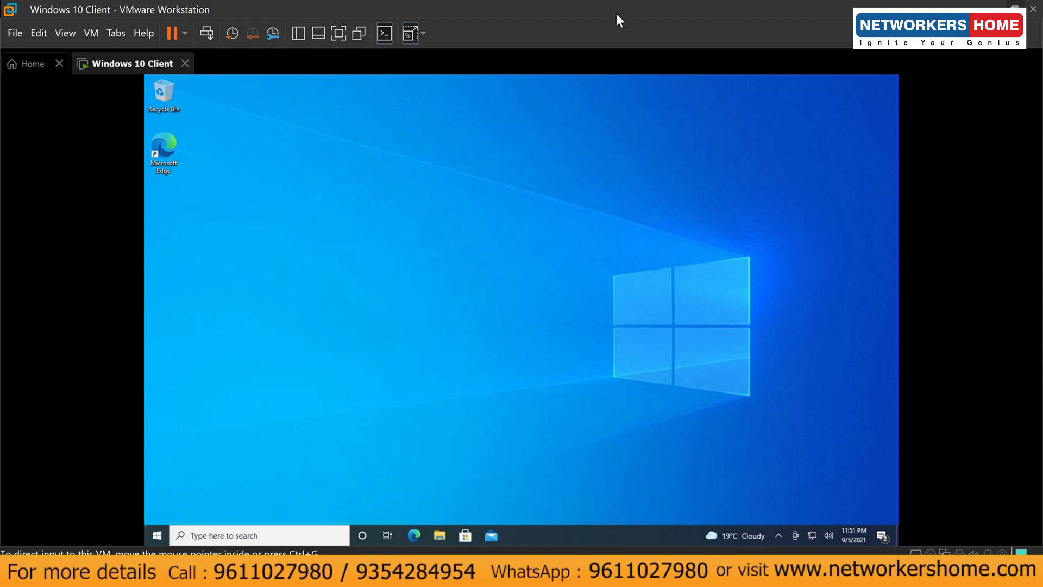
pyautogui.press('super+Left')
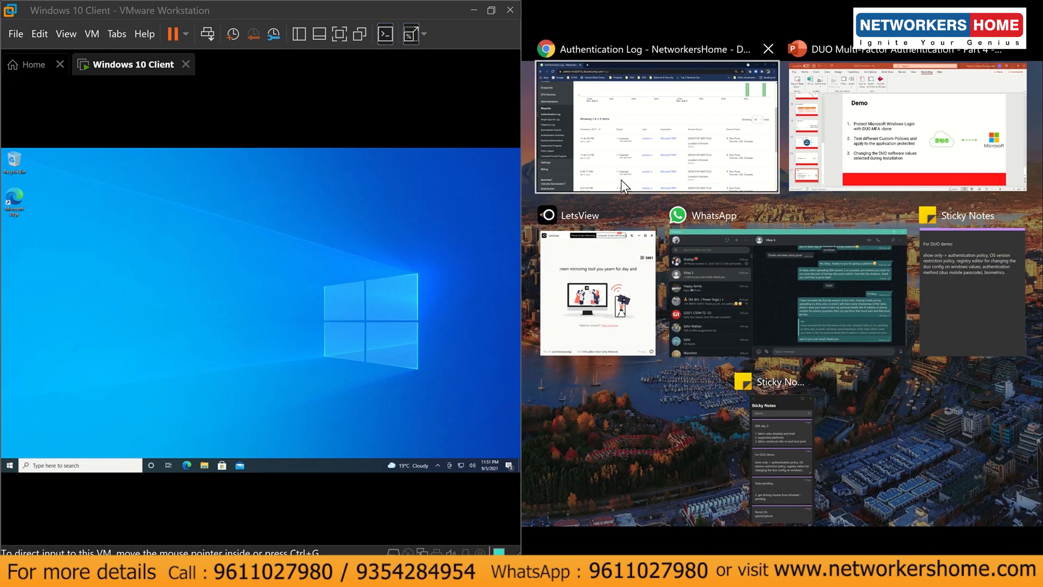
pyautogui.click(593, 296)
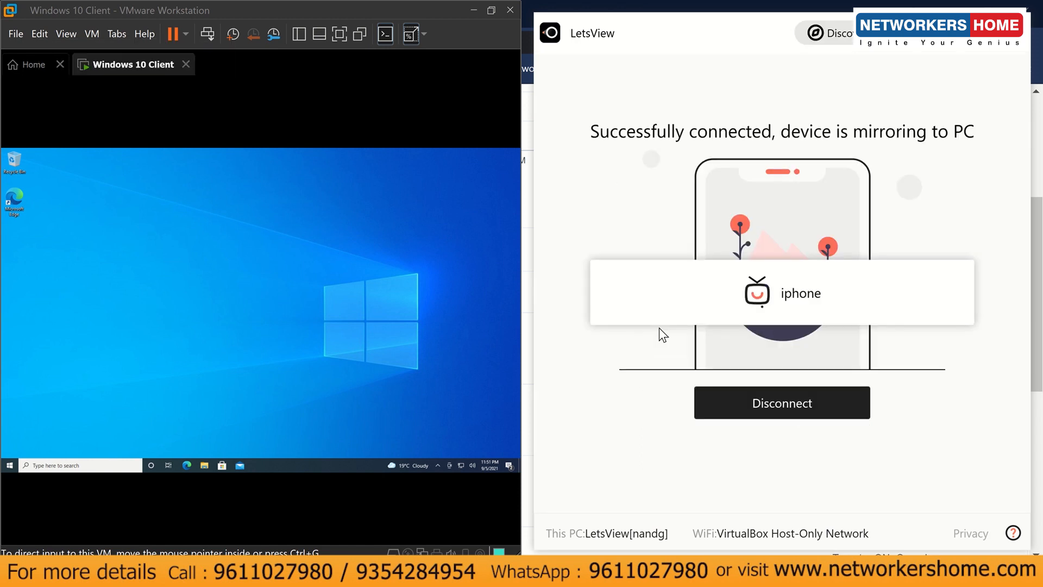
# - Move LetsView aside and lock the Windows 10 Client session
pyautogui.moveTo(432, 94); pyautogui.dragTo(782, 110)
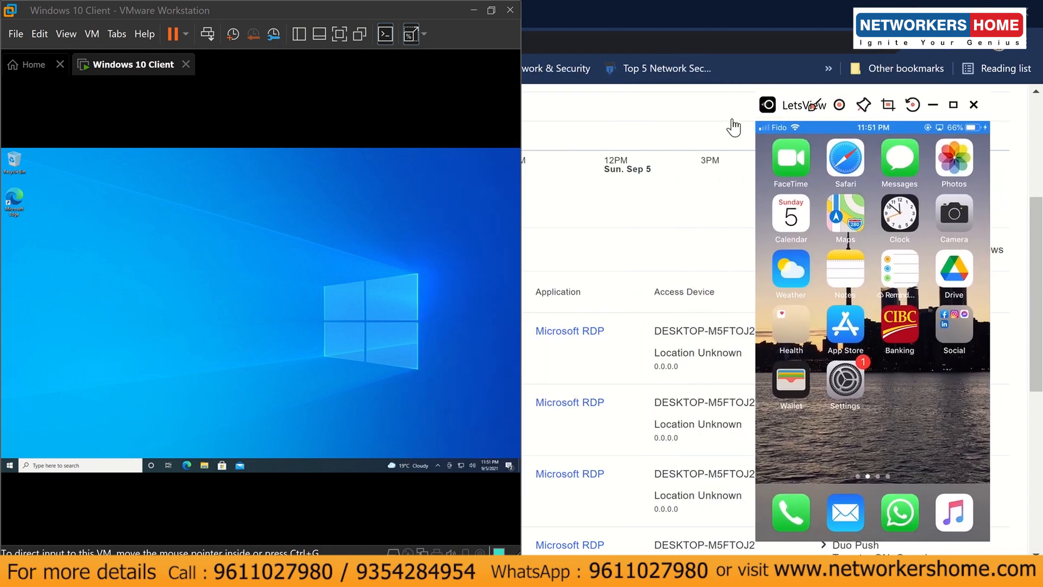
pyautogui.click(9, 465)
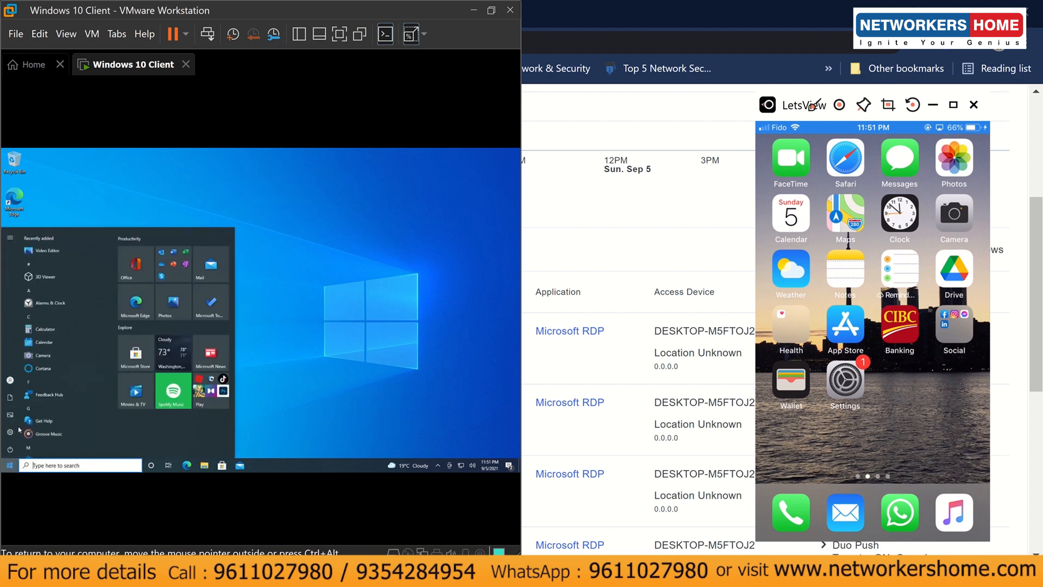
pyautogui.click(10, 380)
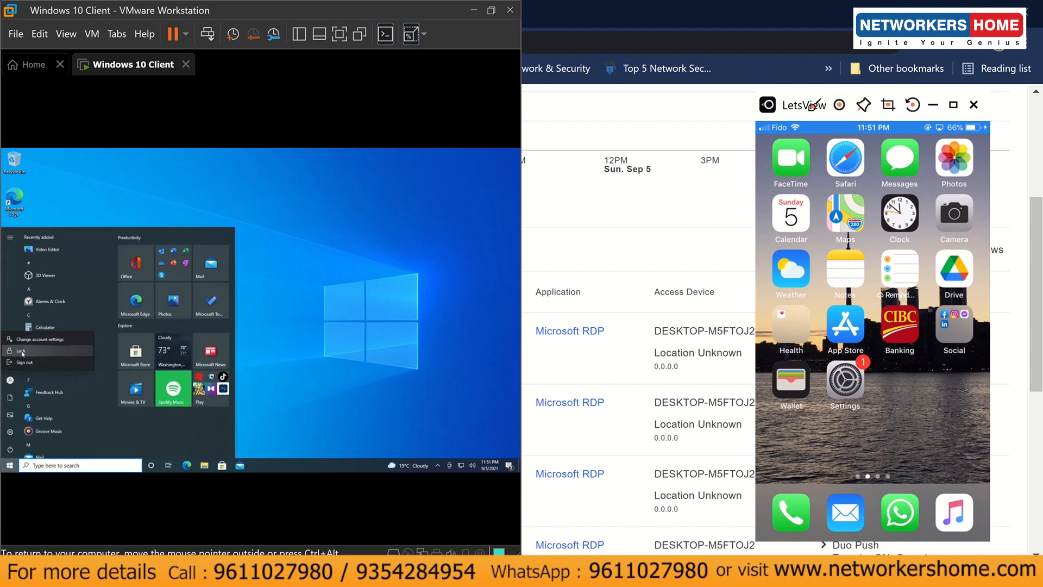
pyautogui.click(22, 352)
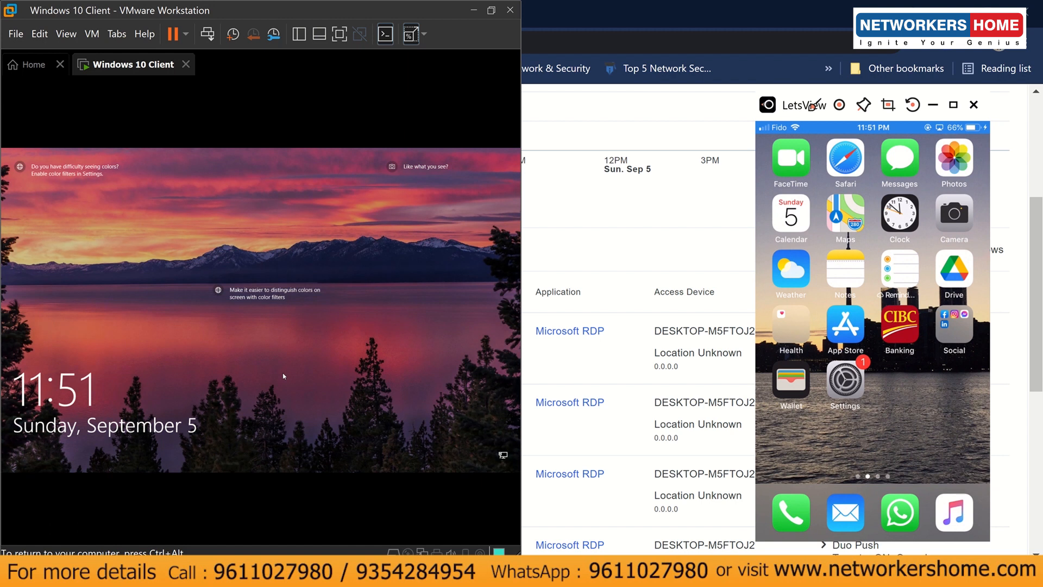
pyautogui.click(283, 376)
# - Sign back in with the account password, retrying after the error, and approve the Duo Push
pyautogui.write('••••••')
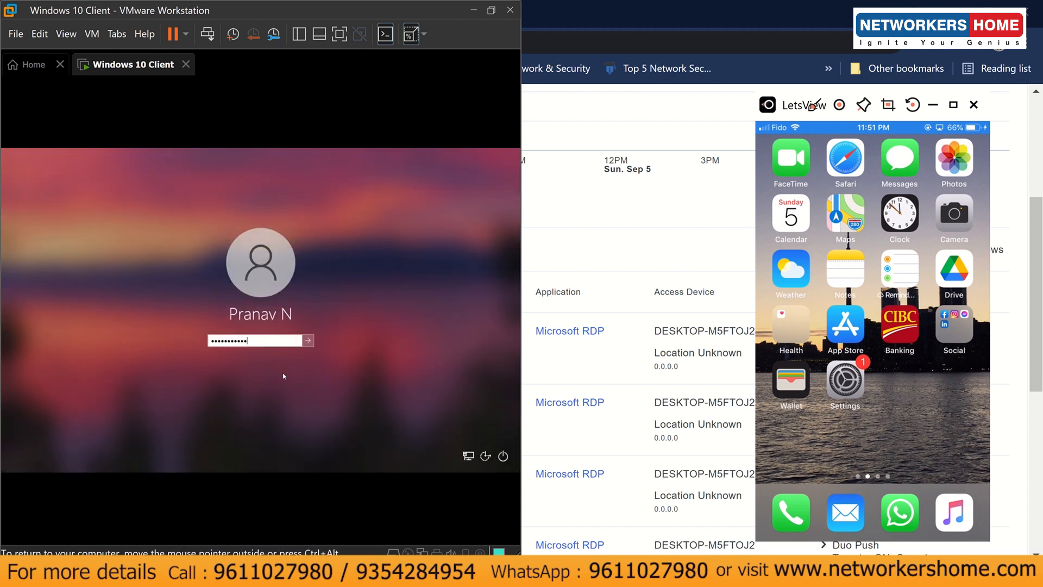
pyautogui.press('Return')
pyautogui.click(279, 357)
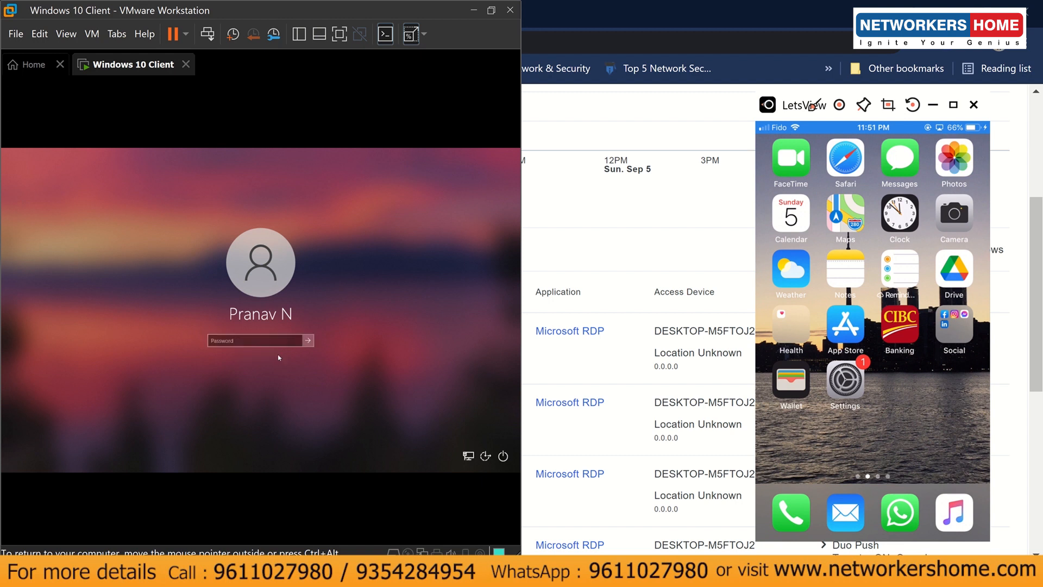
pyautogui.write('••••')
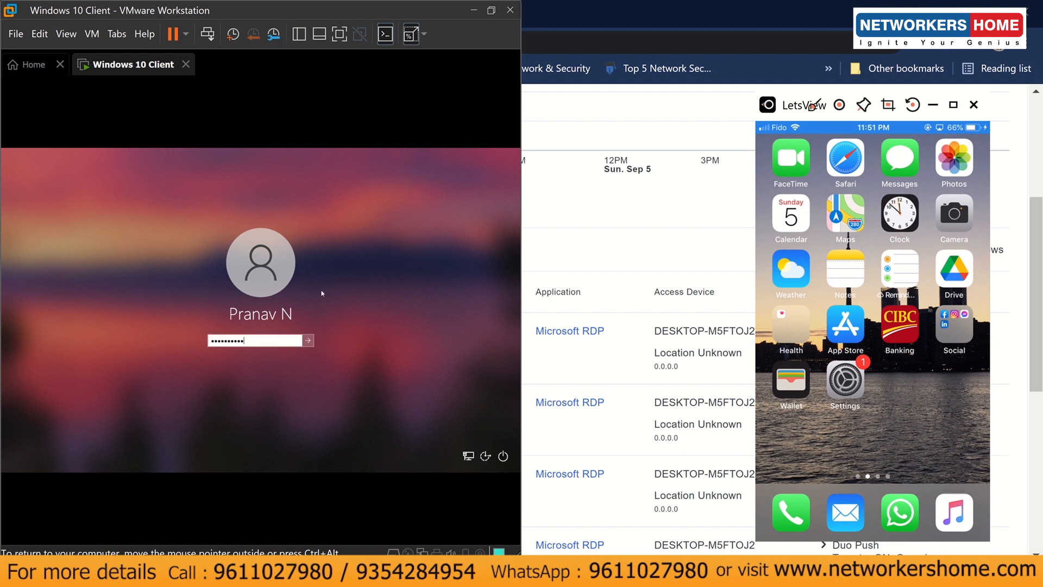
pyautogui.press('Return')
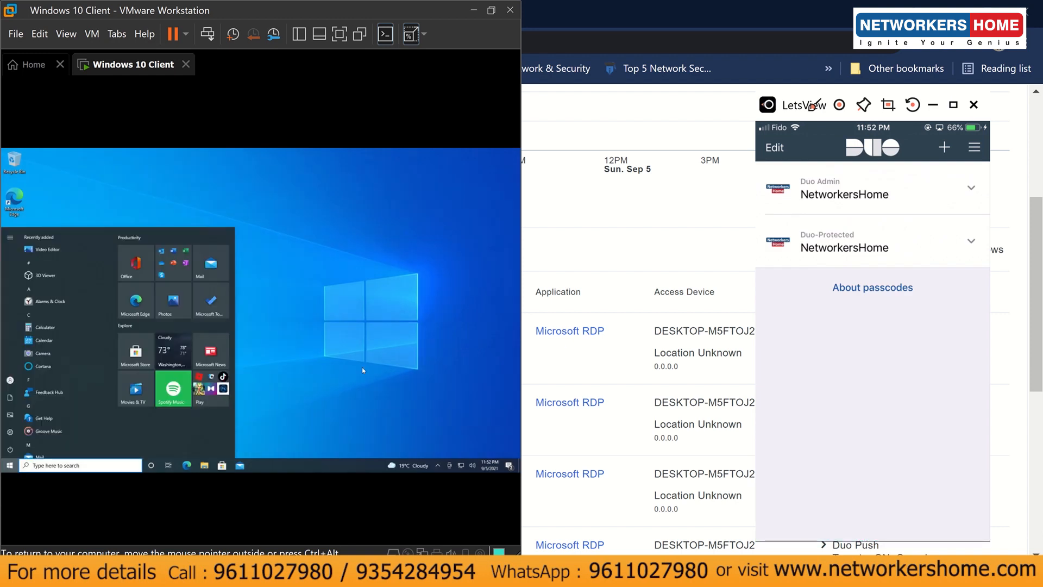
pyautogui.click(362, 366)
# - Reload the Authentication Log, then open Policies at the Windows custom policy for Microsoft RDP
pyautogui.click(553, 363)
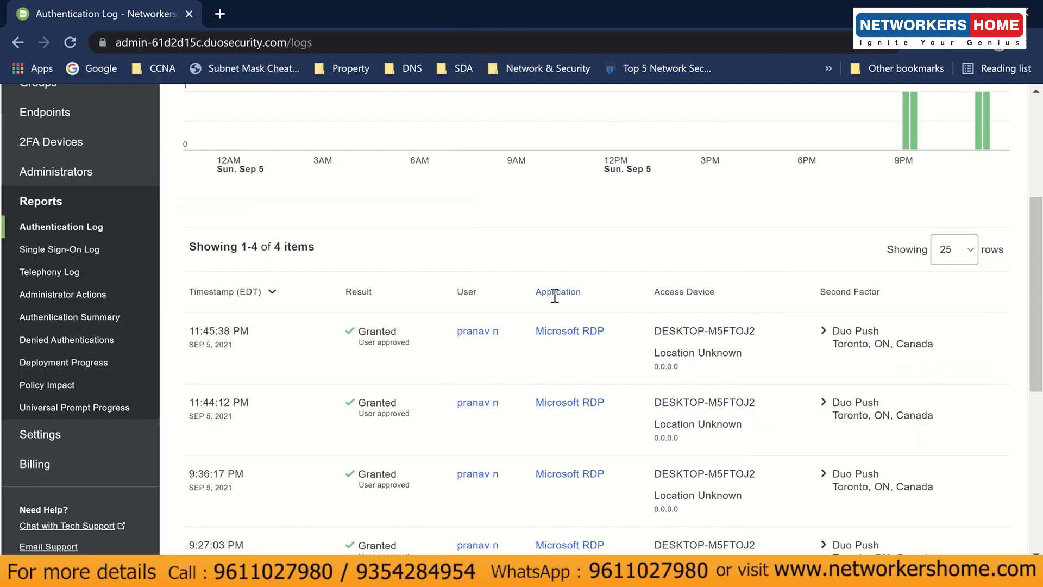
pyautogui.press('F5')
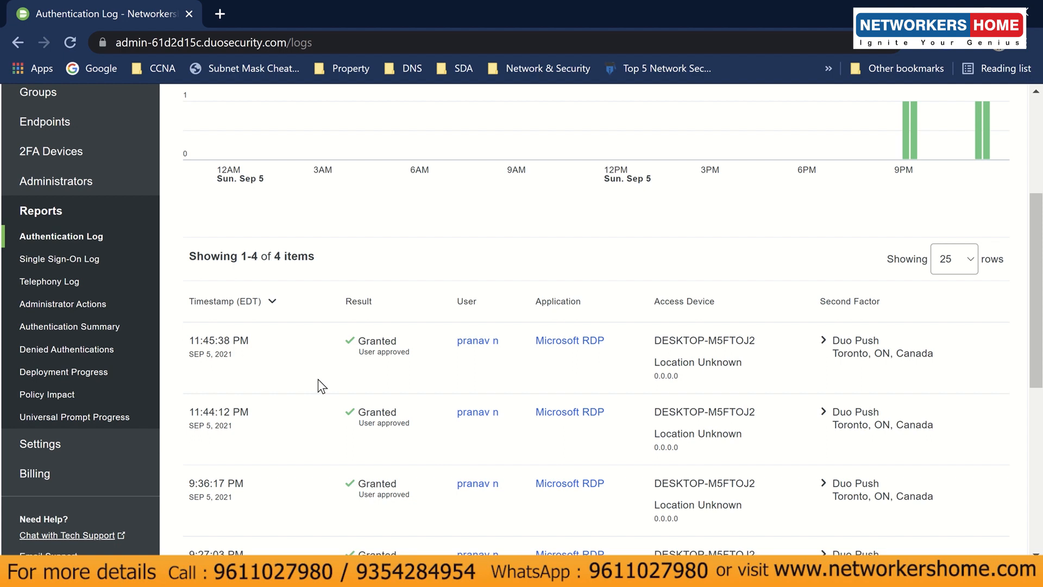
pyautogui.scroll(-2, 321, 385)
pyautogui.scroll(2, 310, 374)
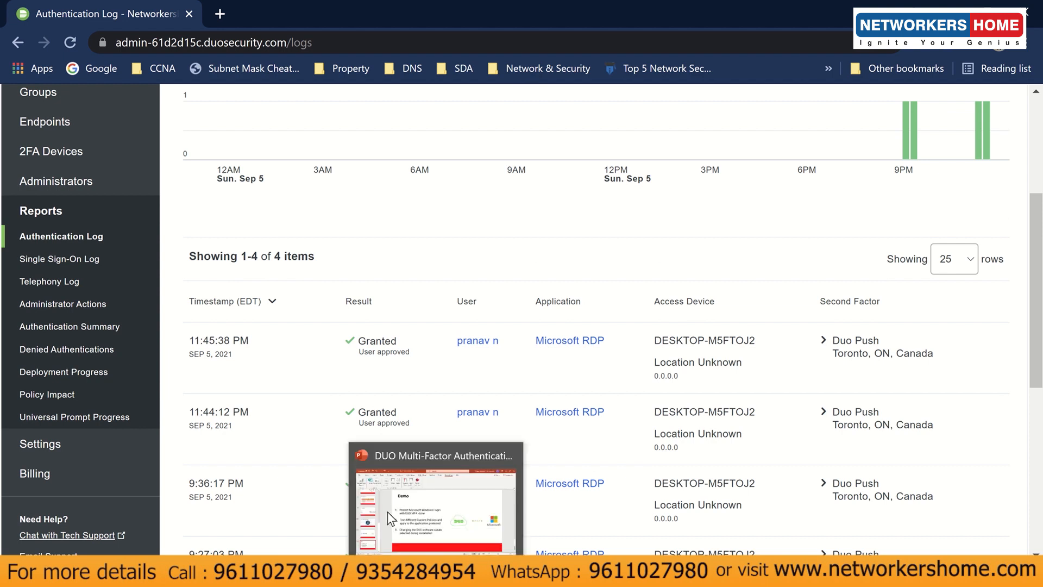
pyautogui.scroll(5, 386, 511)
pyautogui.click(102, 220)
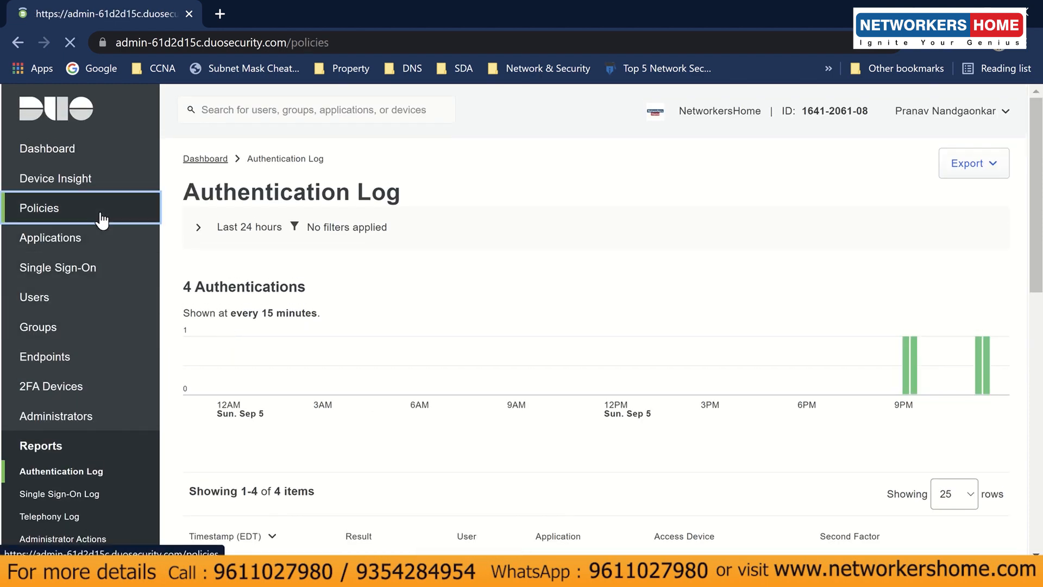
pyautogui.scroll(-10, 383, 400)
pyautogui.scroll(-7, 384, 399)
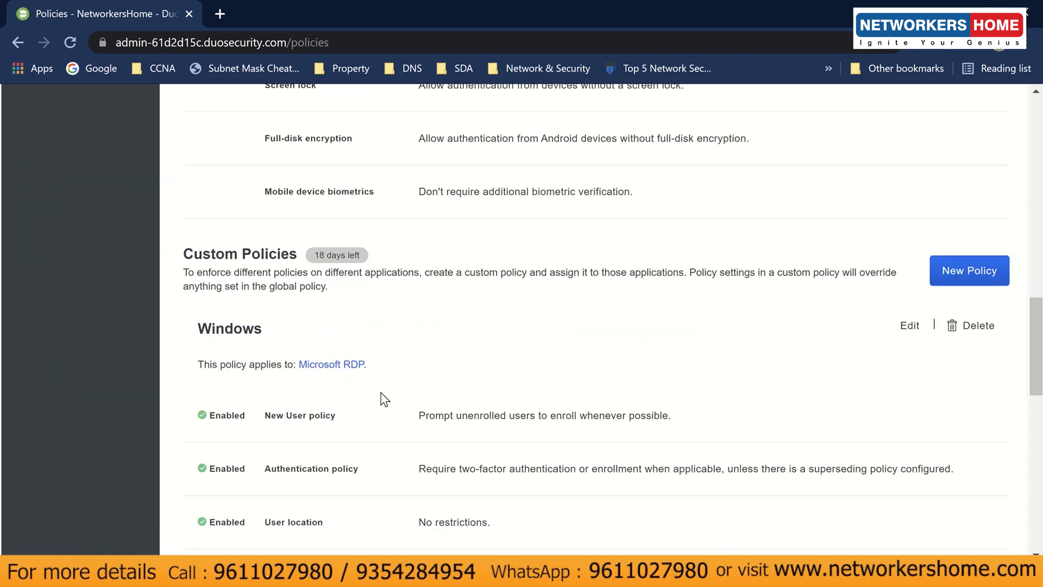
# - Set the Windows policy's authentication policy to Bypass 2FA and save it
pyautogui.click(910, 326)
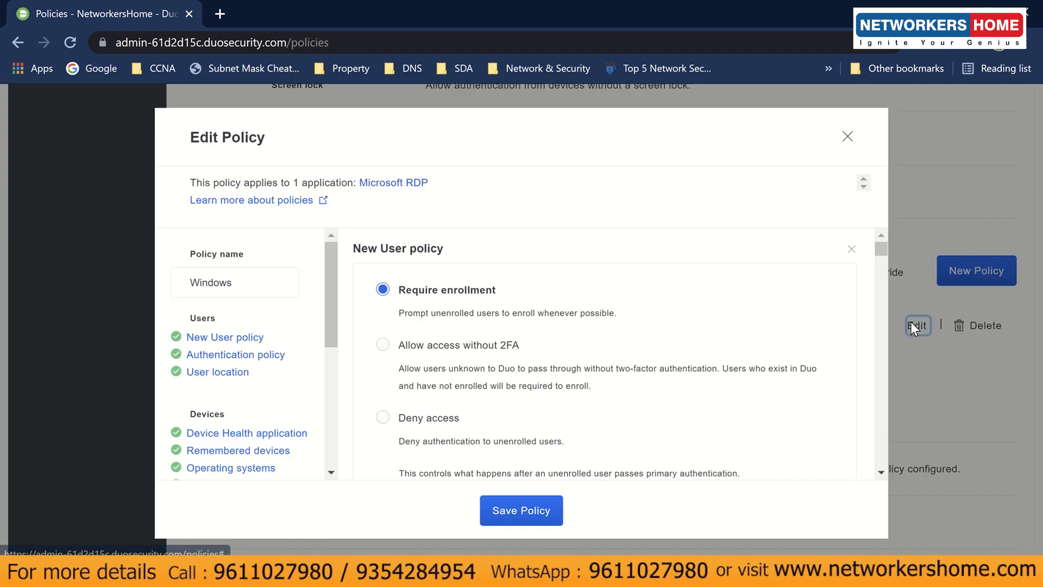
pyautogui.scroll(-5, 466, 367)
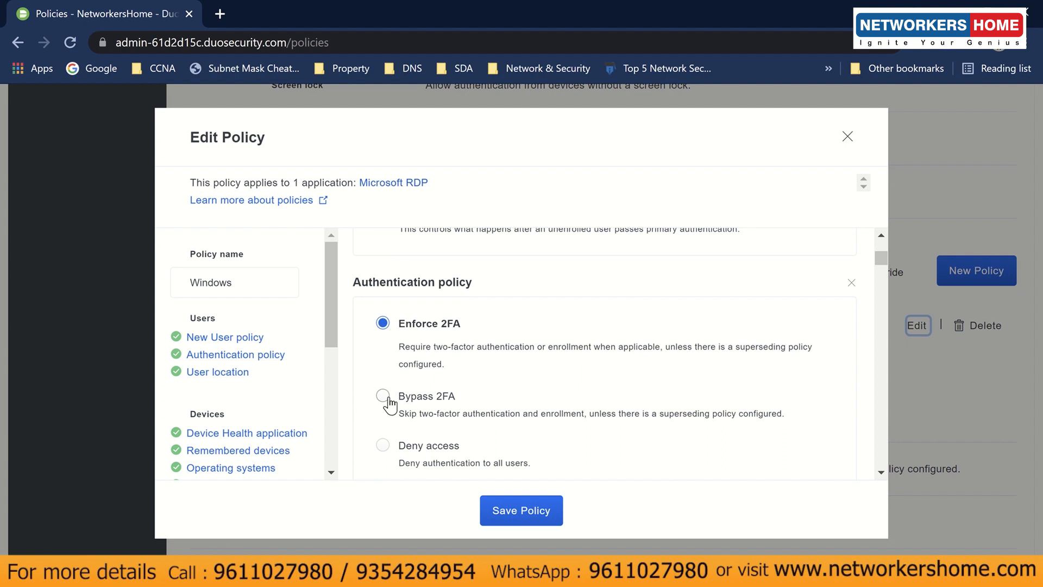
pyautogui.click(388, 399)
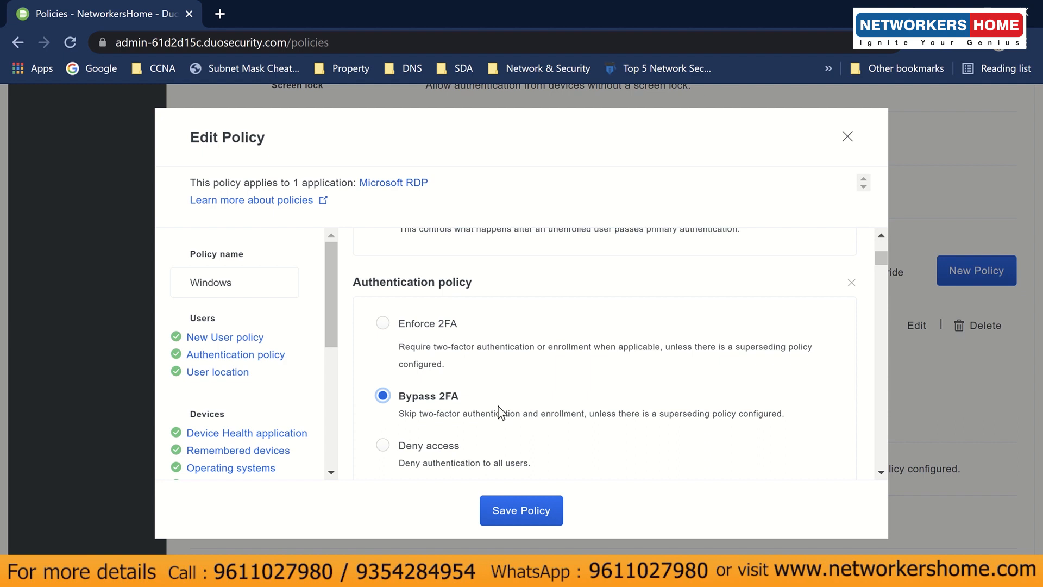
pyautogui.click(487, 509)
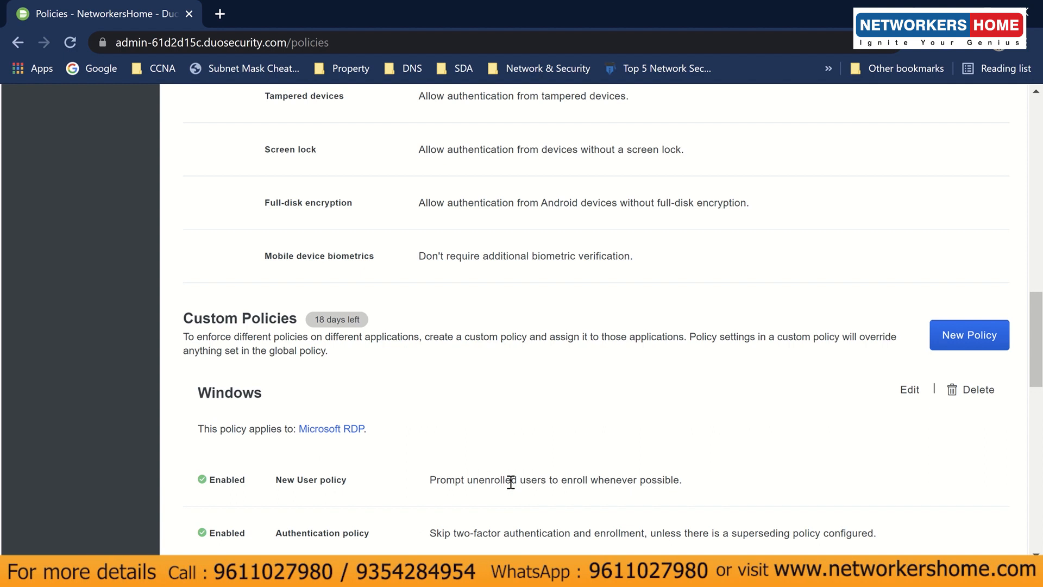
# - Check the policy-saved confirmation and bring the Windows 10 Client VM forward
pyautogui.moveTo(230, 164); pyautogui.dragTo(361, 171)
pyautogui.click(360, 171)
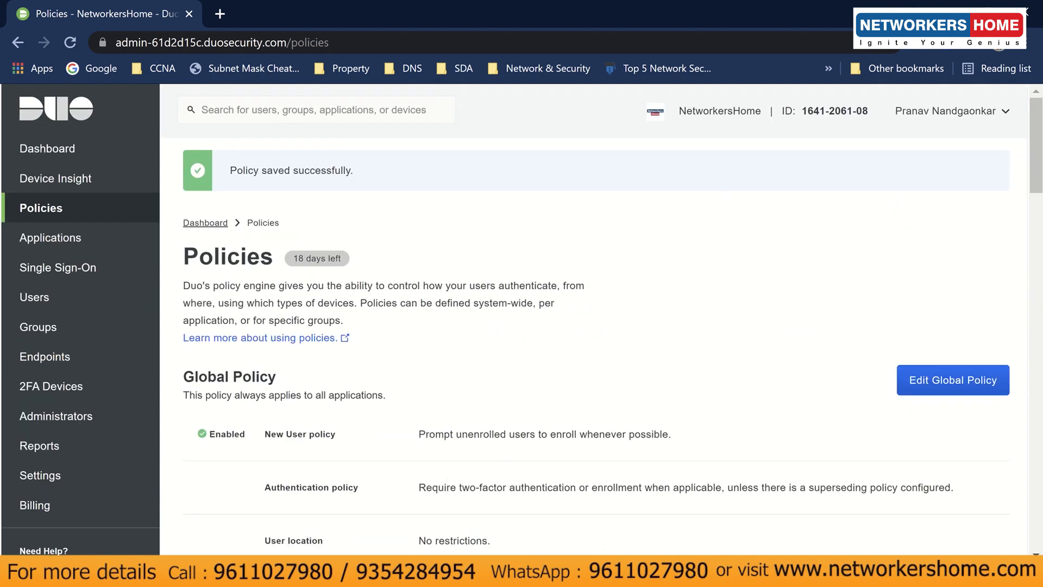
pyautogui.moveTo(468, 504)
pyautogui.click(468, 485)
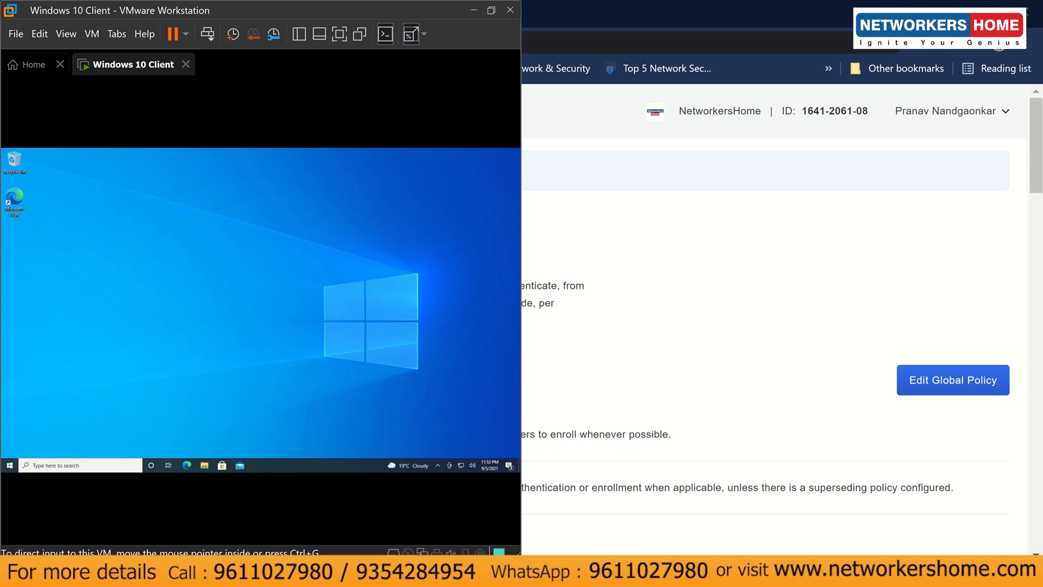
# - Lock the Windows 10 Client session from the Start menu's account options
pyautogui.click(511, 511)
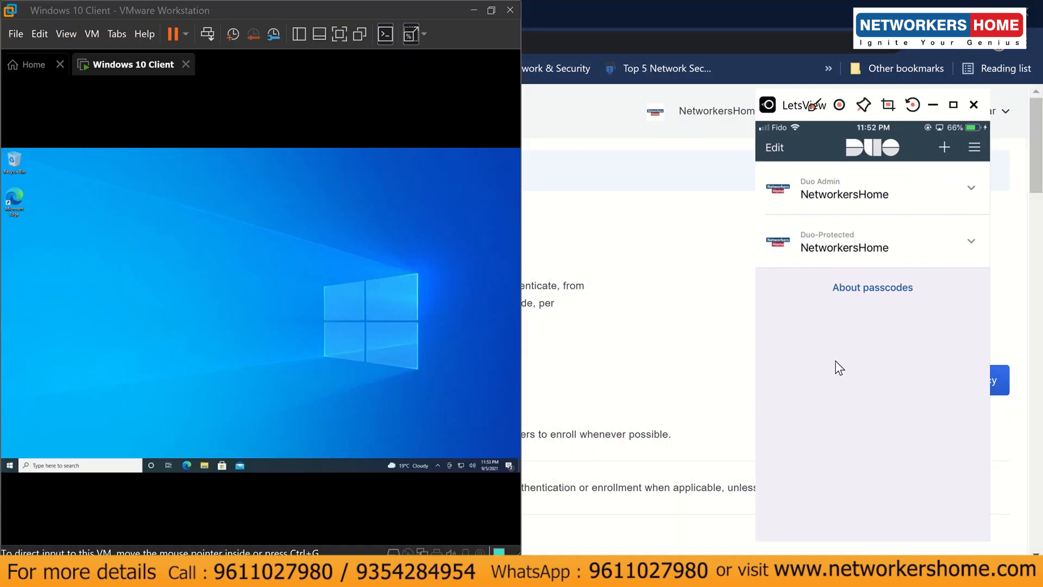
pyautogui.click(15, 466)
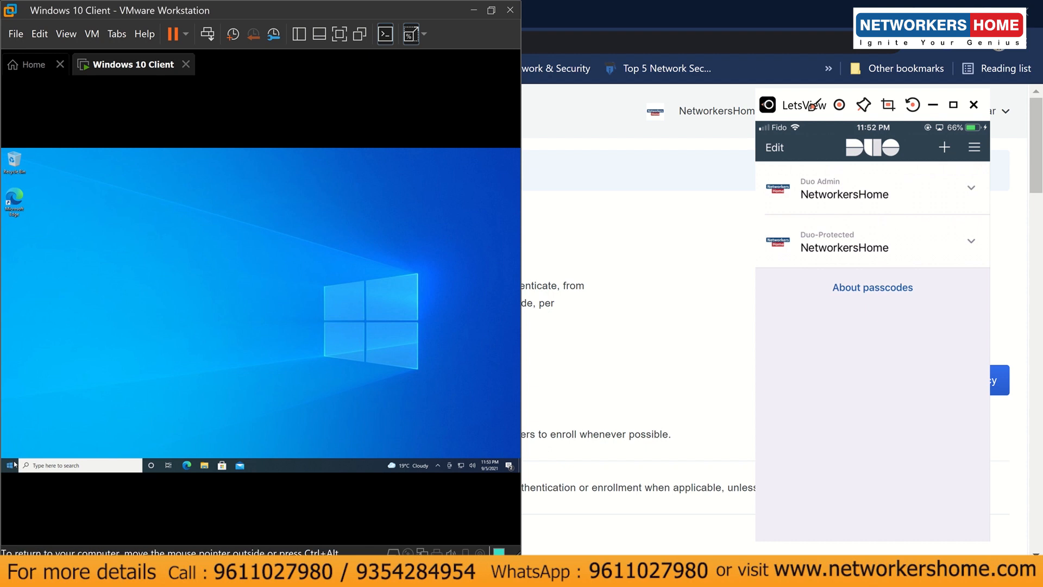
pyautogui.click(14, 466)
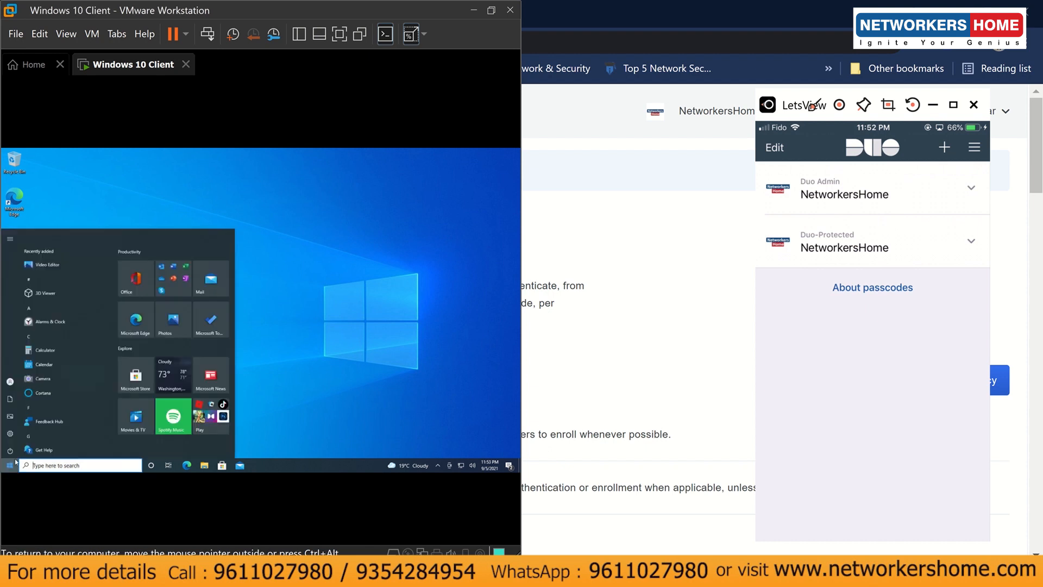
pyautogui.click(10, 381)
pyautogui.click(26, 352)
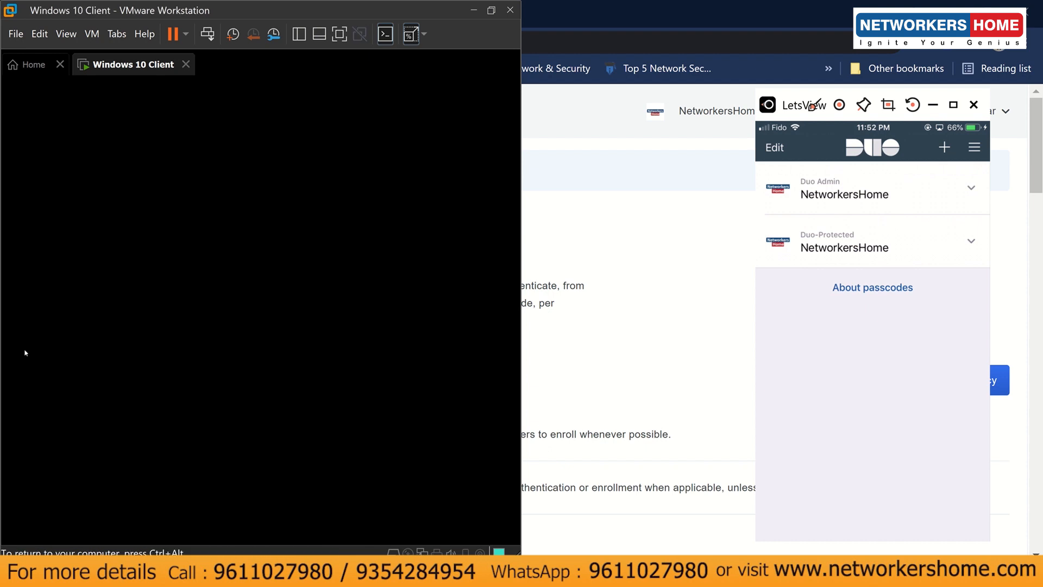
pyautogui.click(293, 360)
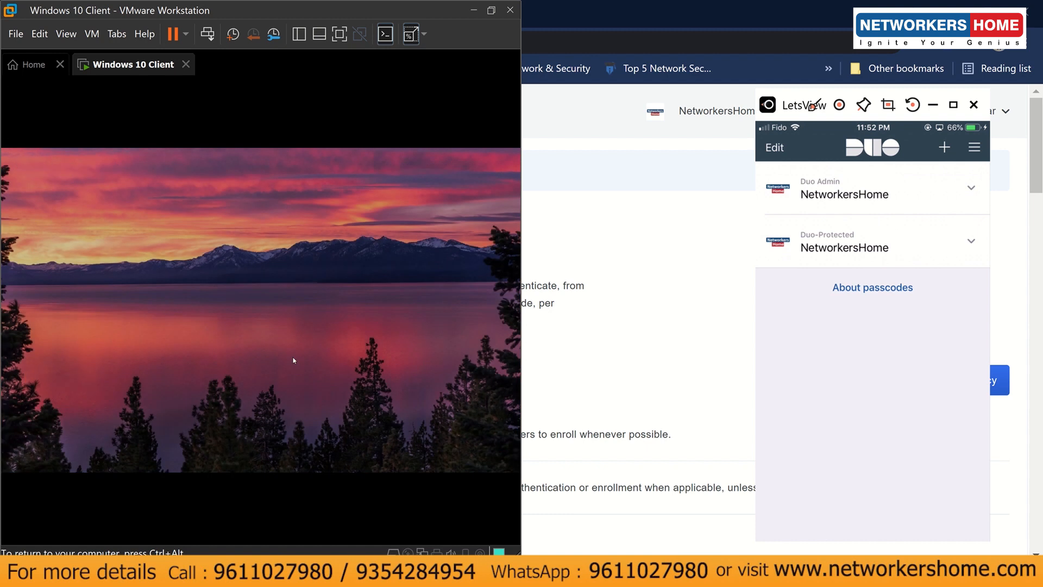
# - Sign in with the account password and reach the desktop without any Duo Push
pyautogui.write('•••••••')
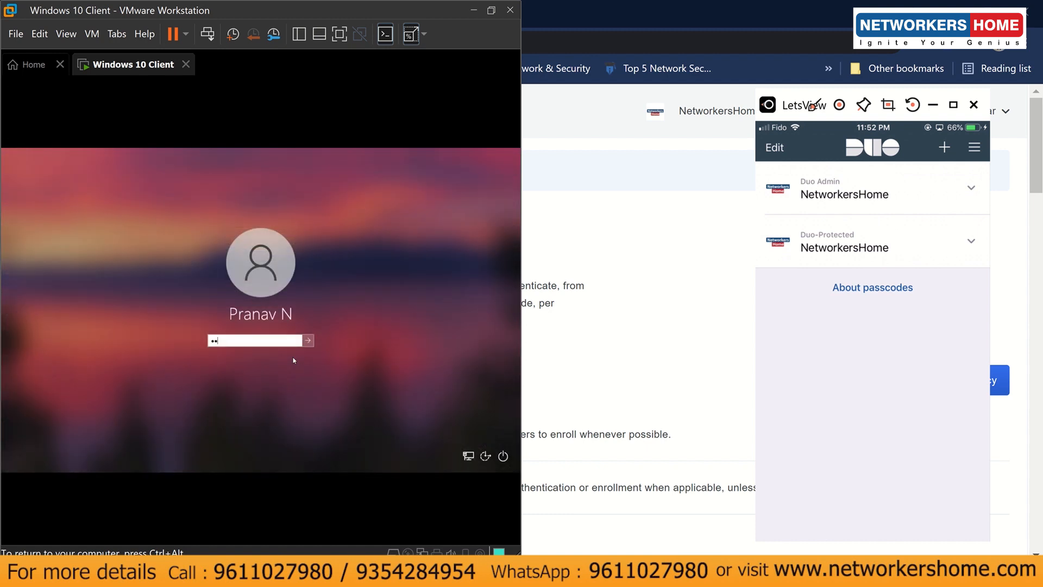
pyautogui.write('•••••')
pyautogui.press('Return')
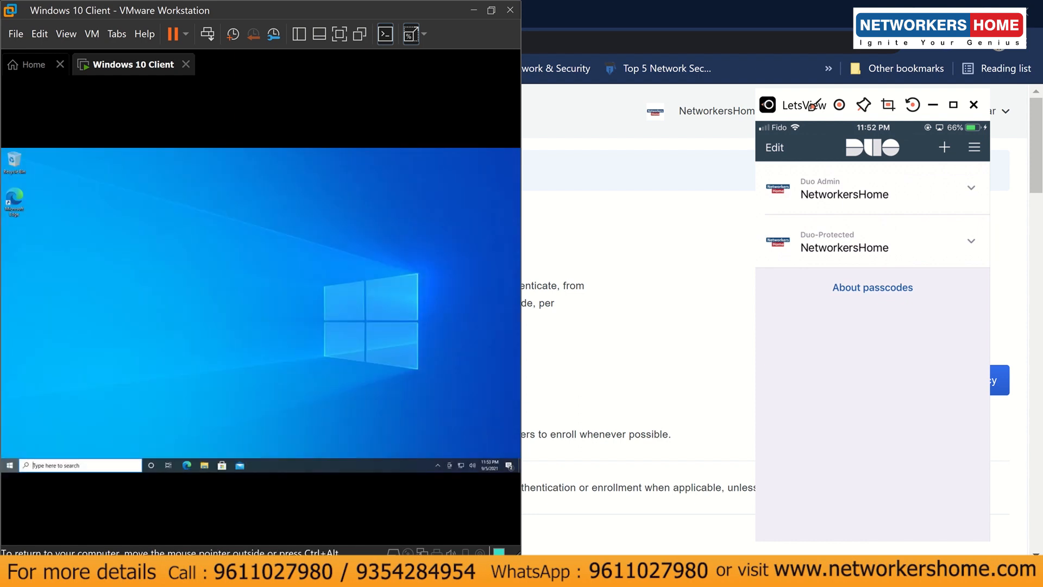
pyautogui.press('super')
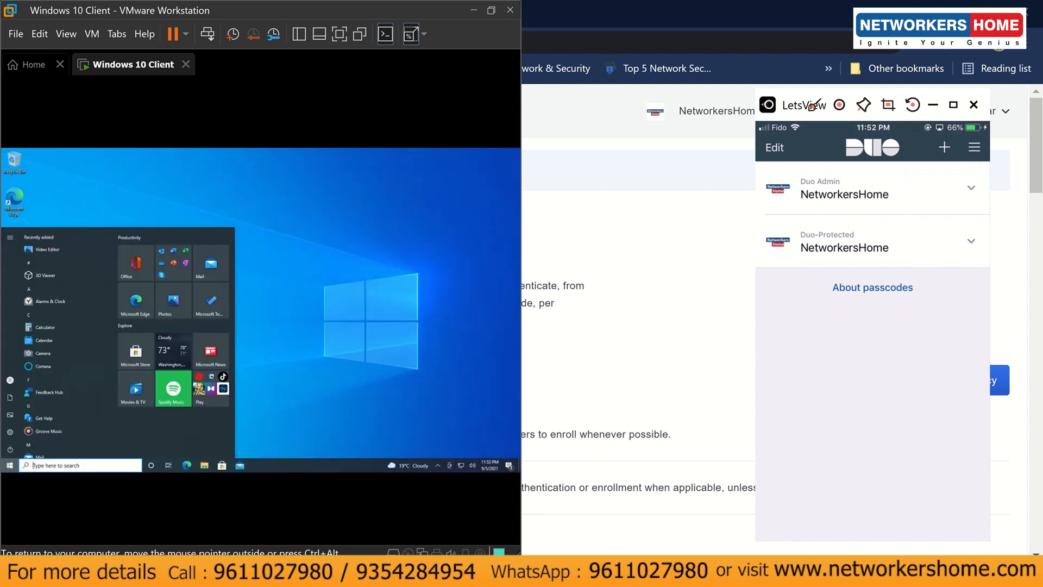
pyautogui.click(321, 267)
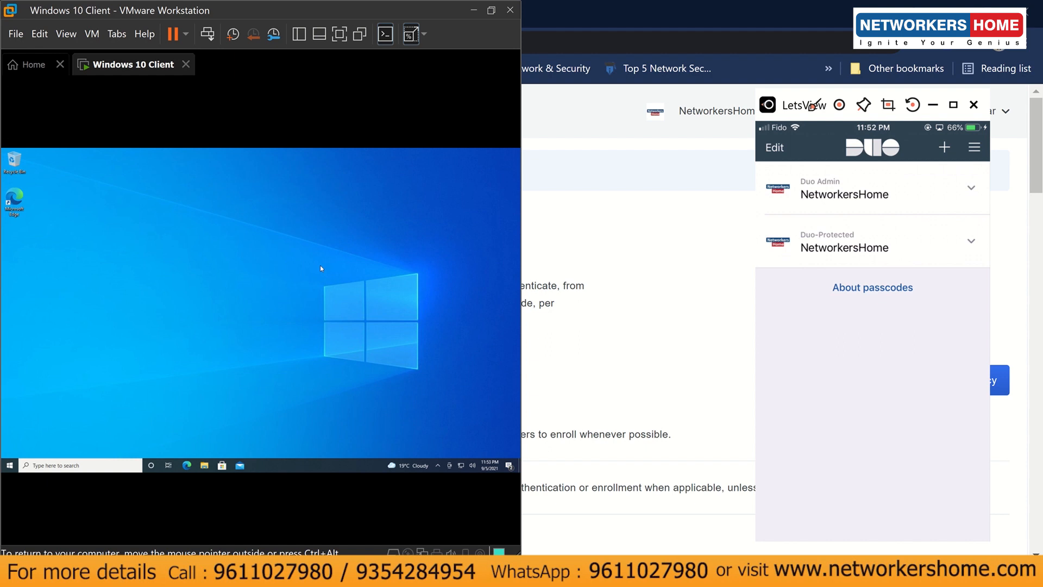
# - Set the Windows custom policy's authentication policy to Enforce 2FA and save it
pyautogui.click(668, 326)
pyautogui.scroll(-3, 566, 386)
pyautogui.scroll(-10, 565, 386)
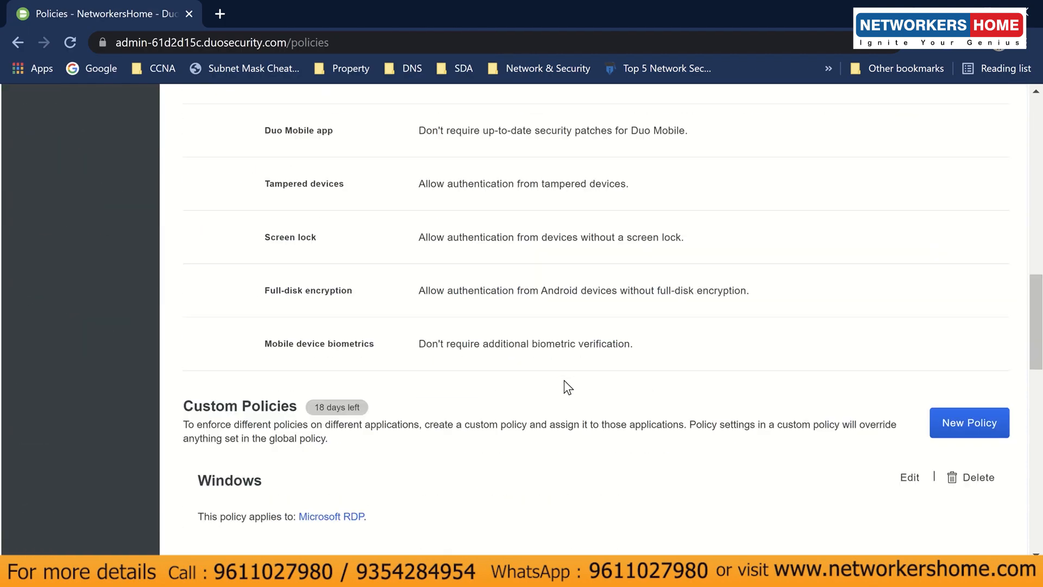
pyautogui.click(905, 389)
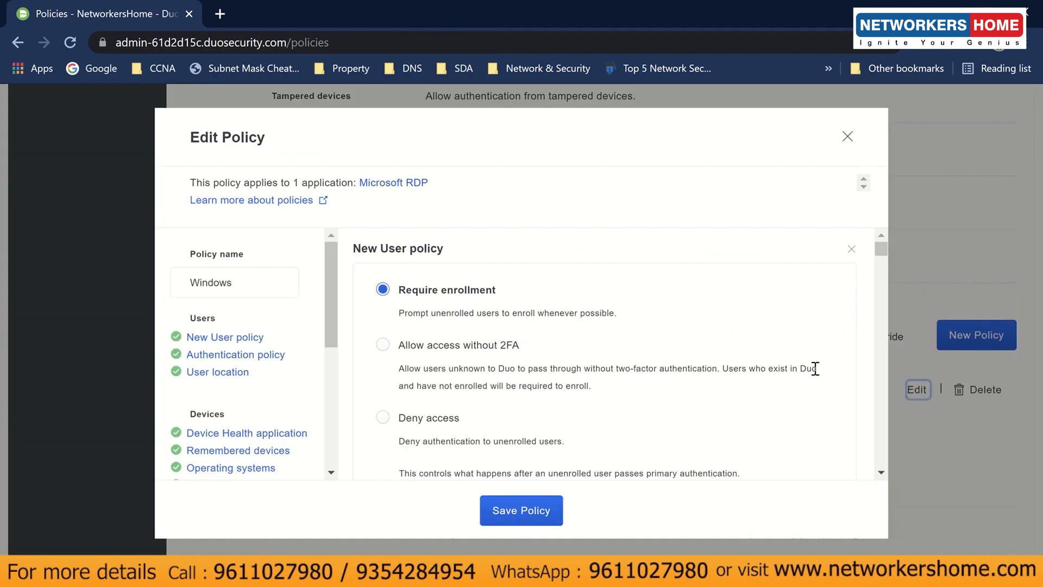
pyautogui.scroll(-5, 467, 384)
pyautogui.click(409, 329)
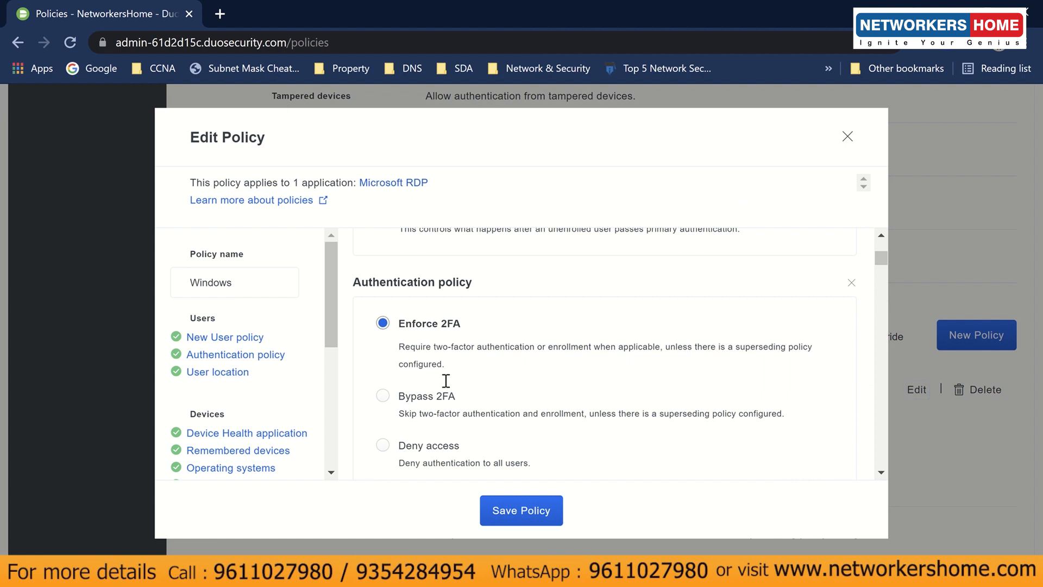
pyautogui.click(542, 513)
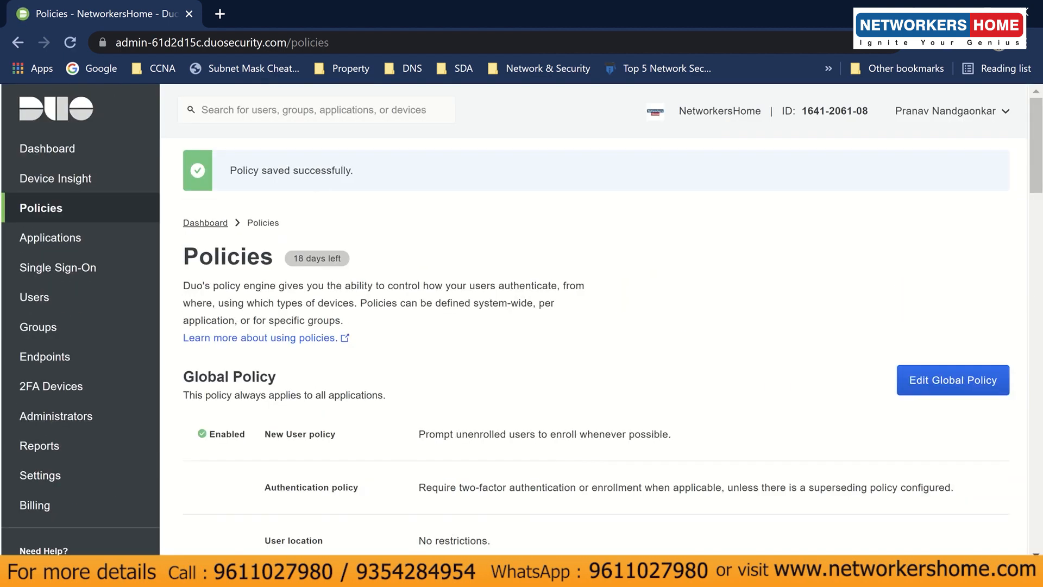
# - Switch back to the Windows 10 Client VM and show the mirrored phone running Duo Mobile
pyautogui.click(448, 477)
pyautogui.moveTo(489, 570)
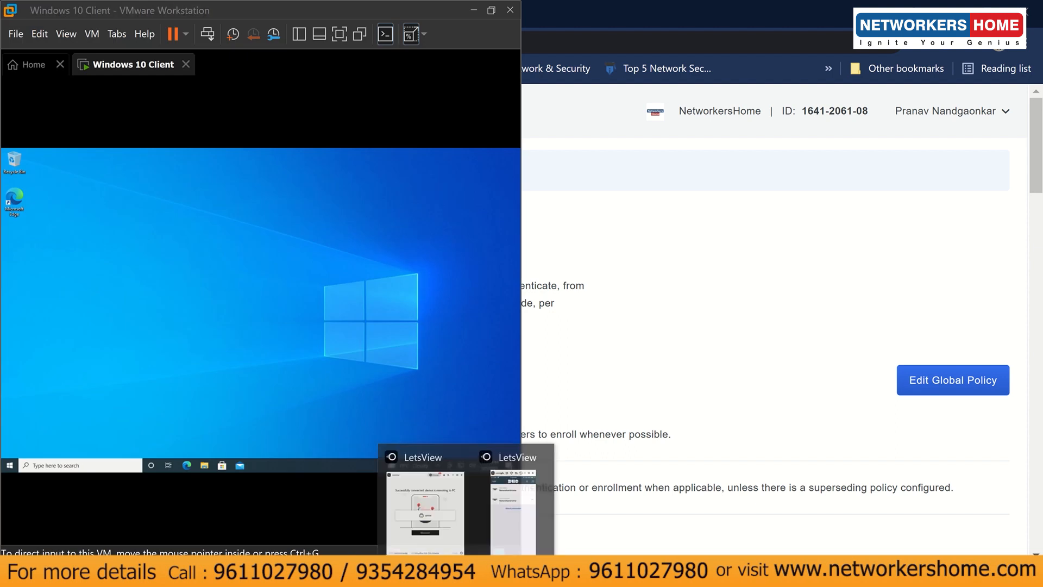
pyautogui.click(514, 506)
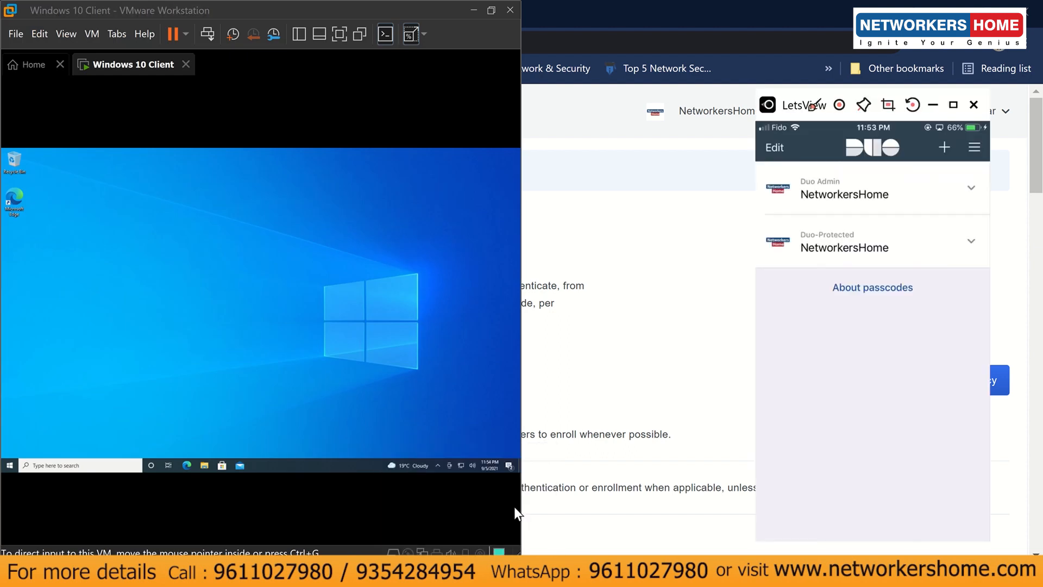
# - Sign out of the Windows 10 Client session from the Start menu
pyautogui.click(9, 466)
pyautogui.click(27, 381)
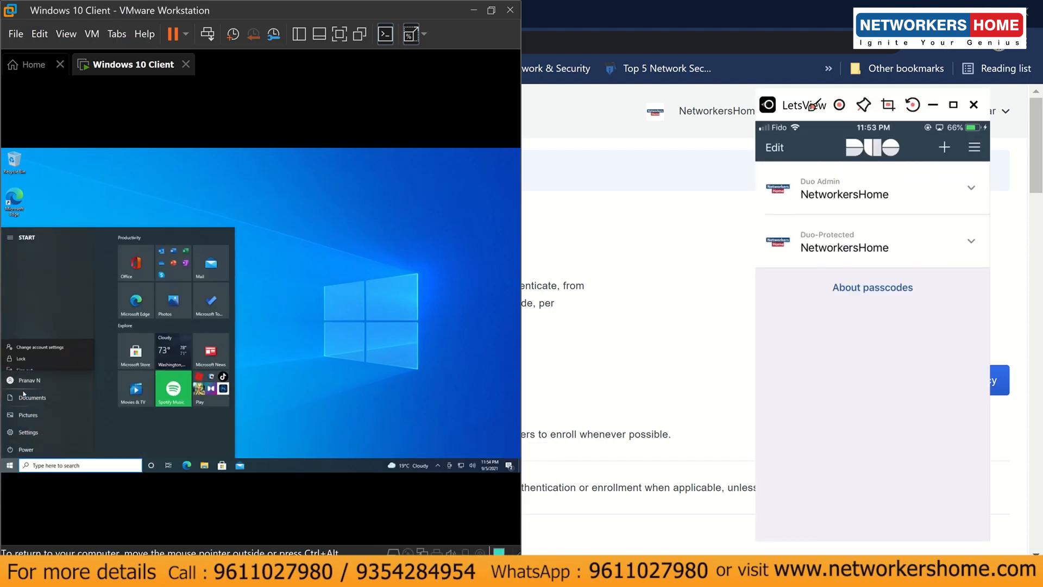
pyautogui.click(29, 360)
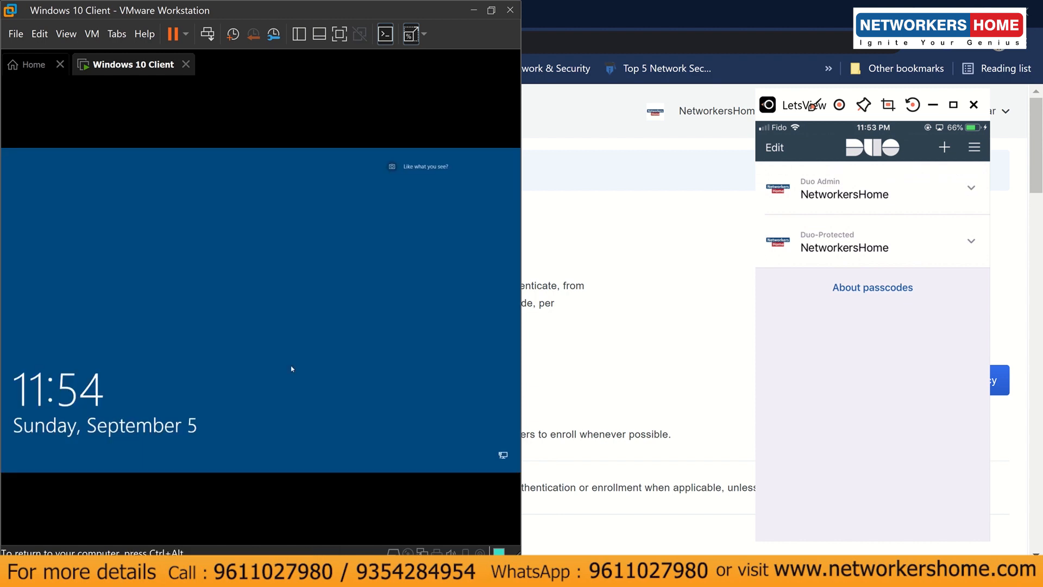
# - Sign back in with the account password after Duo Push, then return to the Duo Policies page
pyautogui.click(318, 371)
pyautogui.write('*******')
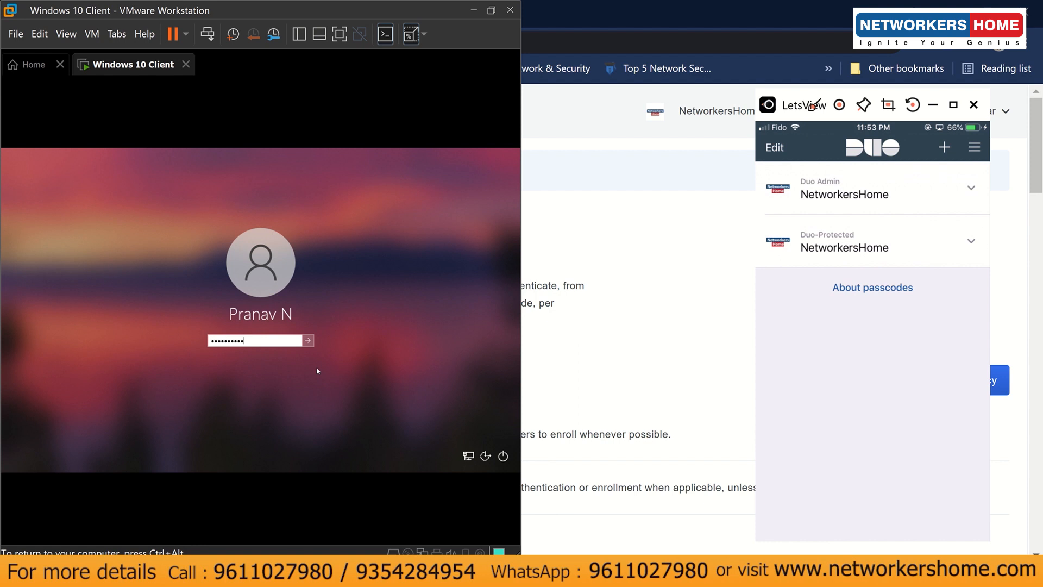
pyautogui.press('Return')
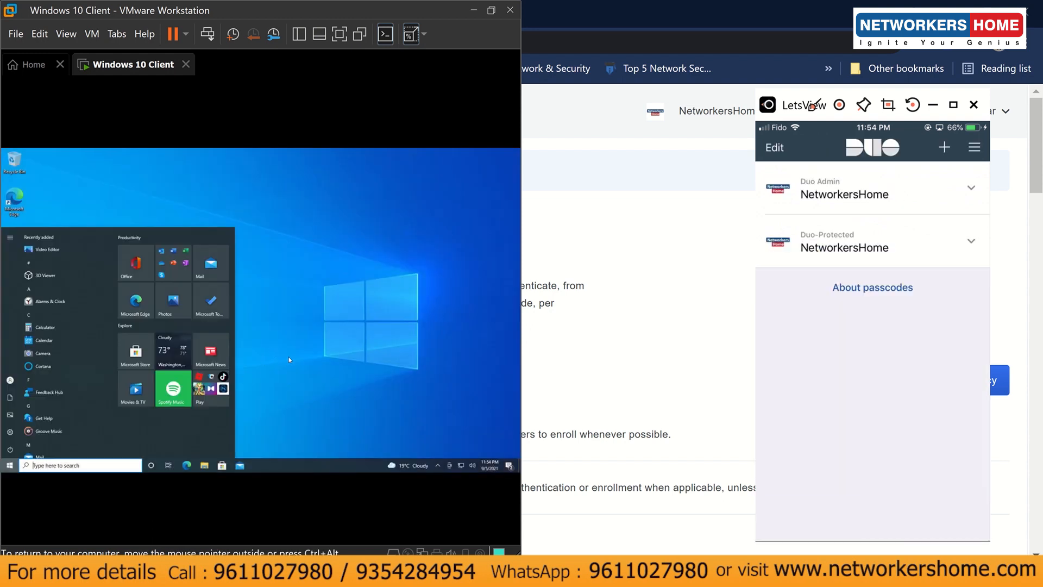
pyautogui.click(289, 356)
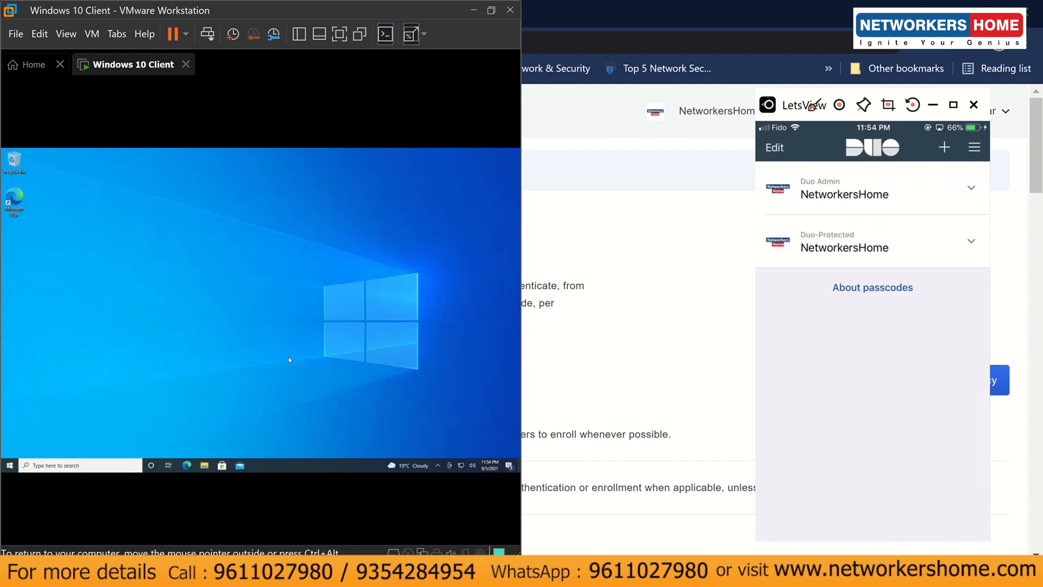
pyautogui.click(670, 379)
# - Open the Windows custom policy's edit dialog and jump to its Operating systems section
pyautogui.scroll(-20, 666, 385)
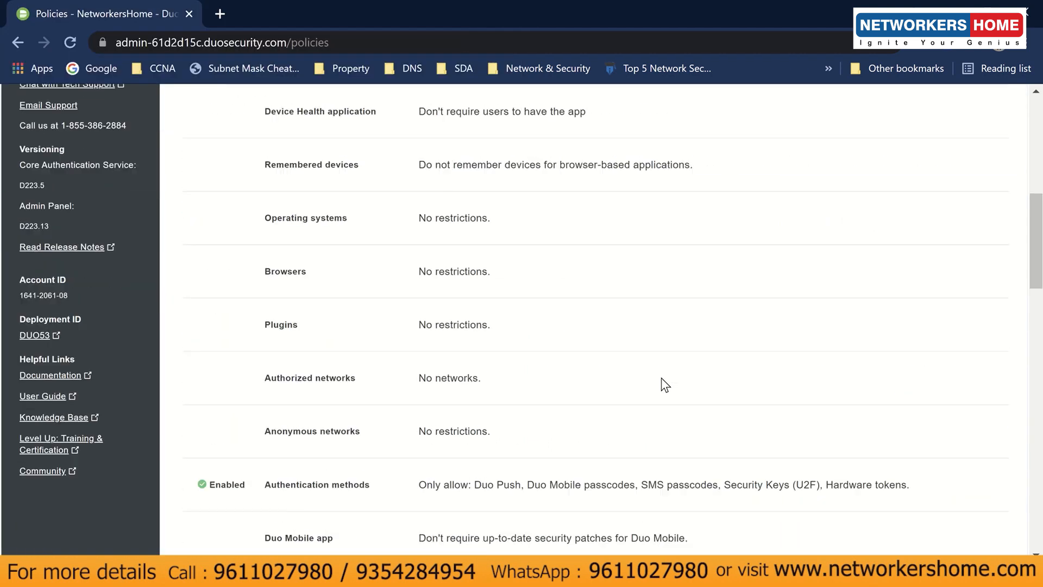
pyautogui.scroll(-1, 660, 377)
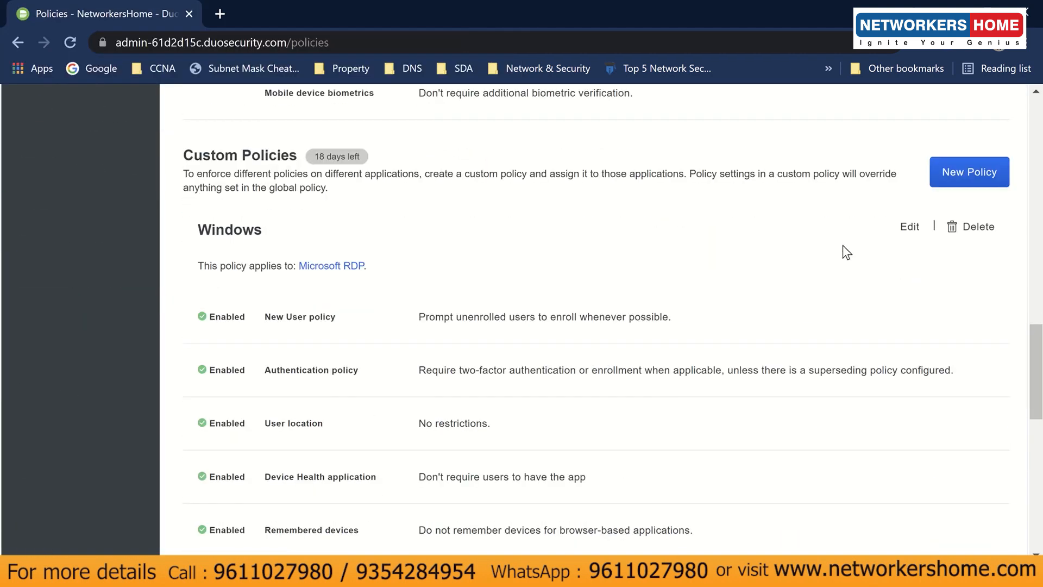
pyautogui.click(909, 228)
pyautogui.scroll(-6, 589, 333)
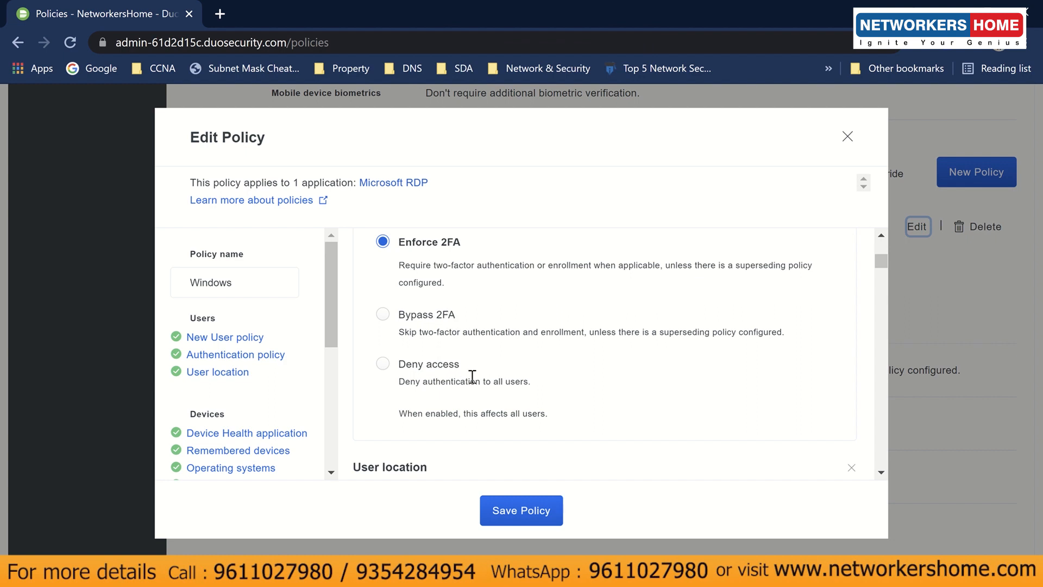
pyautogui.scroll(2, 501, 374)
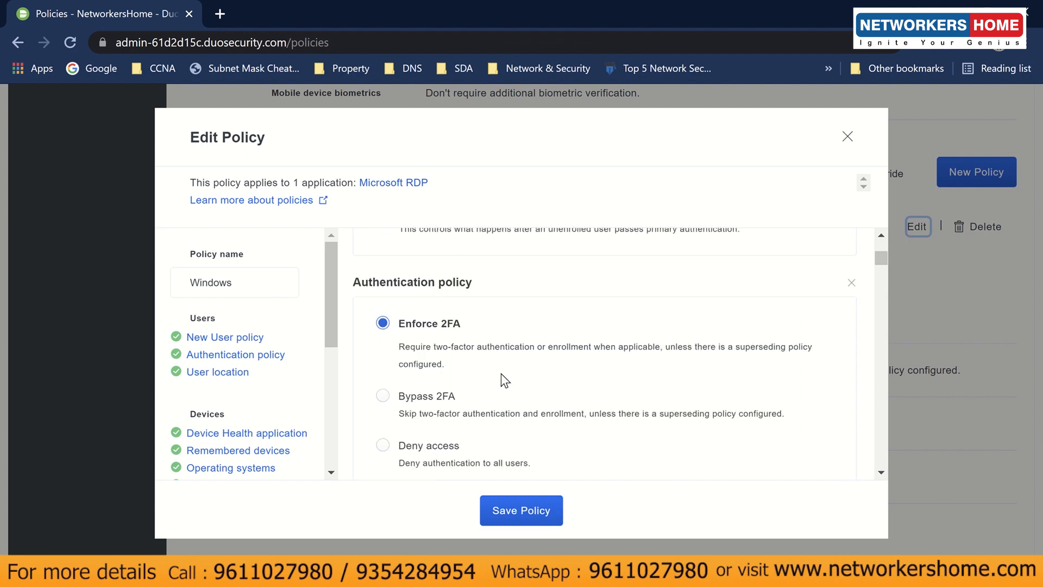
pyautogui.scroll(-2, 501, 373)
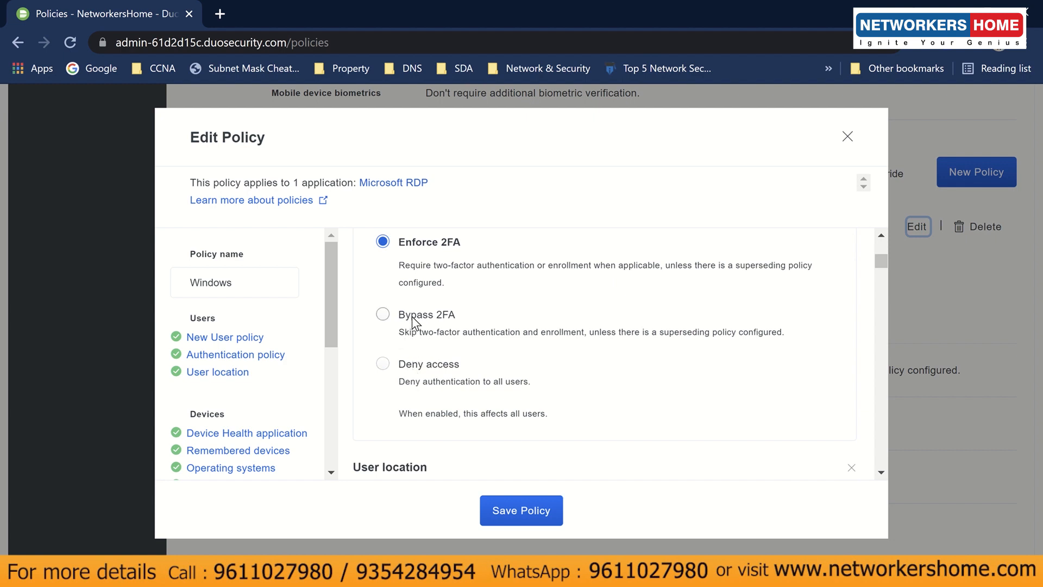
pyautogui.scroll(-3, 549, 400)
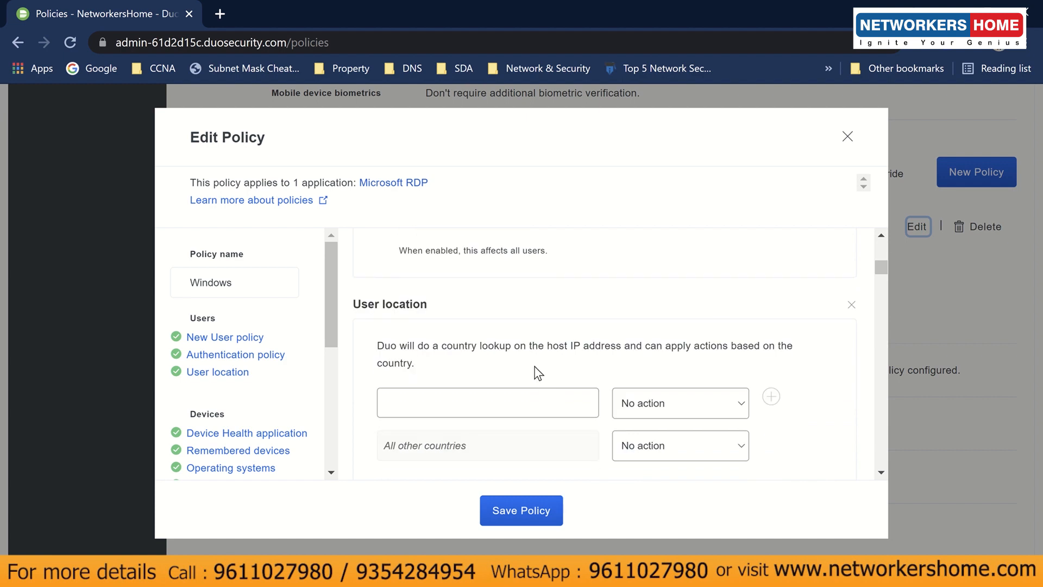
pyautogui.scroll(-3, 541, 369)
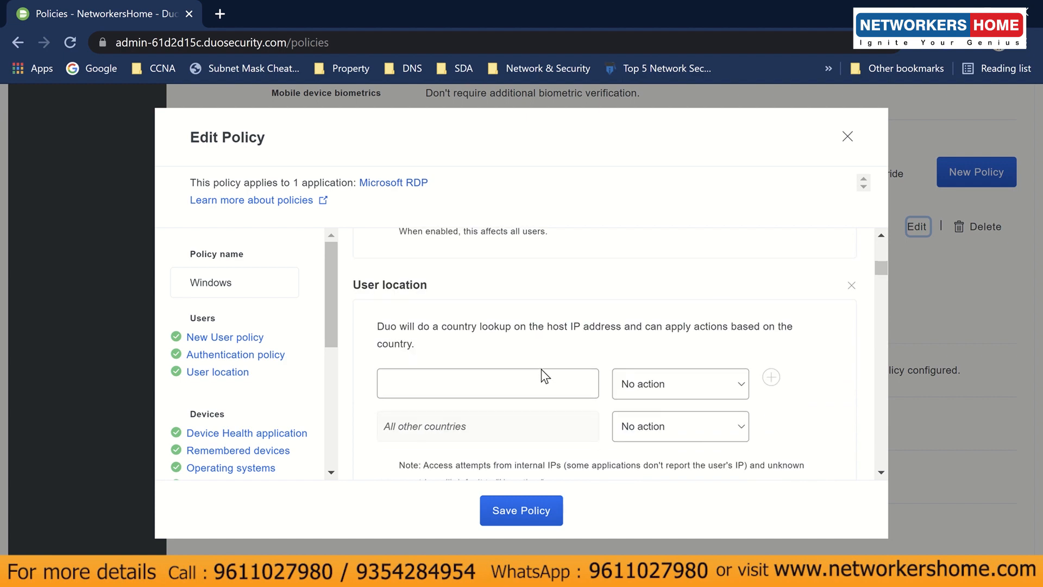
pyautogui.scroll(-2, 275, 366)
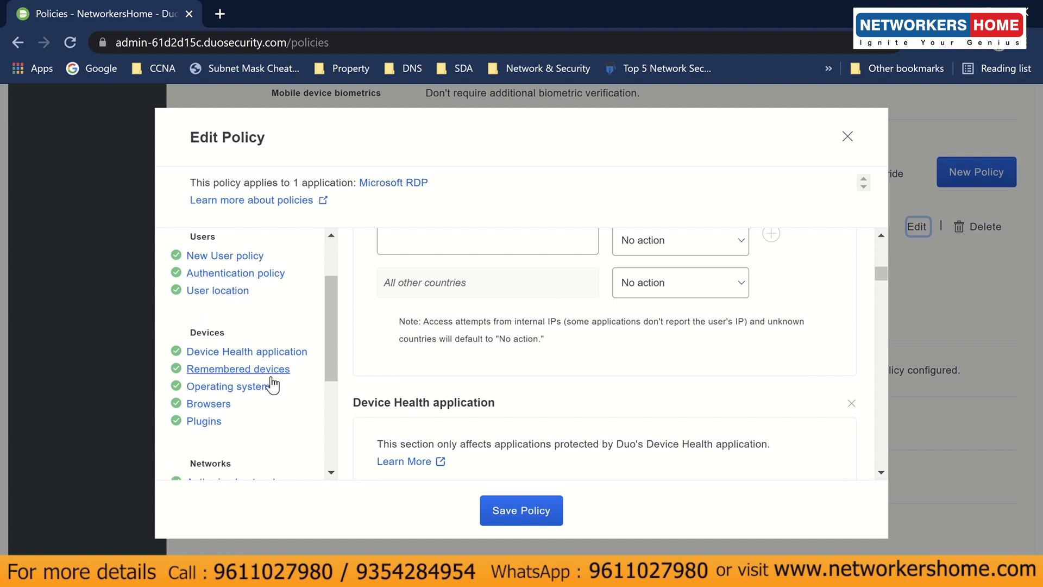
pyautogui.scroll(-2, 272, 386)
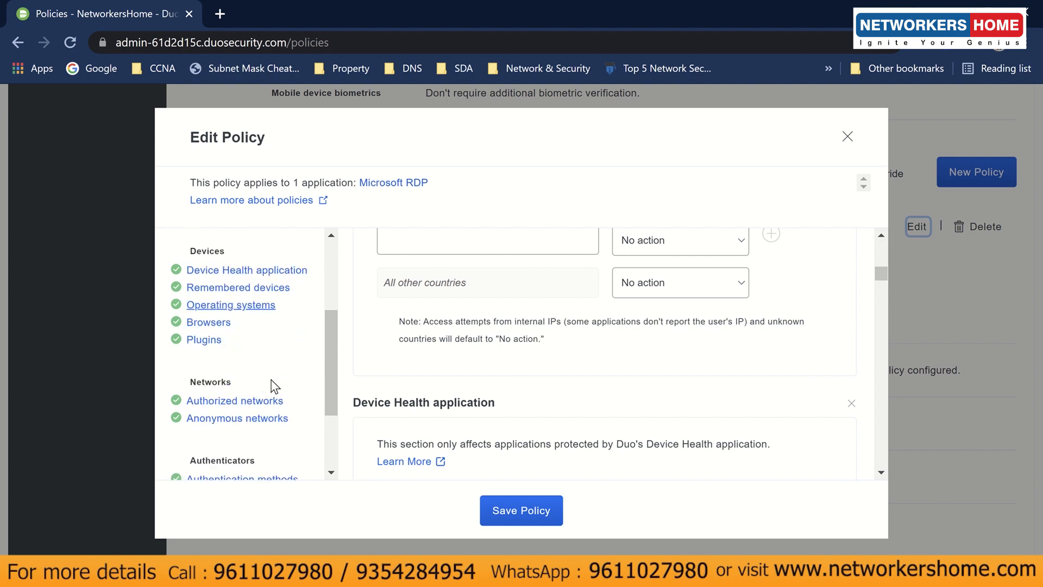
pyautogui.scroll(2, 269, 388)
pyautogui.click(268, 387)
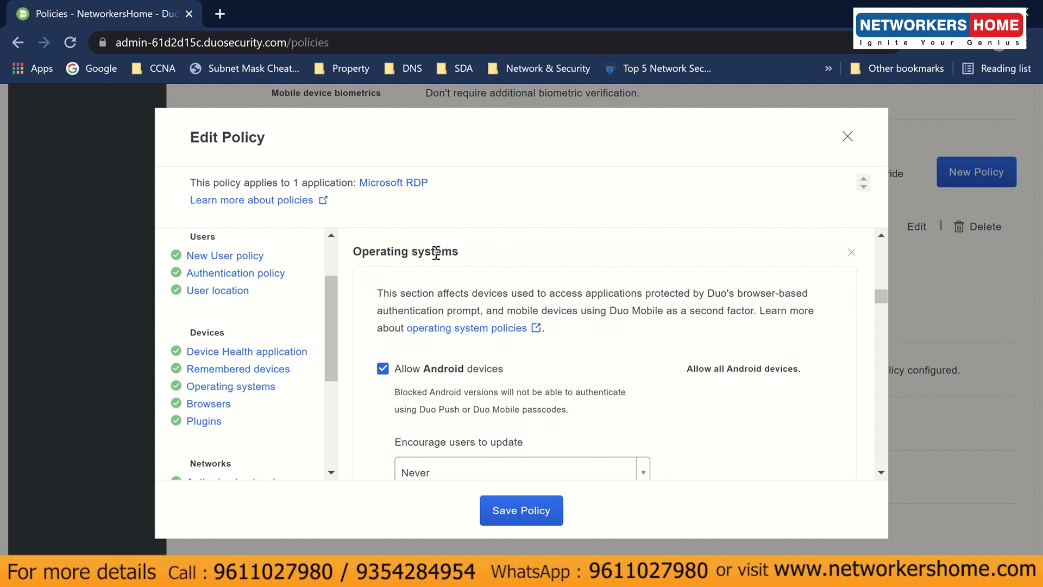
pyautogui.click(432, 375)
pyautogui.scroll(-5, 432, 375)
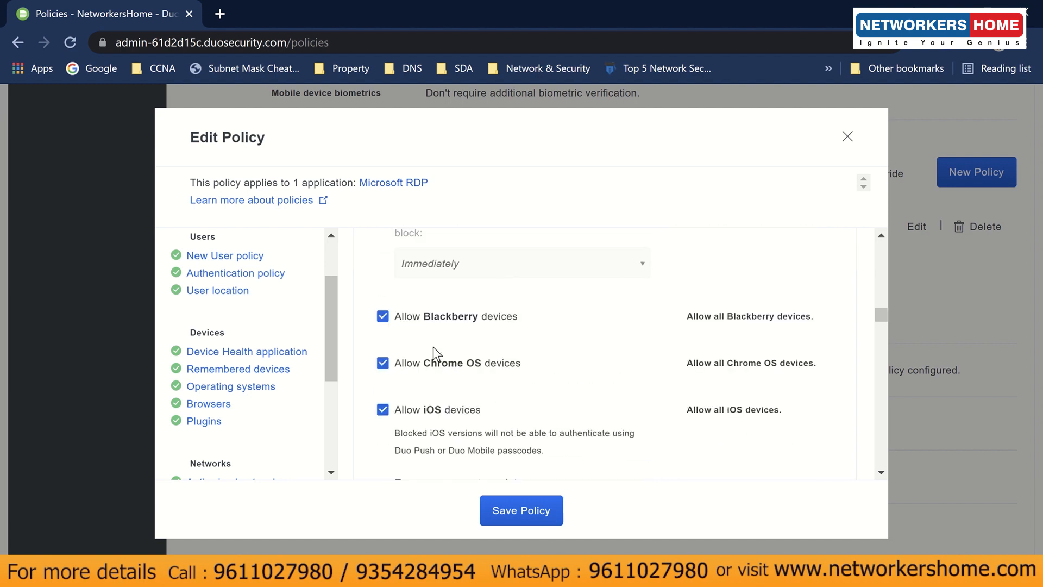
pyautogui.click(437, 318)
pyautogui.click(444, 362)
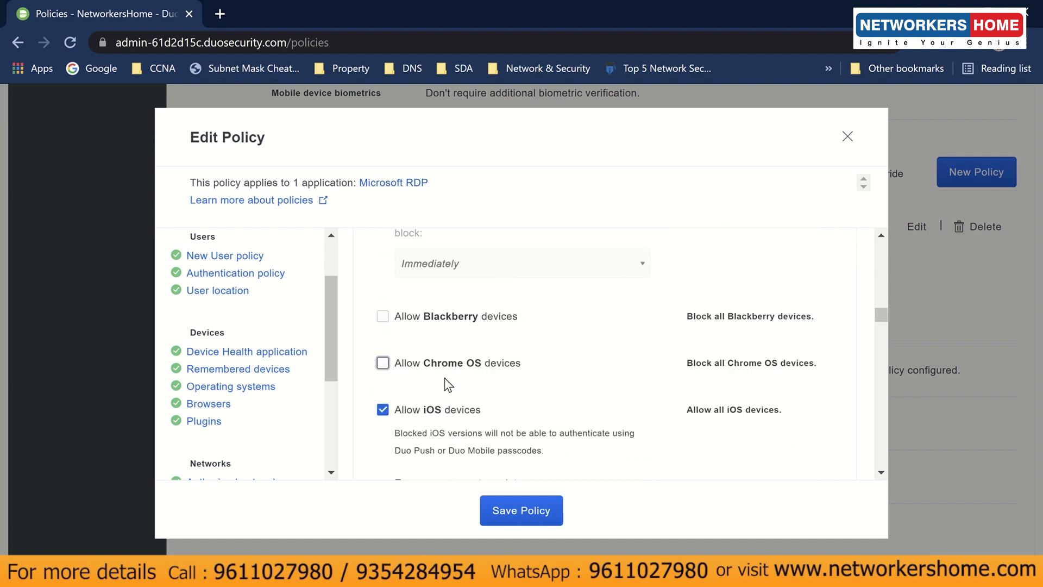
pyautogui.scroll(-6, 443, 412)
pyautogui.scroll(3, 442, 413)
pyautogui.scroll(3, 442, 413)
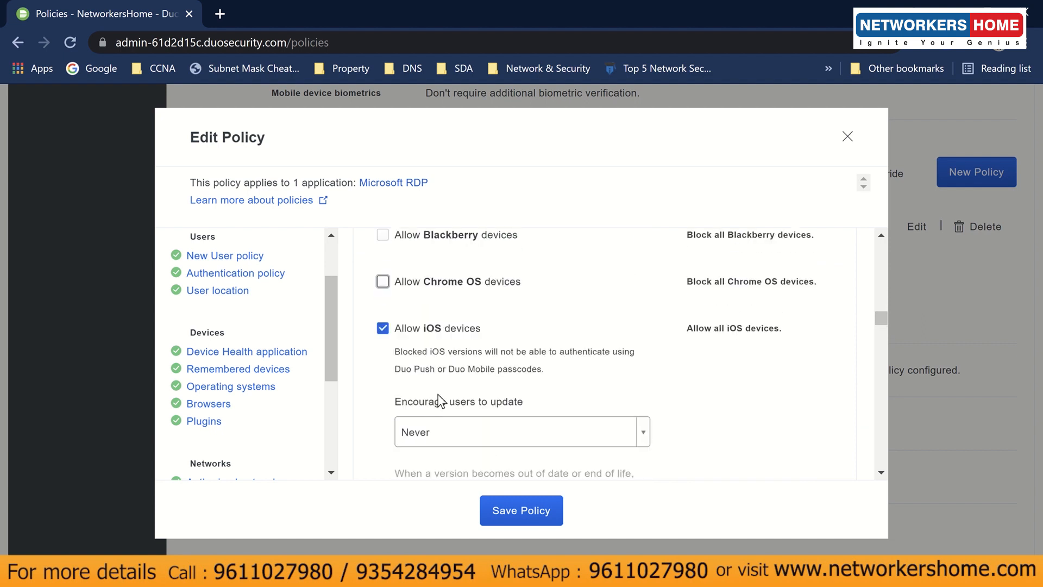
pyautogui.scroll(-2, 443, 400)
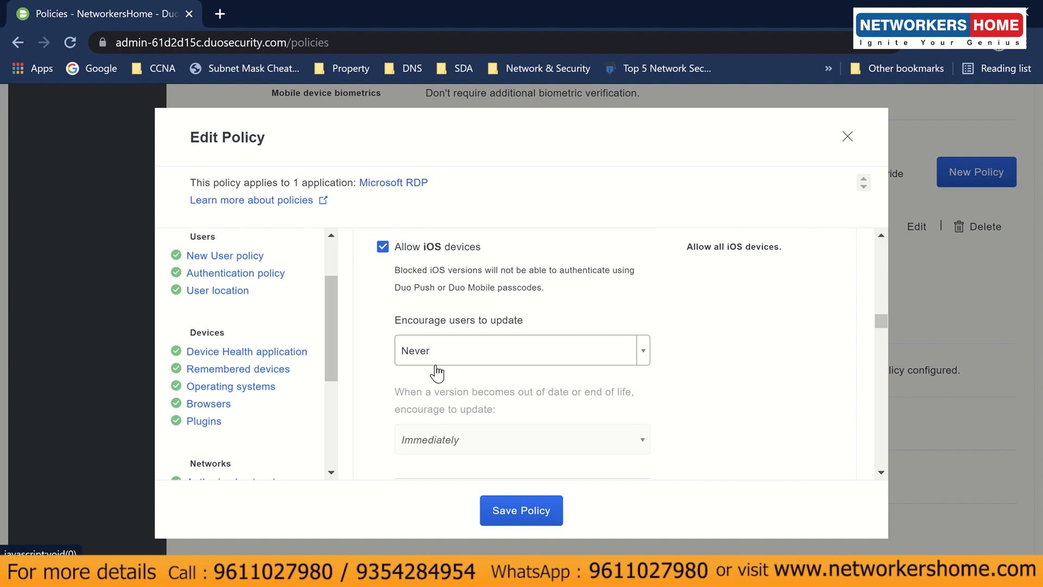
pyautogui.click(436, 367)
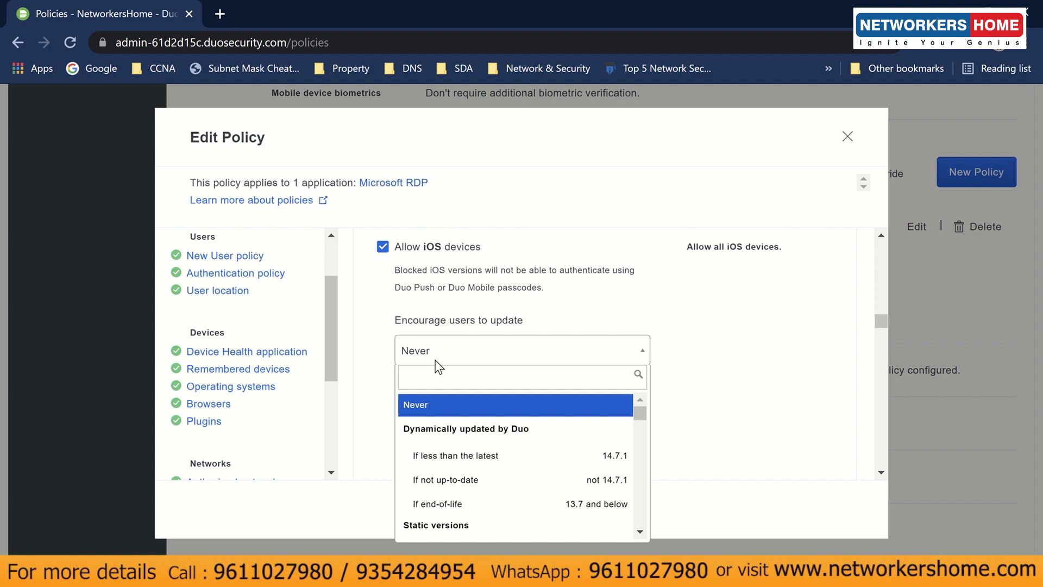
pyautogui.click(435, 361)
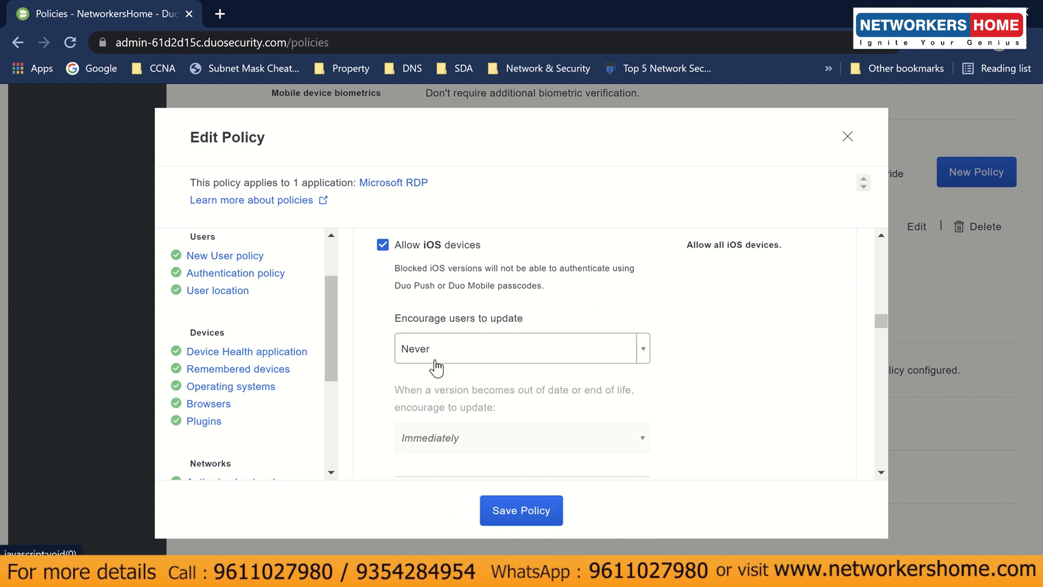
pyautogui.scroll(-3, 433, 366)
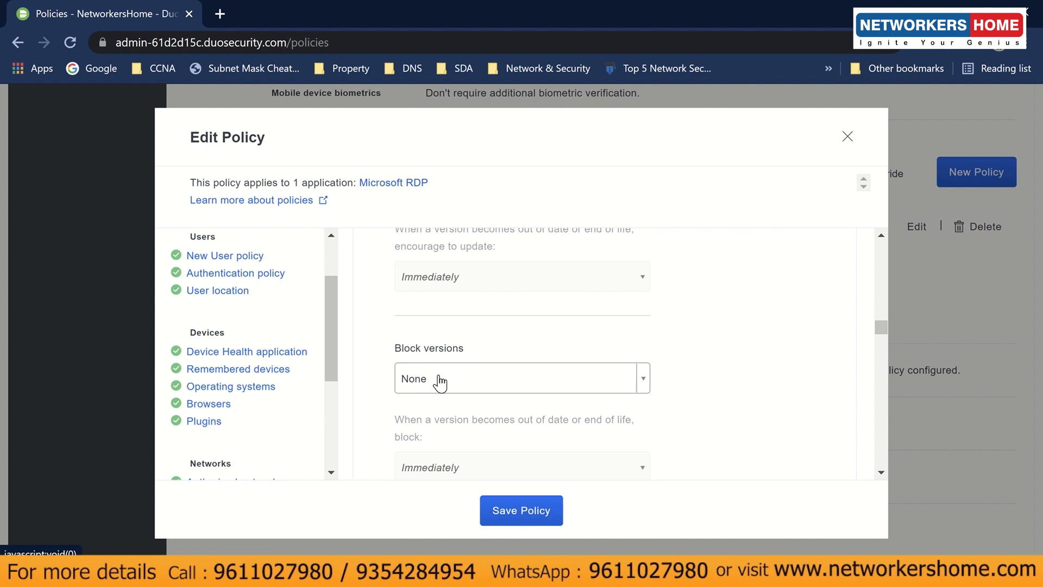
pyautogui.click(443, 382)
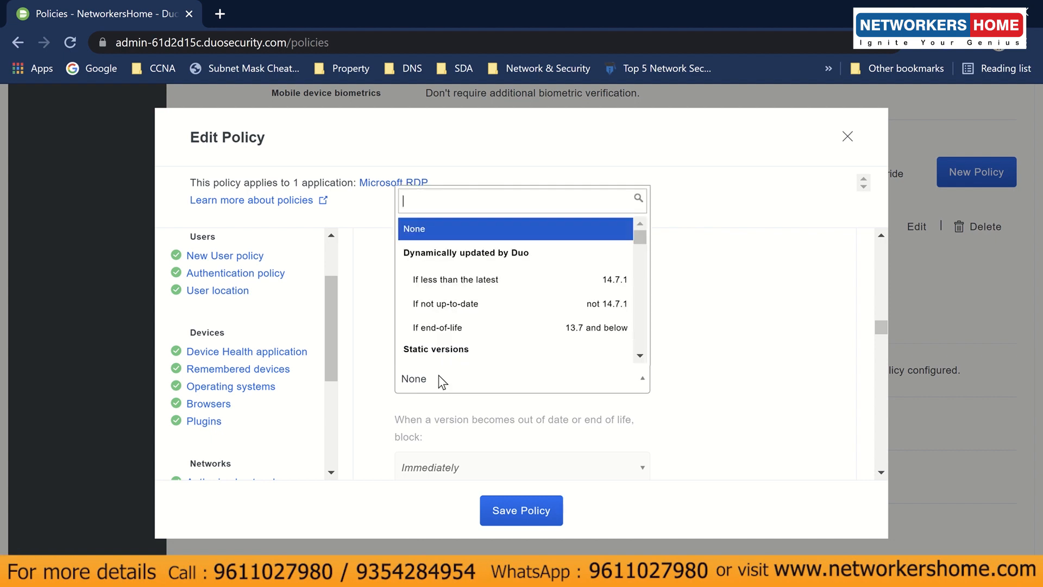
pyautogui.click(664, 388)
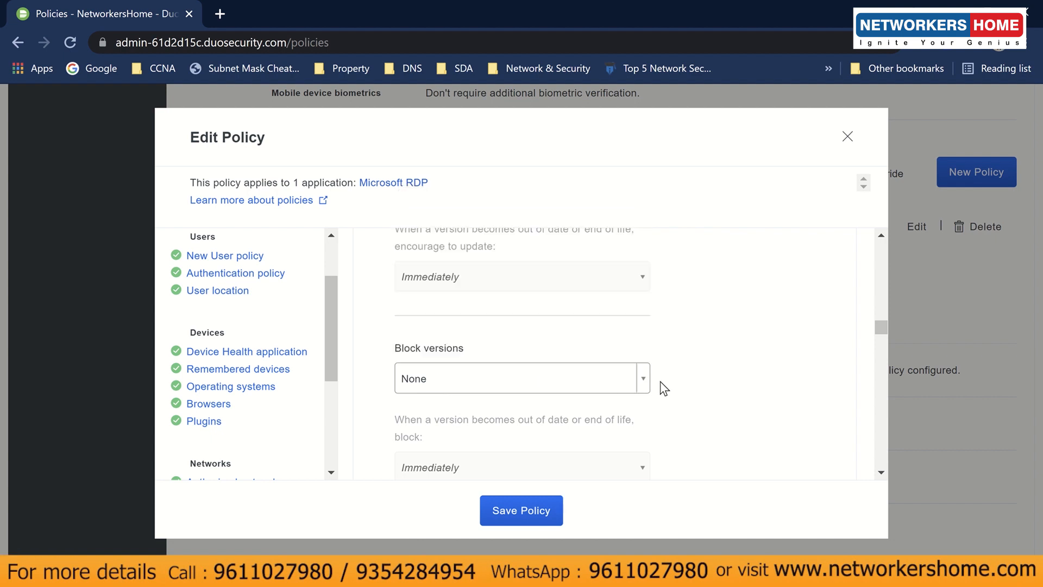
pyautogui.scroll(3, 619, 387)
pyautogui.click(484, 365)
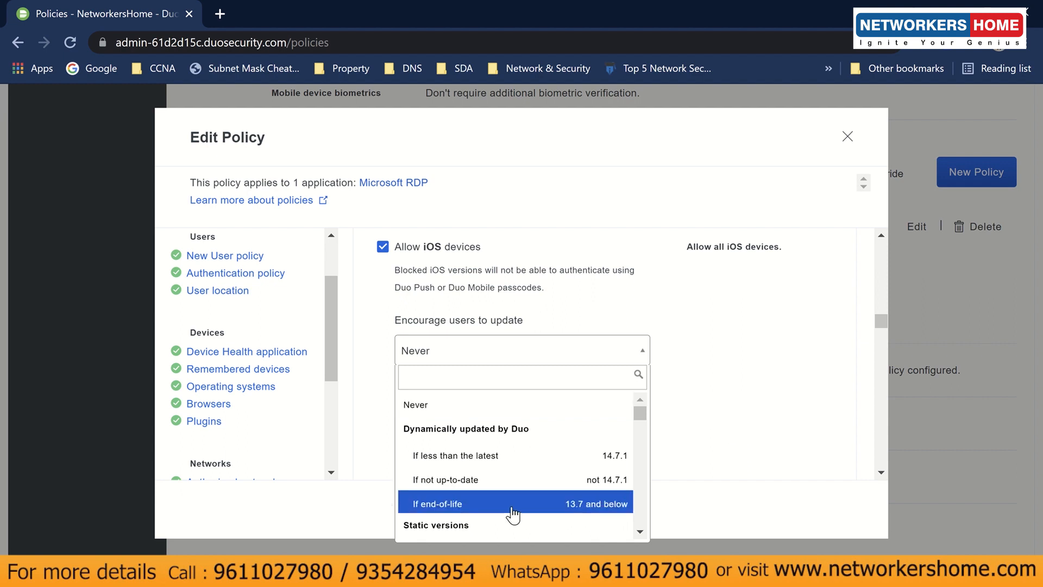
# - Encourage iOS updates 'If end-of-life' (13.7 and below), Immediately, and save the policy
pyautogui.scroll(-3, 508, 505)
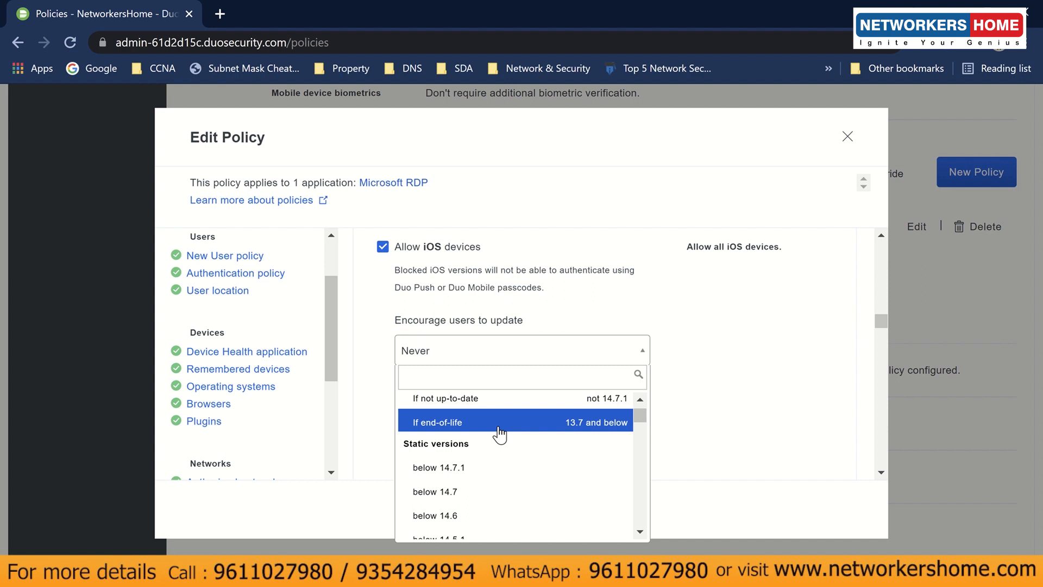
pyautogui.click(499, 433)
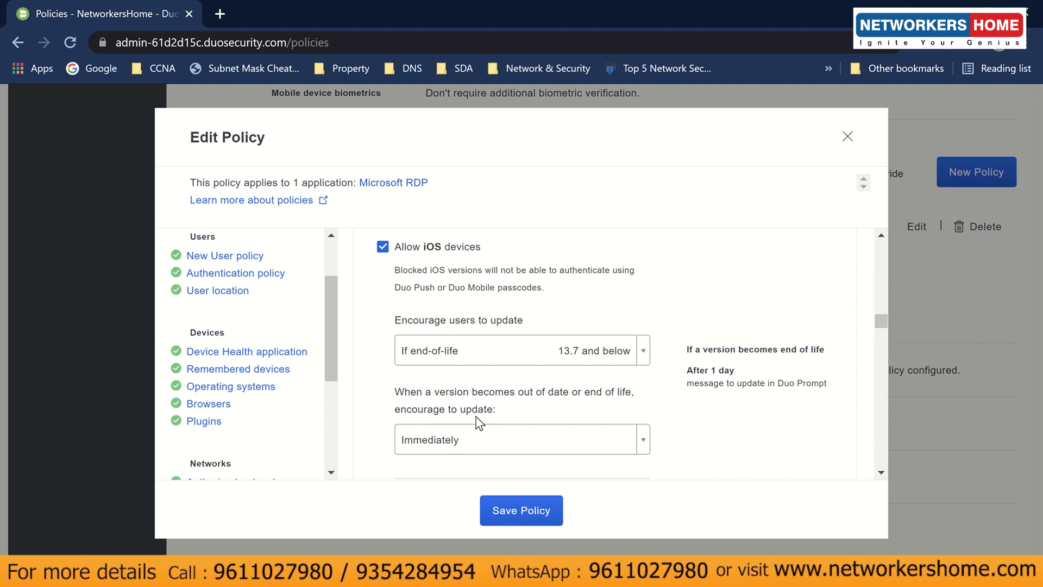
pyautogui.scroll(-2, 466, 422)
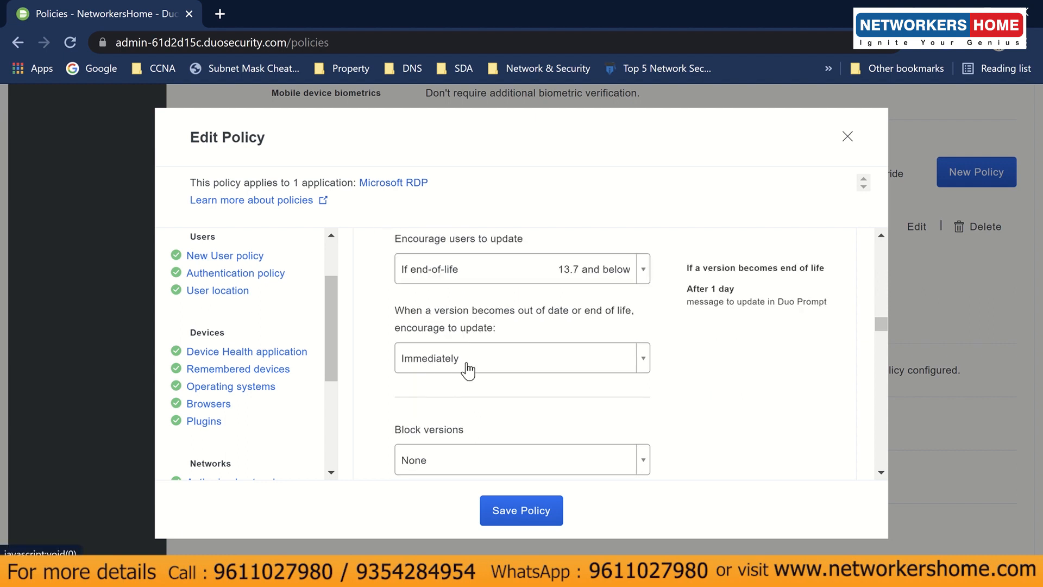
pyautogui.click(470, 369)
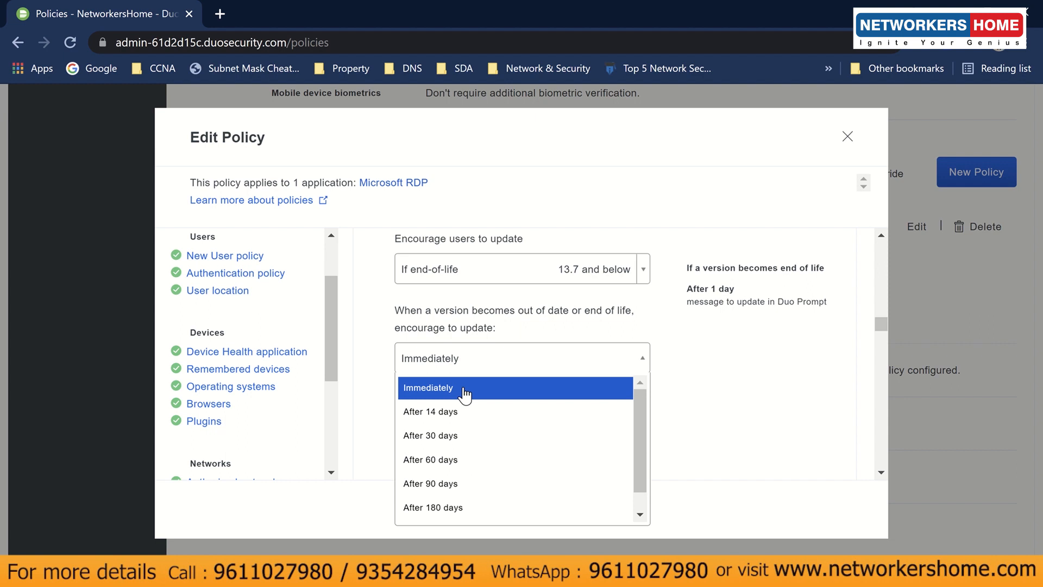
pyautogui.click(465, 389)
pyautogui.scroll(-2, 466, 390)
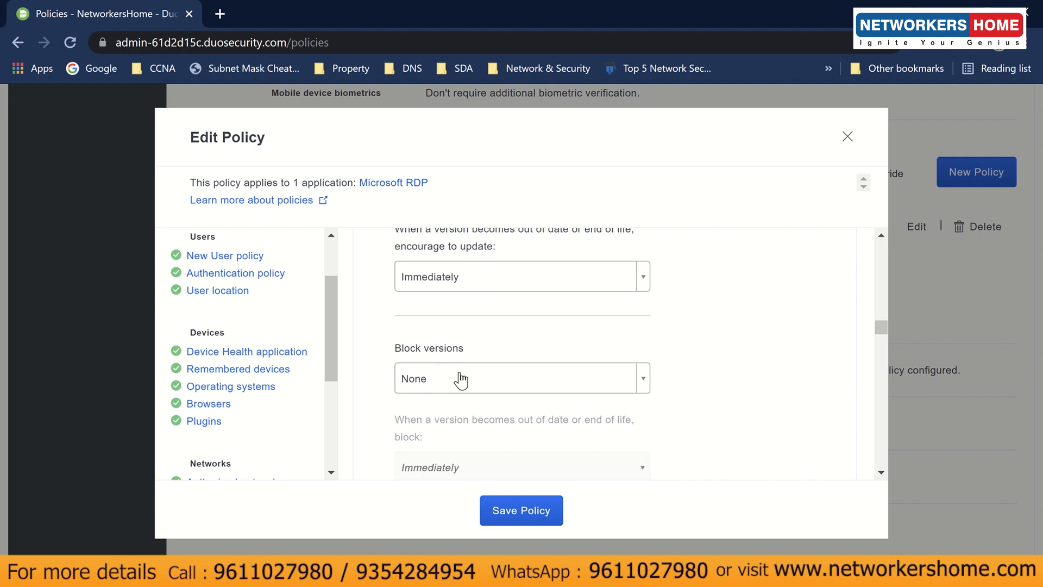
pyautogui.click(554, 512)
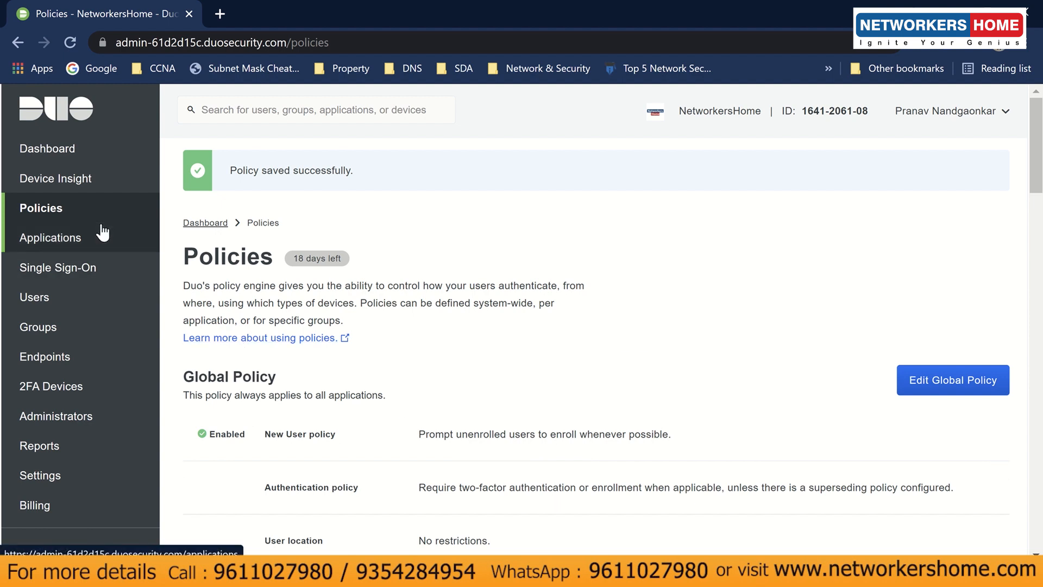
# - View the Endpoints list flagging the iOS 12.5.4 device as end-of-life, then bring the VM forward
pyautogui.click(67, 365)
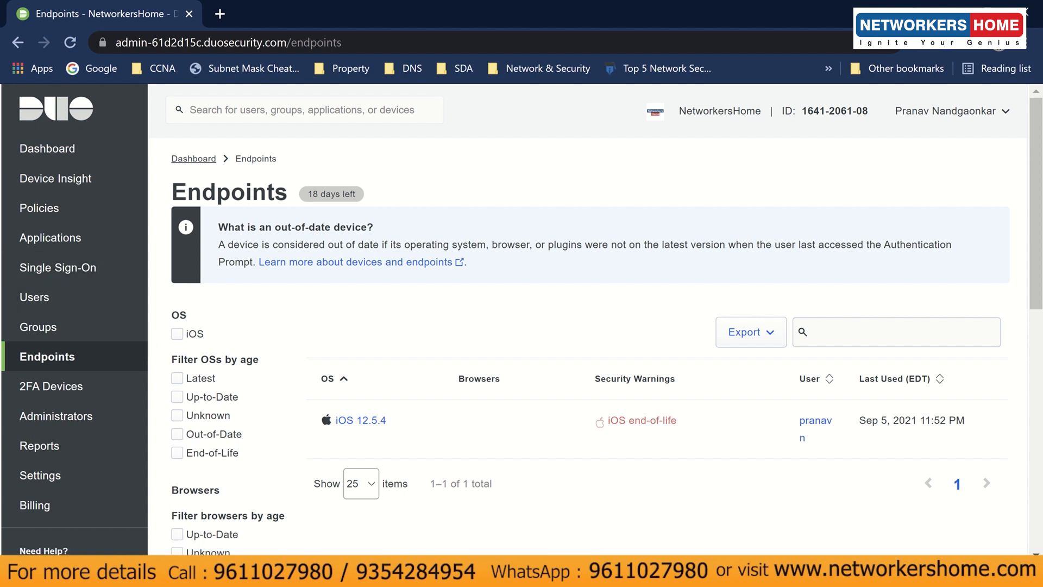
pyautogui.click(461, 483)
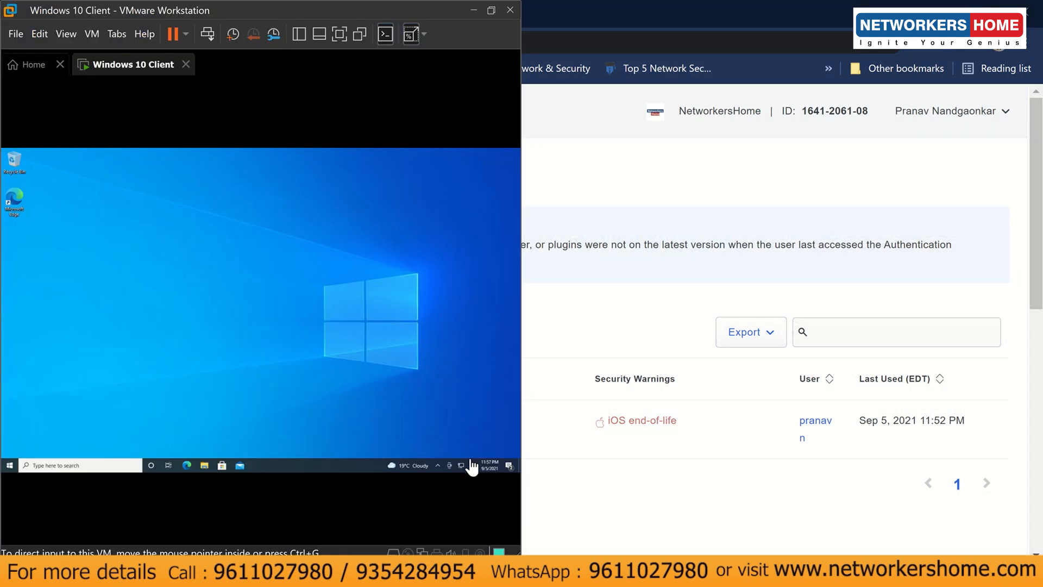
# - Lock the Windows 10 Client VM and show the mirrored iPhone beside it
pyautogui.click(10, 466)
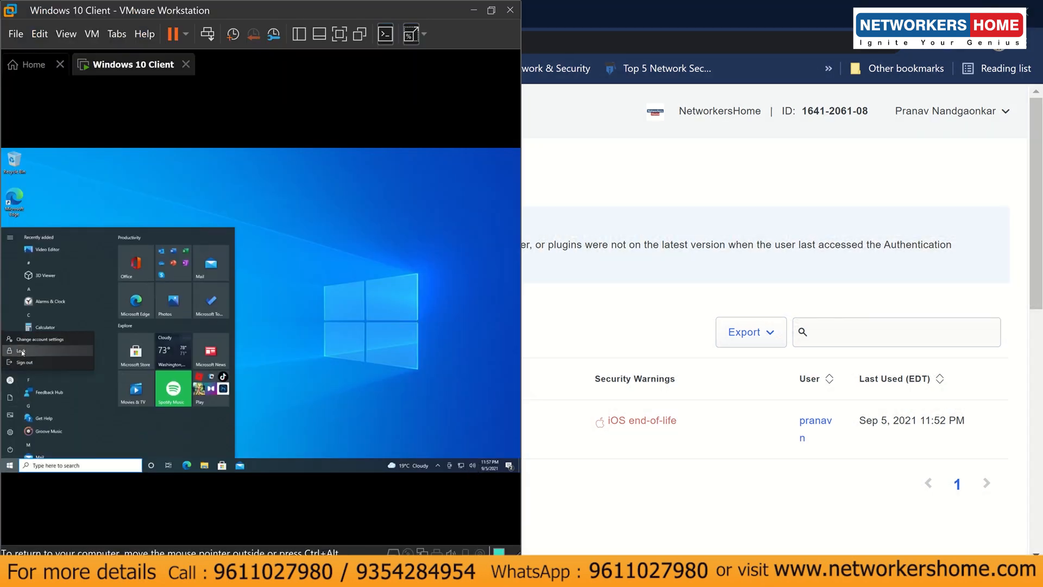
pyautogui.click(22, 353)
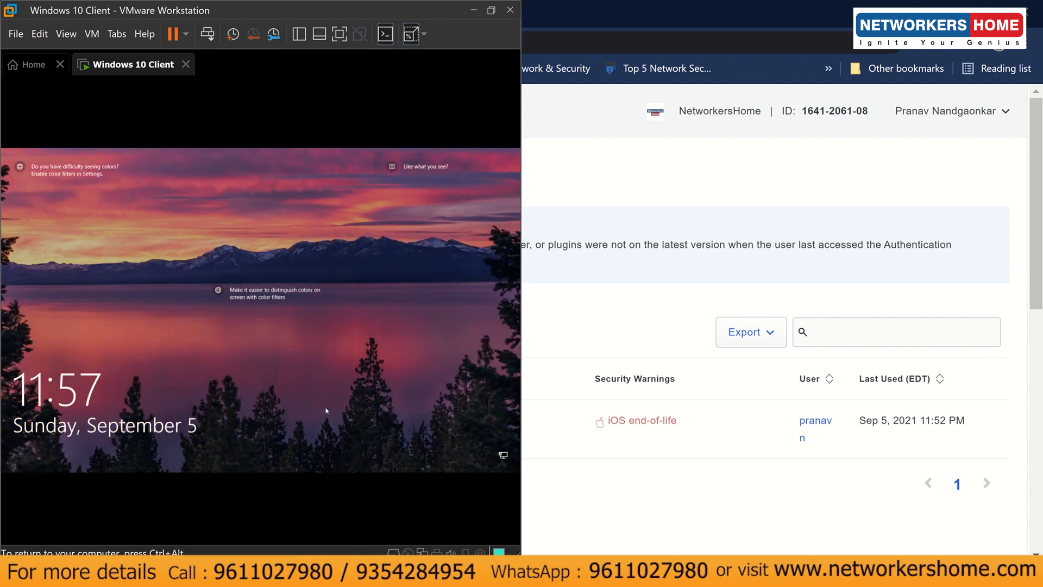
pyautogui.moveTo(465, 575)
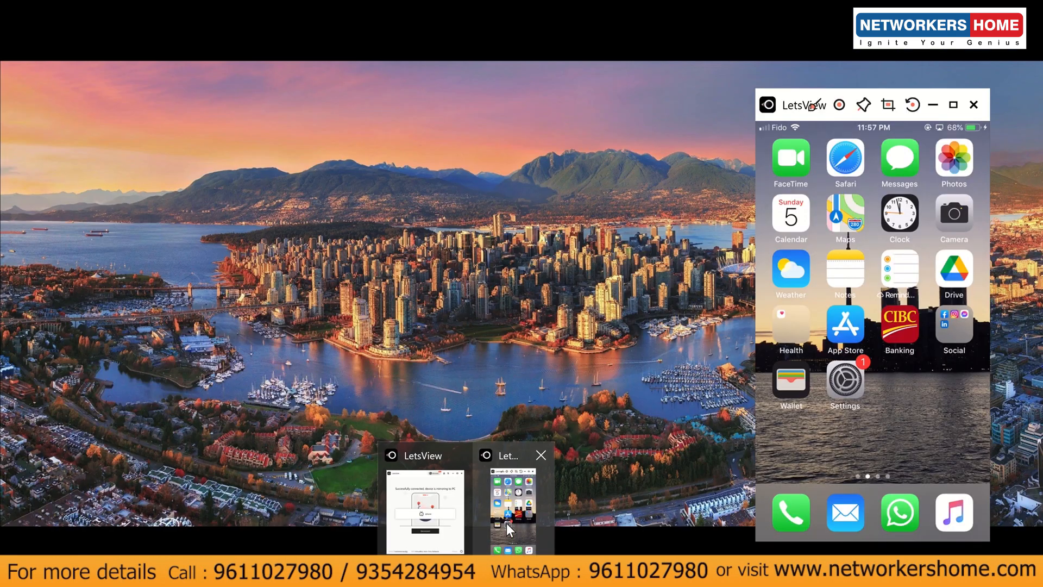
pyautogui.click(506, 522)
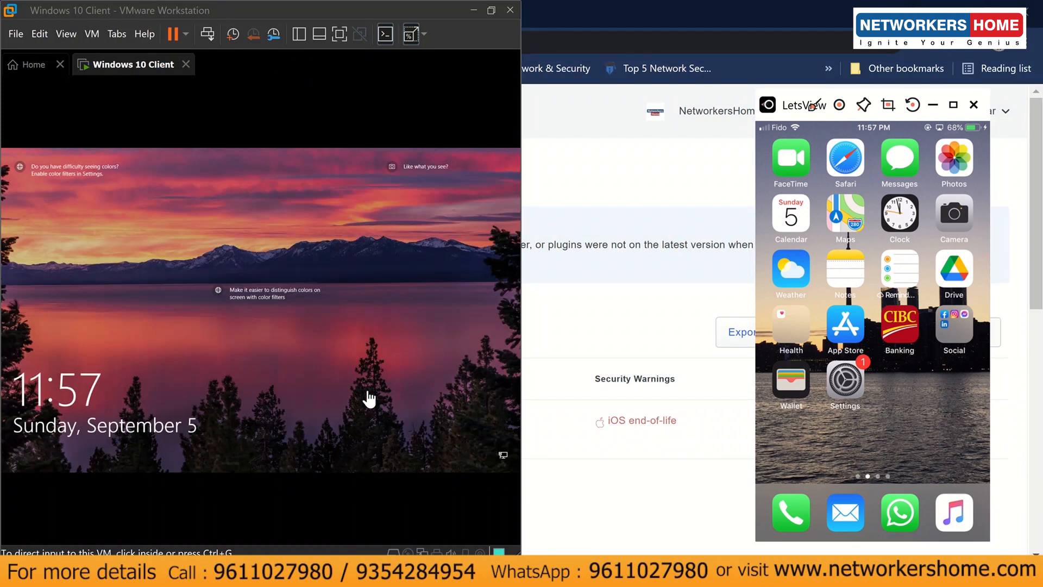
# - Sign back in with the account password, approving the Duo Push with its iOS update notice
pyautogui.click(312, 401)
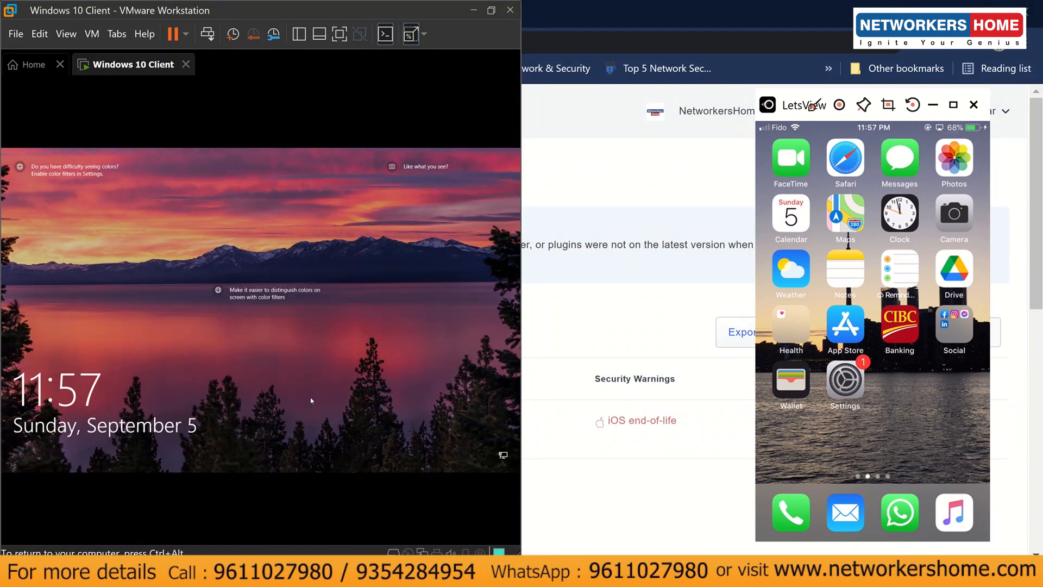
pyautogui.click(311, 400)
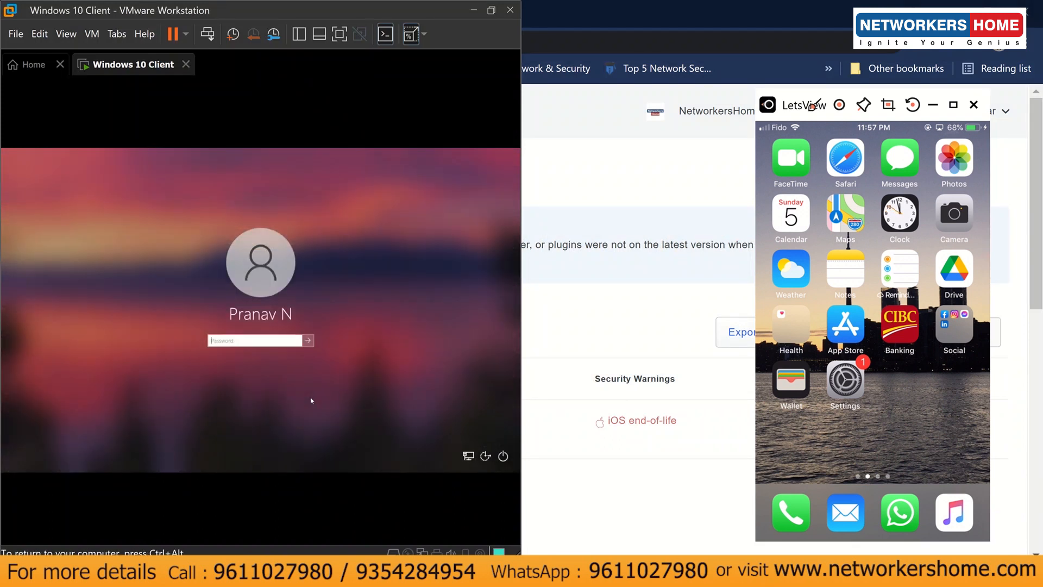
pyautogui.write('p•••••••••••')
pyautogui.press('Return')
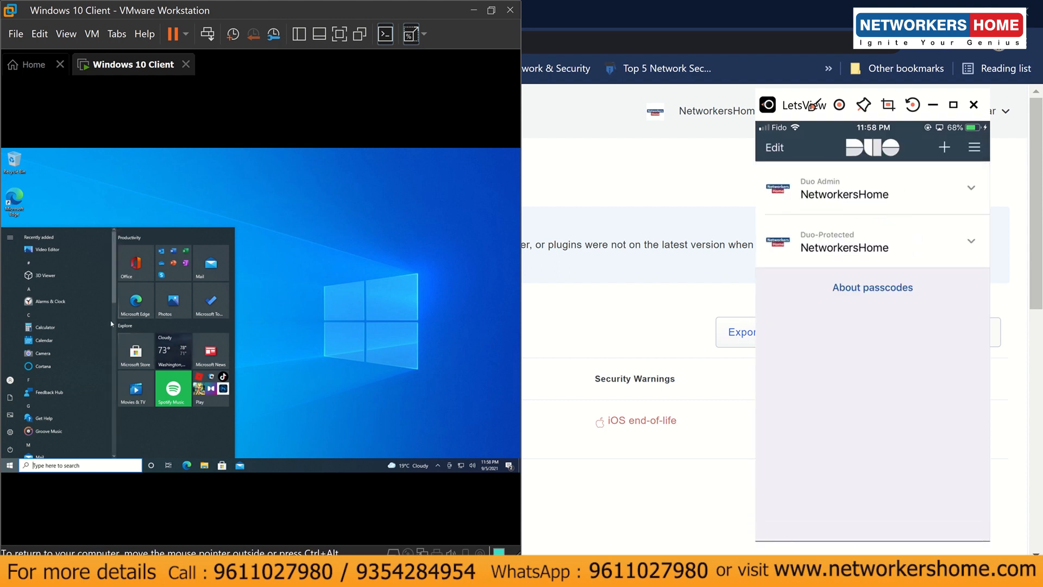
# - Close the VM's app list and news feed, then return to the browser
pyautogui.click(306, 346)
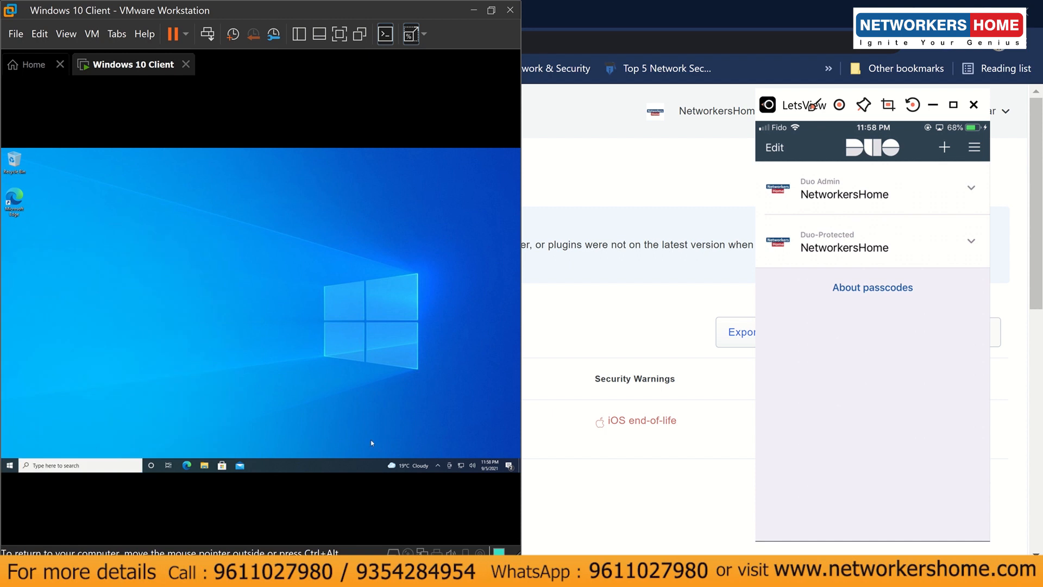
pyautogui.moveTo(407, 466)
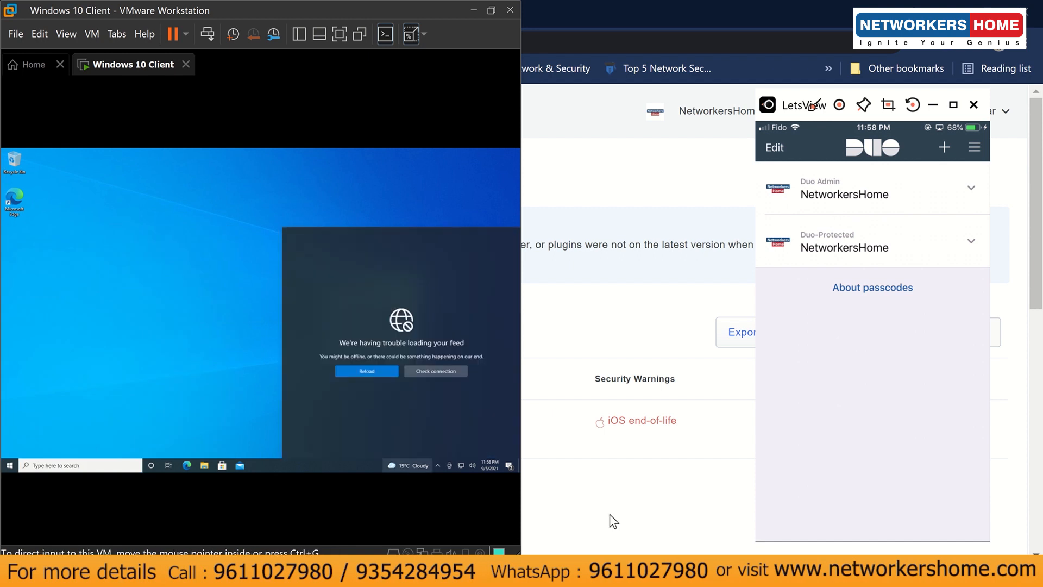
pyautogui.click(154, 328)
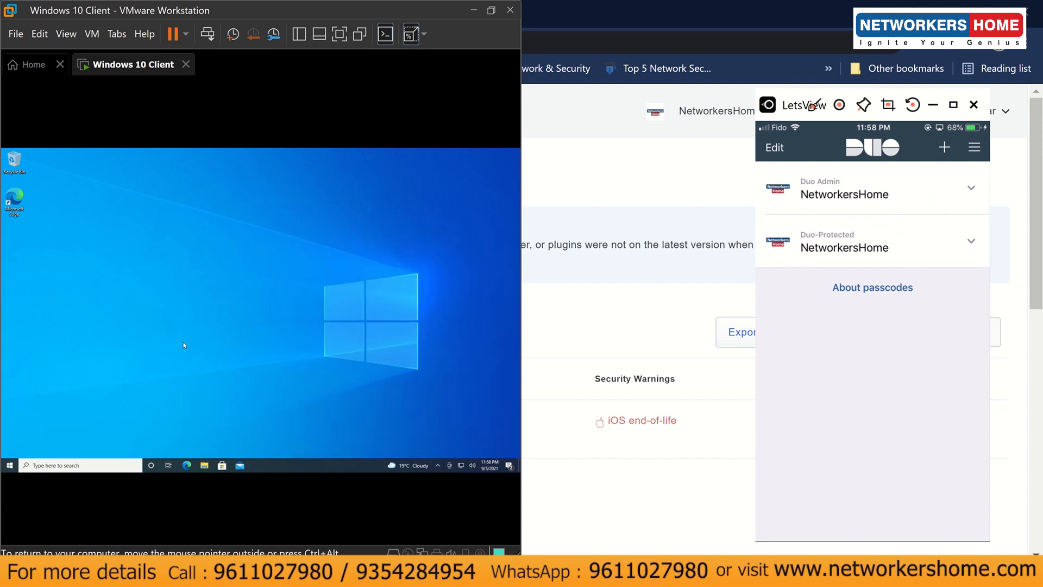
pyautogui.click(618, 498)
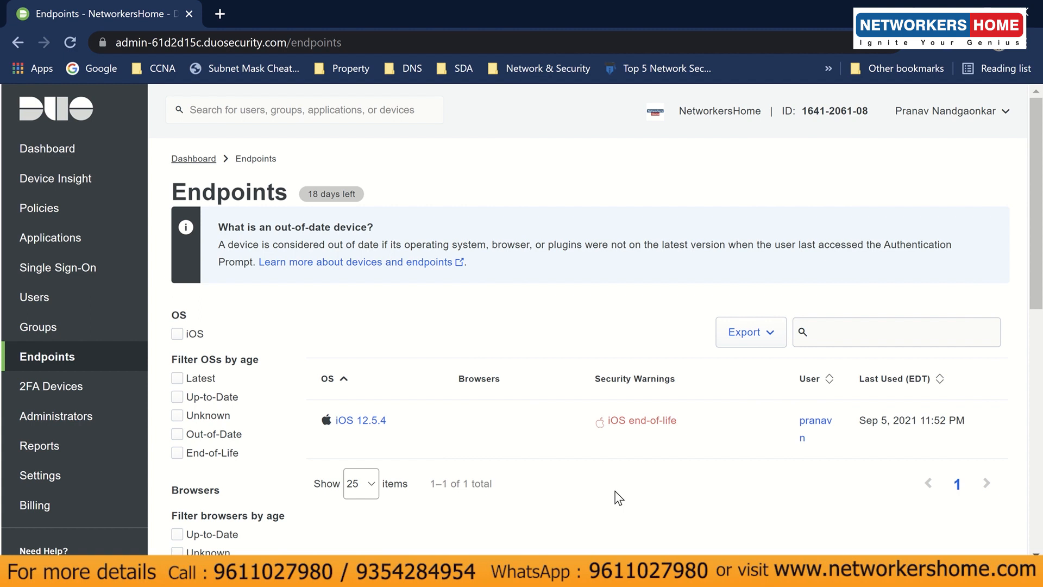
# - Open the Windows custom policy for editing at its Operating systems section
pyautogui.click(88, 220)
pyautogui.scroll(-13, 586, 368)
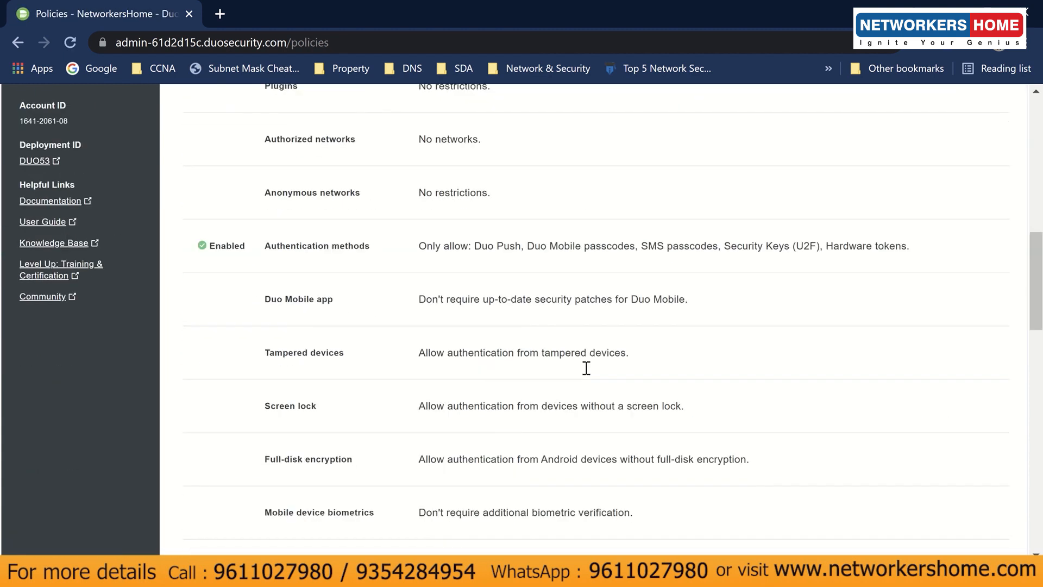
pyautogui.scroll(-3, 586, 373)
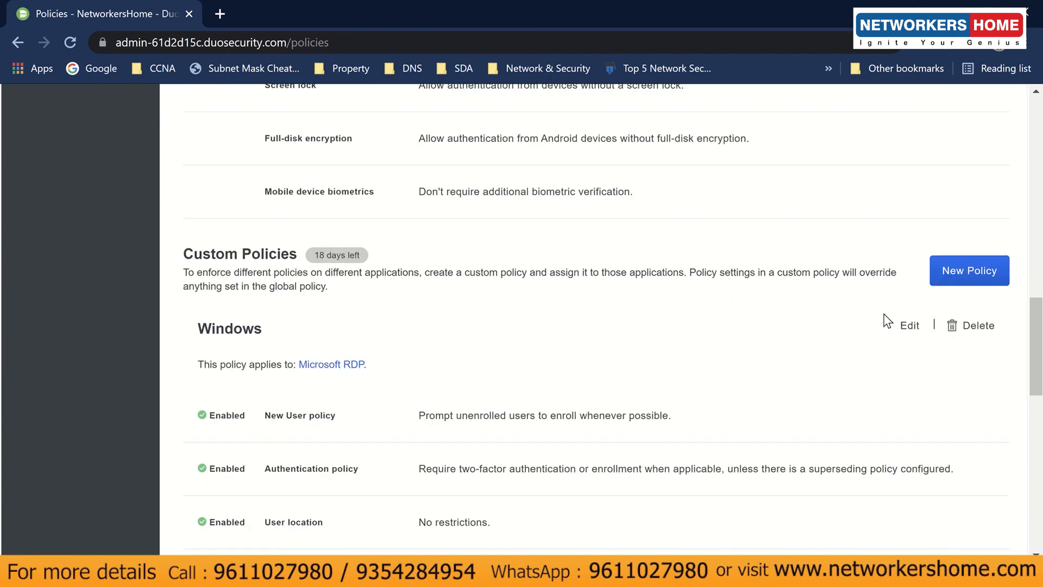
pyautogui.click(912, 326)
pyautogui.scroll(-5, 568, 350)
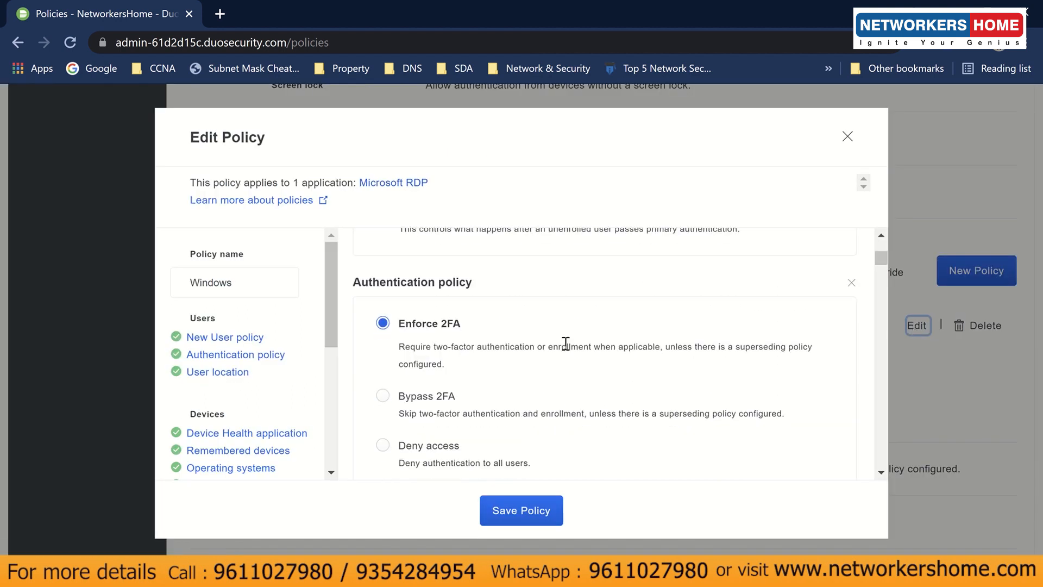
pyautogui.scroll(-7, 566, 343)
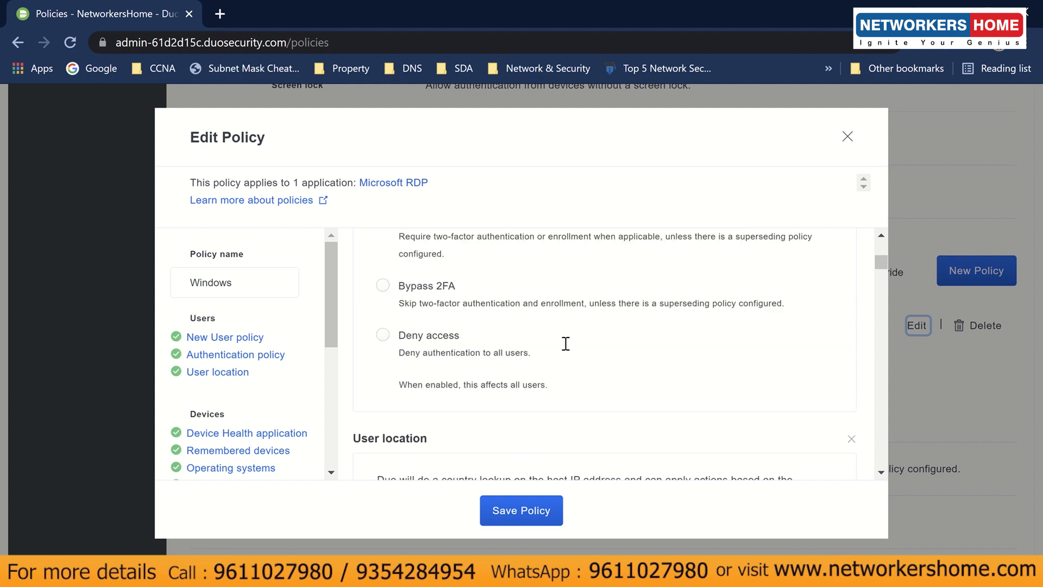
pyautogui.scroll(-3, 565, 343)
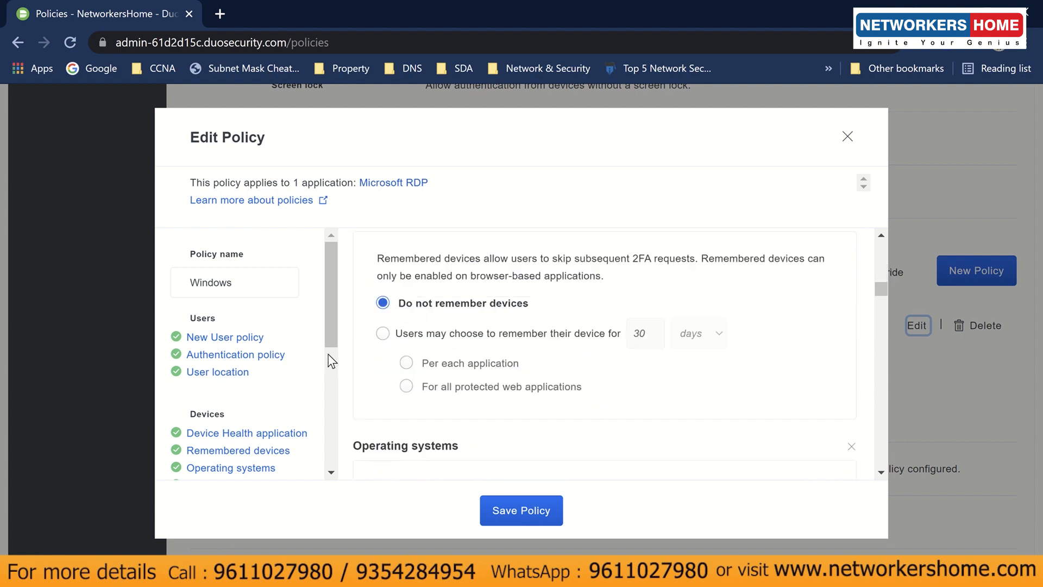
pyautogui.scroll(-2, 256, 391)
pyautogui.scroll(-1, 256, 393)
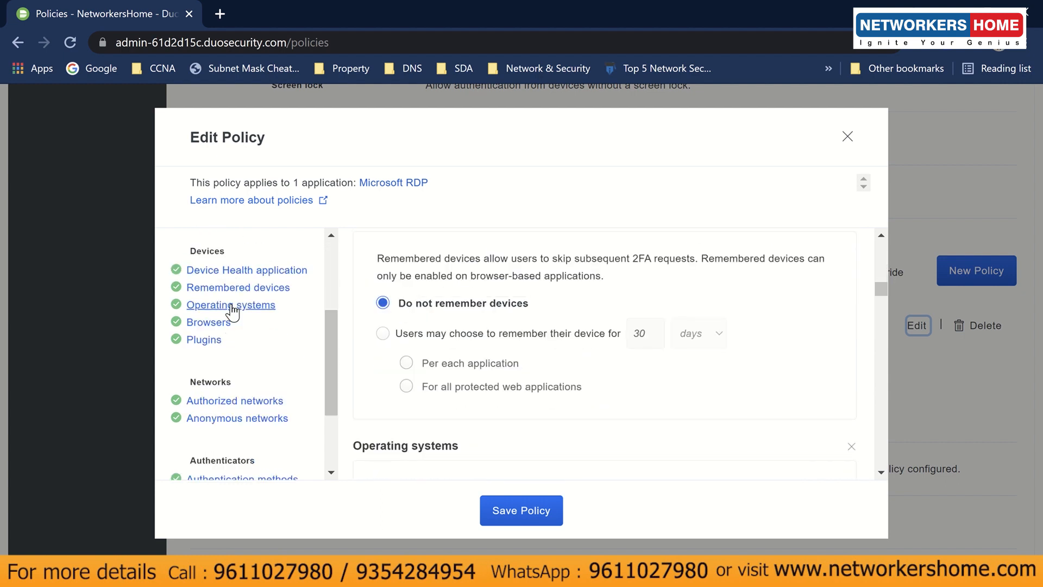
pyautogui.click(228, 304)
# - Block Linux, Windows, Windows Phone and Other OS devices
pyautogui.scroll(-7, 568, 391)
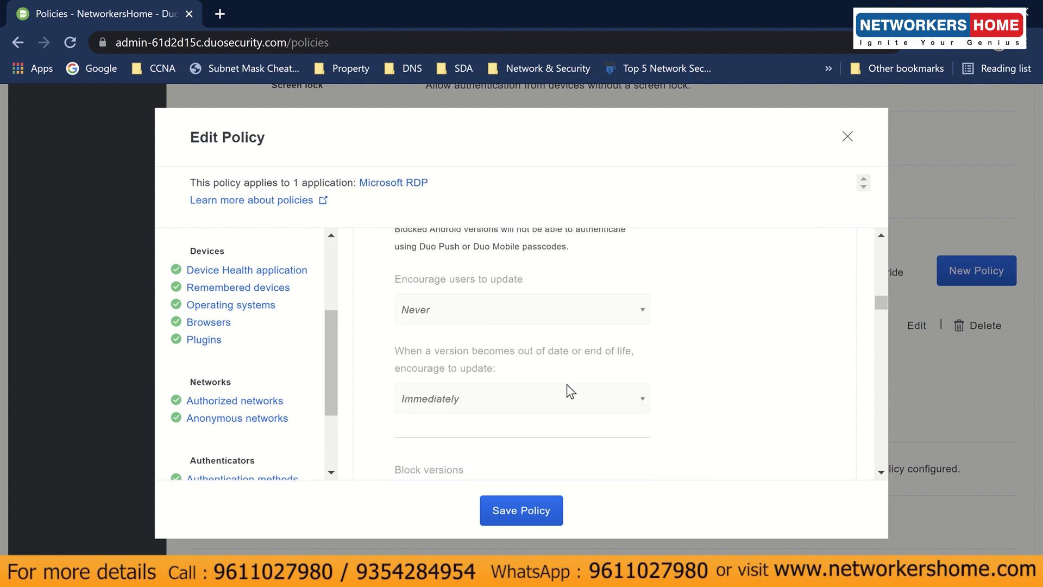
pyautogui.scroll(-2, 567, 384)
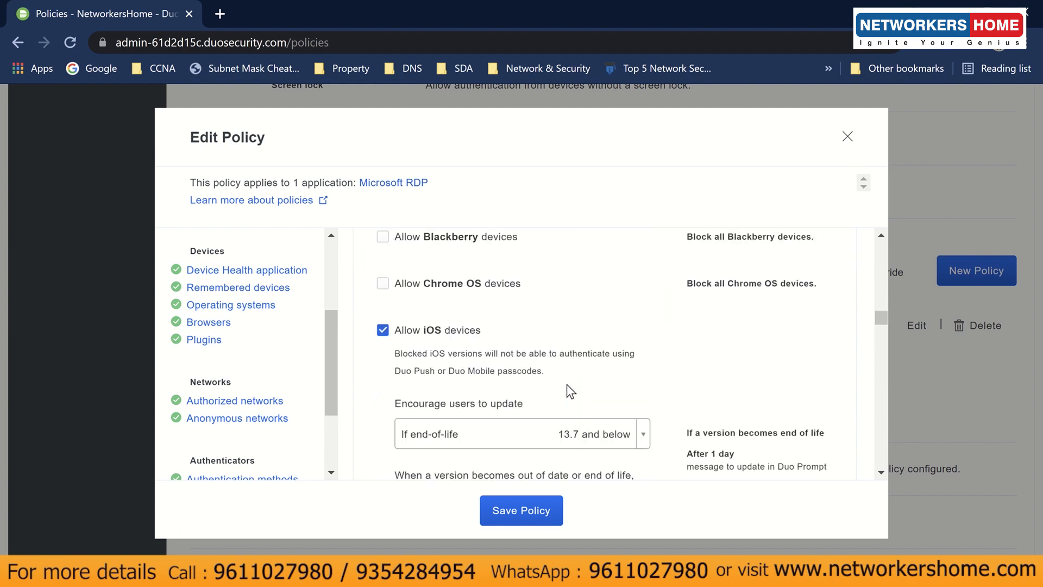
pyautogui.scroll(-2, 462, 429)
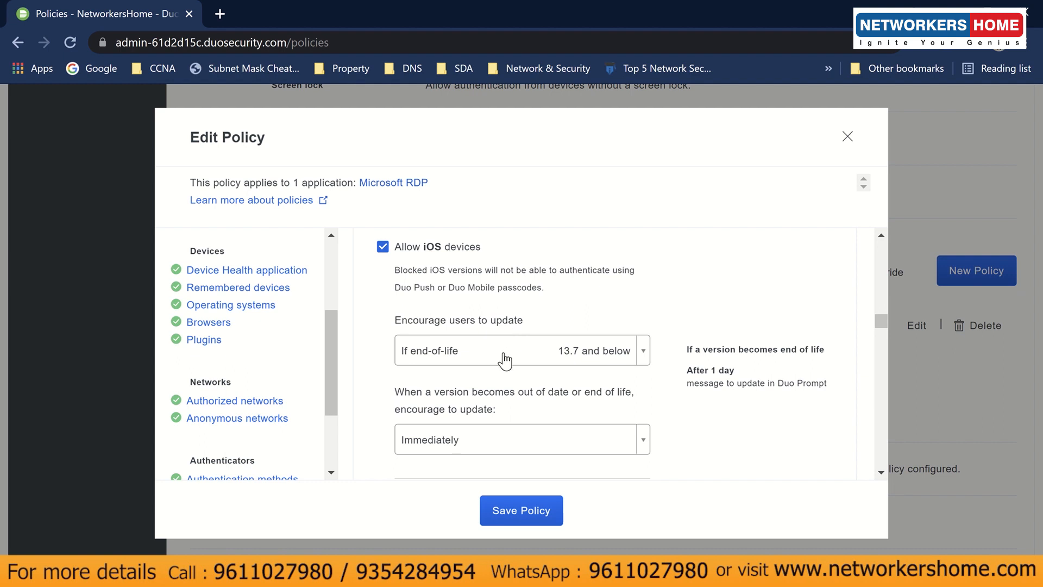
pyautogui.scroll(-2, 497, 372)
pyautogui.scroll(-2, 497, 372)
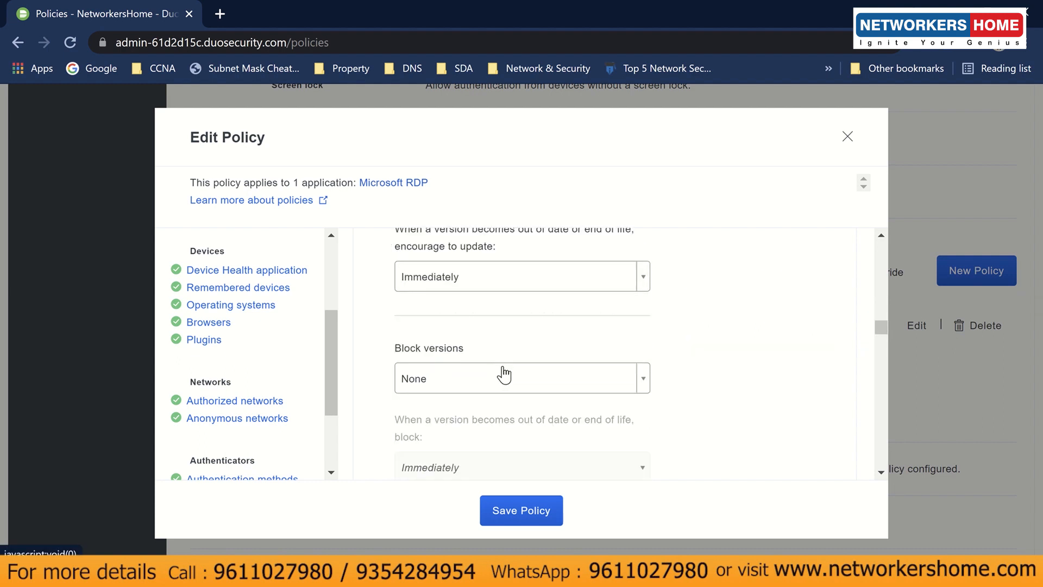
pyautogui.click(501, 374)
pyautogui.click(502, 377)
pyautogui.scroll(2, 448, 363)
pyautogui.scroll(2, 448, 363)
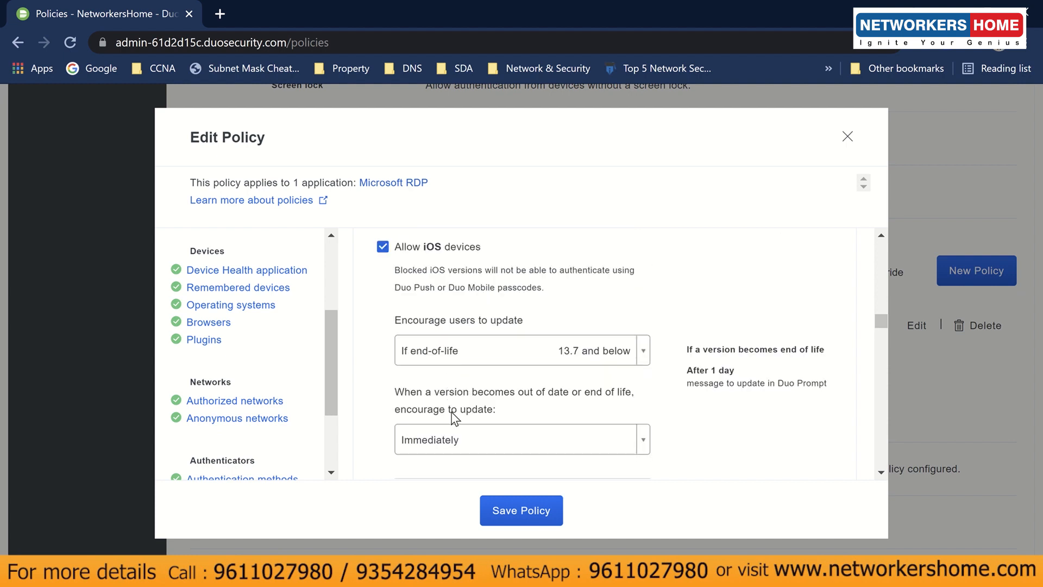
pyautogui.scroll(-5, 456, 337)
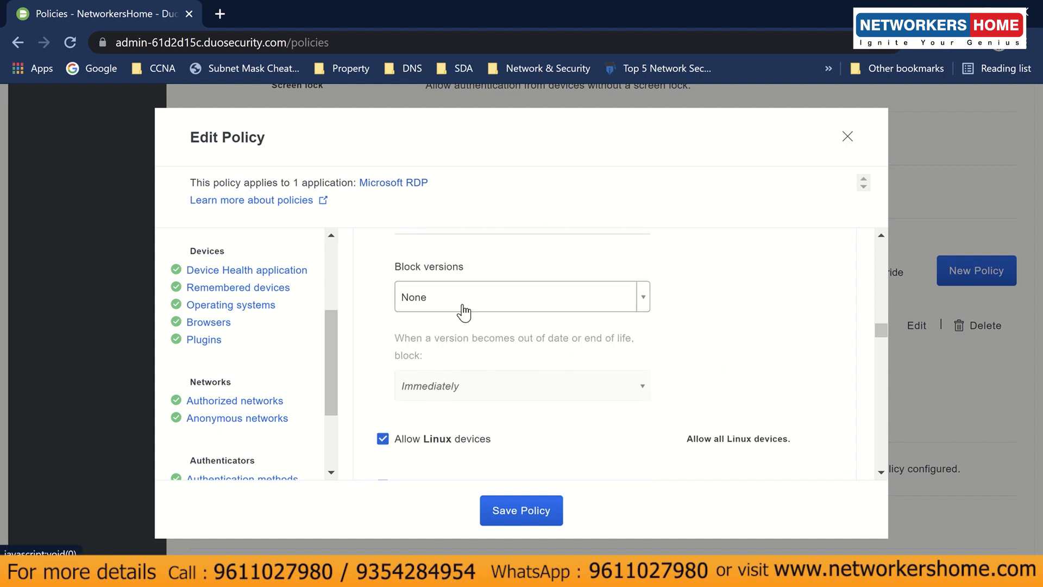
pyautogui.scroll(-2, 419, 347)
pyautogui.click(423, 359)
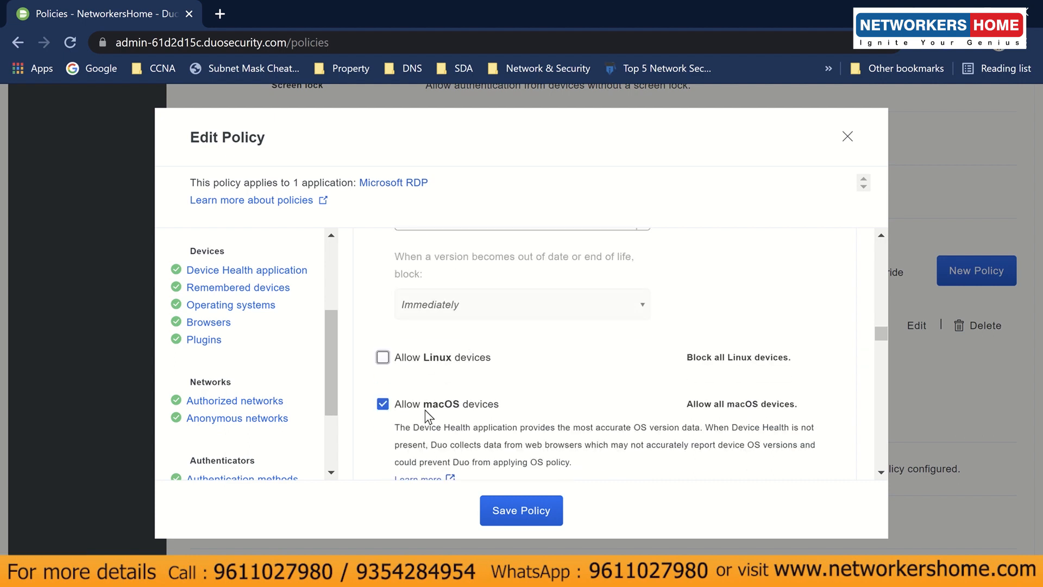
pyautogui.scroll(-7, 512, 403)
pyautogui.scroll(-4, 512, 403)
pyautogui.click(455, 301)
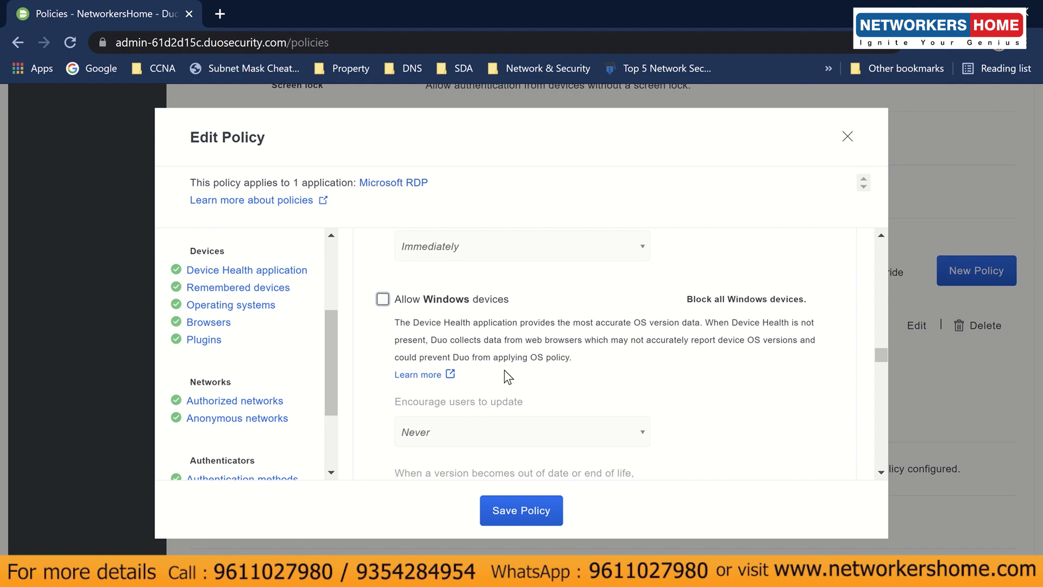
pyautogui.scroll(-8, 508, 376)
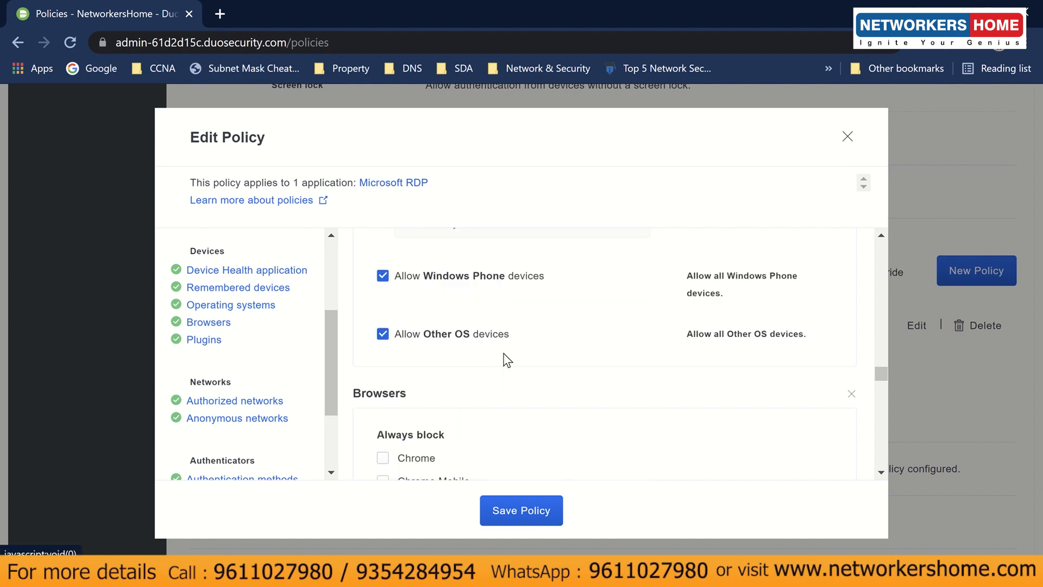
pyautogui.click(486, 276)
pyautogui.click(485, 334)
# - Set iOS Block versions to 'If end-of-life' (13.7 and below)
pyautogui.scroll(5, 564, 376)
pyautogui.scroll(-2, 567, 377)
pyautogui.scroll(10, 567, 378)
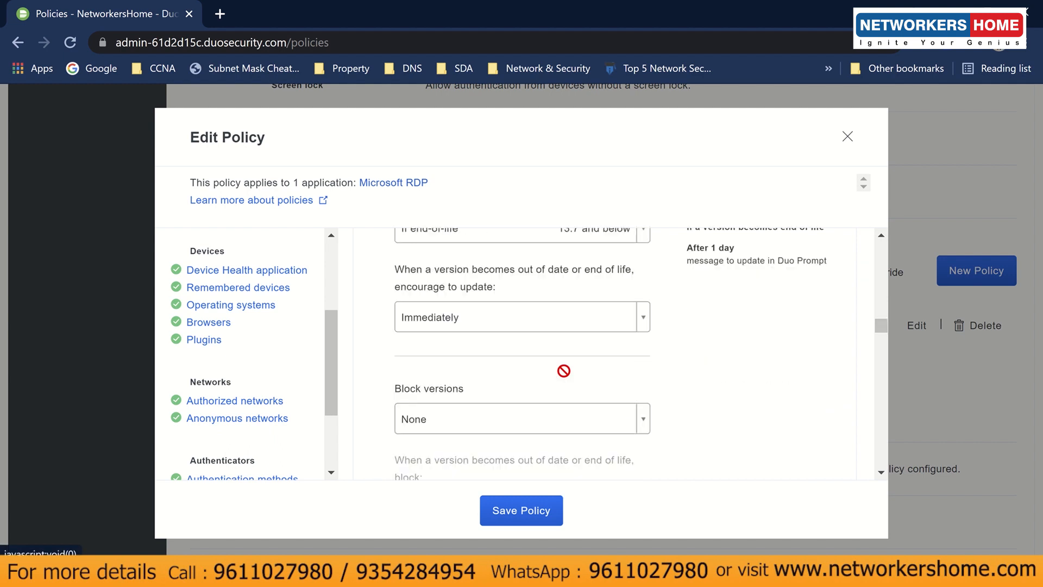
pyautogui.scroll(2, 543, 370)
pyautogui.scroll(-6, 527, 369)
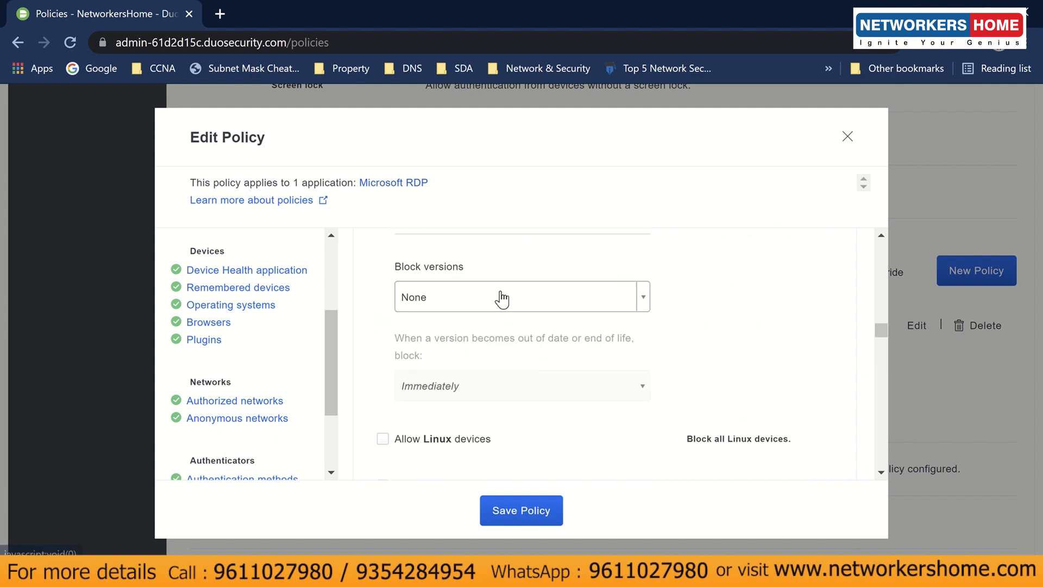
pyautogui.click(499, 297)
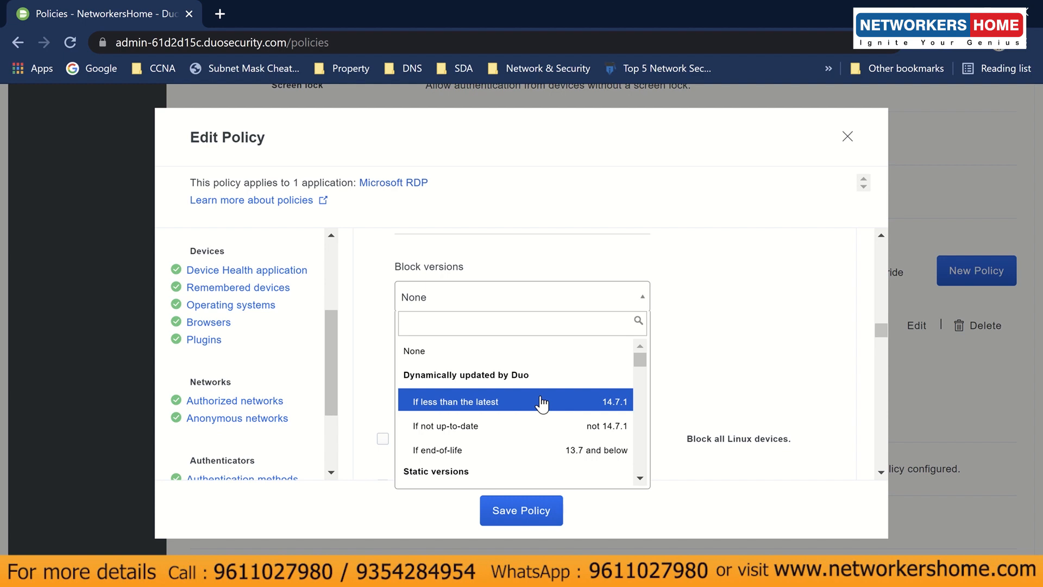
pyautogui.click(539, 449)
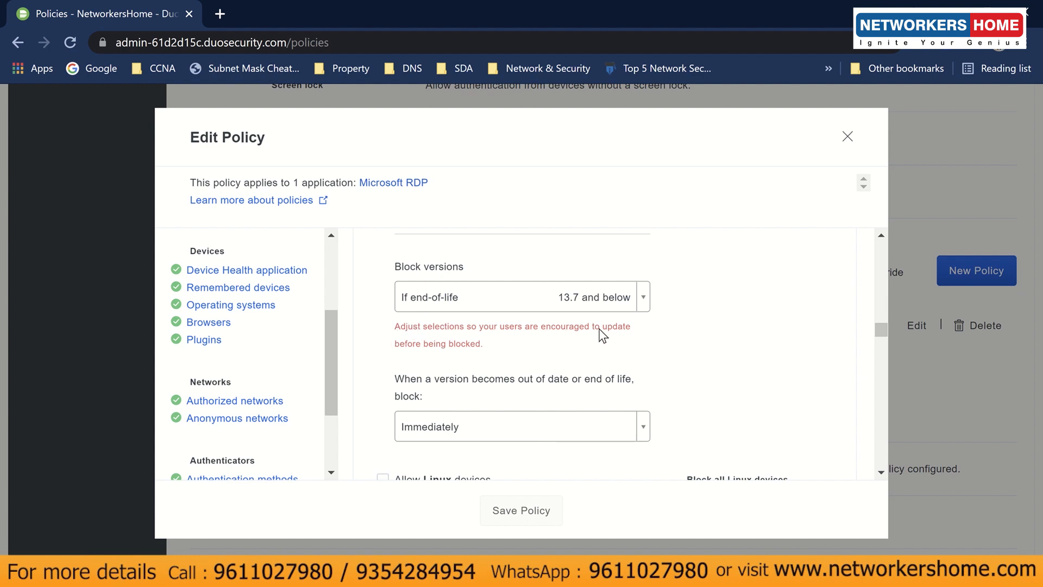
# - Set iOS update encouragement to Never and save the RDP policy
pyautogui.scroll(3, 513, 387)
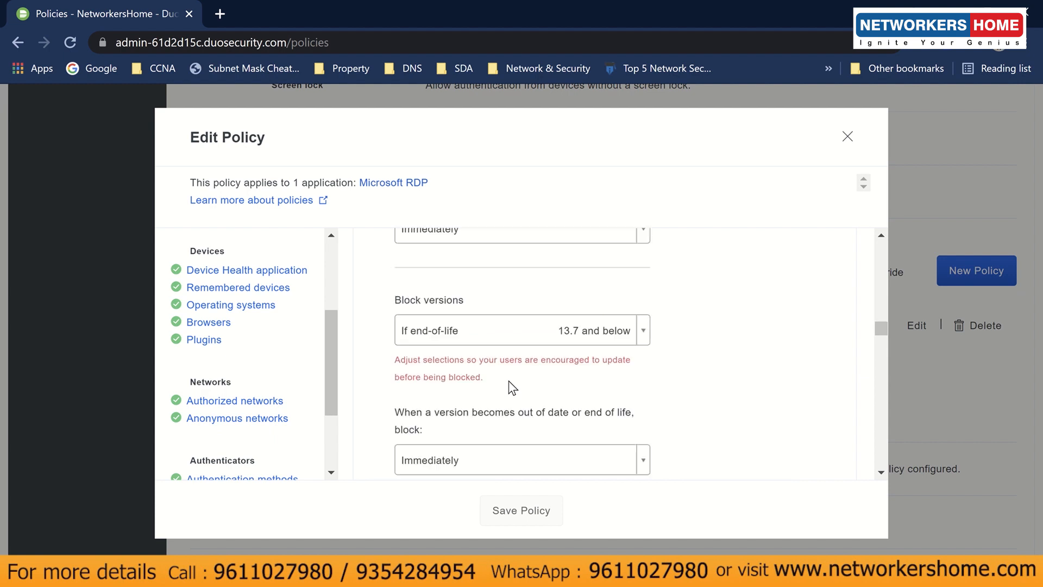
pyautogui.scroll(2, 512, 387)
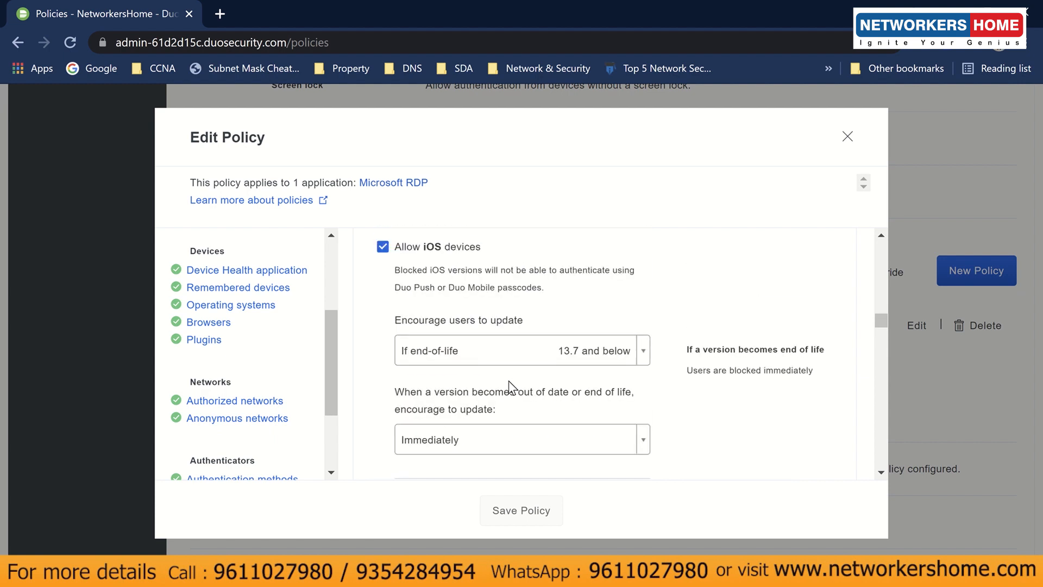
pyautogui.click(508, 363)
pyautogui.click(509, 365)
pyautogui.click(496, 441)
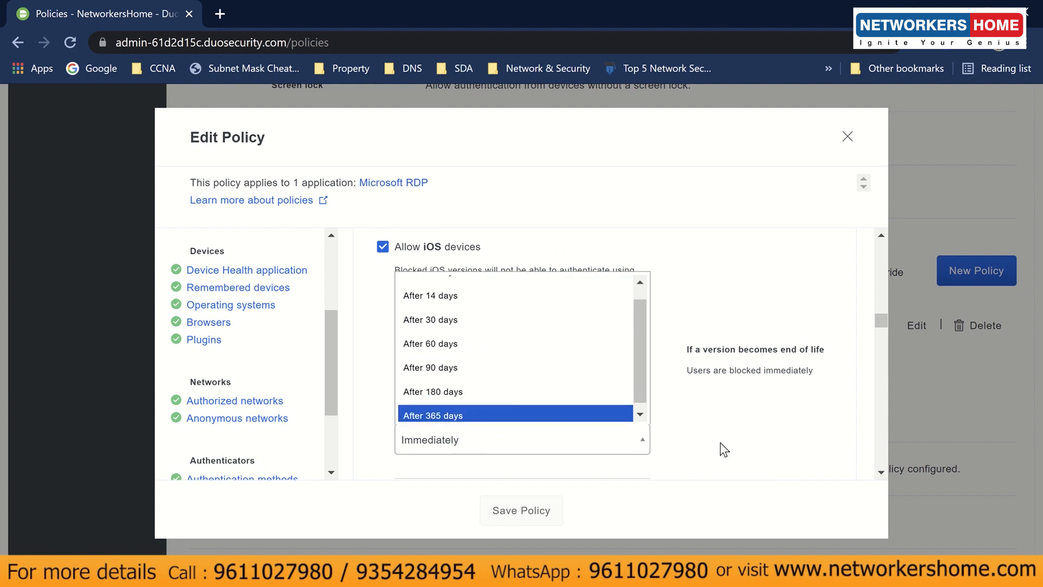
pyautogui.click(735, 445)
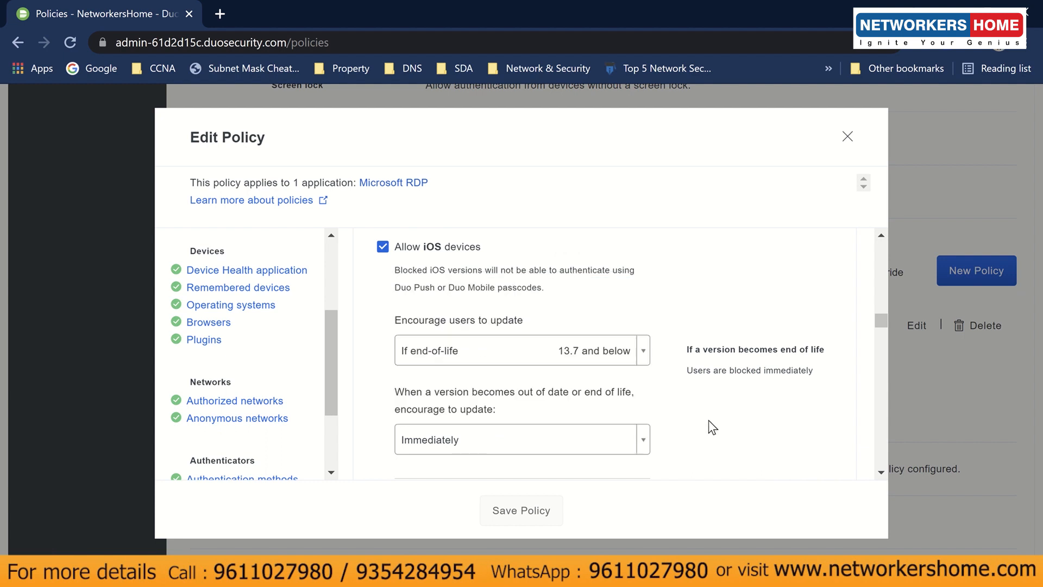
pyautogui.click(575, 354)
pyautogui.click(534, 406)
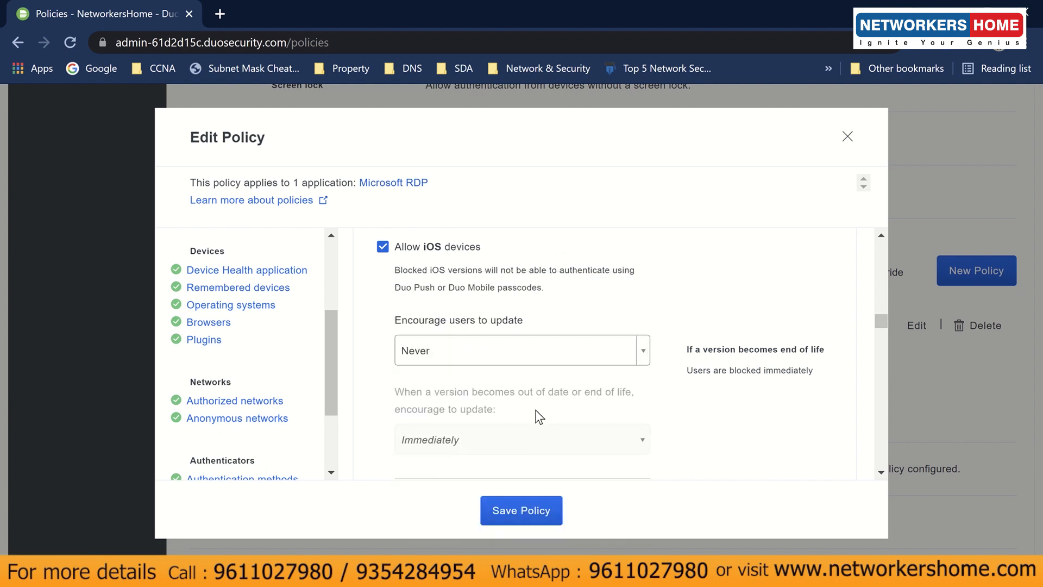
pyautogui.scroll(-4, 496, 409)
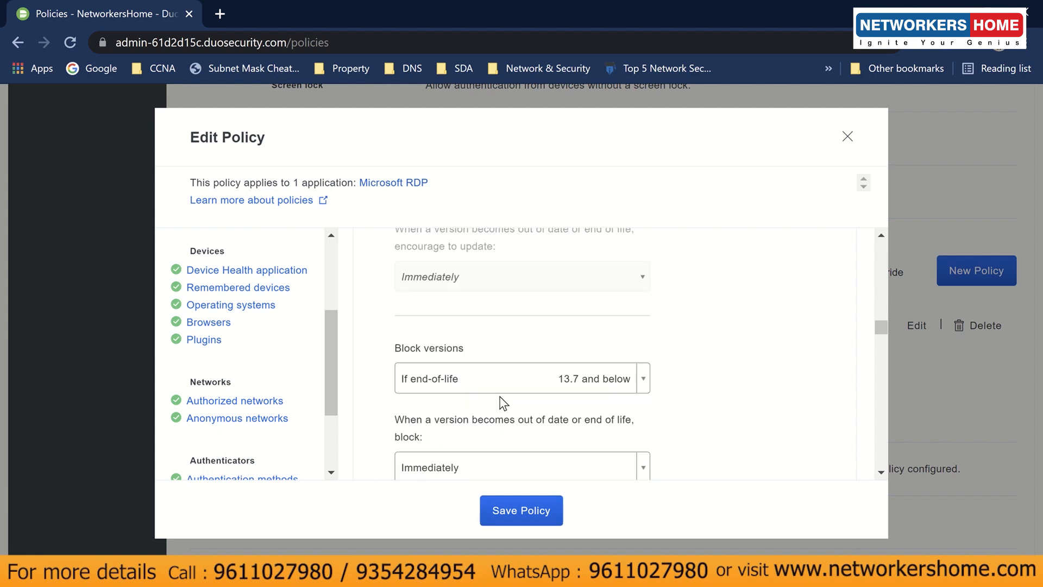
pyautogui.scroll(-2, 491, 402)
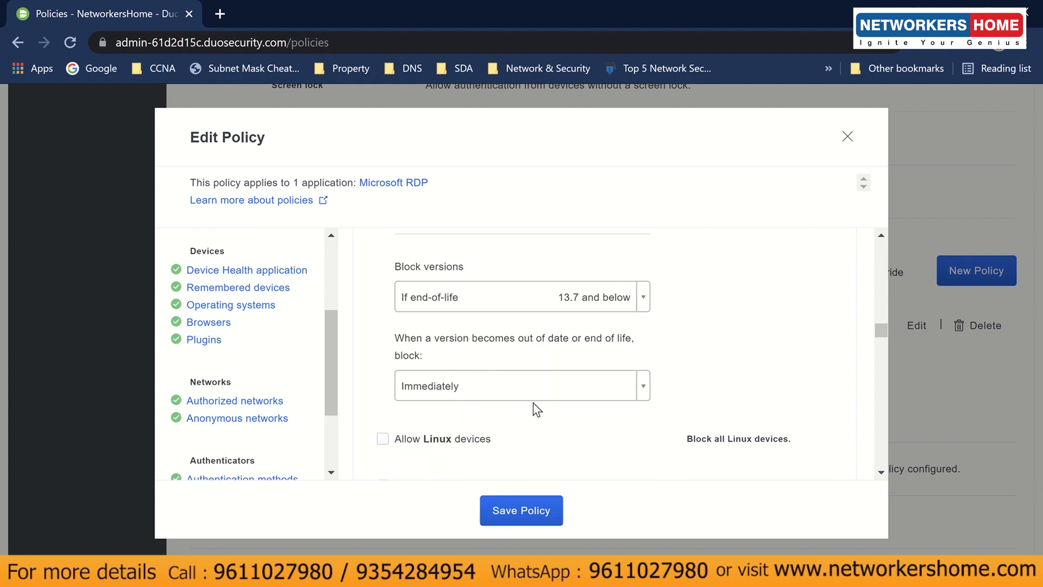
pyautogui.click(524, 517)
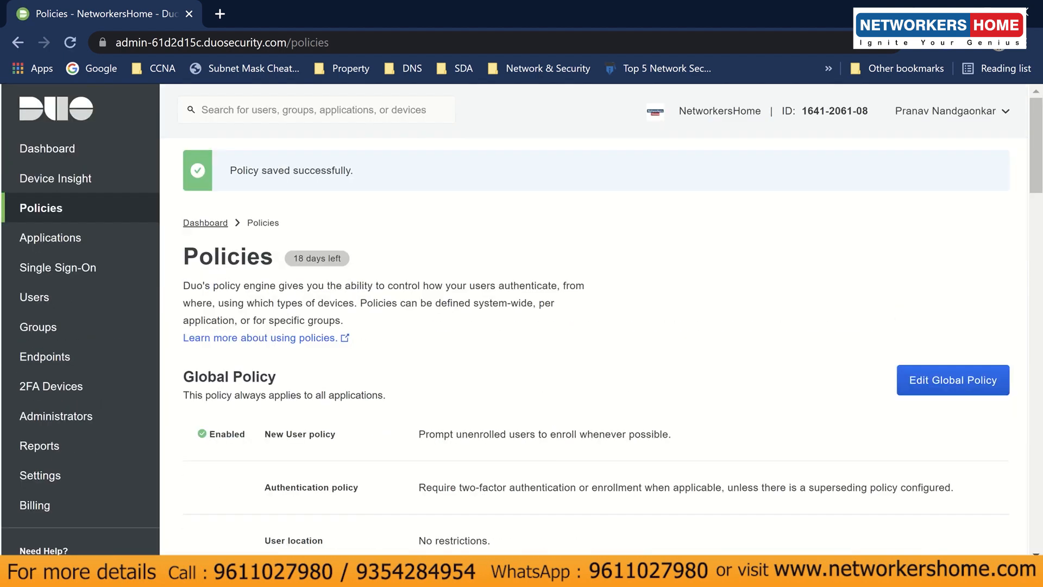
# - Bring the Windows 10 Client VM and the mirrored Duo Mobile phone forward
pyautogui.moveTo(376, 576)
pyautogui.click(428, 490)
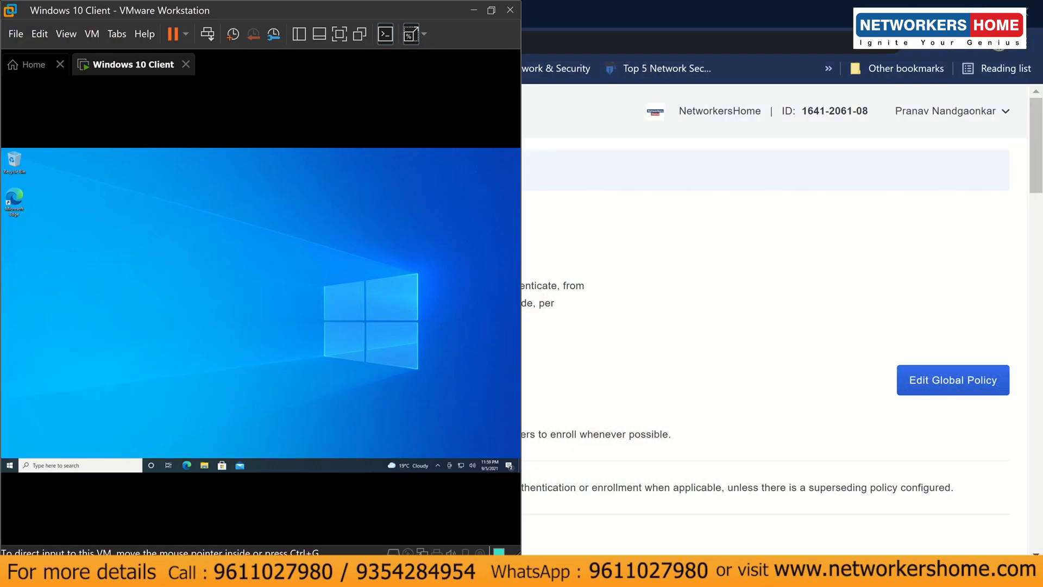
pyautogui.moveTo(462, 576)
pyautogui.click(507, 492)
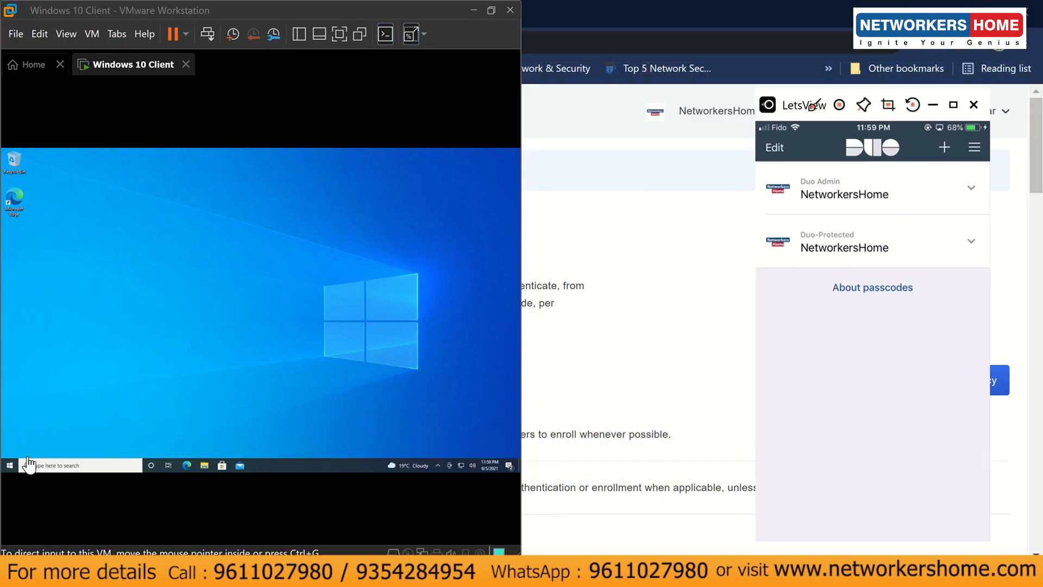
# - Lock the Windows 10 Client and sign back in with the password, which Duo rejects for iOS 12.5.4
pyautogui.click(9, 466)
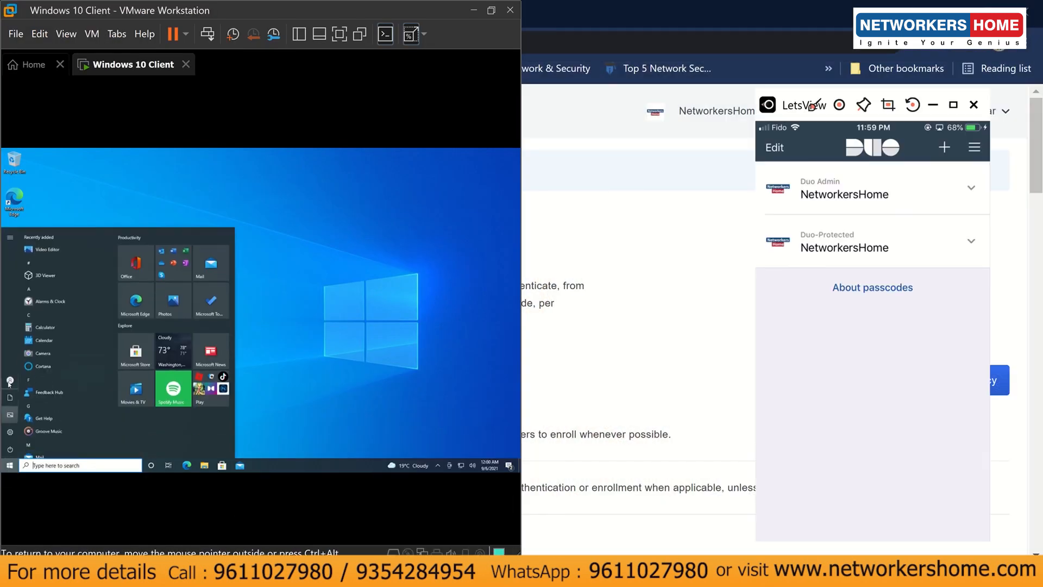
pyautogui.click(10, 381)
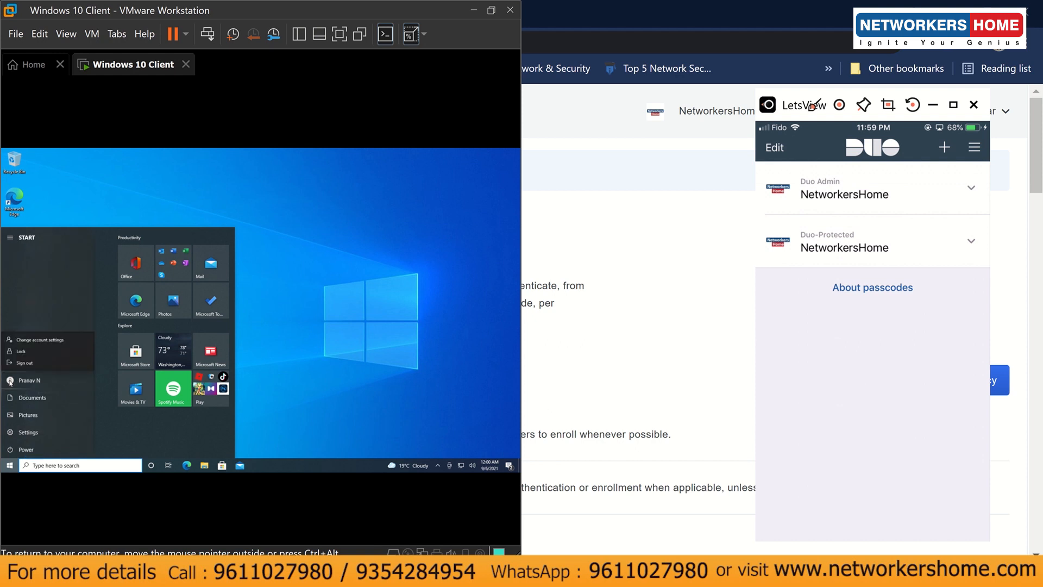
pyautogui.click(21, 351)
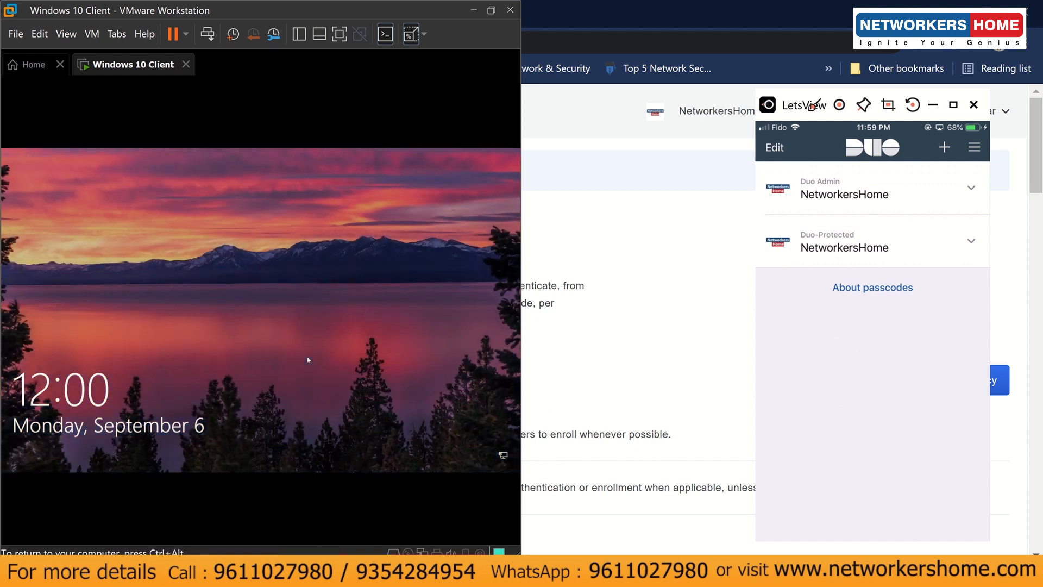
pyautogui.click(308, 359)
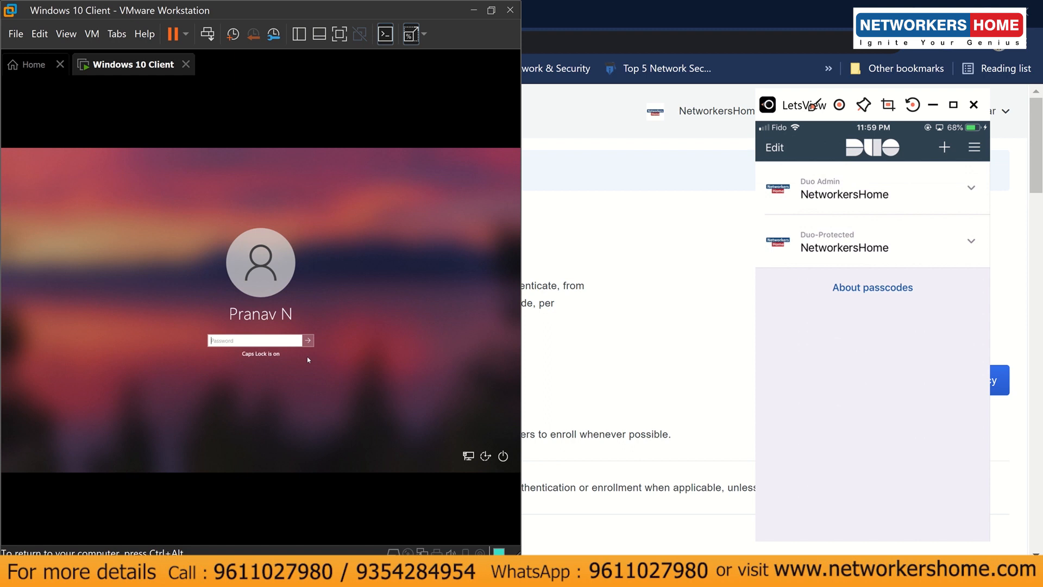
pyautogui.press('capslock')
pyautogui.write('••••••••')
pyautogui.press('Return')
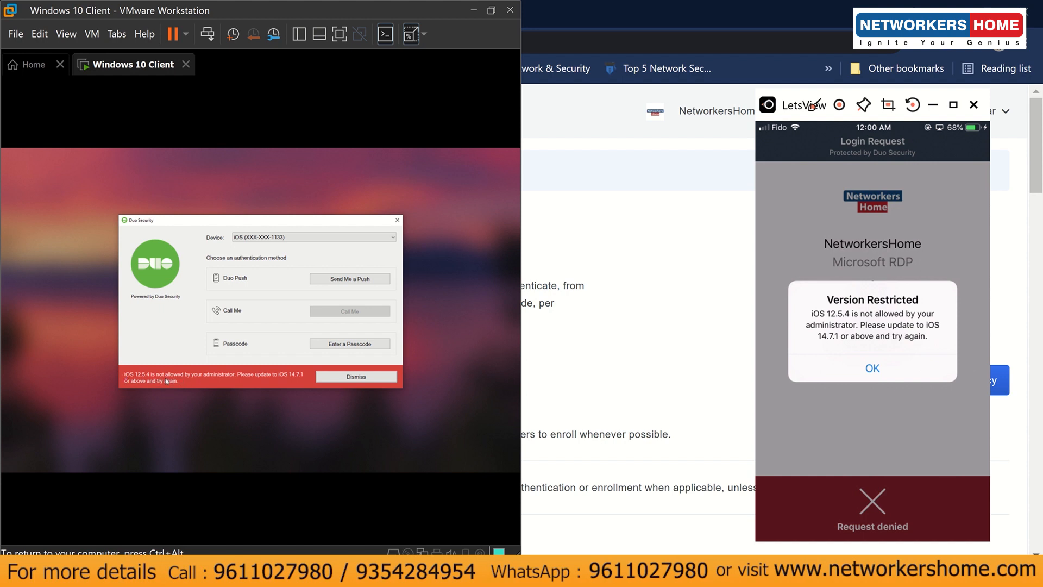
# - Dismiss the Duo iOS version error, then scroll the Policies page to the Windows custom policy
pyautogui.click(330, 376)
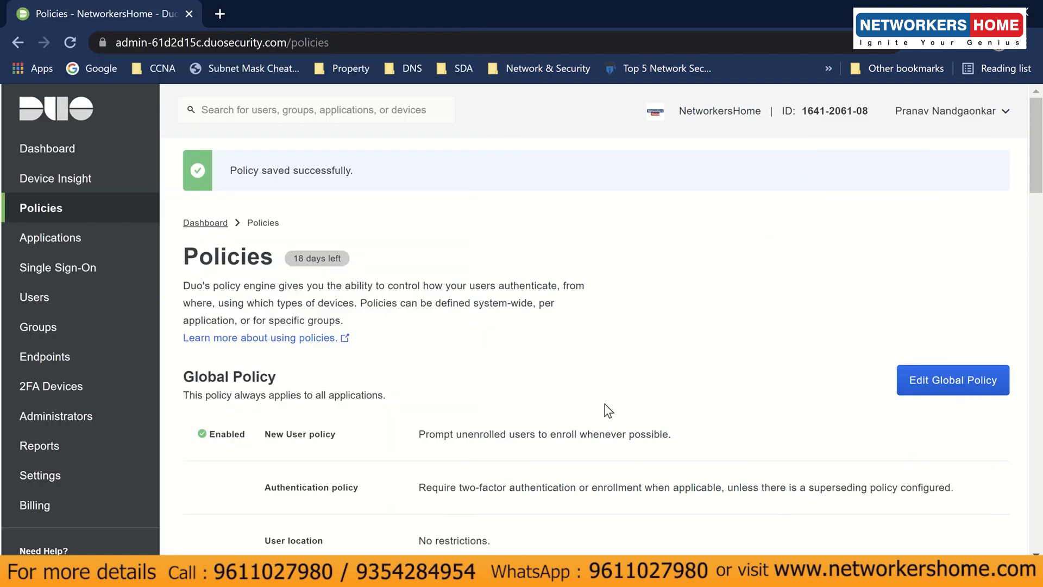
pyautogui.scroll(-20, 608, 410)
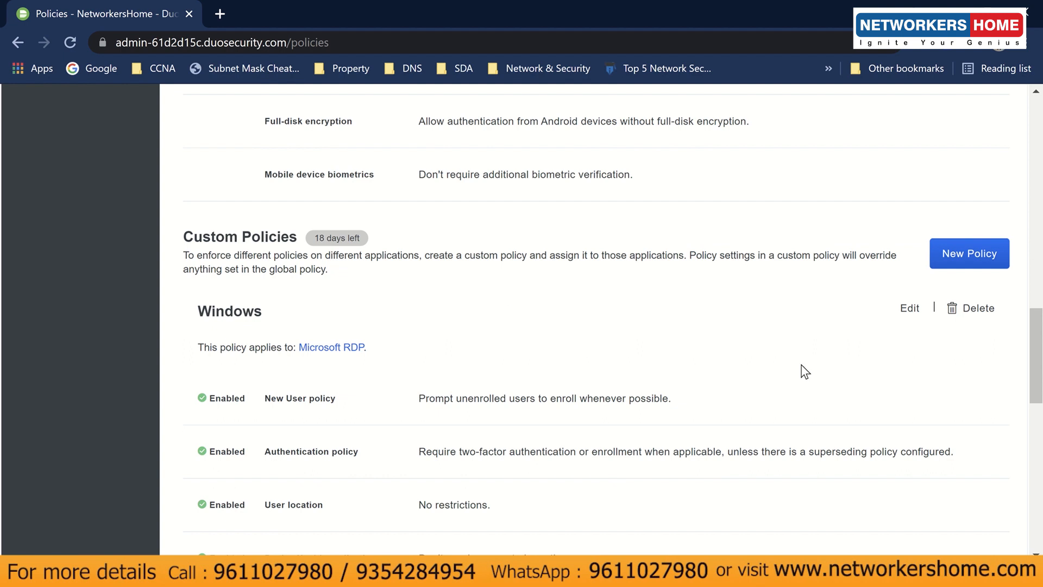
# - Open the Windows custom policy for editing at its Operating systems section
pyautogui.click(910, 308)
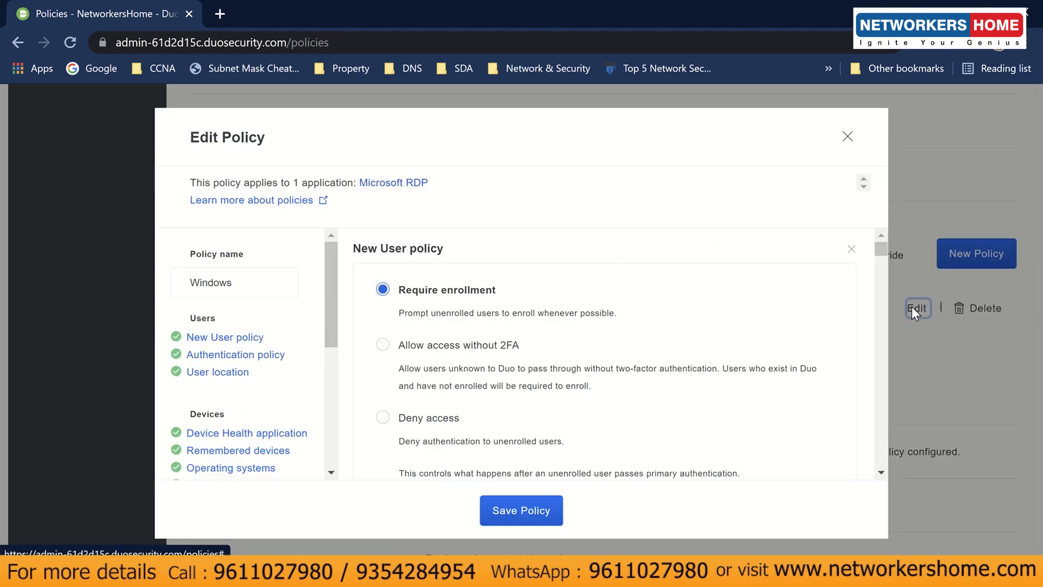
pyautogui.scroll(-5, 544, 413)
pyautogui.scroll(-10, 545, 413)
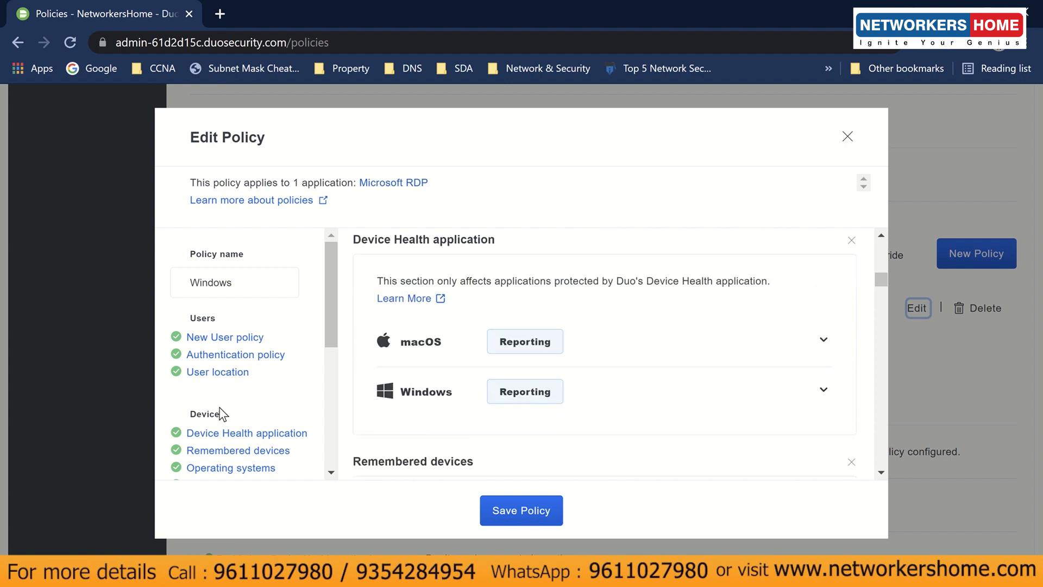
pyautogui.scroll(-3, 231, 429)
pyautogui.click(233, 386)
# - Allow Android, Blackberry, Chrome OS, Linux, macOS, Windows, Windows Phone and Other OS devices
pyautogui.scroll(-5, 576, 378)
pyautogui.scroll(2, 575, 378)
pyautogui.scroll(3, 552, 367)
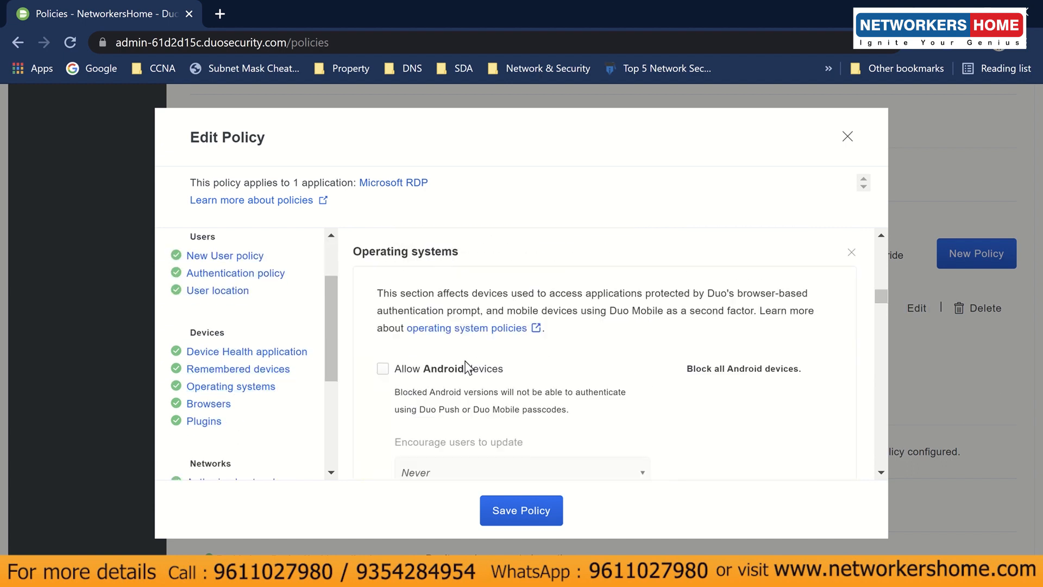
pyautogui.click(468, 366)
pyautogui.scroll(-3, 485, 380)
pyautogui.scroll(-5, 545, 398)
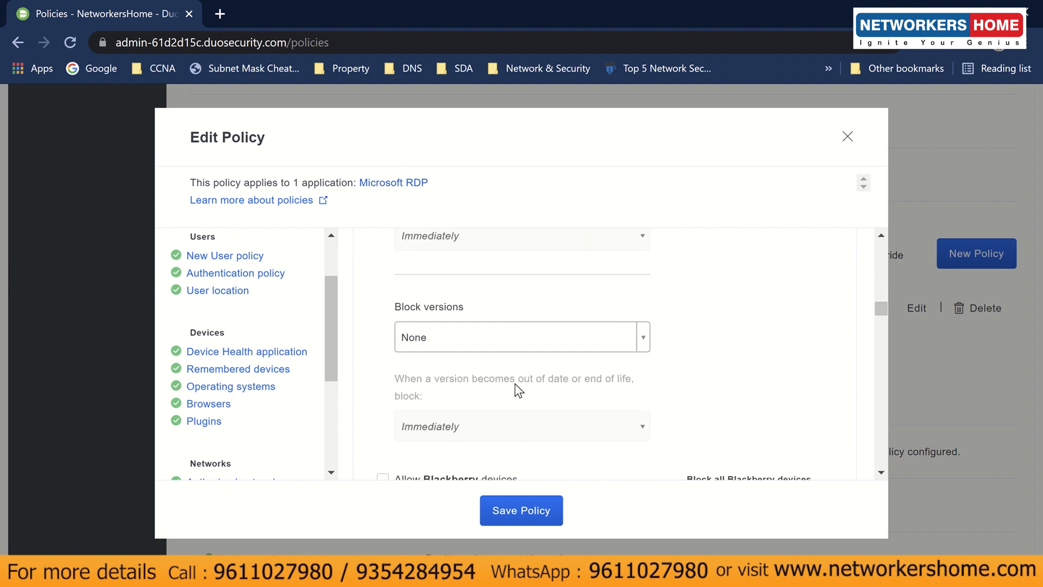
pyautogui.click(473, 399)
pyautogui.click(476, 447)
pyautogui.scroll(-10, 489, 380)
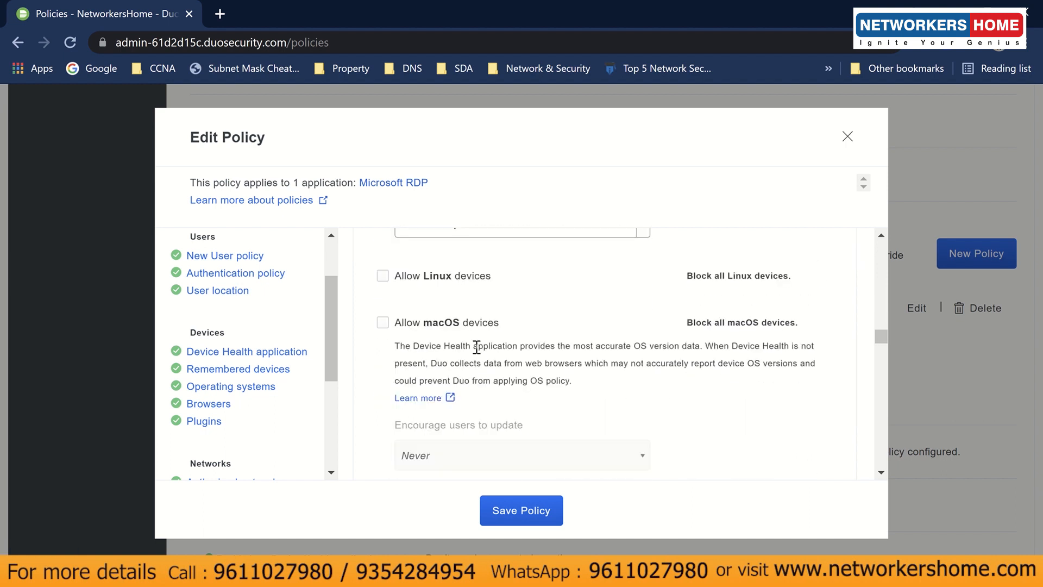
pyautogui.click(439, 277)
pyautogui.click(448, 325)
pyautogui.scroll(-7, 448, 330)
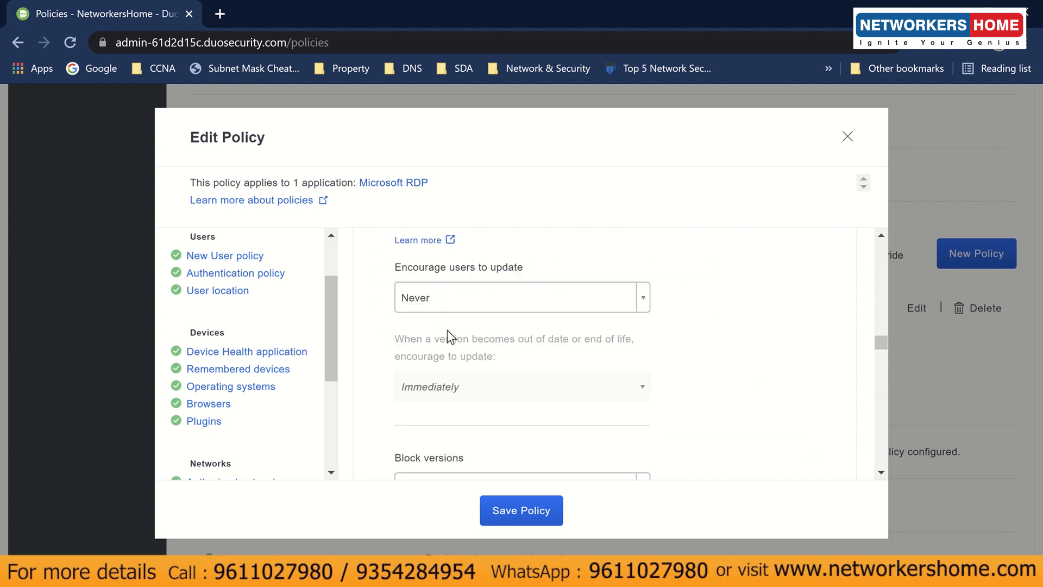
pyautogui.click(449, 305)
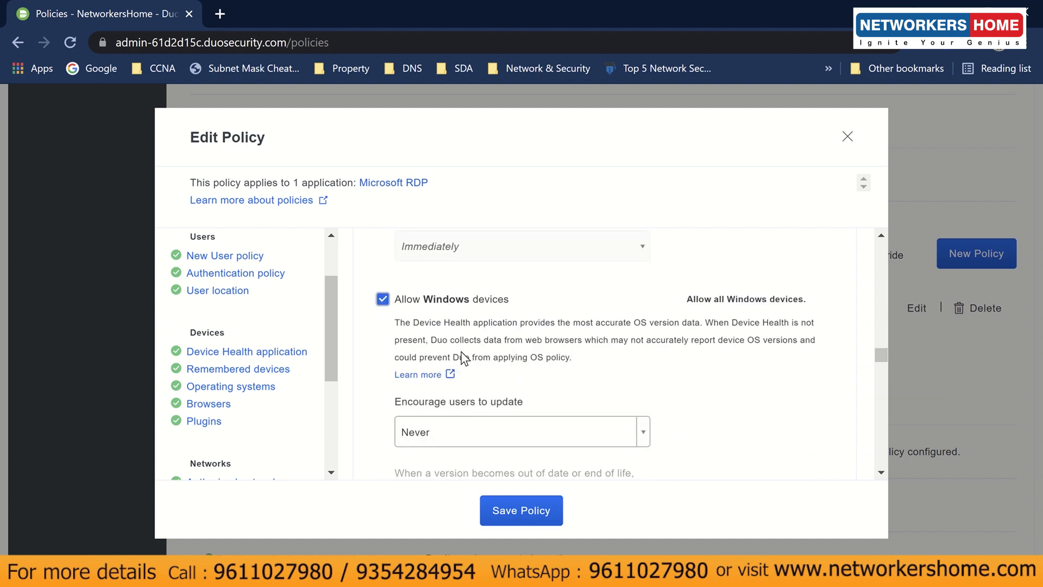
pyautogui.scroll(-8, 461, 354)
pyautogui.click(442, 275)
pyautogui.click(441, 335)
# - Set iOS Block versions to None
pyautogui.scroll(5, 455, 349)
pyautogui.scroll(10, 455, 350)
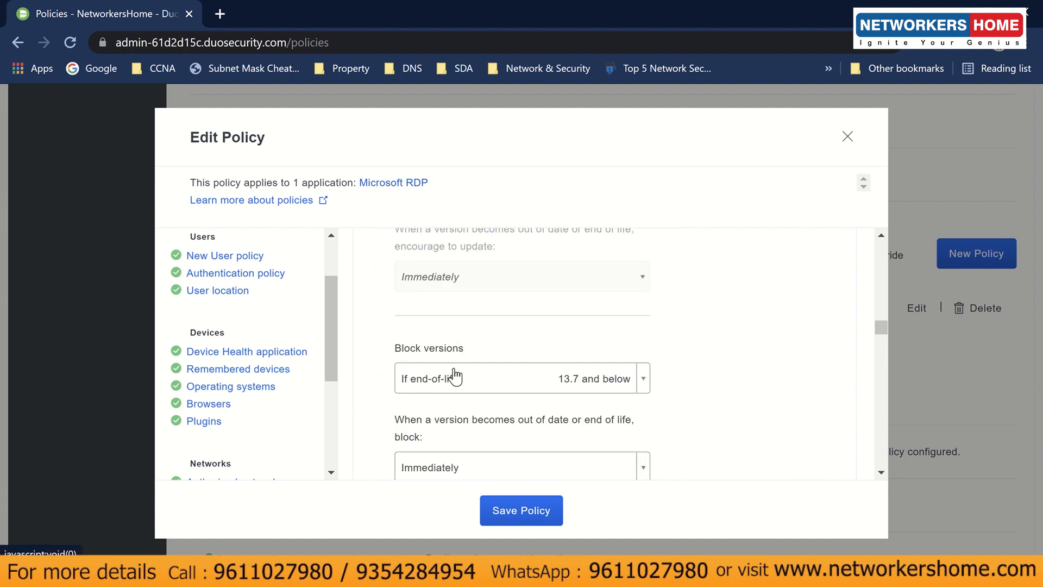
pyautogui.click(454, 376)
pyautogui.click(445, 237)
pyautogui.scroll(4, 477, 389)
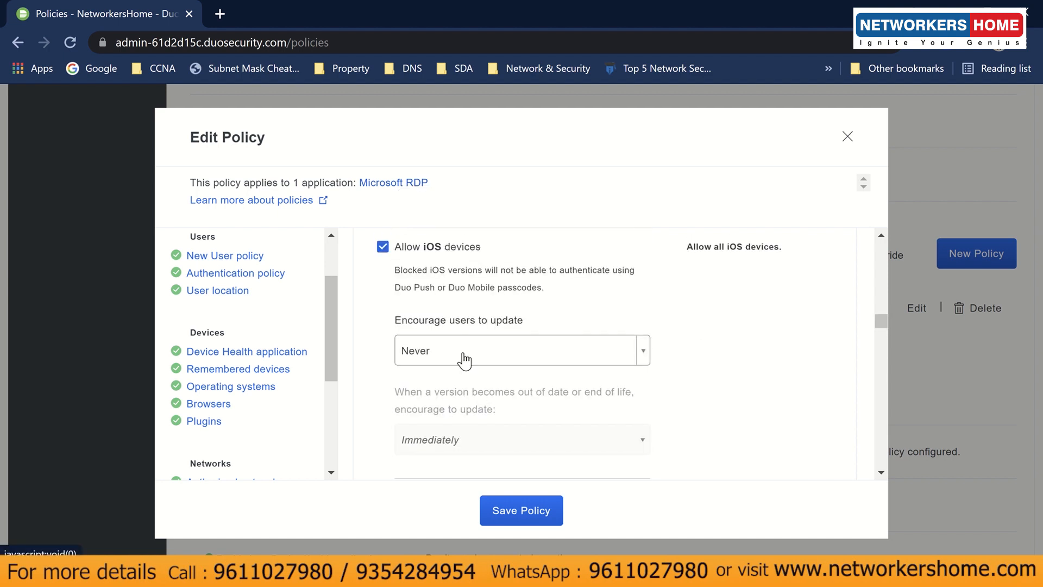
pyautogui.scroll(-8, 465, 359)
pyautogui.scroll(-5, 478, 375)
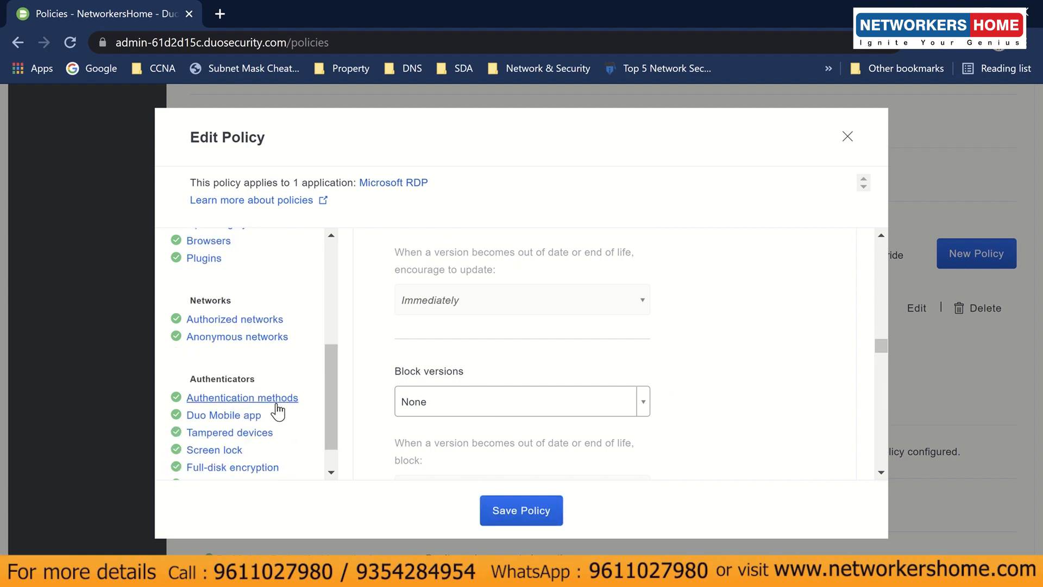
# - Review the Microsoft RDP policy's Authentication methods checkboxes and save the policy
pyautogui.click(277, 404)
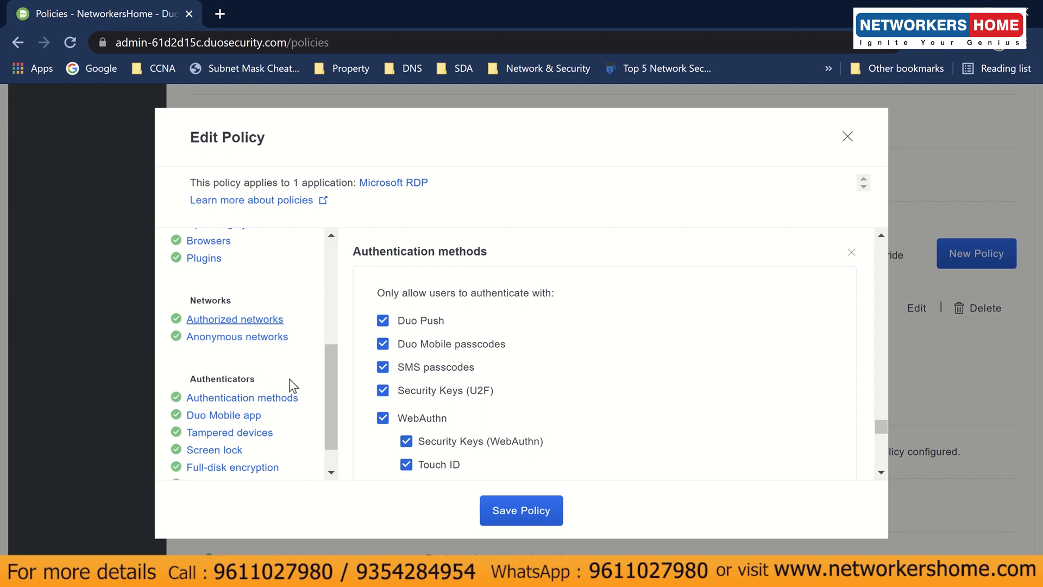
pyautogui.scroll(-1, 285, 397)
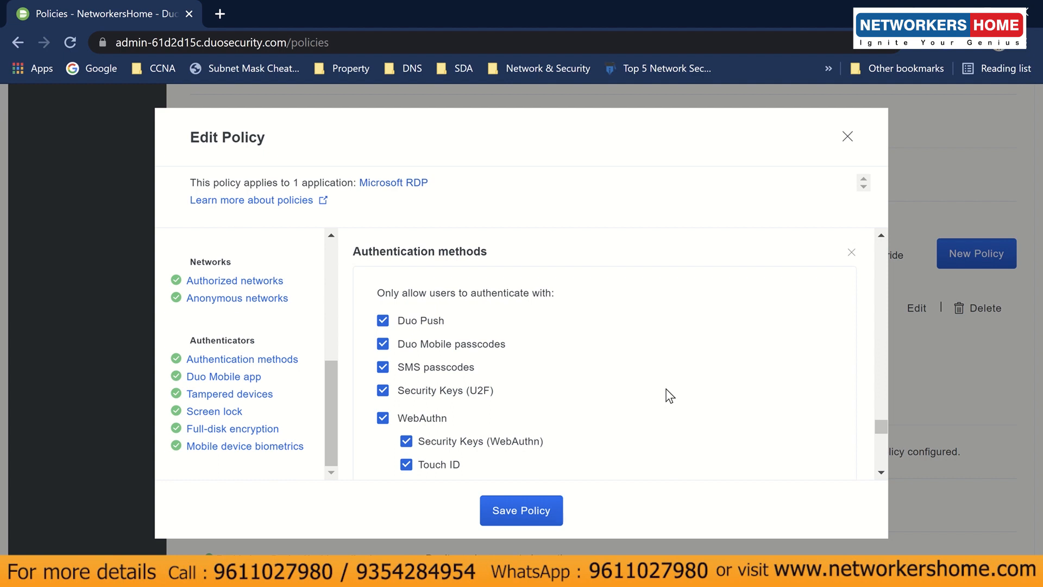
pyautogui.moveTo(376, 293); pyautogui.dragTo(552, 295)
pyautogui.click(546, 325)
pyautogui.scroll(-1, 553, 391)
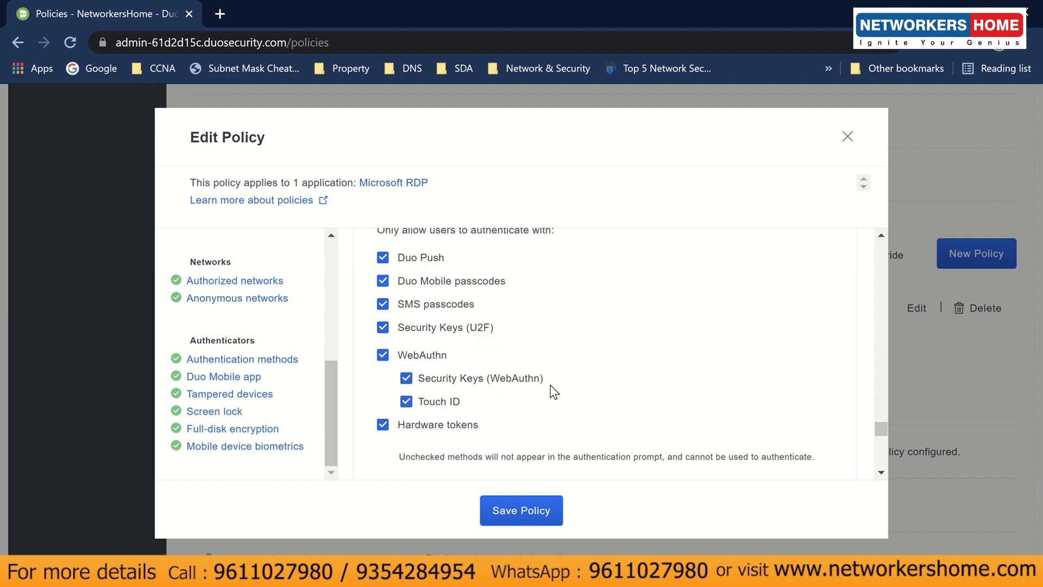
pyautogui.scroll(-1, 553, 391)
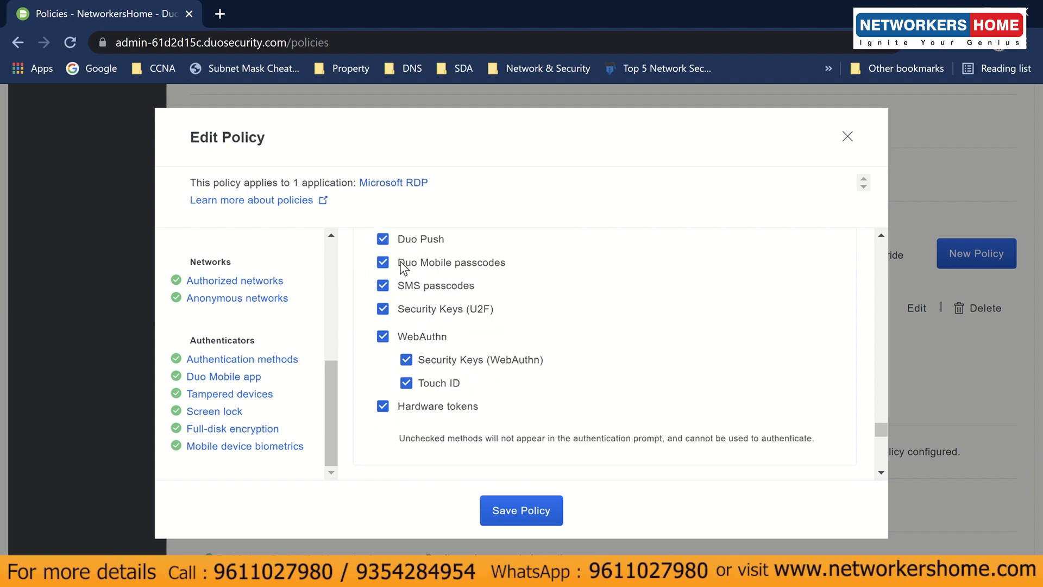
pyautogui.scroll(2, 401, 275)
pyautogui.scroll(-2, 407, 282)
pyautogui.scroll(5, 536, 426)
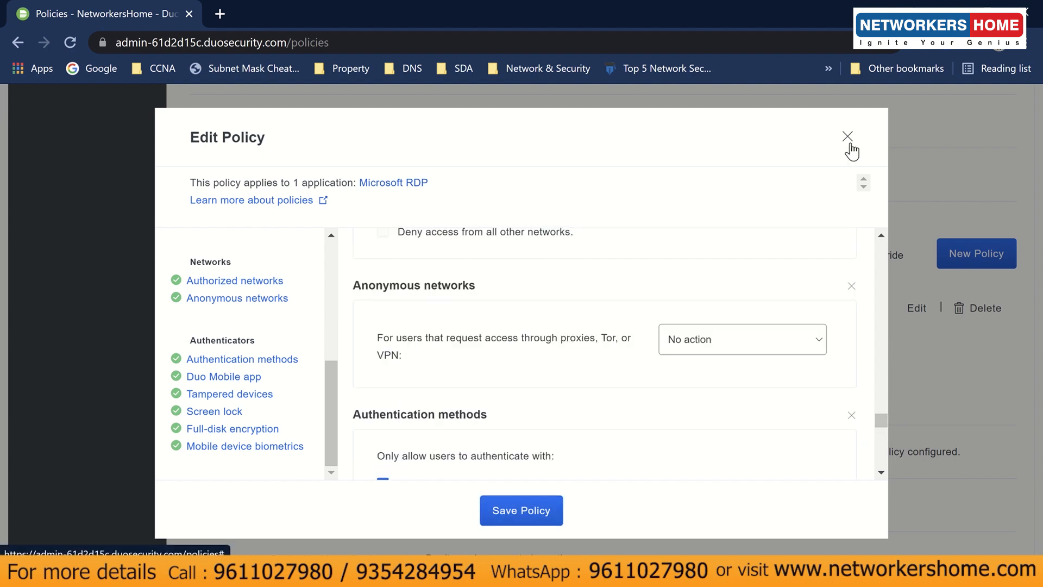
pyautogui.click(542, 509)
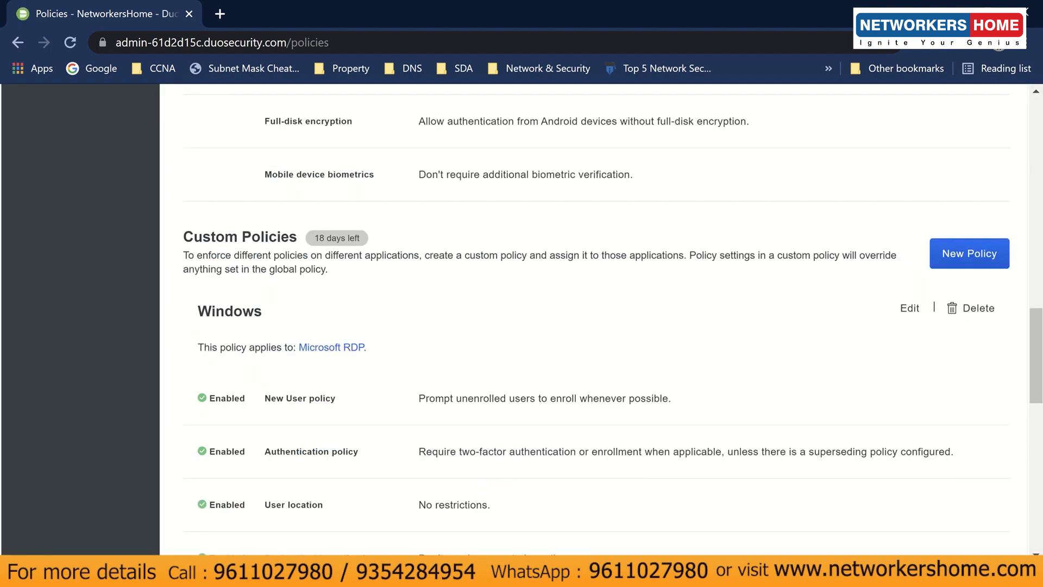
# - Request a Duo push from the Windows 10 Client VM's sign-in prompt
pyautogui.moveTo(411, 507)
pyautogui.click(441, 486)
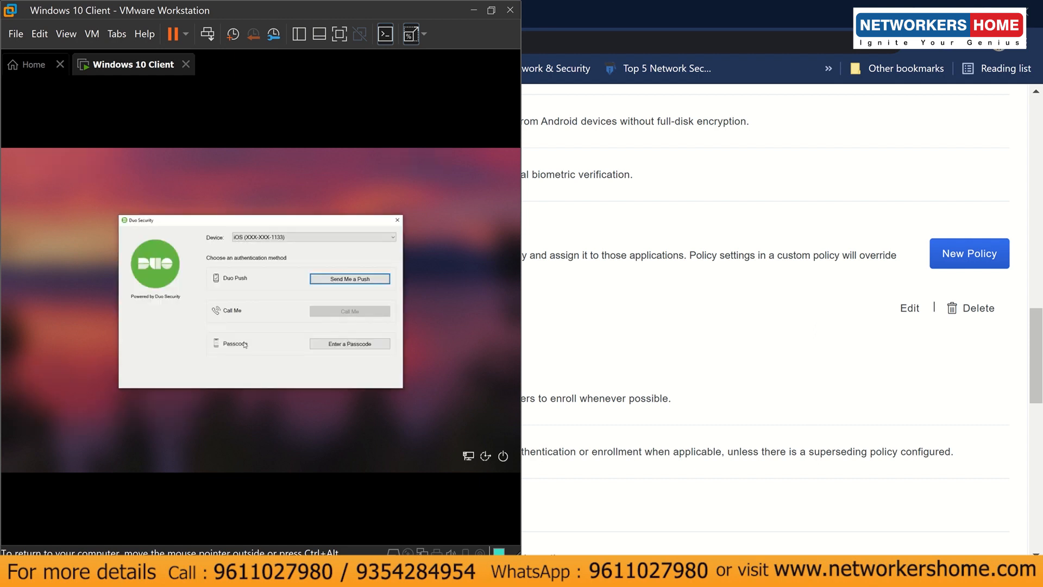
pyautogui.click(314, 280)
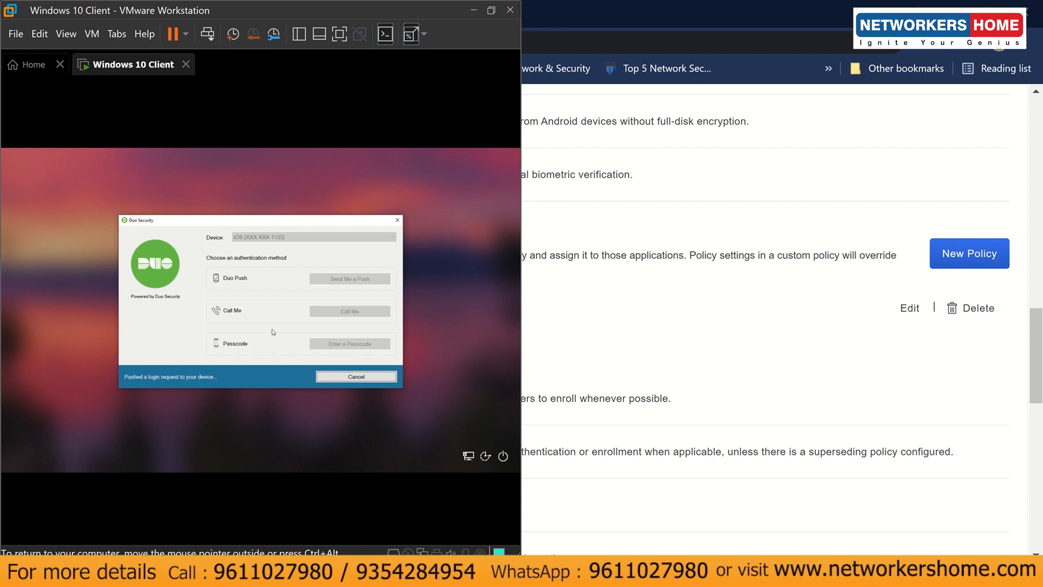
pyautogui.click(507, 519)
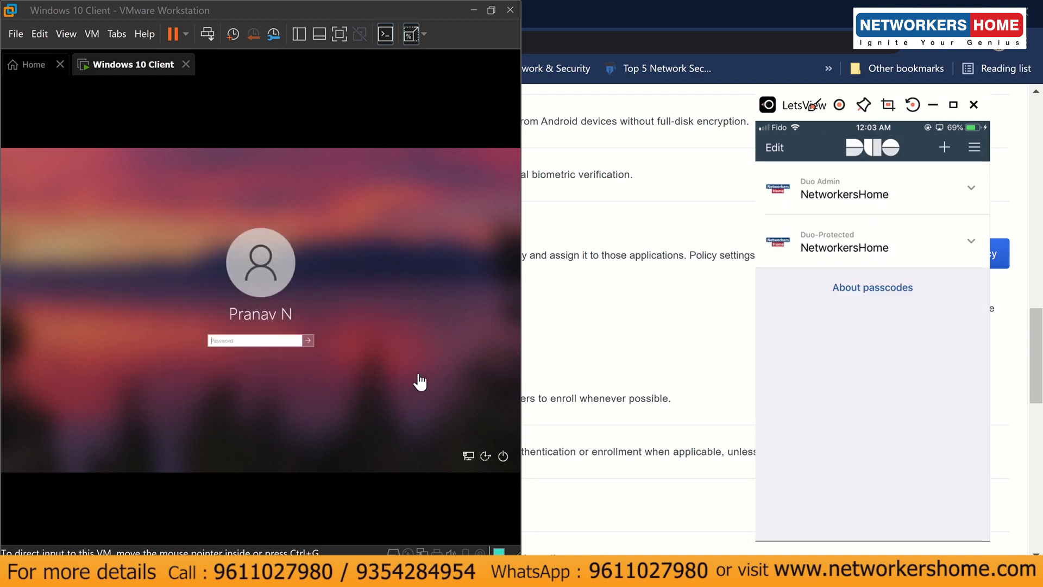
# - Enter the Windows account password and approve the Duo login request in the phone mirror
pyautogui.click(271, 341)
pyautogui.write('********')
pyautogui.press('Return')
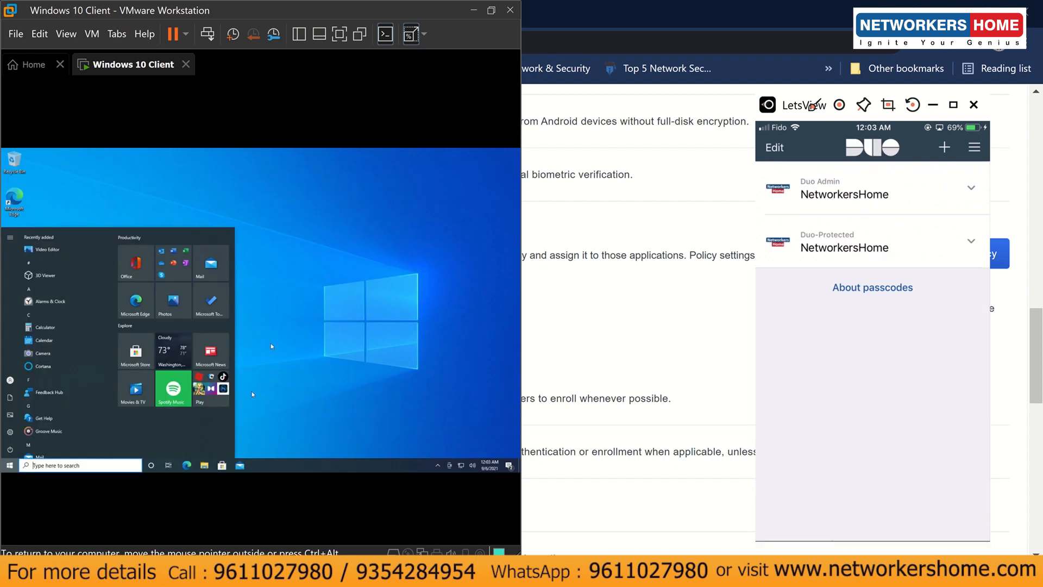
pyautogui.click(327, 360)
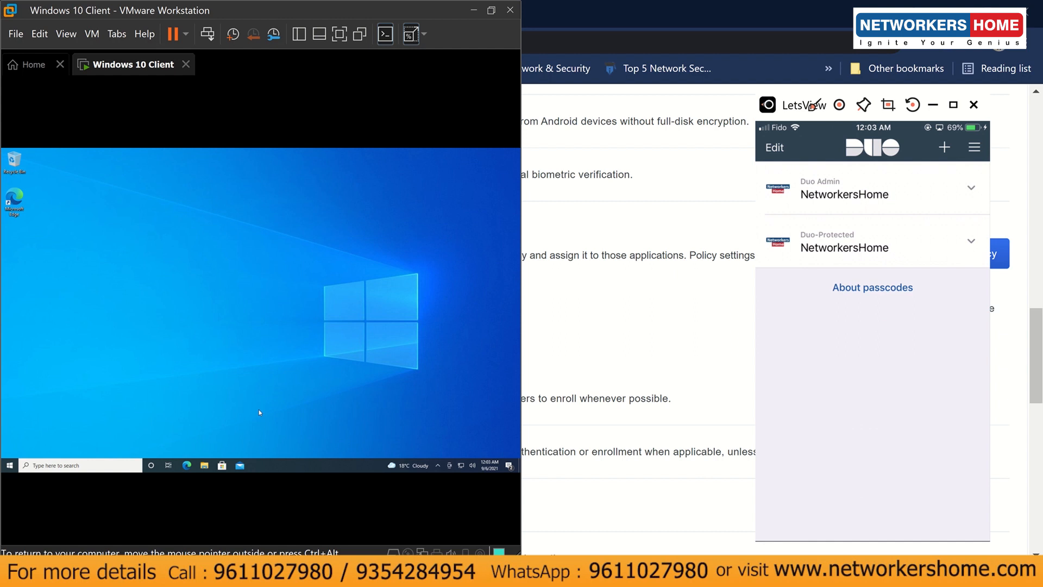
# - Bring the Windows 10 Client VM forward again and restore its window to a smaller size
pyautogui.click(574, 319)
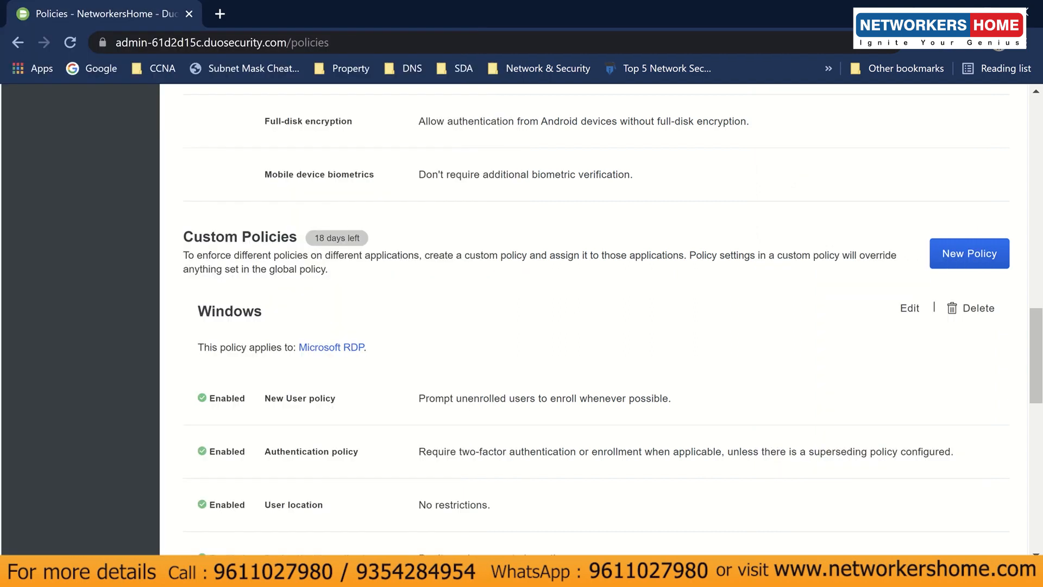
pyautogui.moveTo(377, 573)
pyautogui.click(425, 487)
pyautogui.click(497, 10)
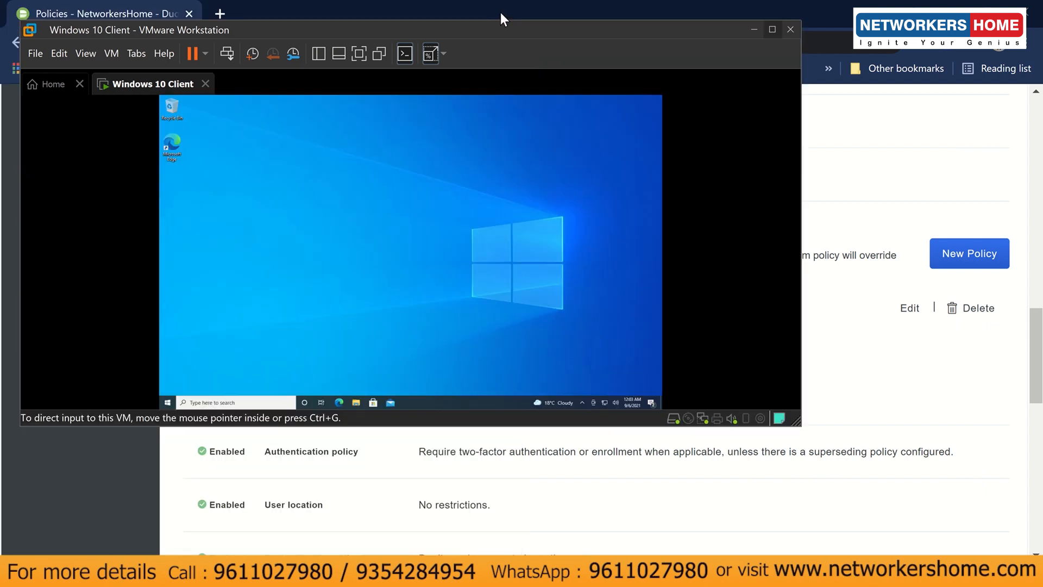
# - Maximize the VM, run regedit via Win+R, and approve it with Yes in User Account Control
pyautogui.click(772, 29)
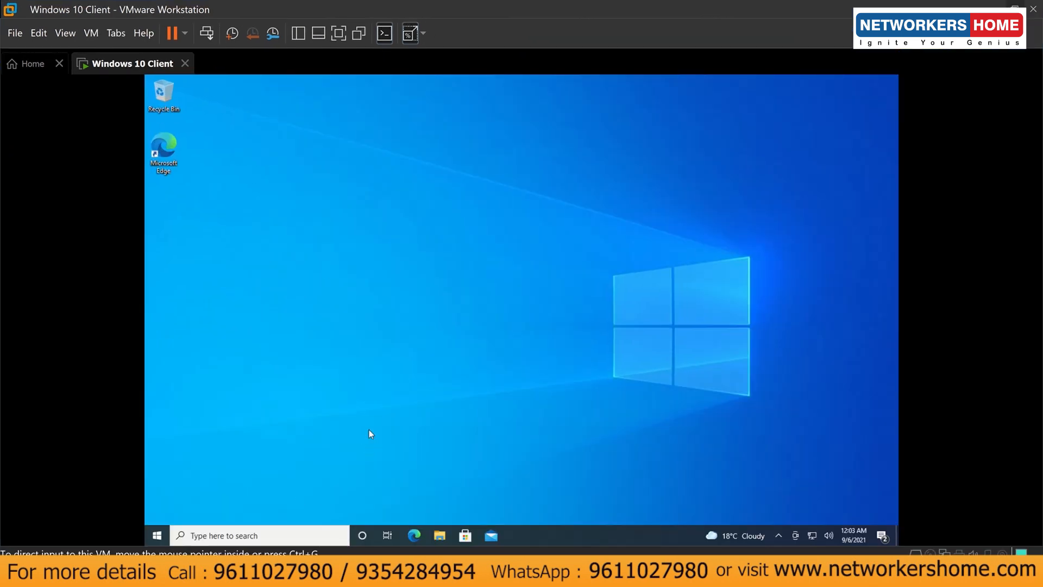
pyautogui.press('super')
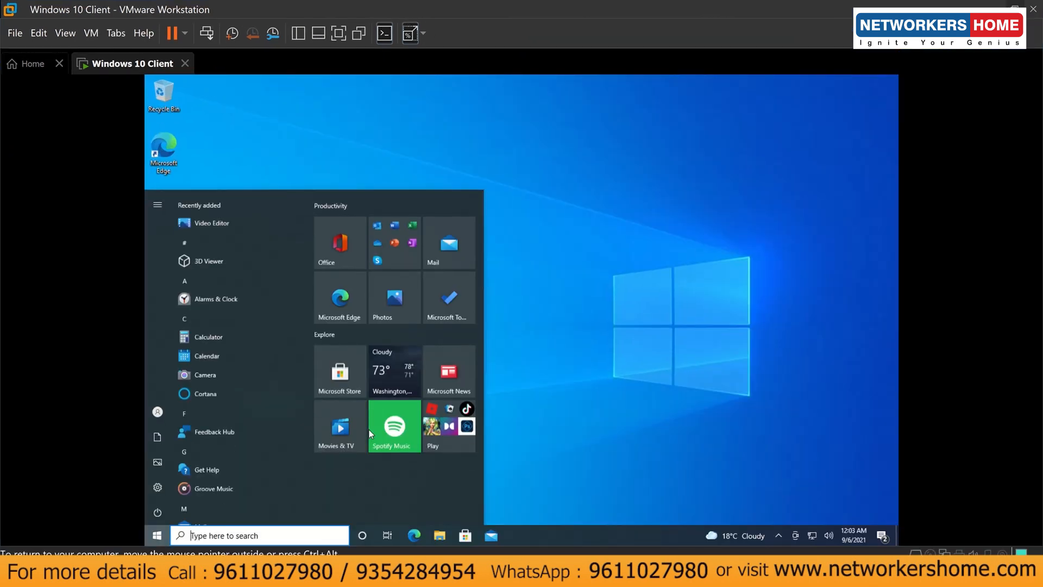
pyautogui.write('regi')
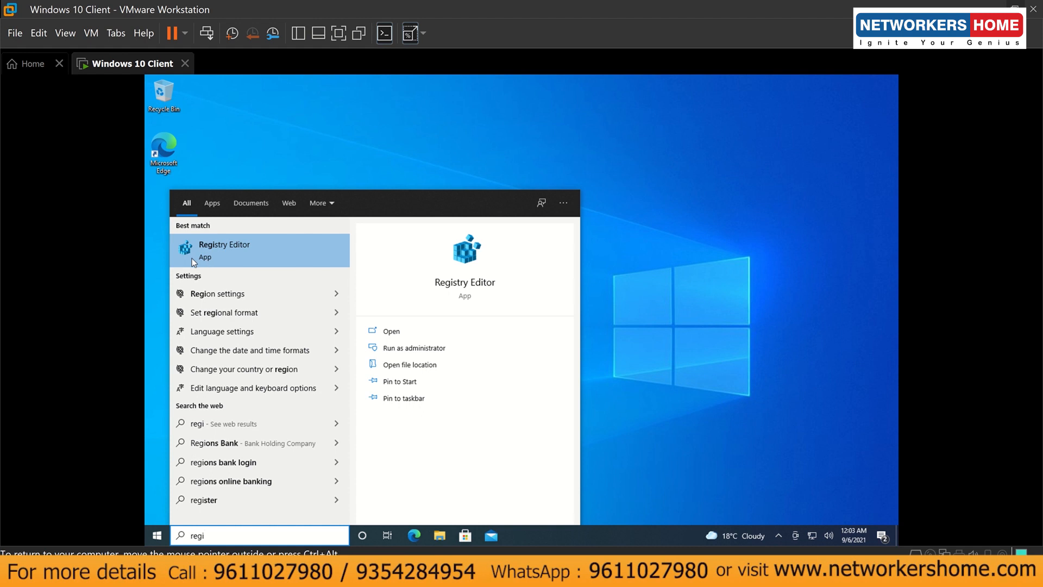
pyautogui.click(683, 297)
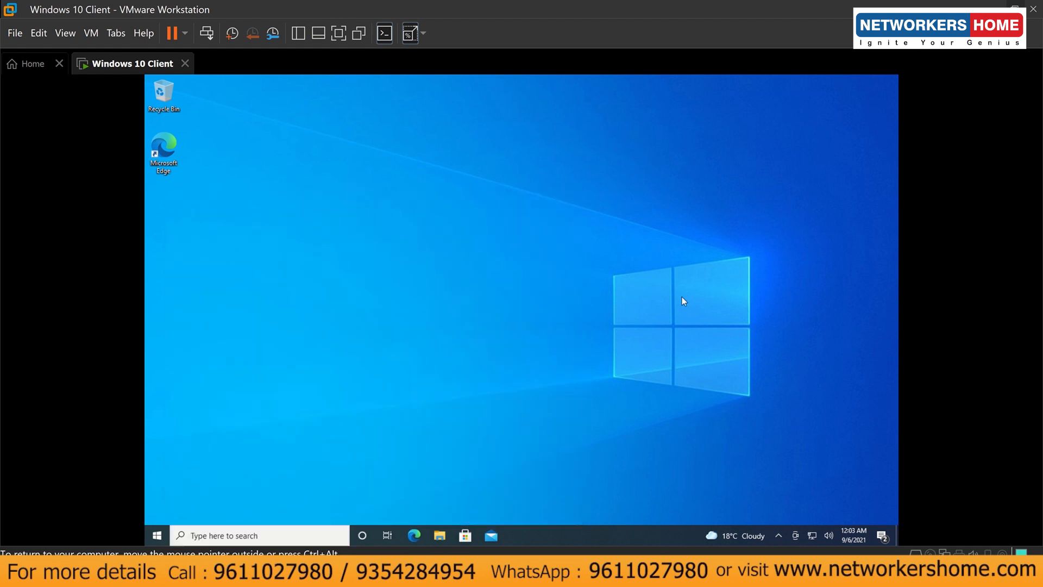
pyautogui.press('super+r')
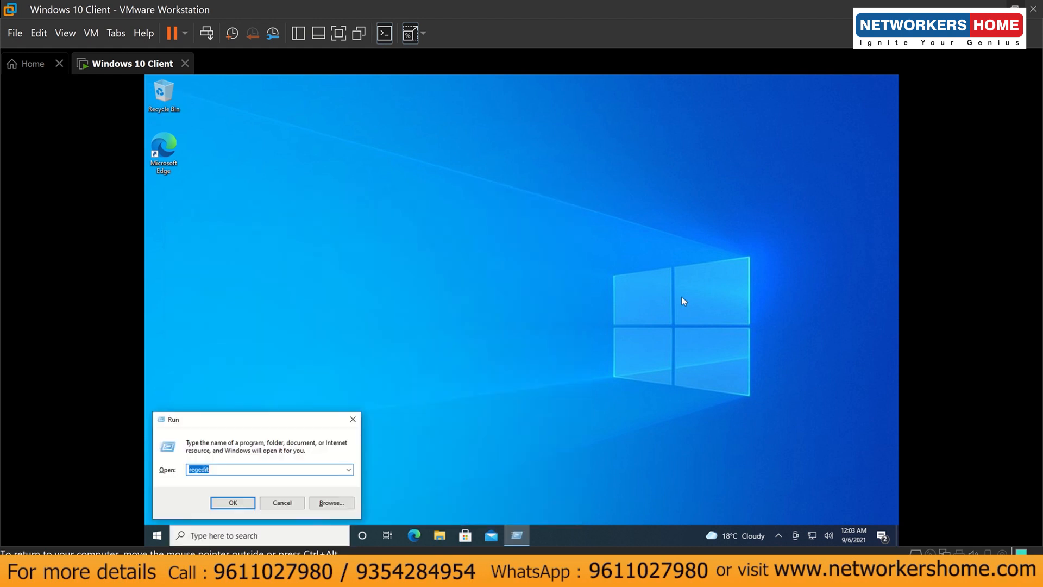
pyautogui.press('Return')
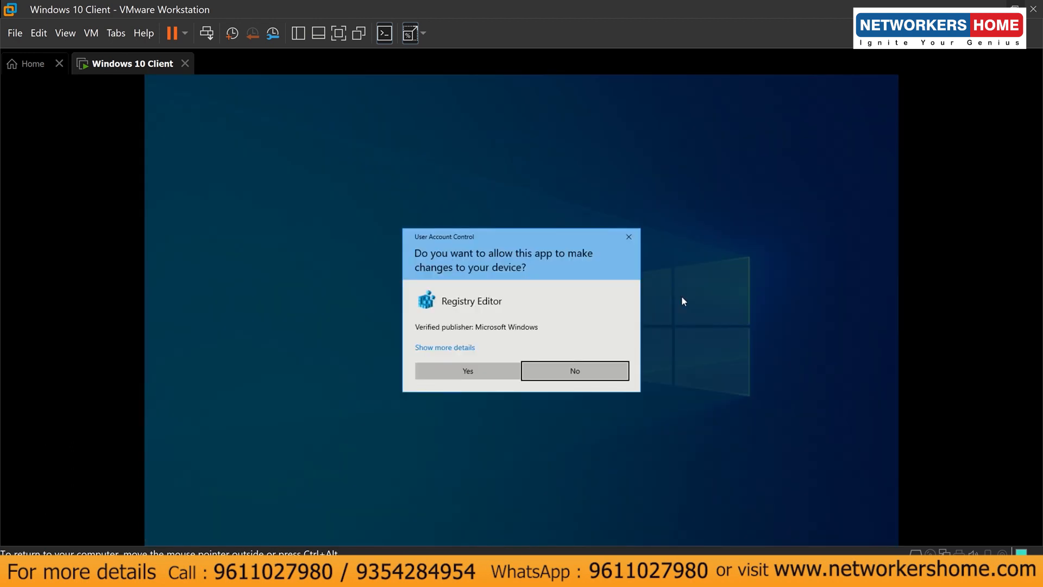
pyautogui.press('Left')
pyautogui.press('Return')
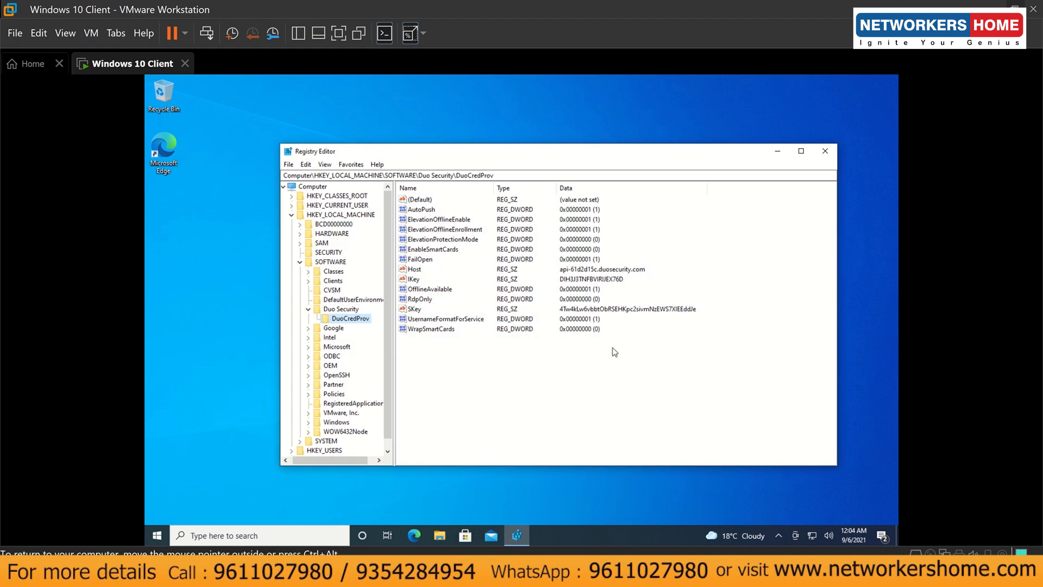
# - Navigate the registry tree to HKEY_LOCAL_MACHINE\SOFTWARE\Duo Security\DuoCredProv
pyautogui.click(431, 212)
pyautogui.click(291, 214)
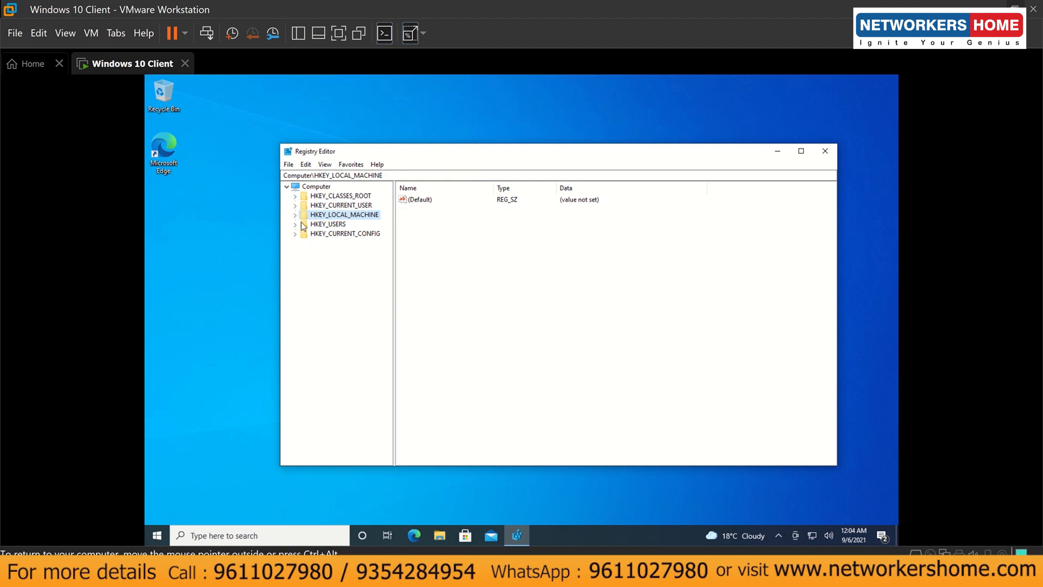
pyautogui.click(296, 215)
pyautogui.click(304, 270)
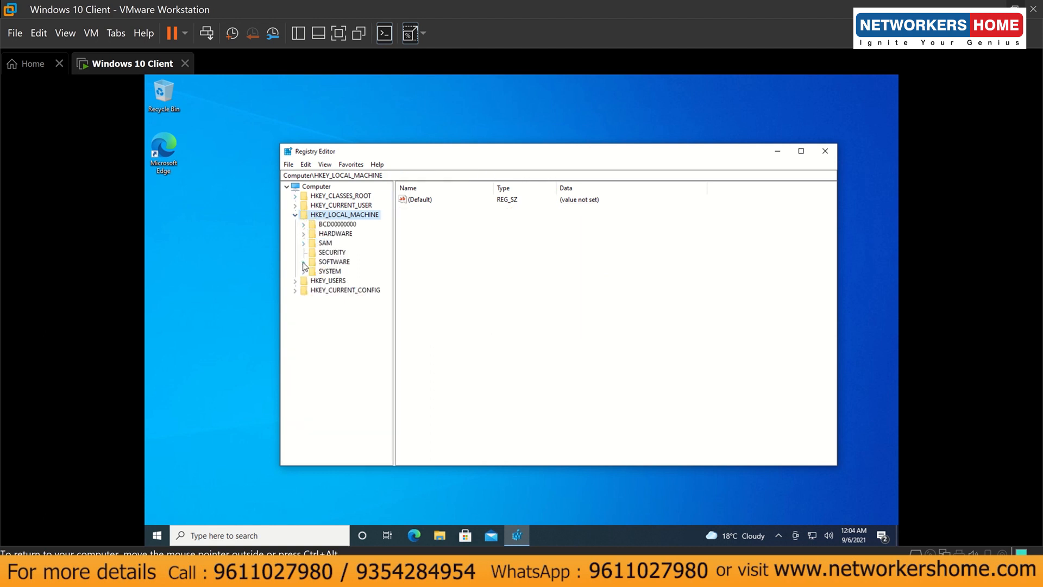
pyautogui.click(303, 261)
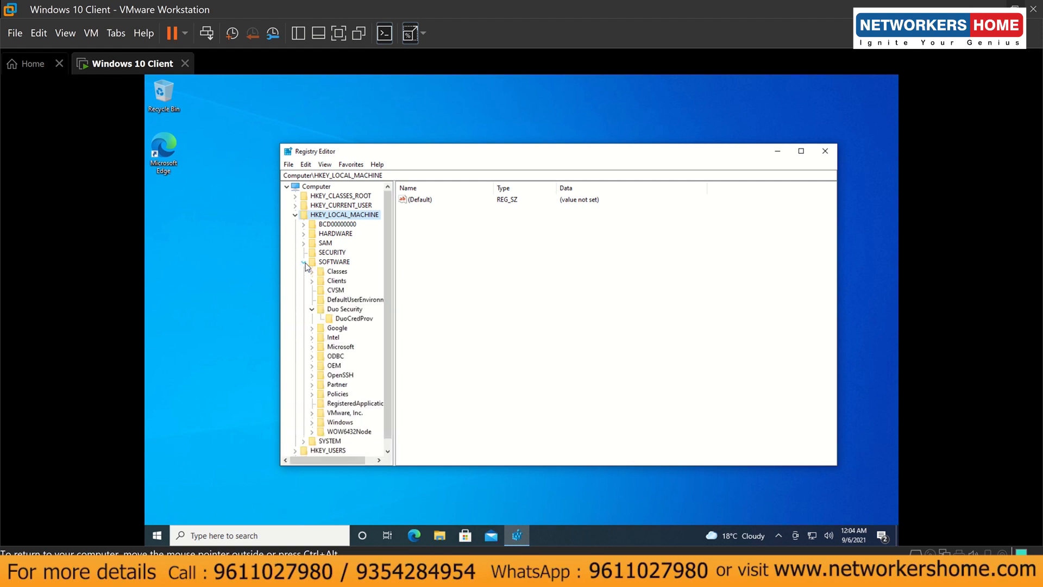
pyautogui.click(313, 309)
pyautogui.click(313, 309)
pyautogui.click(337, 319)
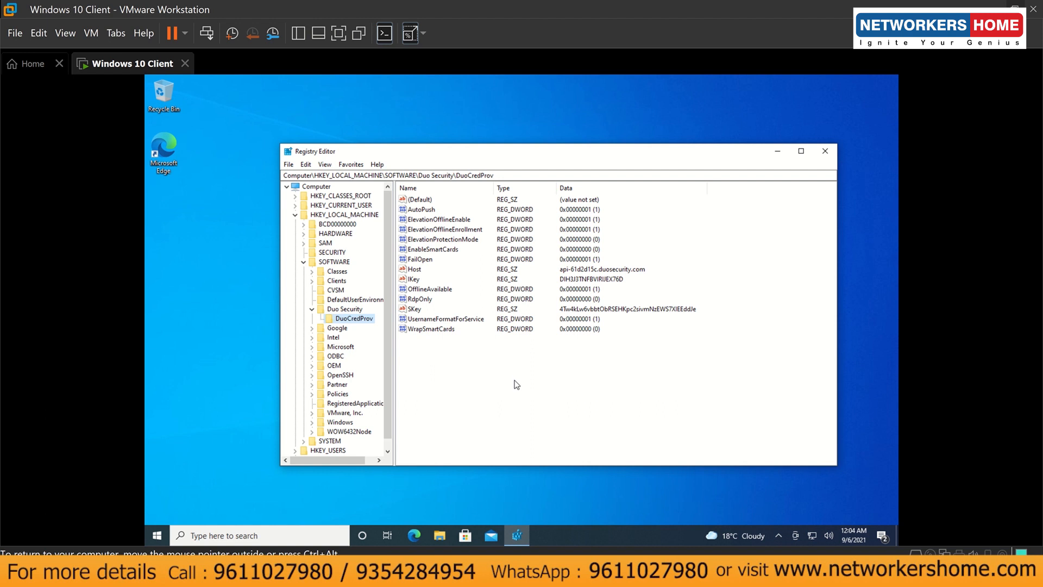
# - Change the AutoPush value data from 1 to 0 and close Registry Editor
pyautogui.click(419, 210)
pyautogui.doubleClick(419, 211)
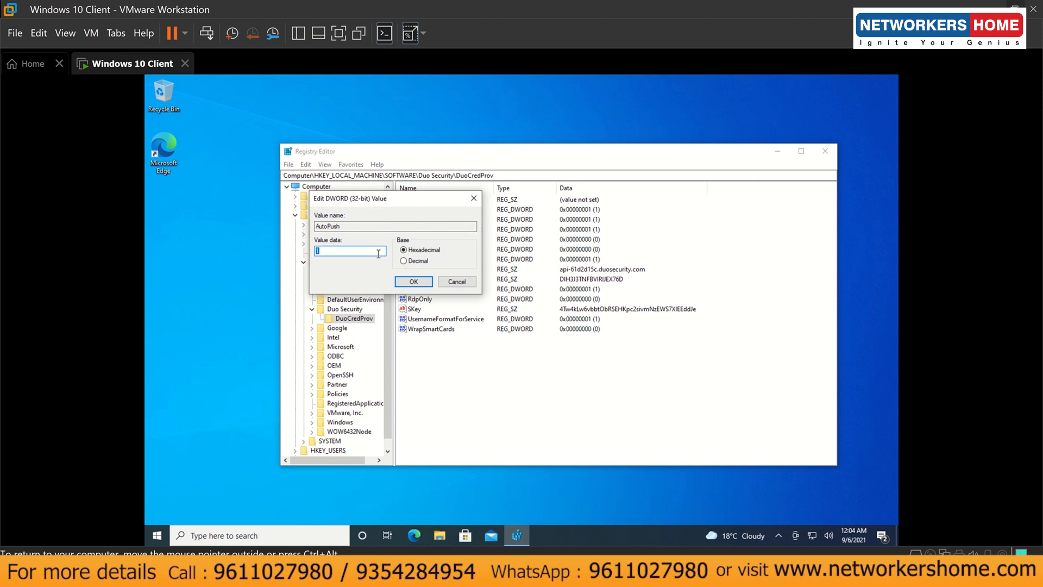
pyautogui.press('BackSpace')
pyautogui.write('0')
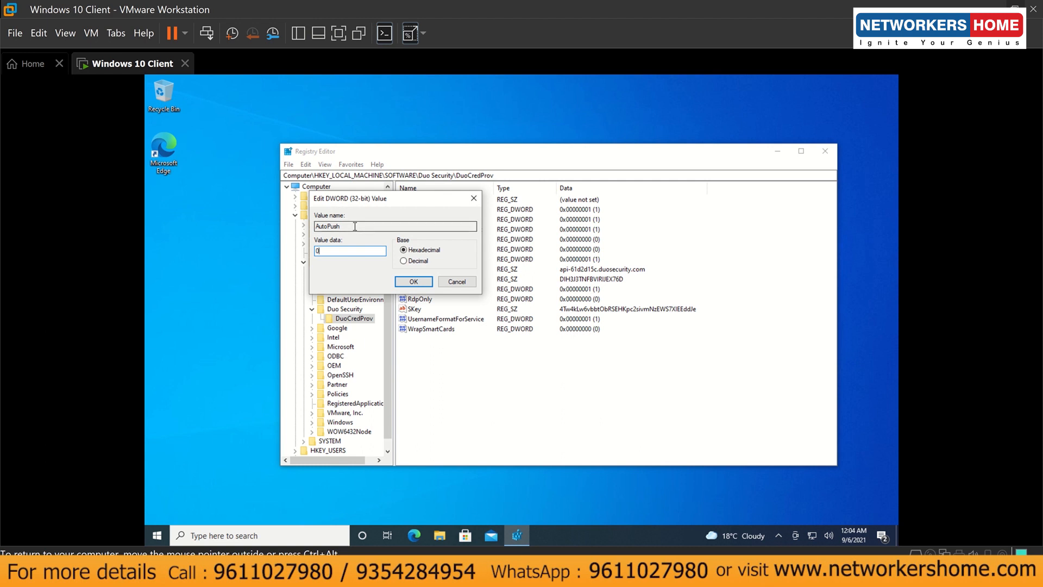
pyautogui.click(413, 282)
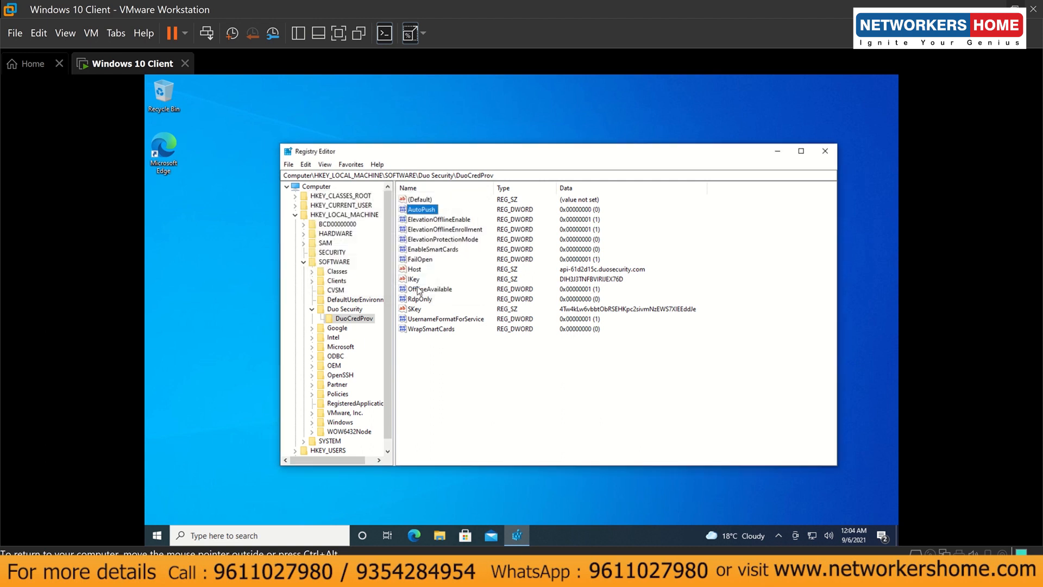
pyautogui.click(539, 411)
pyautogui.click(823, 154)
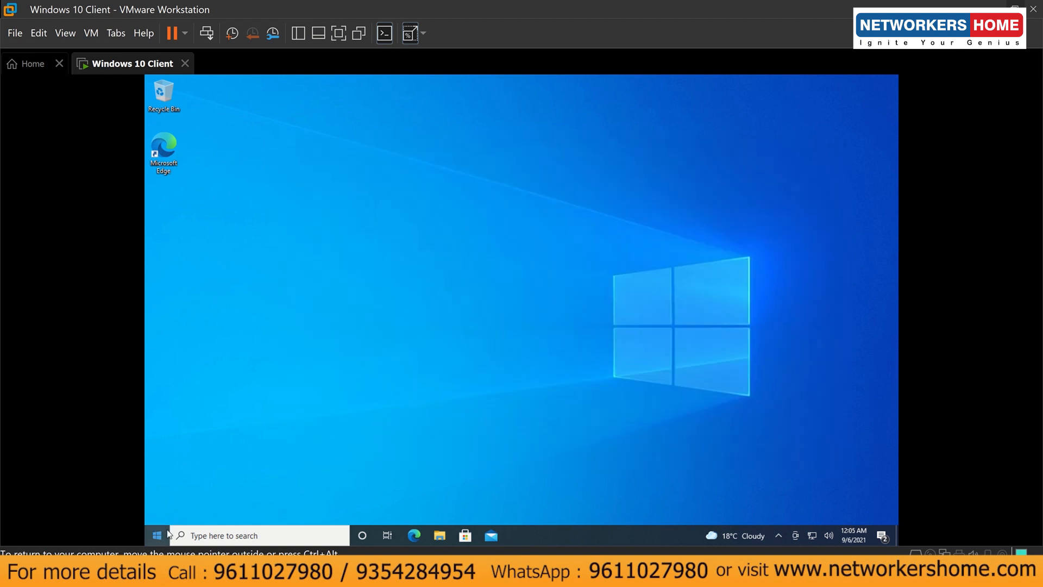
# - Snap the VMware window to the left half with the LetsView phone mirror on the right
pyautogui.click(1014, 6)
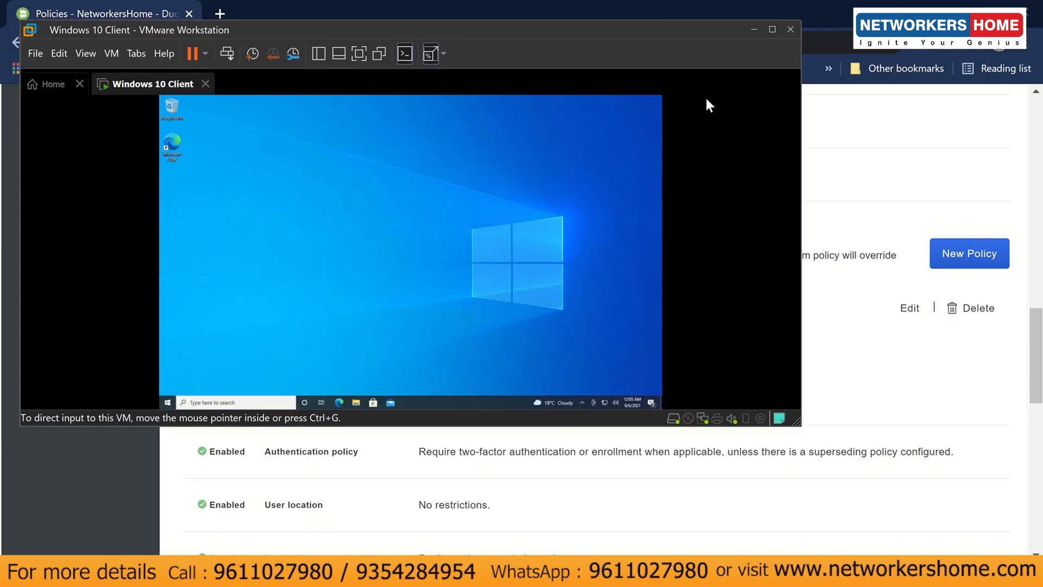
pyautogui.moveTo(598, 31); pyautogui.dragTo(1, 402)
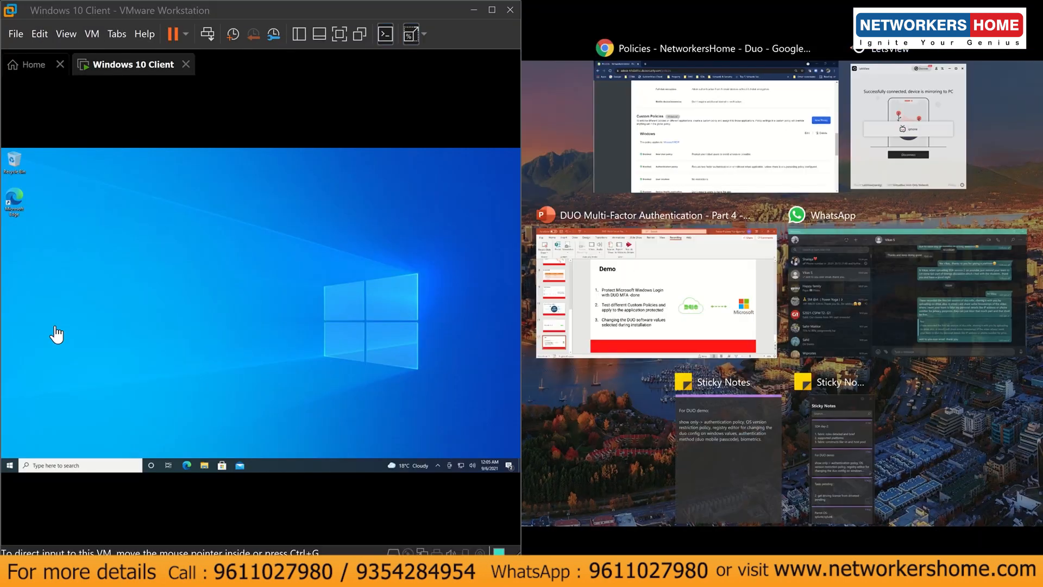
pyautogui.click(900, 144)
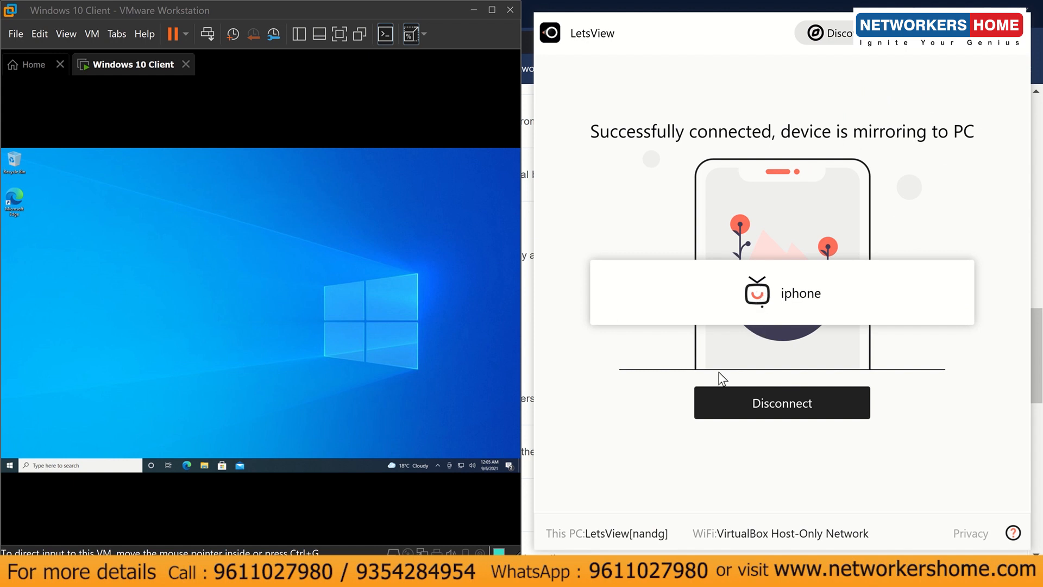
pyautogui.moveTo(514, 542)
pyautogui.click(513, 522)
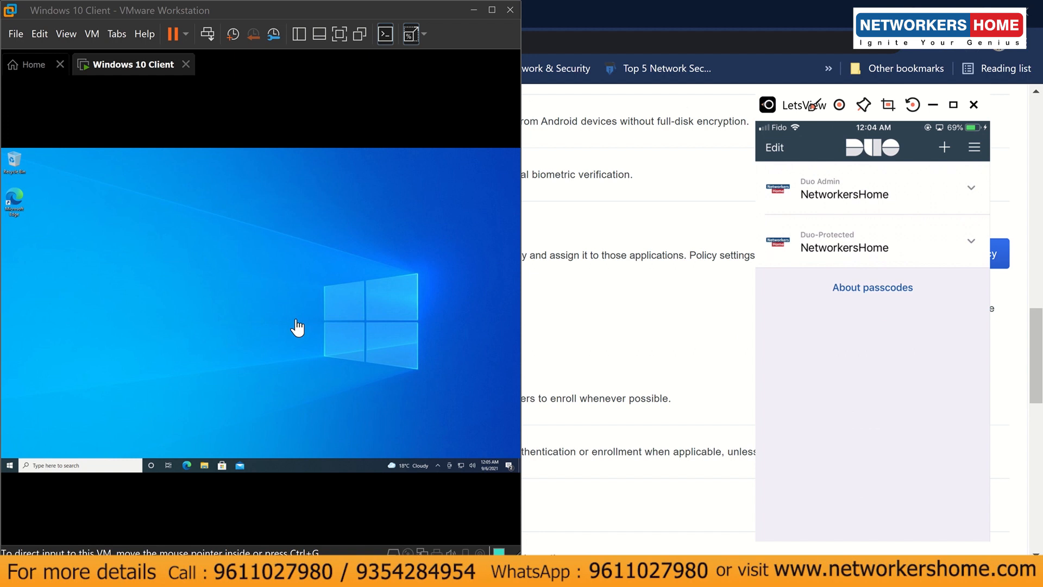
# - Lock the Windows 10 guest from Start, then sign back in with the account password
pyautogui.click(9, 465)
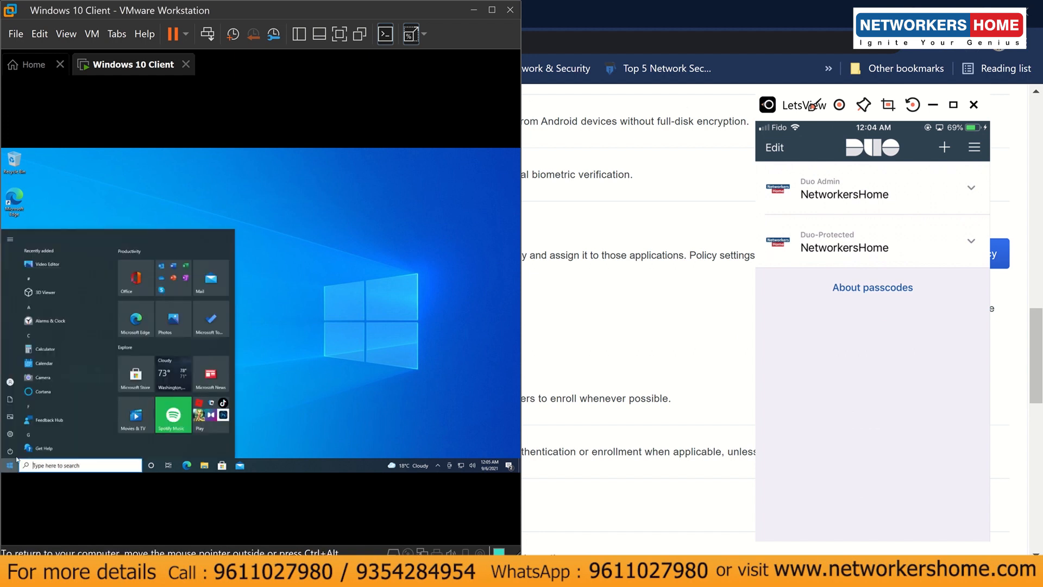
pyautogui.click(10, 380)
pyautogui.click(21, 350)
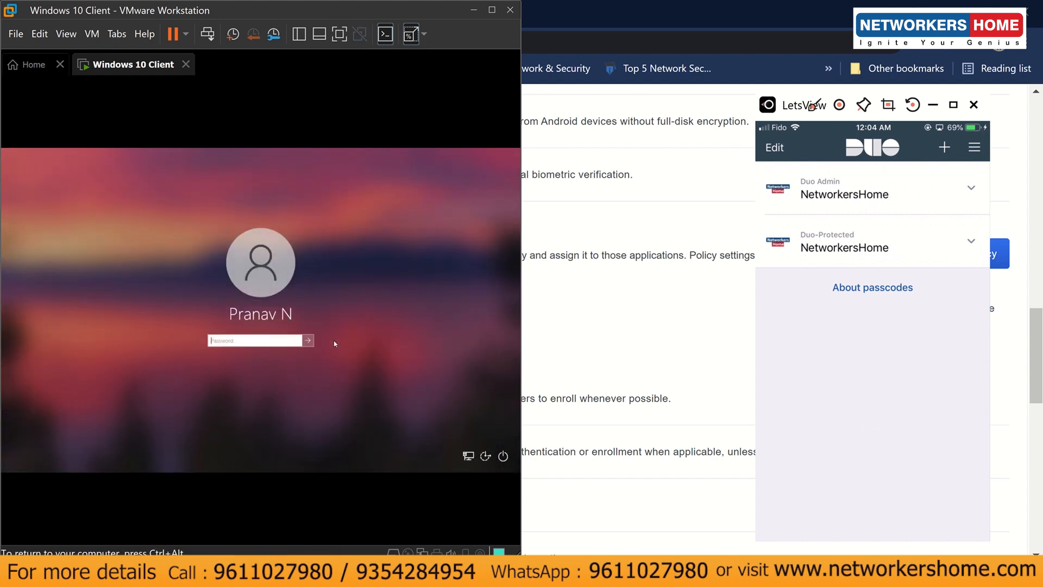
pyautogui.write('****')
pyautogui.press('BackSpace')
pyautogui.press('BackSpace')
pyautogui.press('BackSpace')
pyautogui.press('BackSpace')
pyautogui.write('*********')
pyautogui.press('Return')
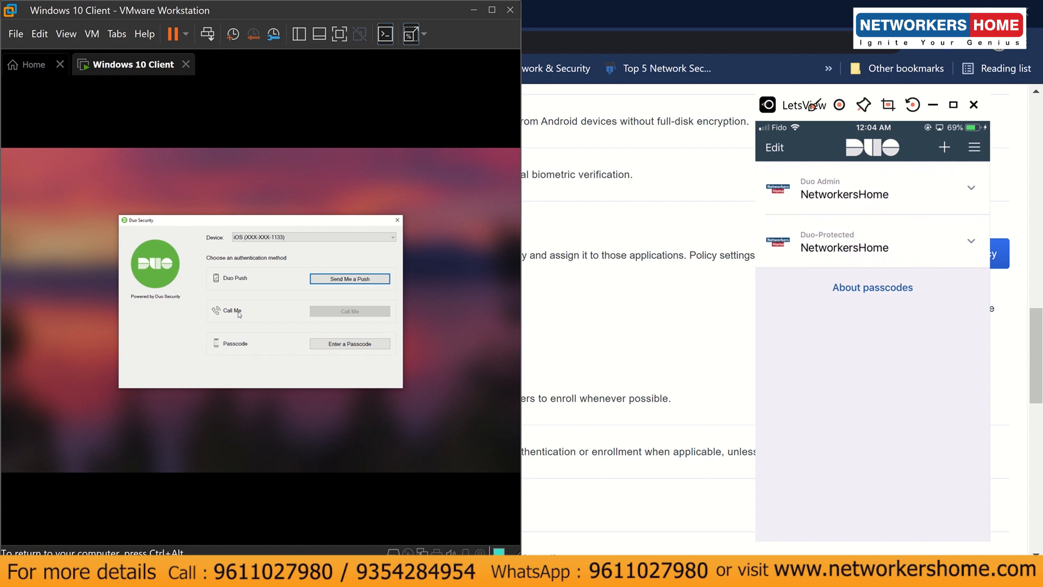
# - Choose the enrolled iOS device, send a Duo Push, and return to the guest desktop
pyautogui.click(246, 238)
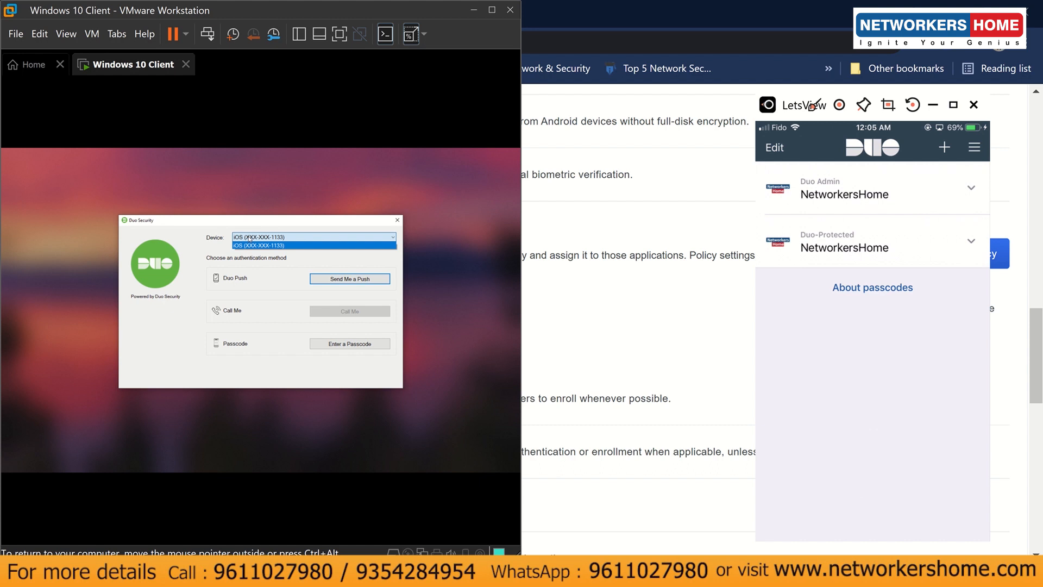
pyautogui.click(249, 245)
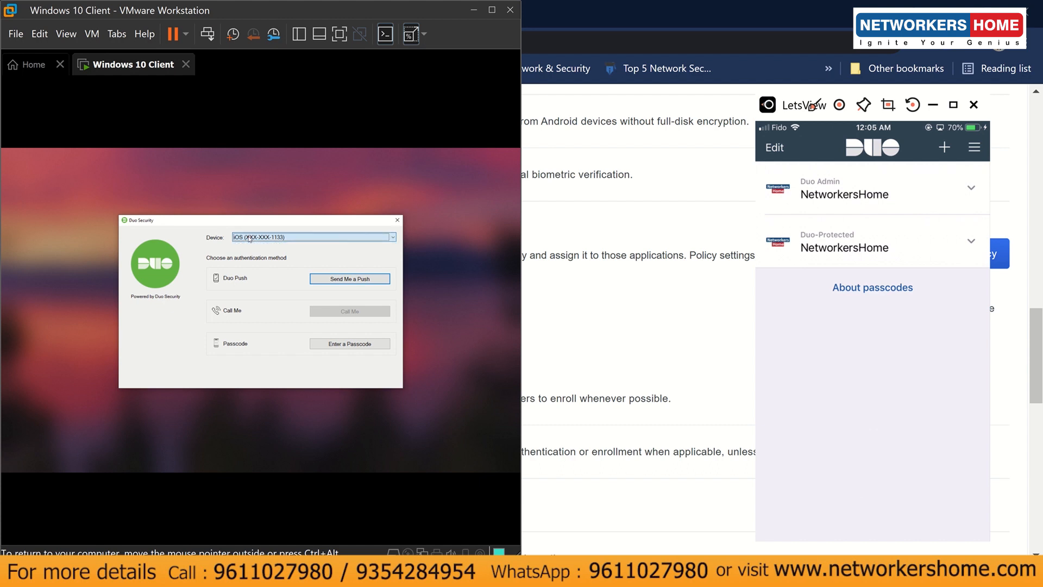
pyautogui.click(355, 278)
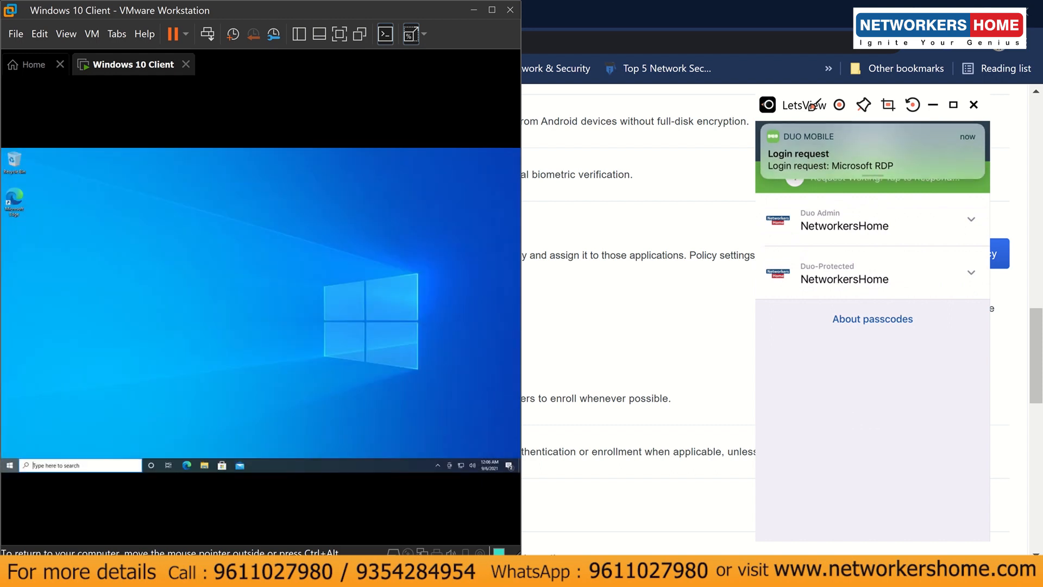
pyautogui.click(367, 297)
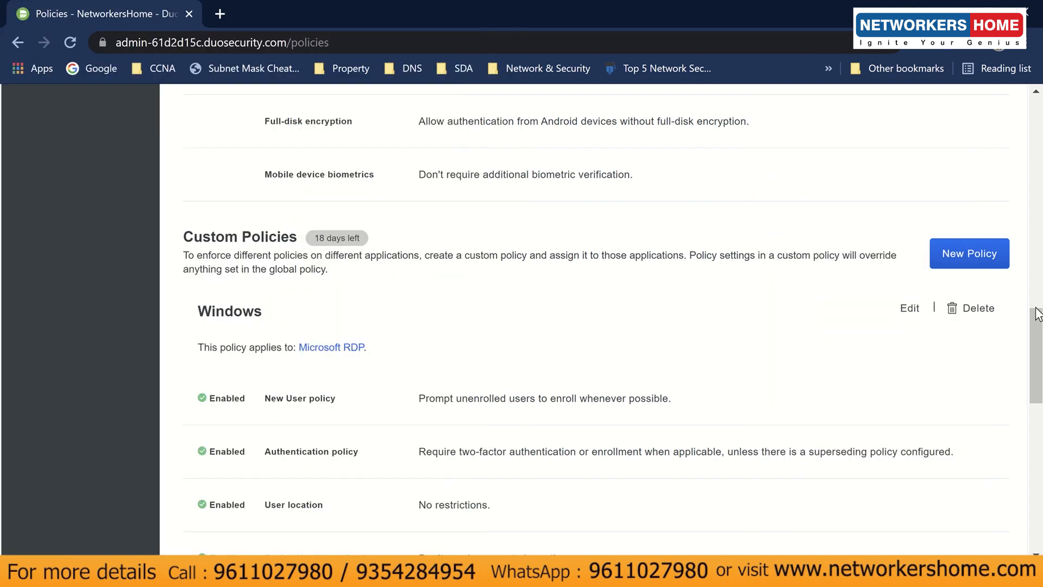
# - Edit the Windows policy and uncheck Duo Push, SMS passcodes, Security Keys, WebAuthn and Hardware tokens
pyautogui.click(910, 308)
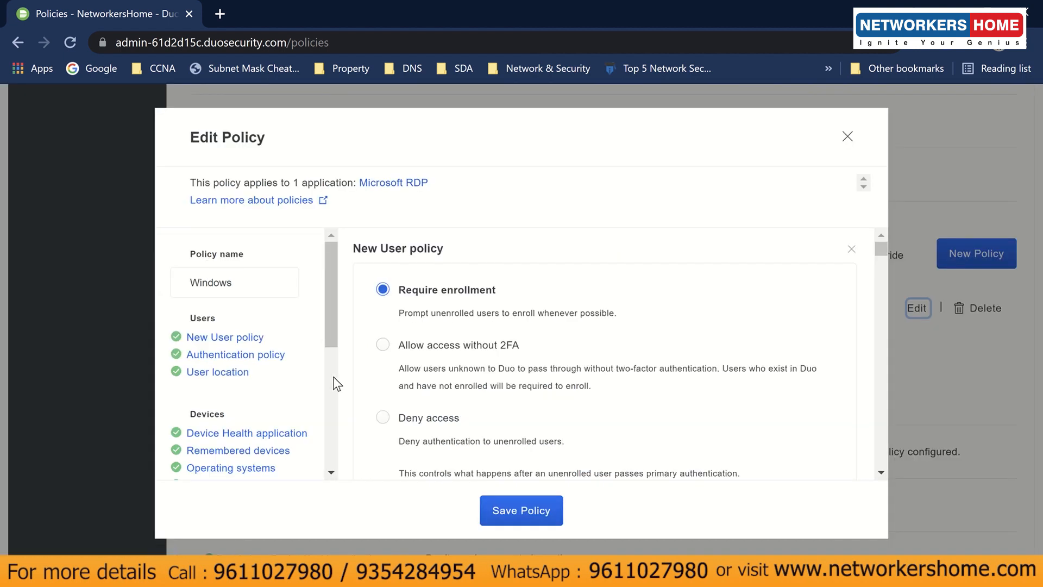
pyautogui.scroll(-5, 329, 382)
pyautogui.click(244, 360)
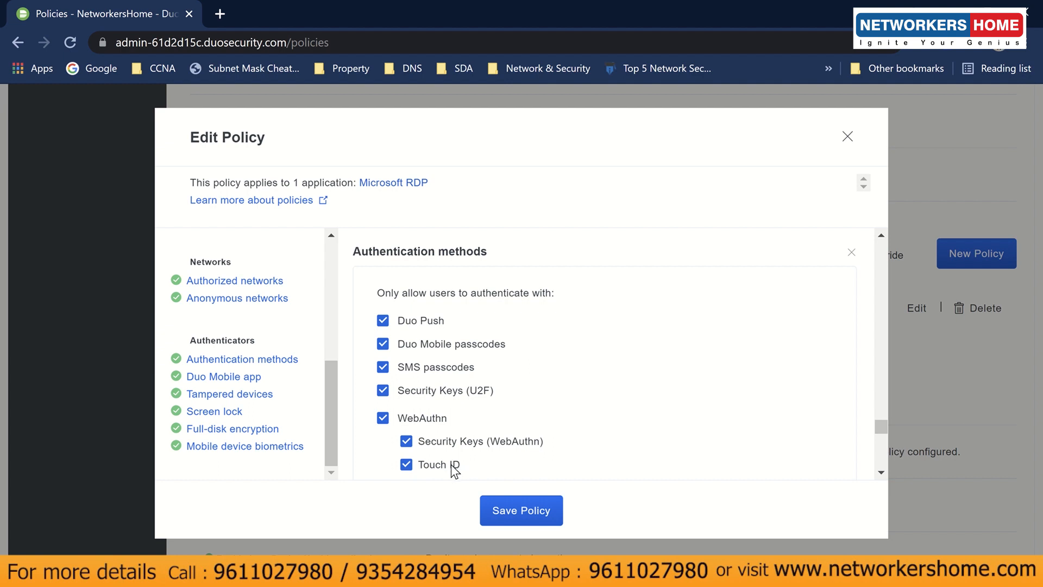
pyautogui.click(419, 322)
pyautogui.click(427, 368)
pyautogui.click(430, 392)
pyautogui.click(427, 416)
pyautogui.scroll(-3, 427, 417)
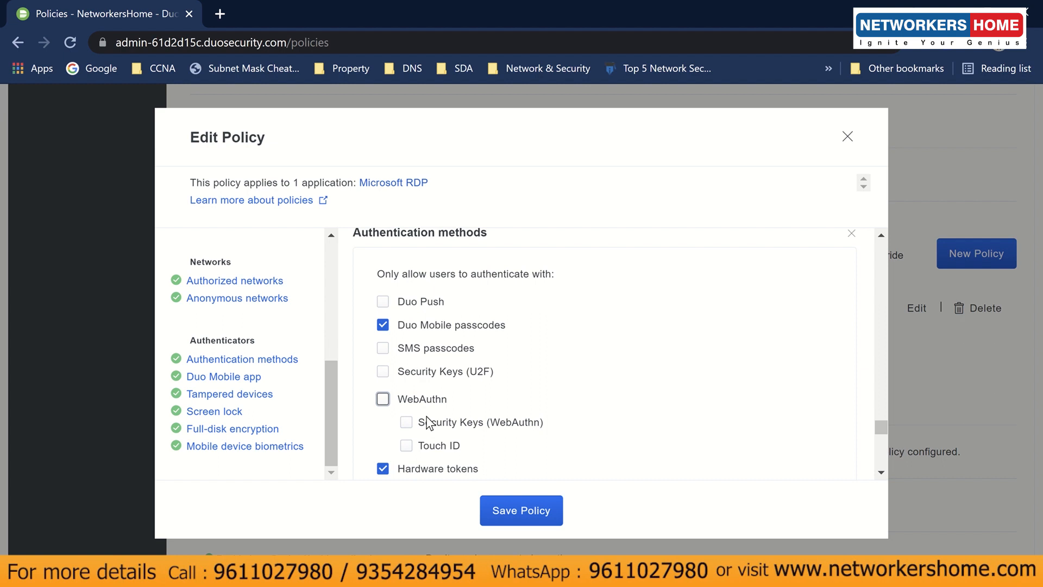
pyautogui.click(422, 328)
pyautogui.scroll(3, 424, 331)
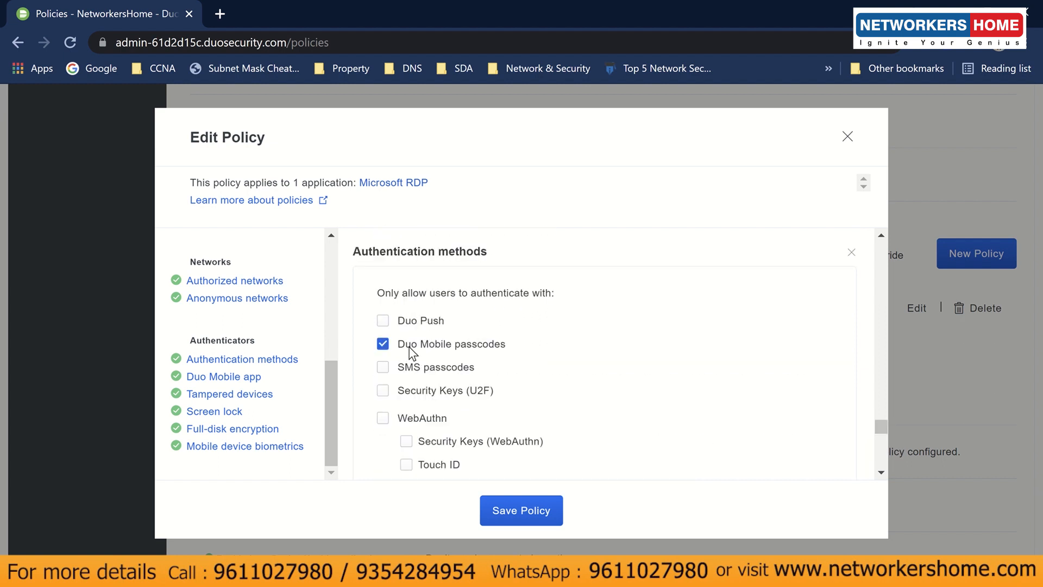
# - Save the Windows policy and confirm the 'Policy saved successfully' message
pyautogui.click(513, 513)
pyautogui.scroll(-5, 585, 416)
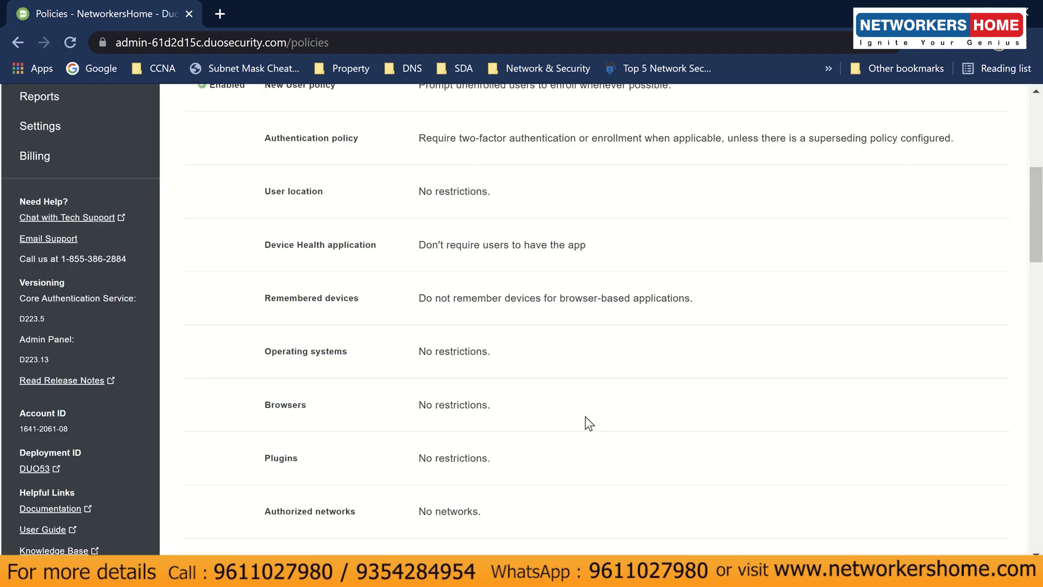
pyautogui.tripleClick(377, 184)
pyautogui.click(396, 247)
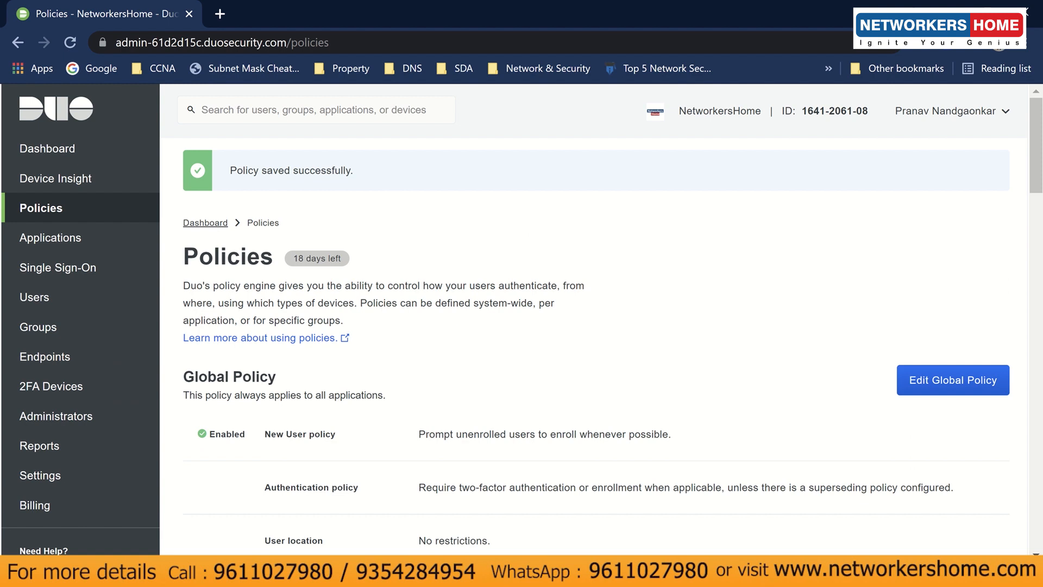
pyautogui.click(464, 478)
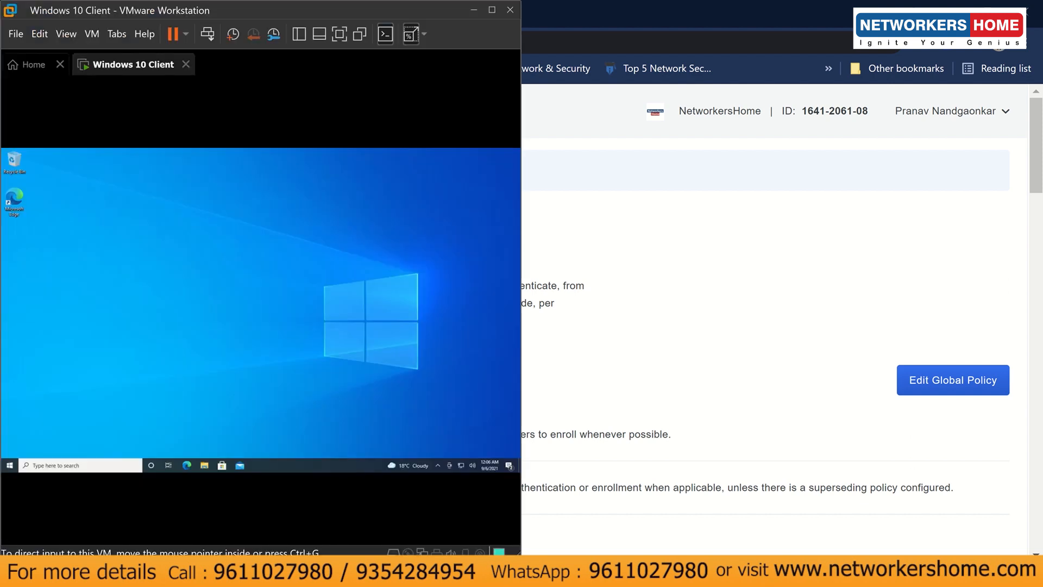
# - Lock the Windows 10 guest via Start, then dismiss the lock screen and submit the account password
pyautogui.click(519, 503)
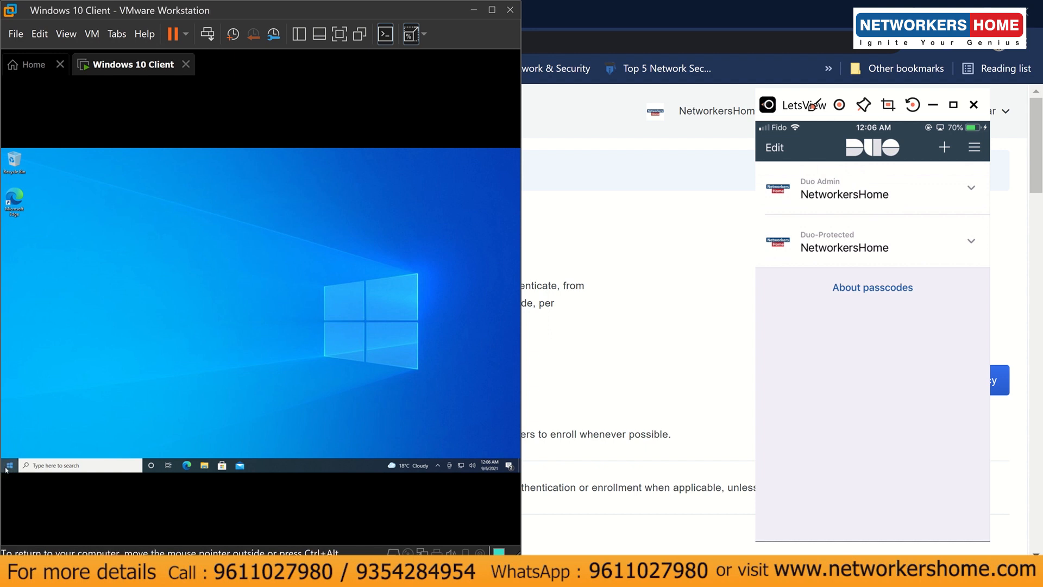
pyautogui.click(9, 466)
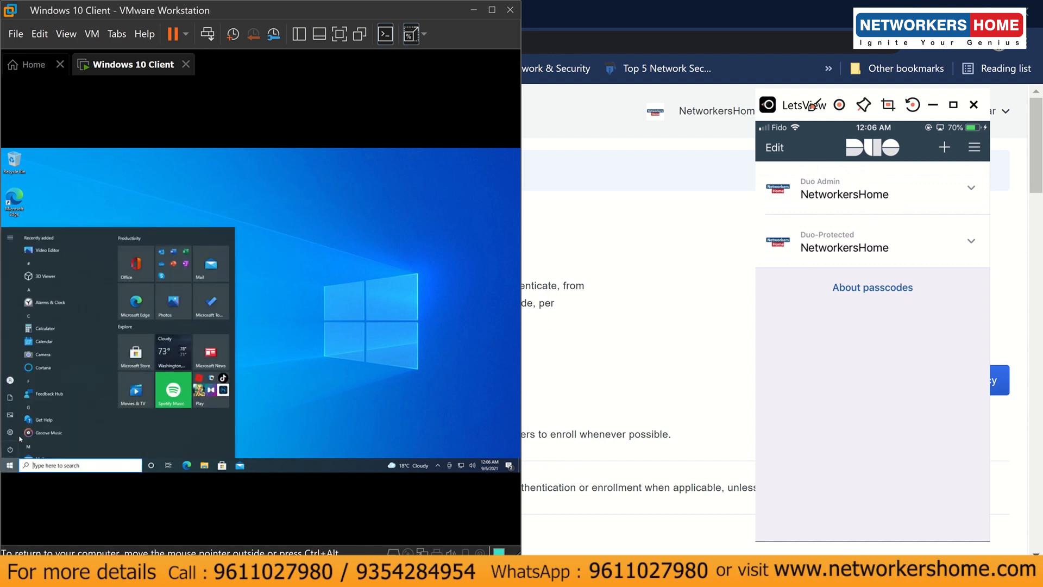
pyautogui.click(17, 380)
pyautogui.click(26, 354)
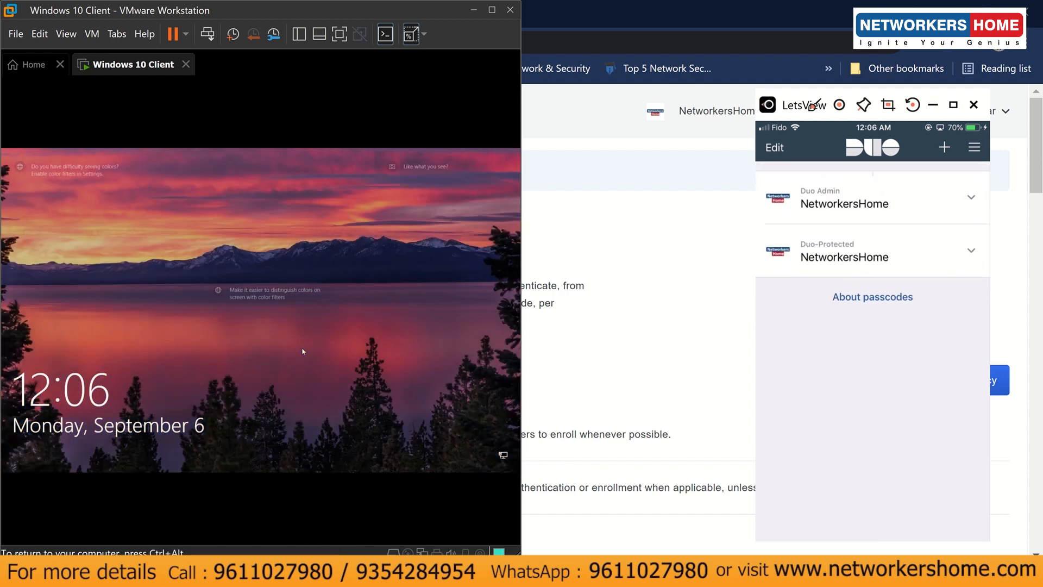
pyautogui.click(271, 374)
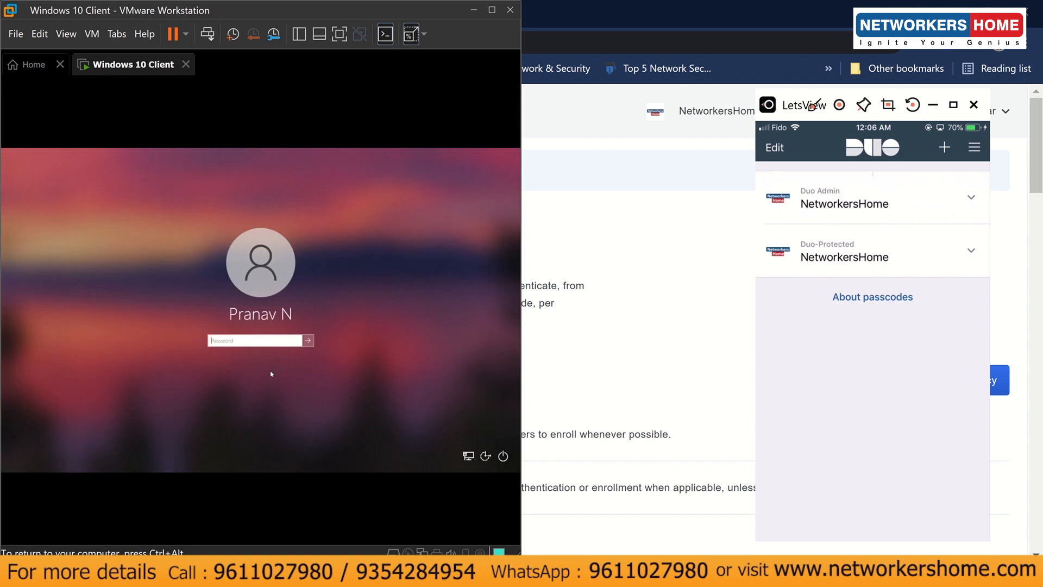
pyautogui.write('••••••••••')
pyautogui.press('Return')
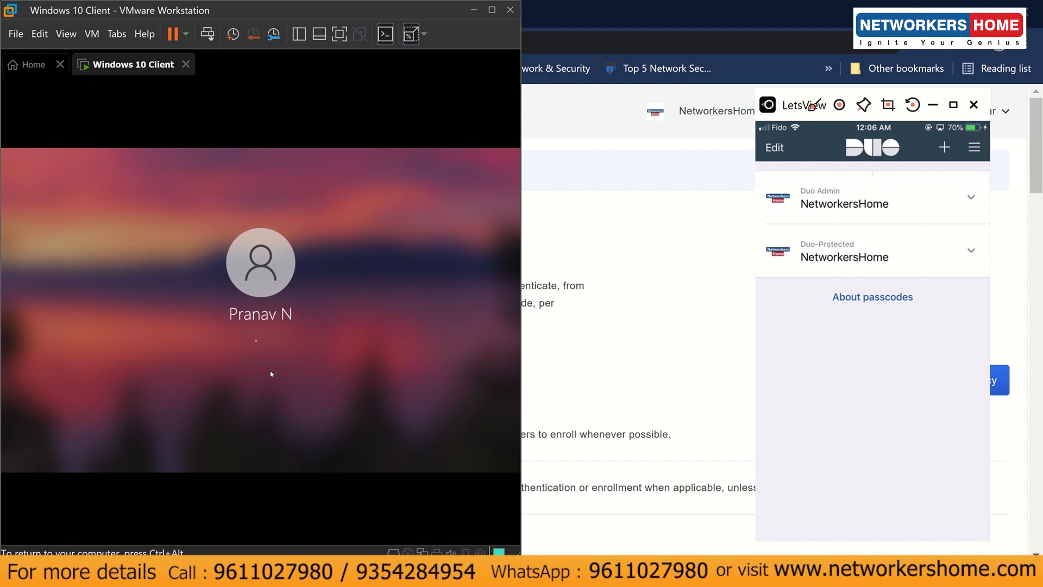
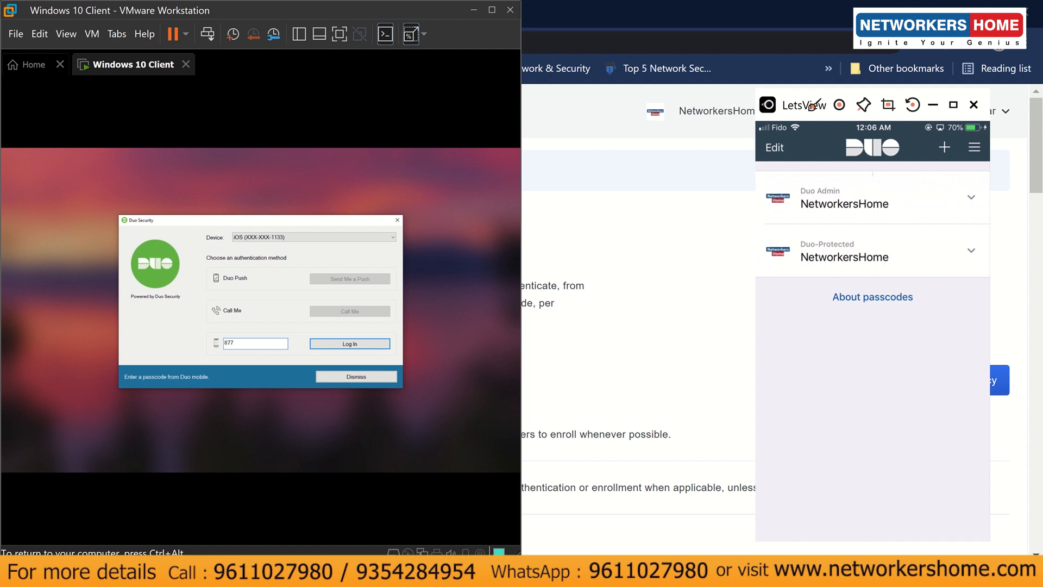
# - Enter the Duo passcode to log in to the Windows 10 VM, then return to the Duo Policies page
pyautogui.click(334, 348)
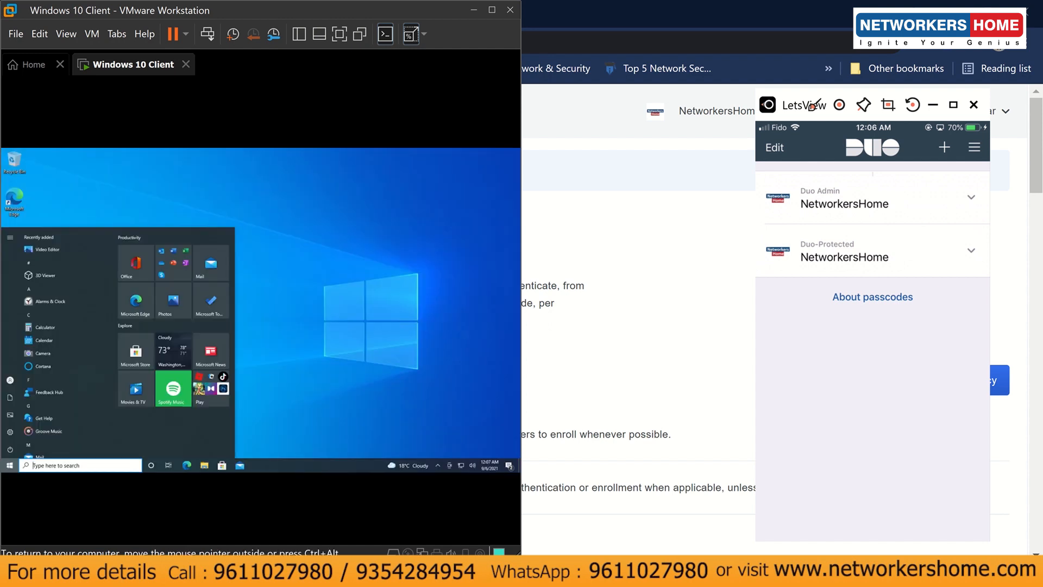
pyautogui.click(330, 380)
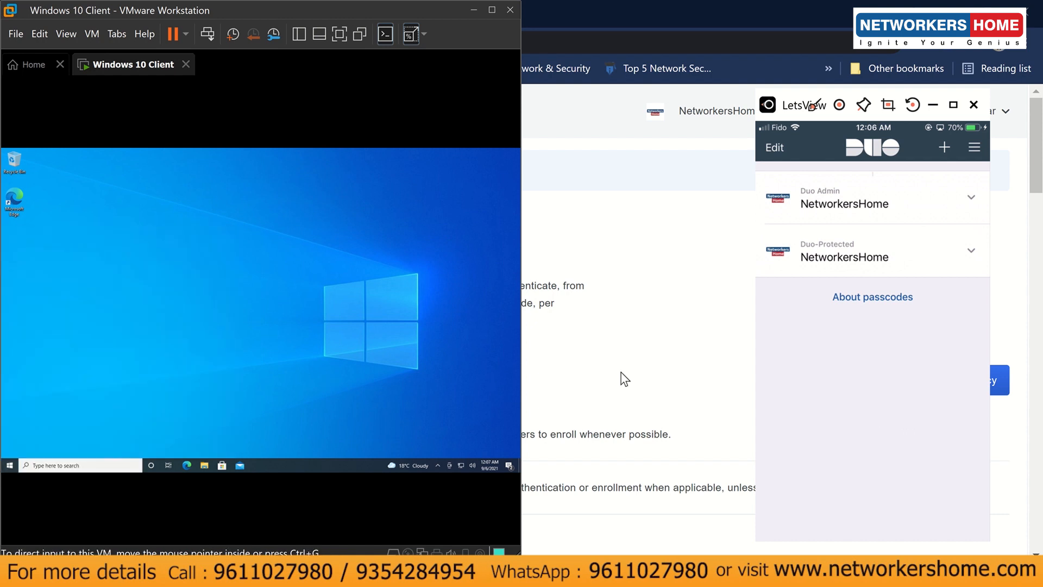
pyautogui.click(625, 379)
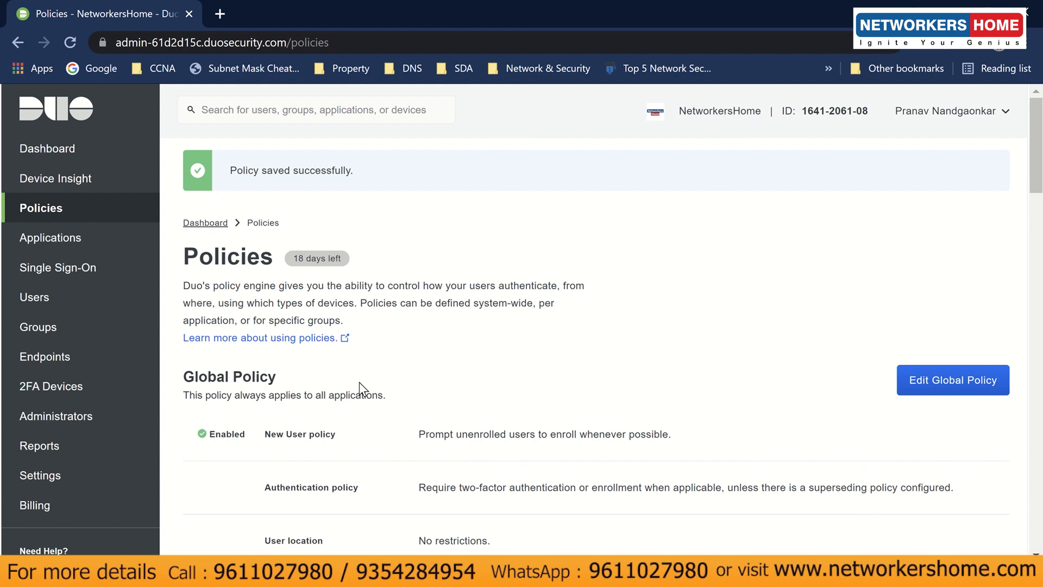
# - Open Reports > Authentication Log and scroll through the recent Microsoft RDP entries
pyautogui.click(93, 444)
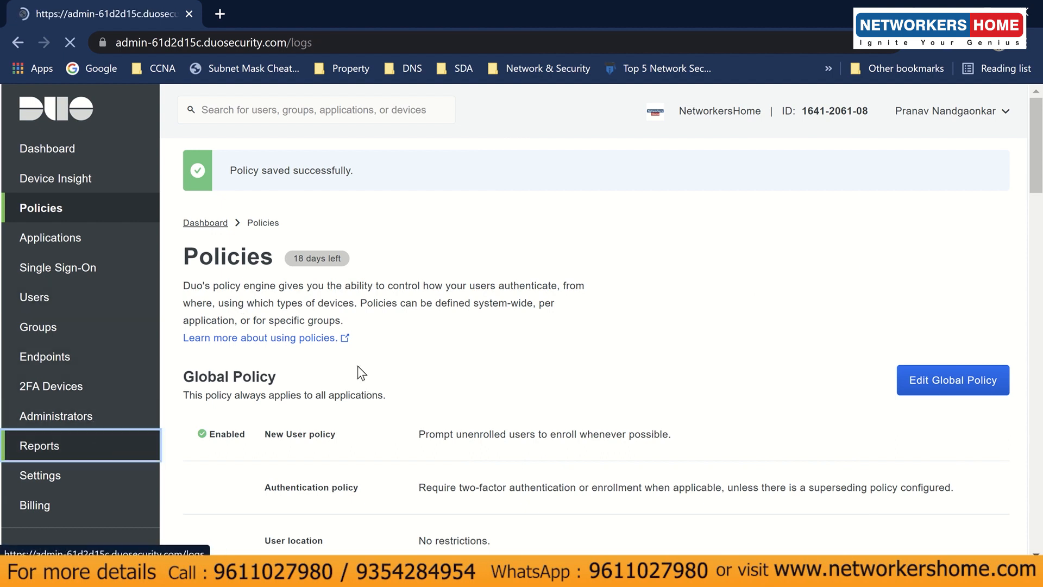
pyautogui.scroll(-3, 366, 381)
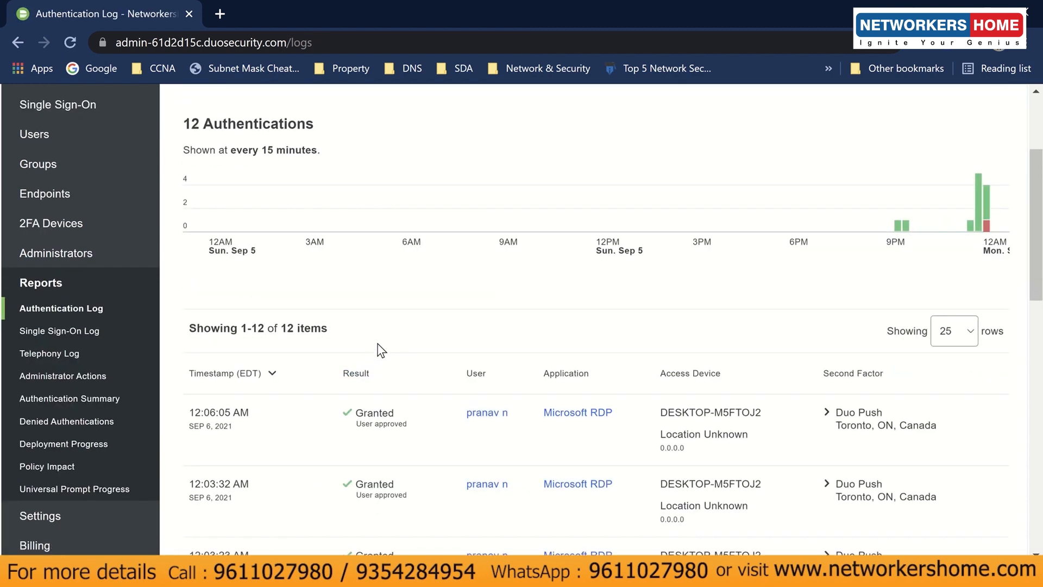
pyautogui.scroll(-2, 433, 347)
pyautogui.scroll(-2, 433, 348)
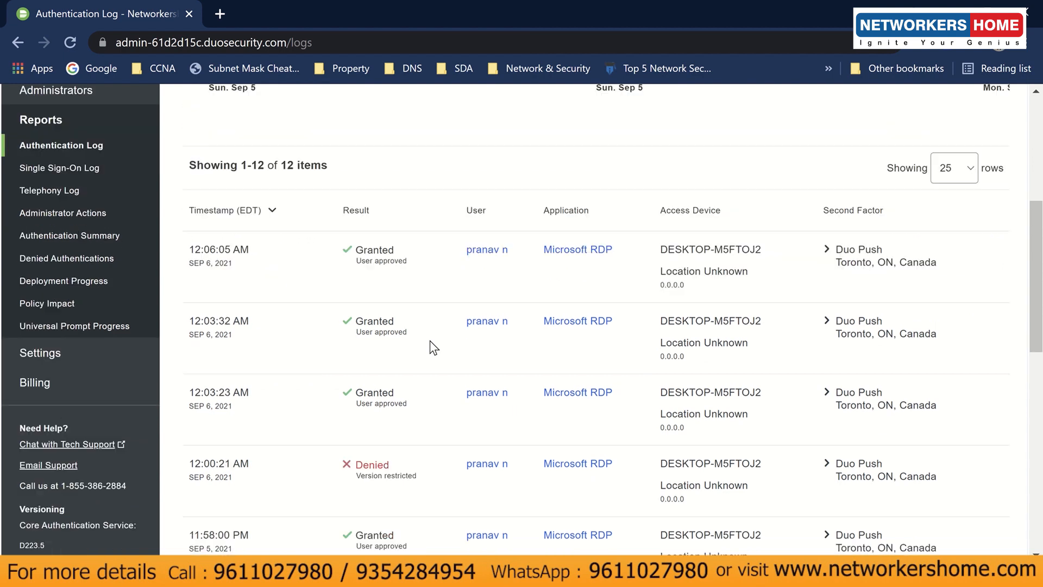
pyautogui.scroll(-2, 433, 347)
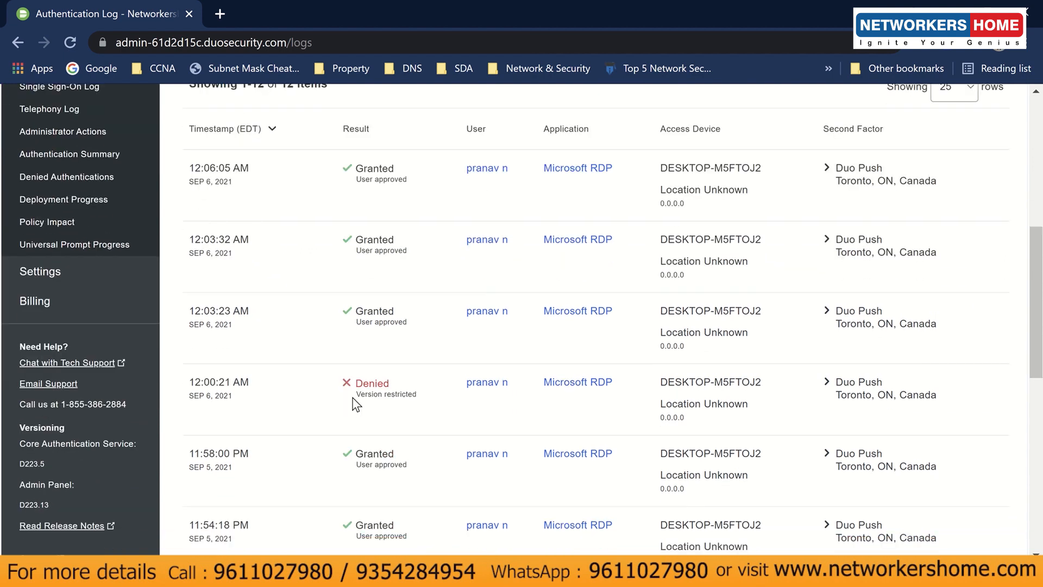
# - Highlight the 'Version restricted' reason and the Denied result of the blocked attempt
pyautogui.moveTo(359, 396); pyautogui.dragTo(419, 400)
pyautogui.click(404, 393)
pyautogui.doubleClick(390, 383)
pyautogui.click(398, 388)
pyautogui.doubleClick(387, 383)
pyautogui.click(391, 383)
# - Scroll back up to the authentication chart and move the phone-mirror window off the page
pyautogui.scroll(8, 392, 383)
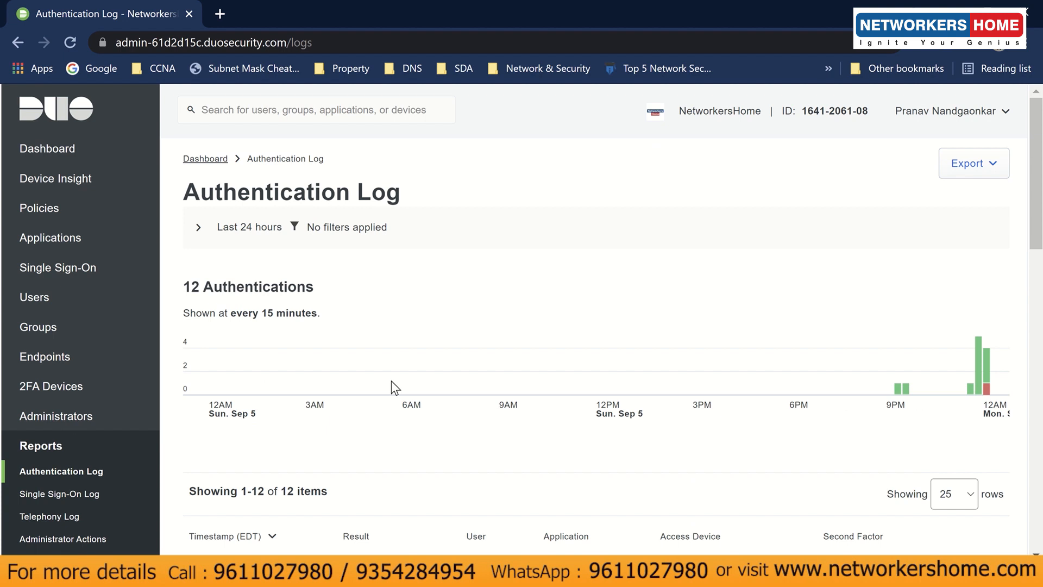
pyautogui.scroll(-8, 392, 388)
pyautogui.scroll(3, 393, 381)
pyautogui.scroll(3, 393, 380)
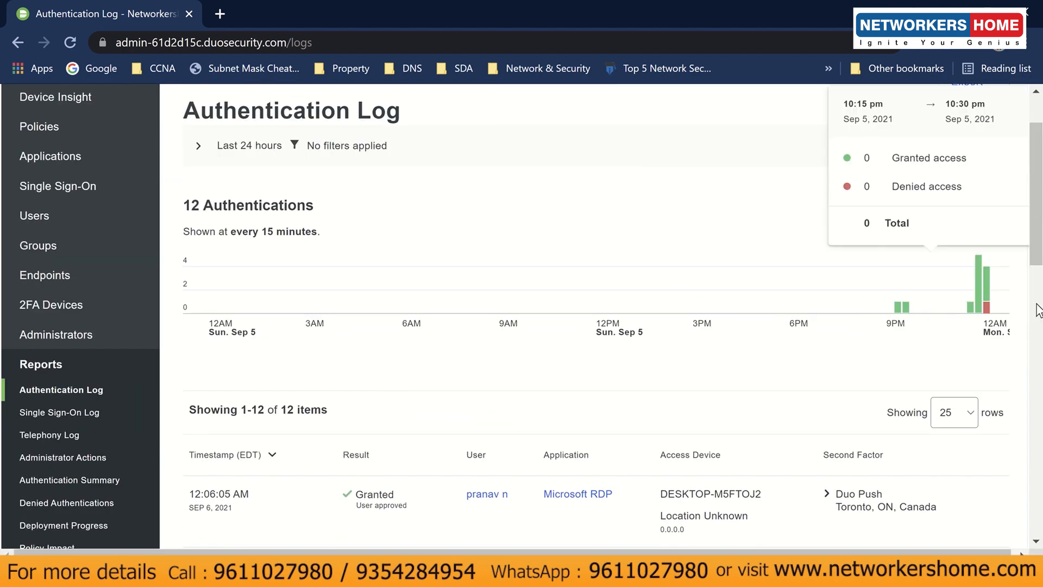
pyautogui.moveTo(904, 309)
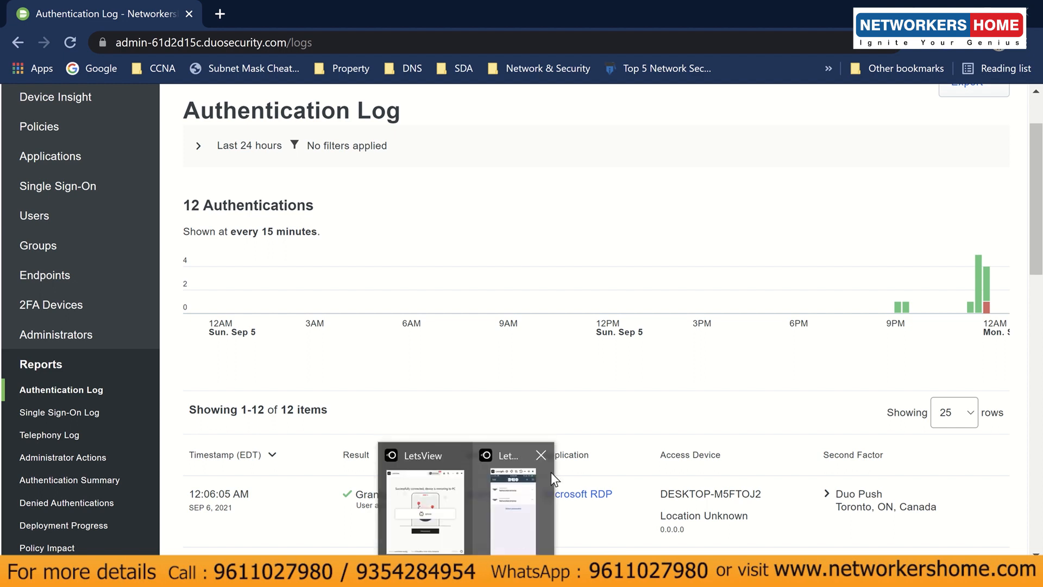
pyautogui.click(498, 358)
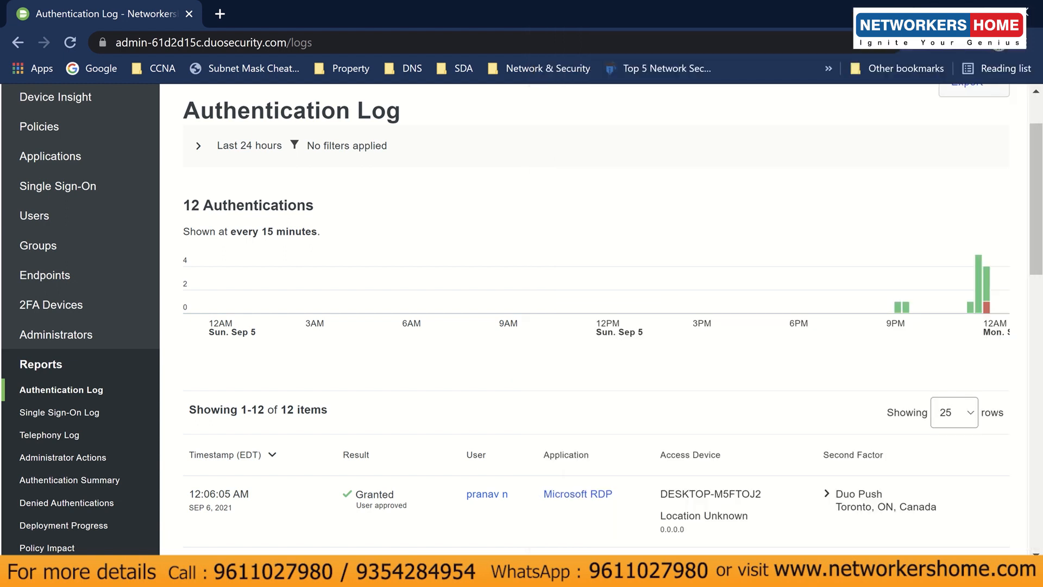
# - Open the Windows custom policy from the Policies page for editing
pyautogui.click(55, 128)
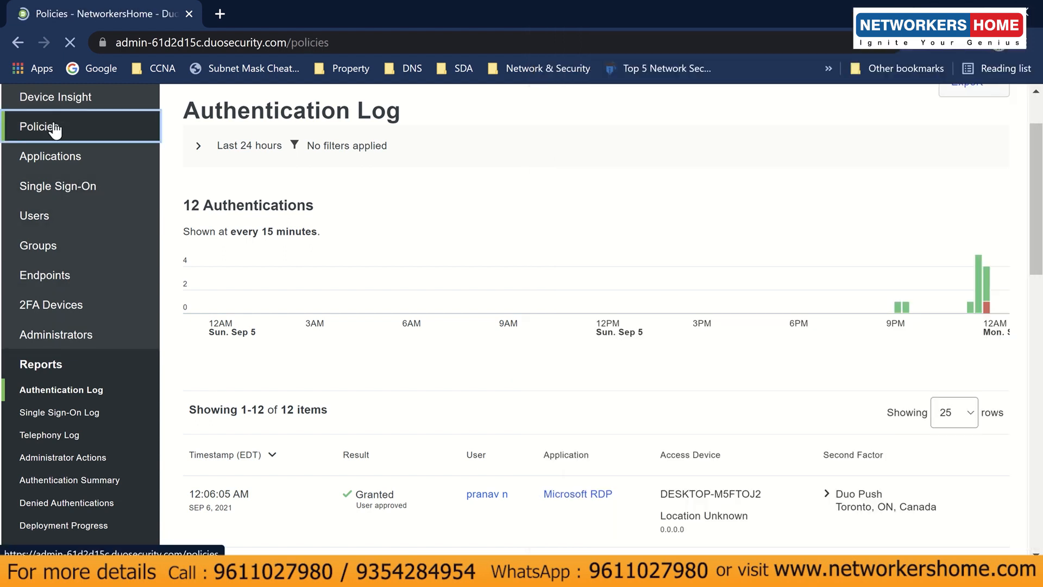
pyautogui.scroll(-15, 361, 384)
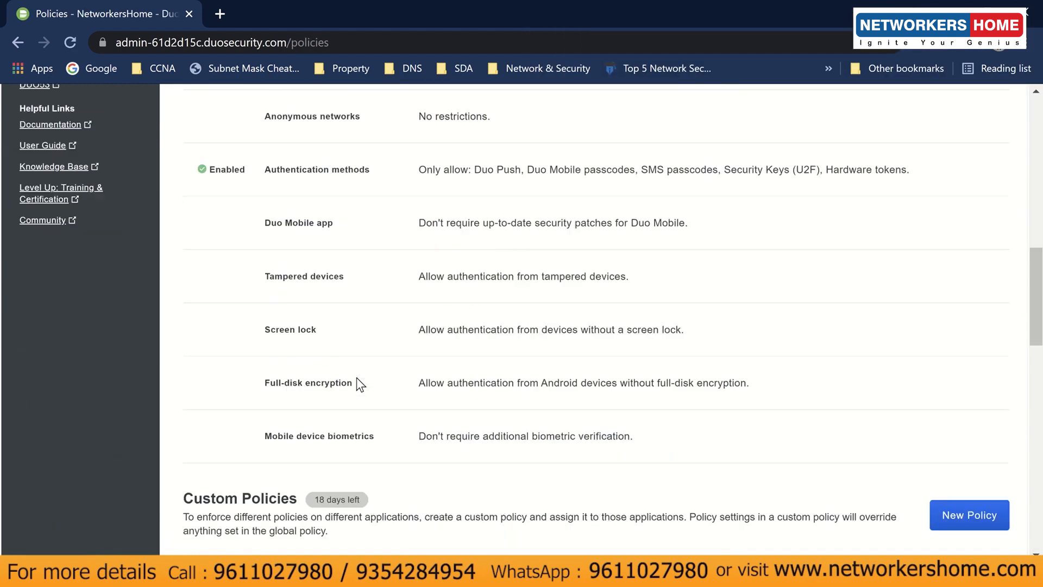
pyautogui.scroll(-5, 359, 383)
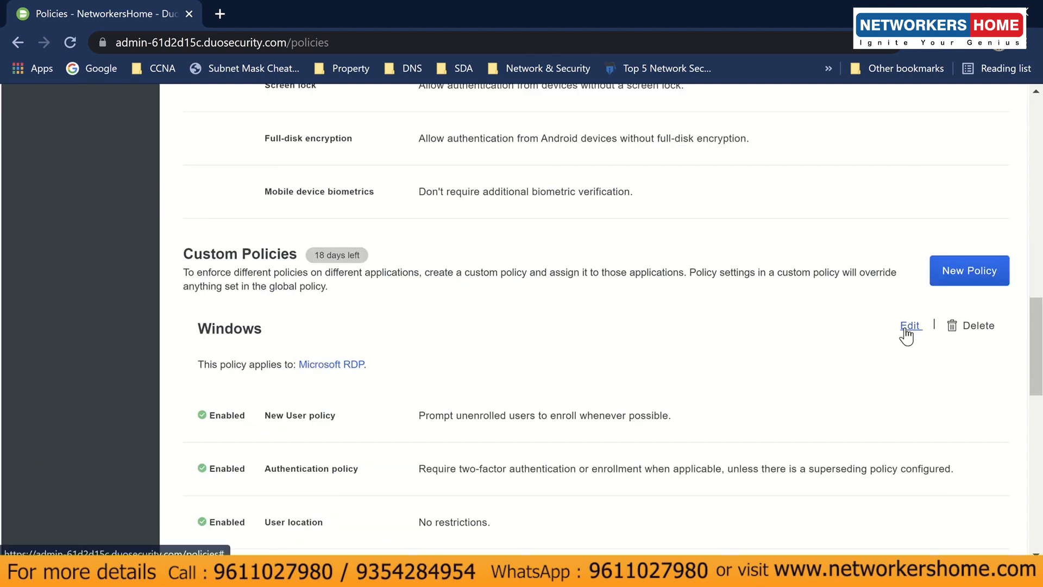
pyautogui.click(910, 325)
# - Under Authentication methods, disable Duo Mobile passcodes, enable Duo Push, and save the policy
pyautogui.scroll(-20, 596, 389)
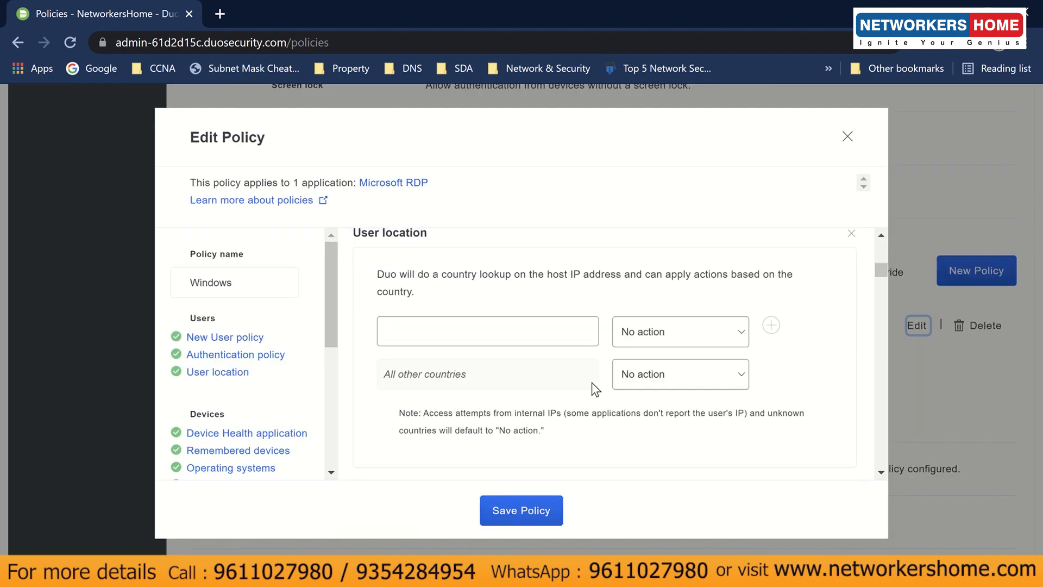
pyautogui.scroll(-2, 596, 389)
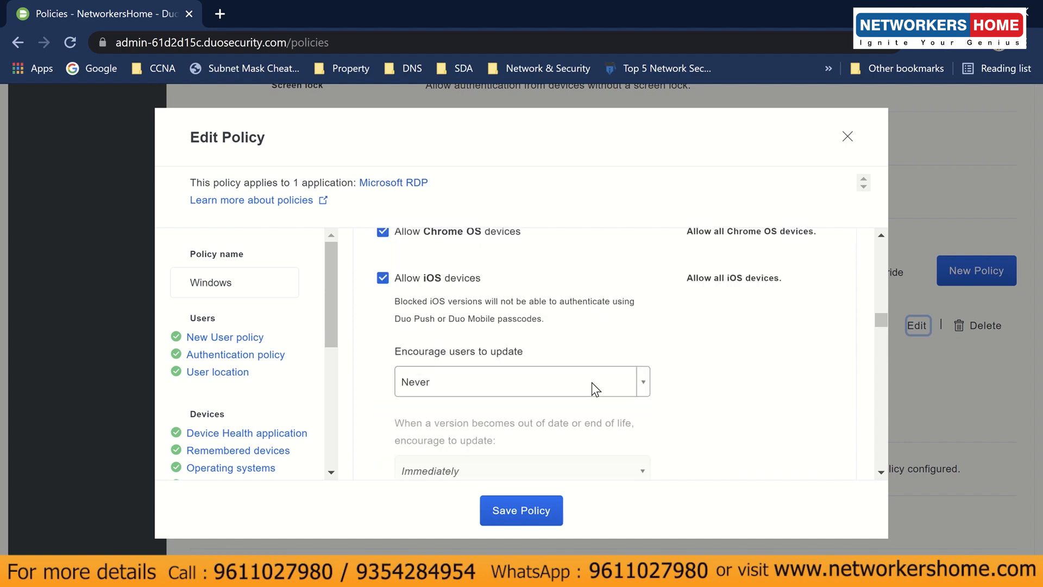
pyautogui.scroll(-5, 267, 414)
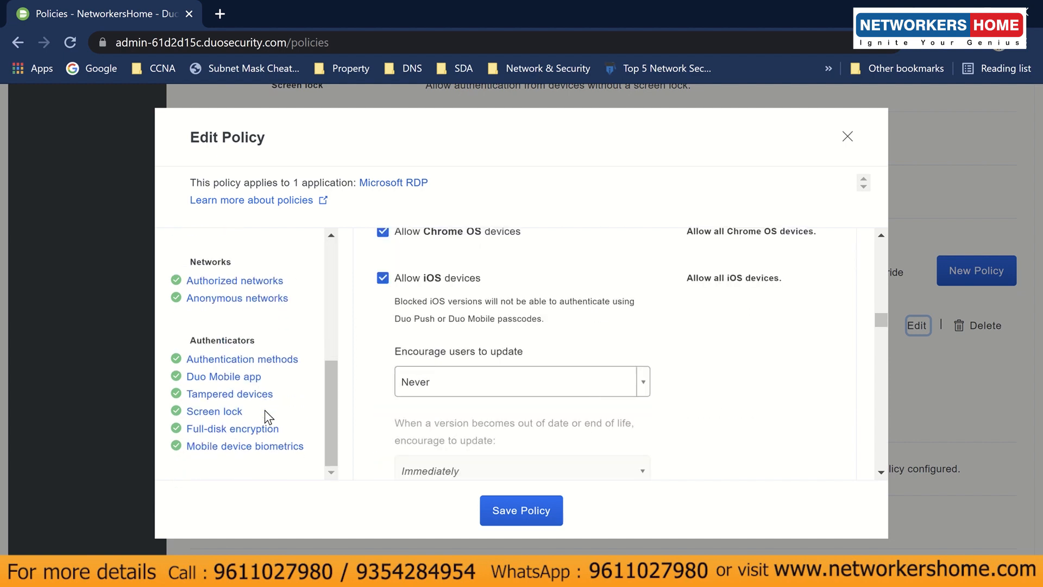
pyautogui.click(251, 359)
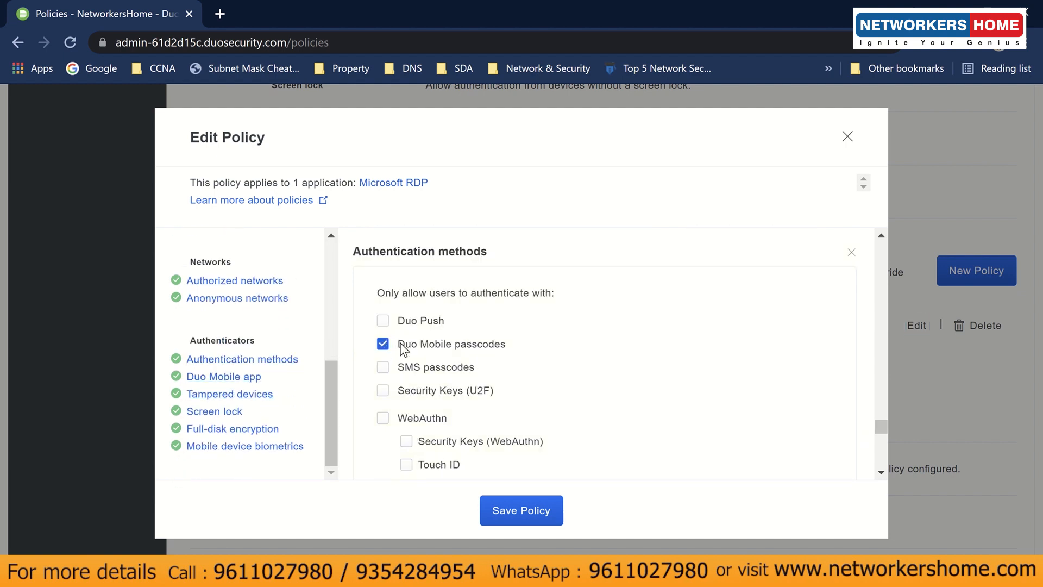
pyautogui.click(403, 348)
pyautogui.click(383, 321)
pyautogui.click(524, 510)
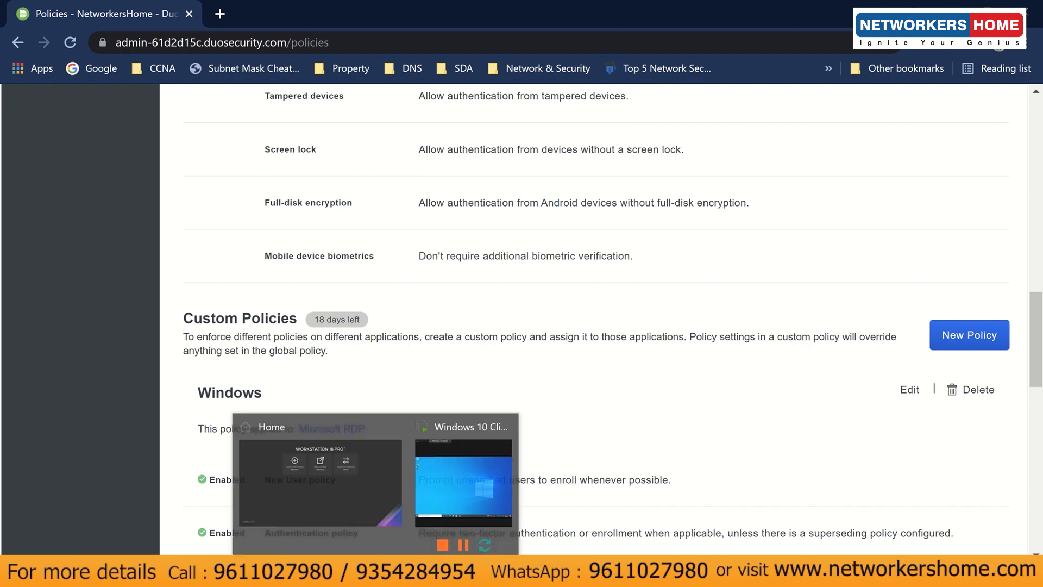
# - Lock the Windows 10 VM from the Start menu's account options and dismiss the lock screen
pyautogui.click(432, 486)
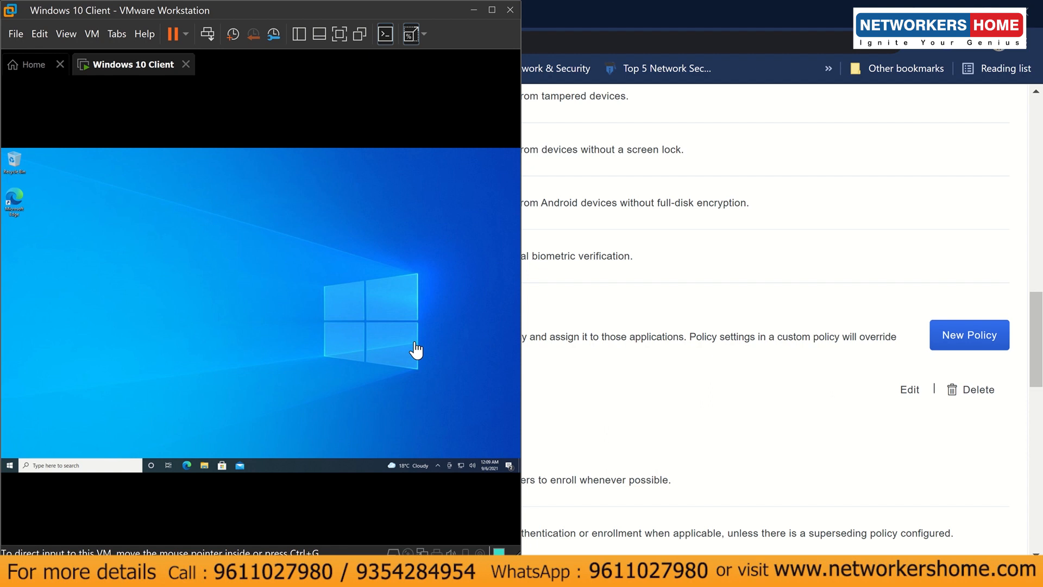
pyautogui.click(11, 467)
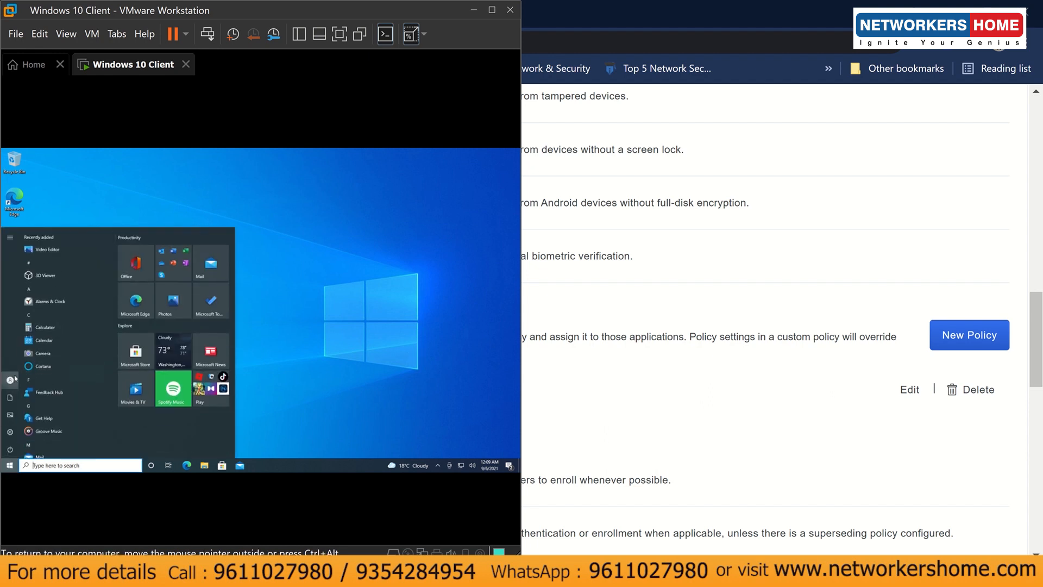
pyautogui.click(12, 379)
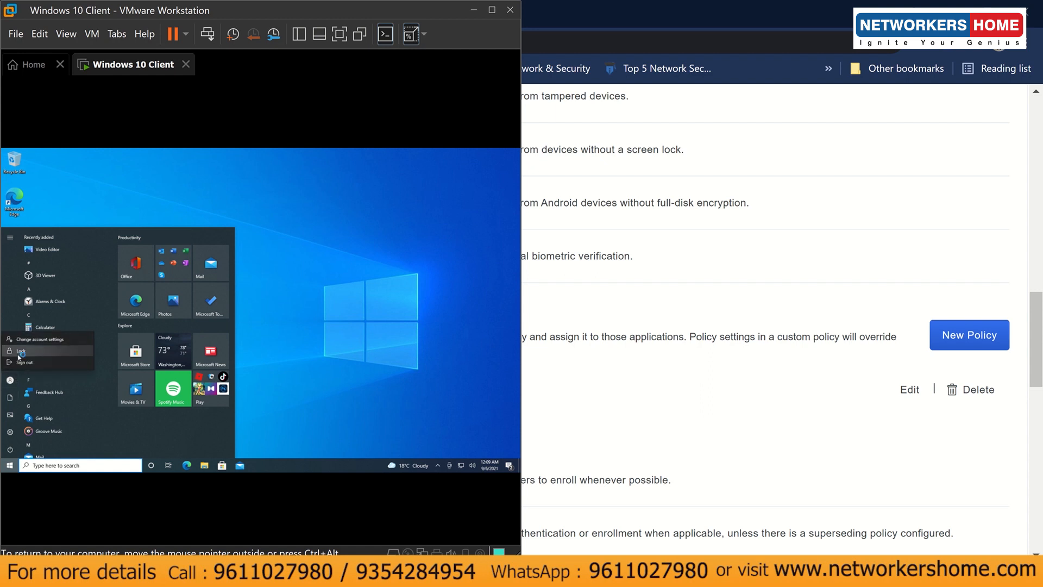
pyautogui.click(18, 354)
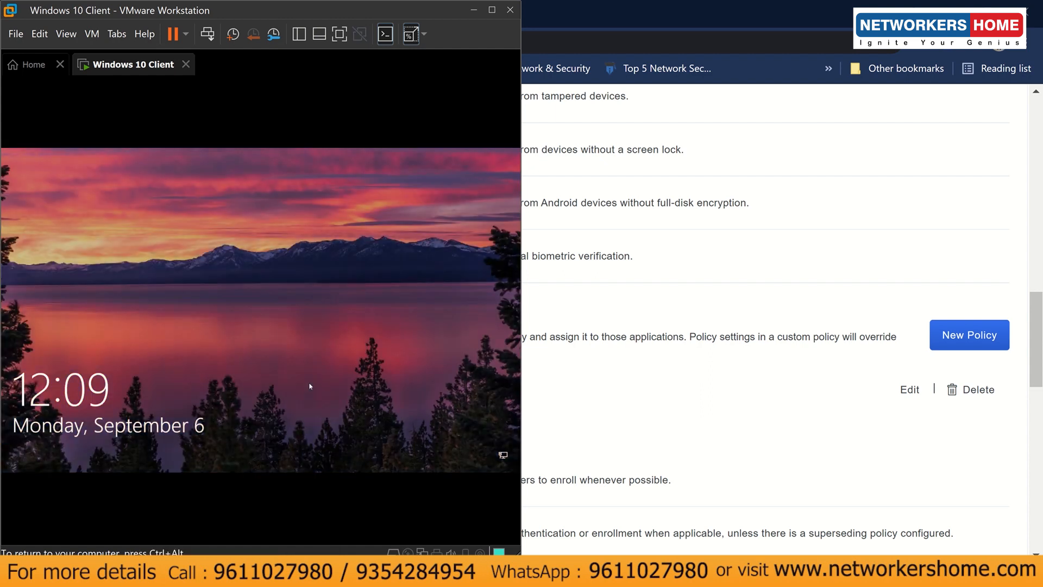
pyautogui.click(310, 386)
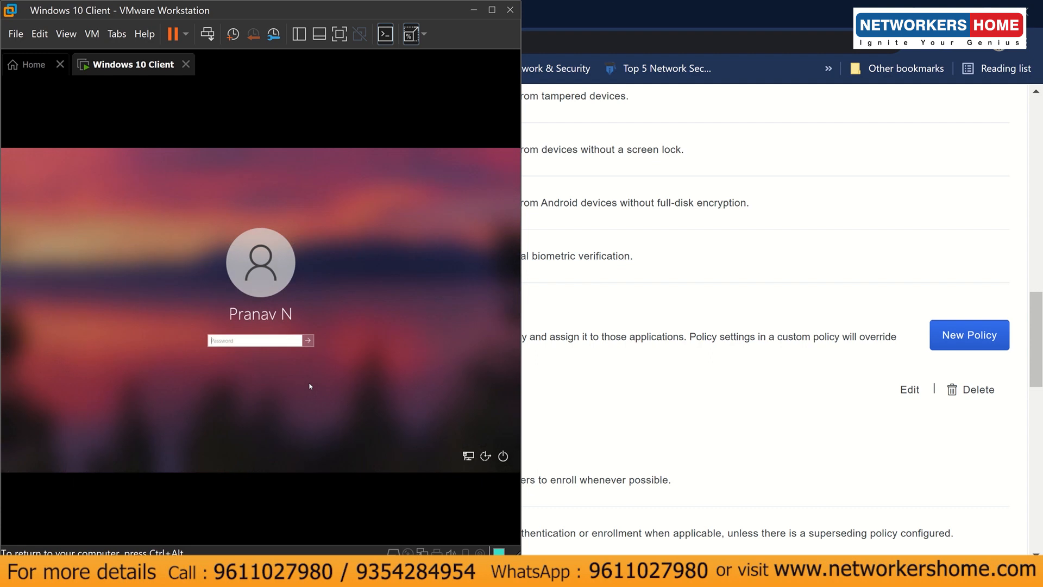
# - Submit the Windows password and send a Duo Push, with the phone mirror moved right
pyautogui.write('*')
pyautogui.moveTo(467, 575)
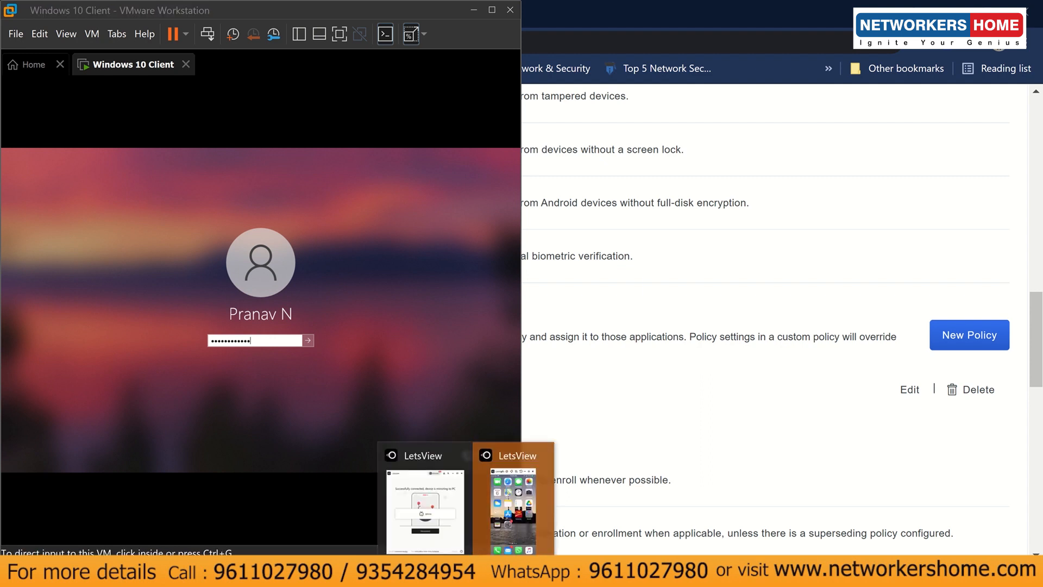
pyautogui.click(497, 509)
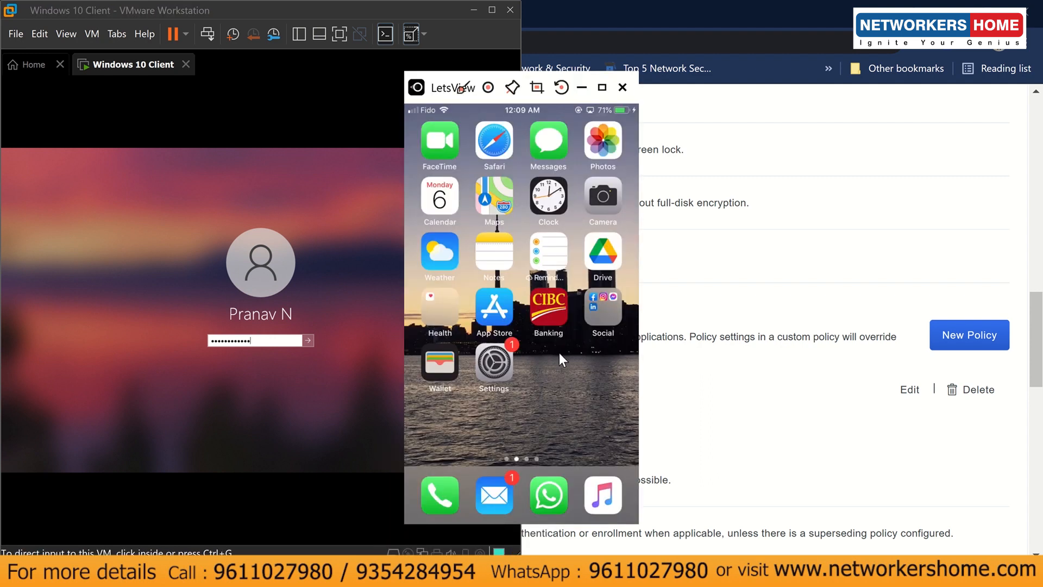
pyautogui.moveTo(431, 87); pyautogui.dragTo(791, 90)
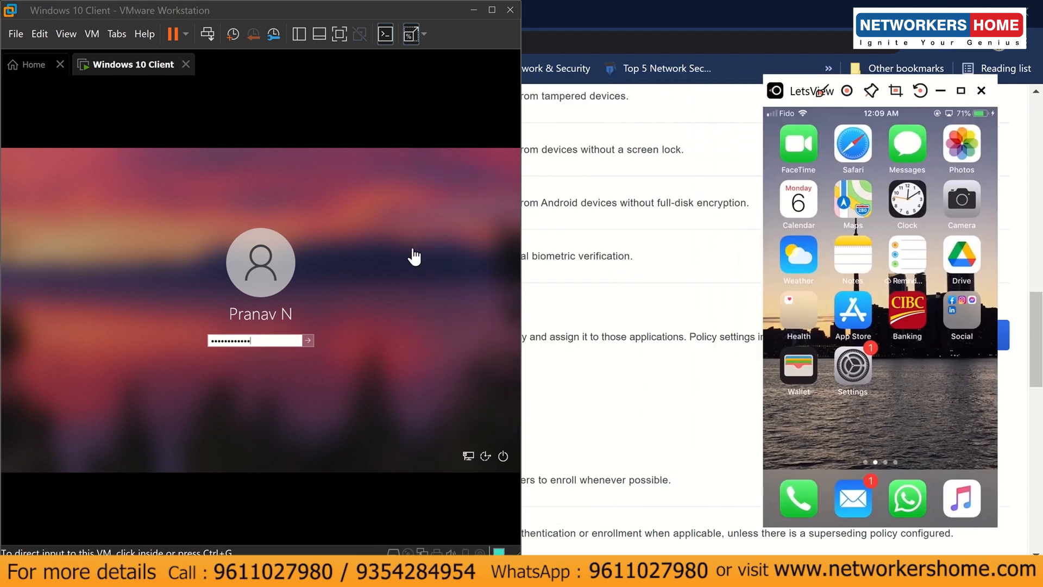
pyautogui.click(288, 344)
pyautogui.press('Return')
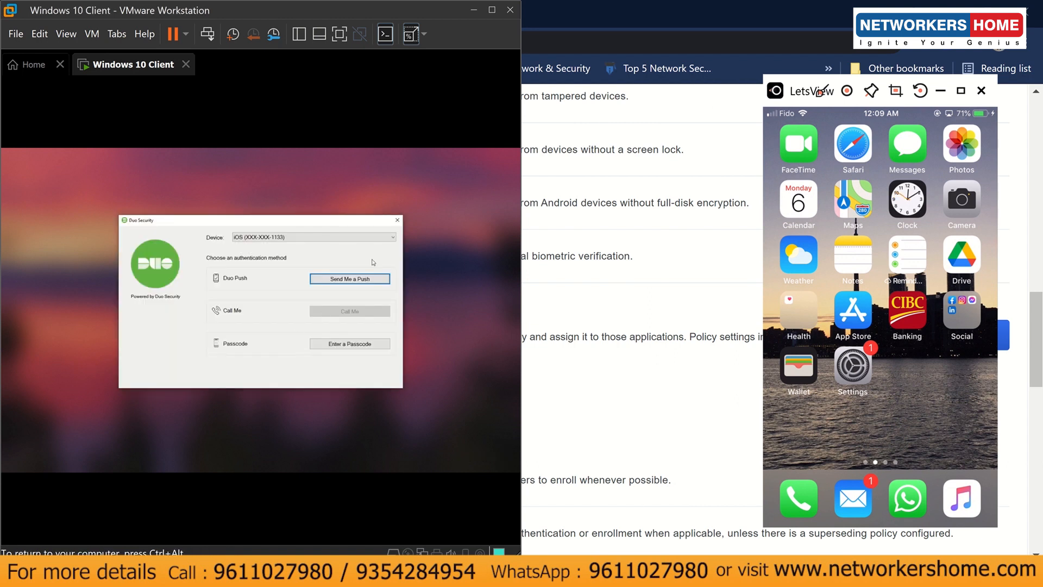
pyautogui.click(372, 280)
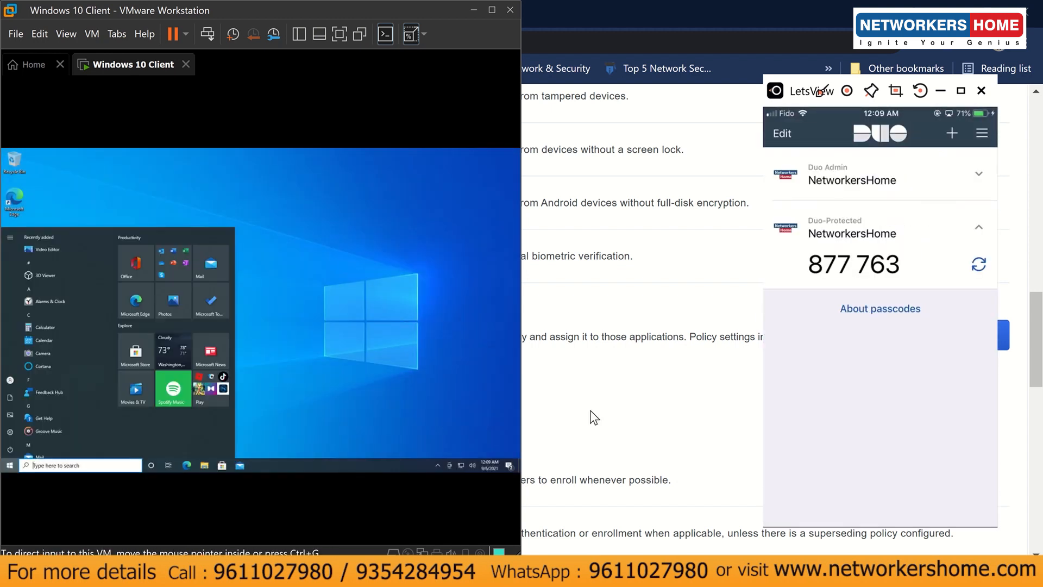
# - Return to the Duo Policies page and open the Windows custom policy for editing
pyautogui.click(594, 417)
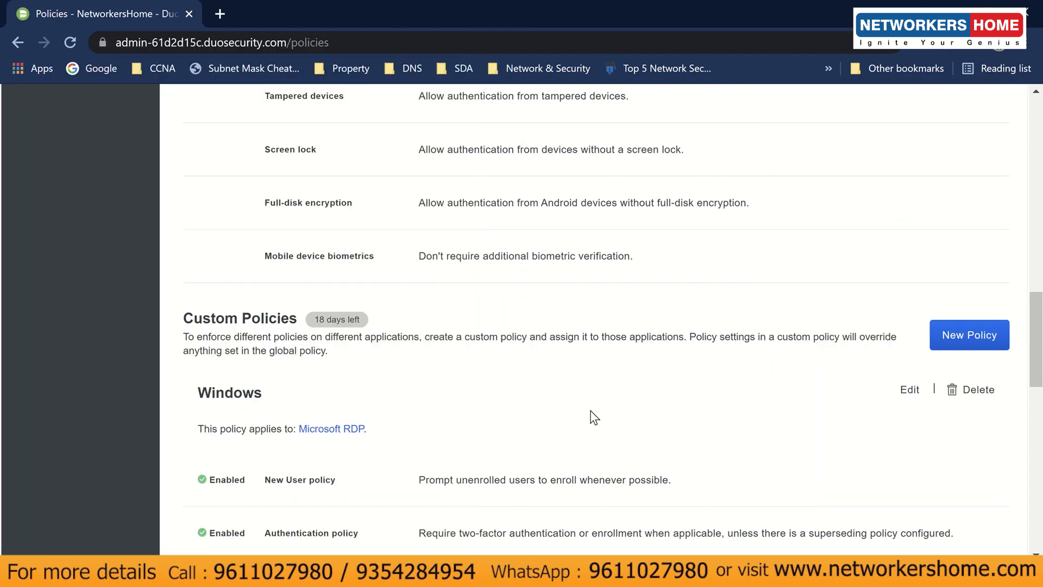
pyautogui.scroll(15, 594, 417)
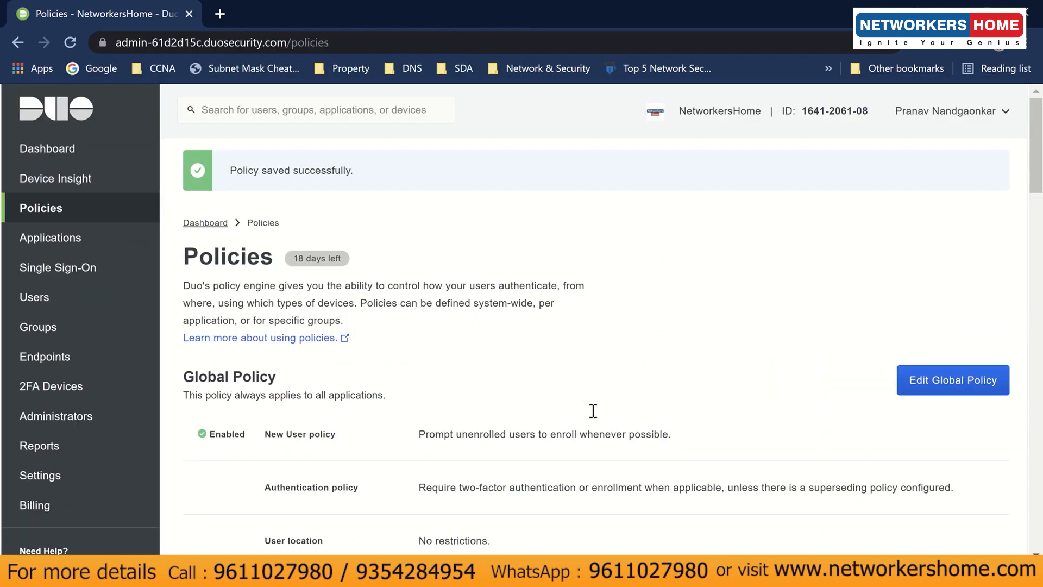
pyautogui.scroll(-7, 594, 417)
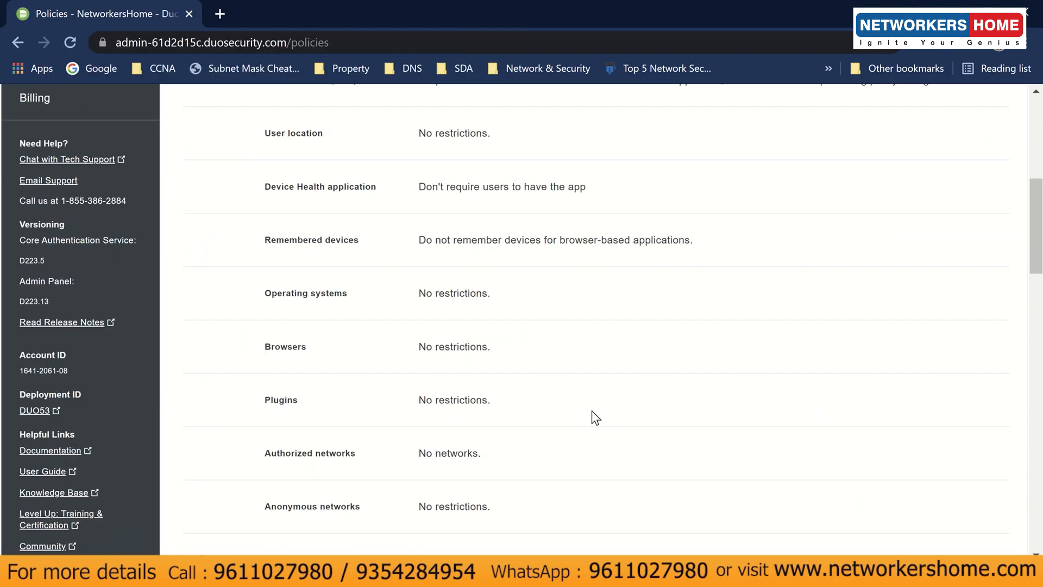
pyautogui.scroll(-10, 595, 417)
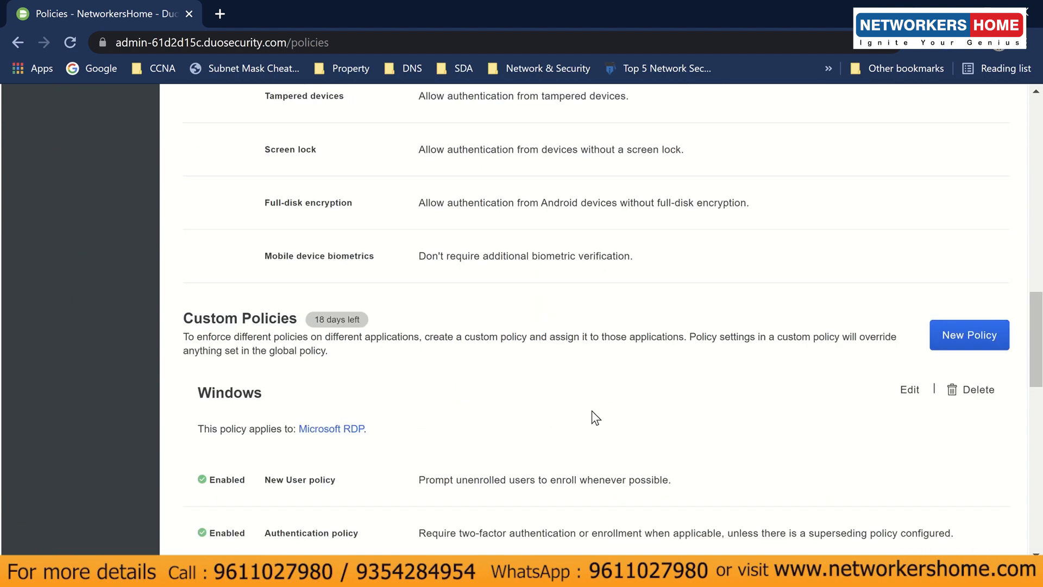
pyautogui.scroll(-12, 596, 417)
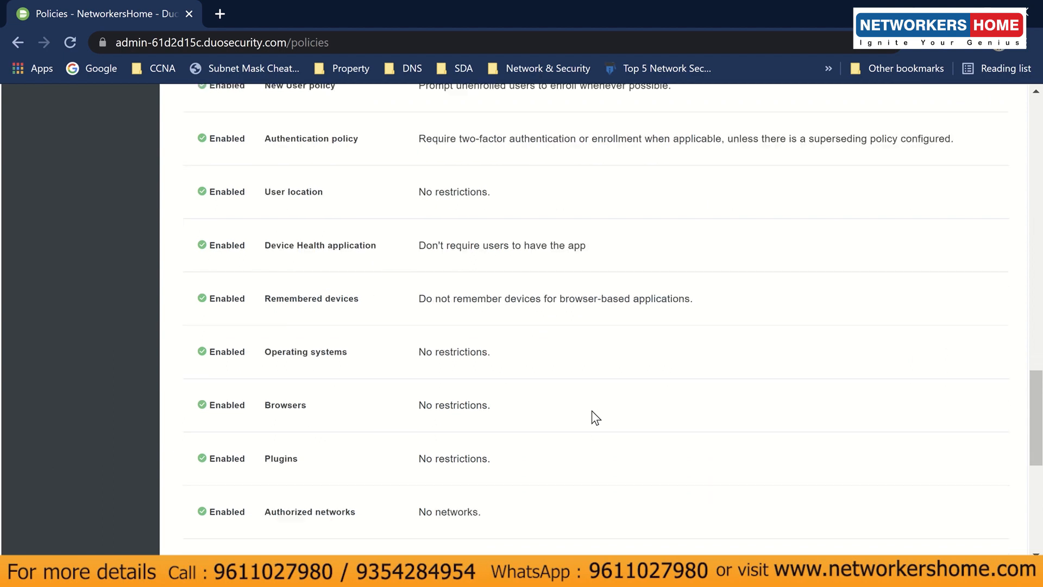
pyautogui.scroll(12, 595, 414)
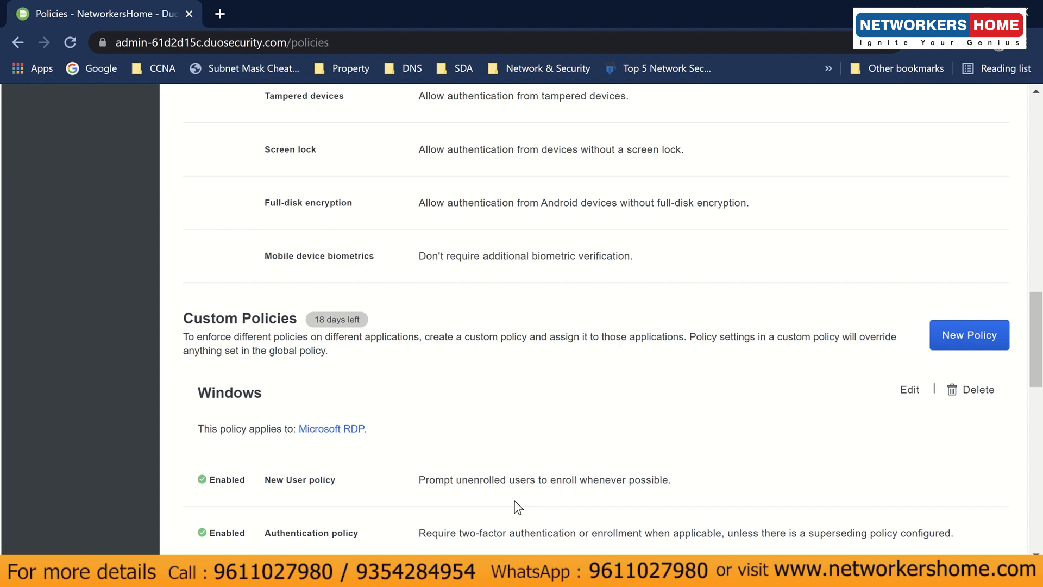
pyautogui.scroll(-3, 516, 508)
pyautogui.scroll(1, 516, 508)
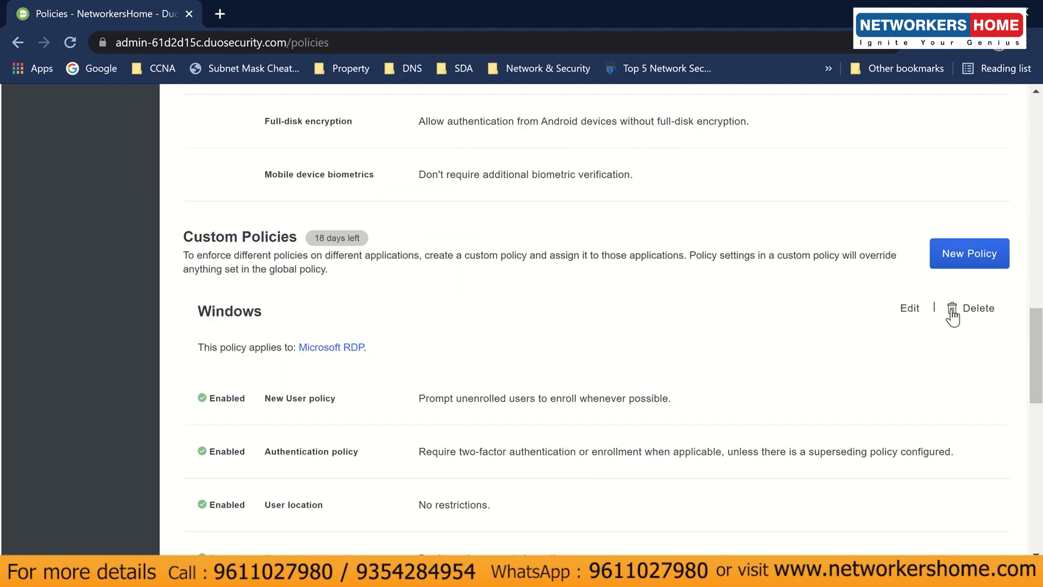
pyautogui.click(903, 316)
# - Enable Duo Mobile passcodes, SMS, Security Keys, WebAuthn and hardware tokens, then save the policy
pyautogui.scroll(-3, 537, 391)
pyautogui.scroll(-10, 537, 391)
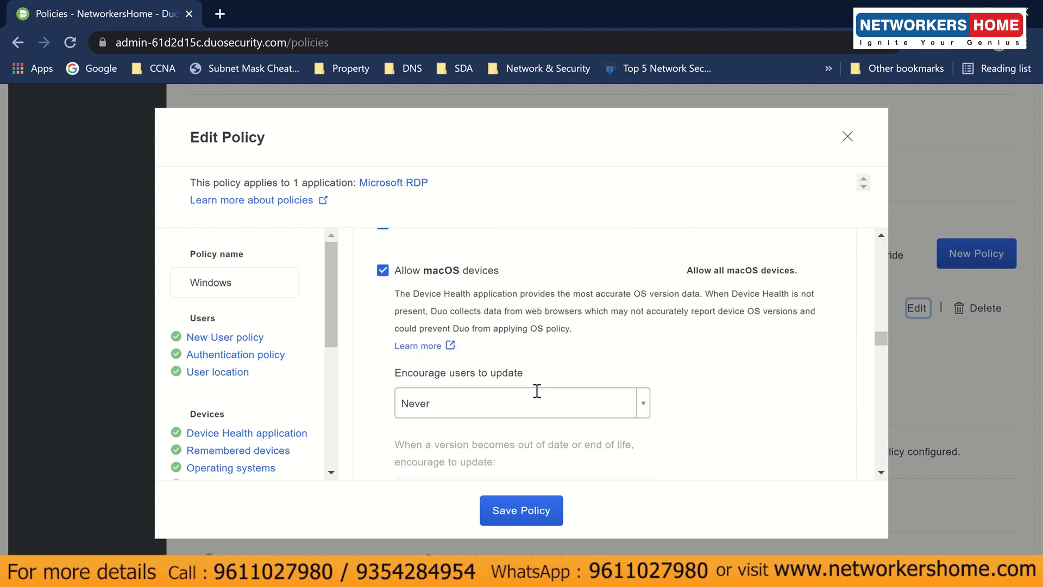
pyautogui.scroll(-6, 537, 391)
pyautogui.click(239, 356)
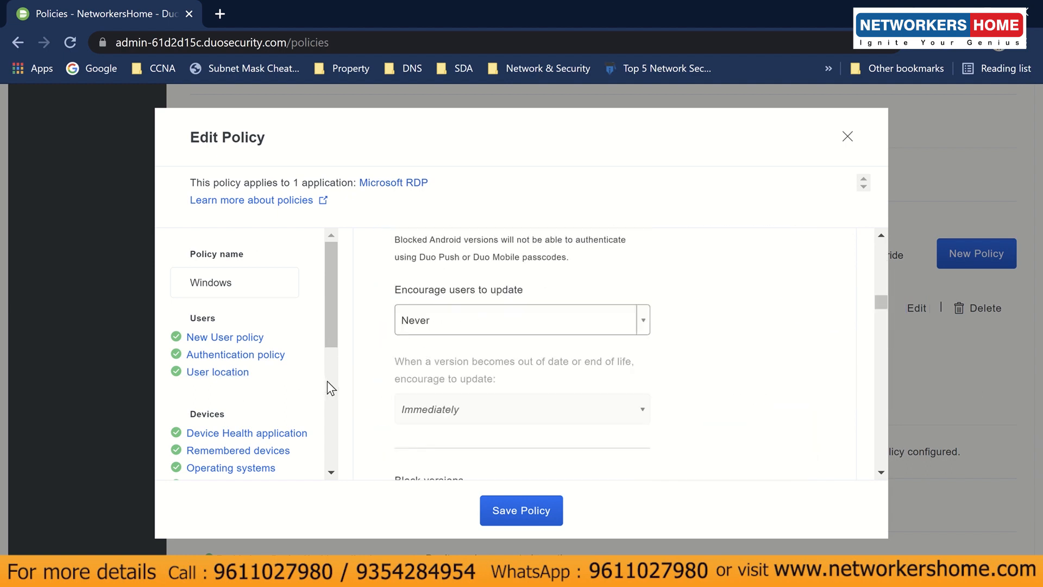
pyautogui.scroll(-3, 327, 381)
pyautogui.click(256, 421)
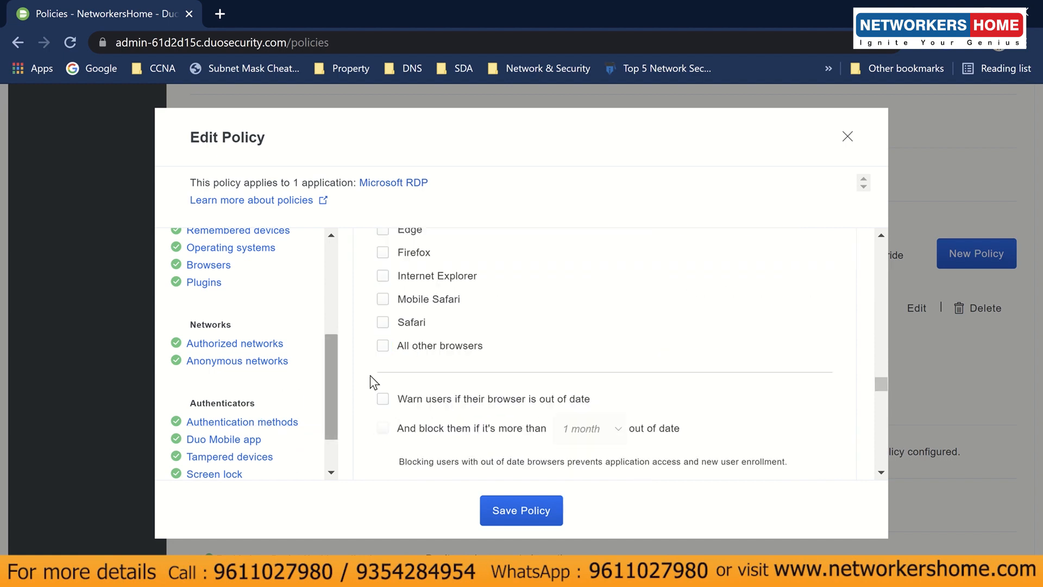
pyautogui.click(399, 345)
pyautogui.click(398, 368)
pyautogui.click(395, 392)
pyautogui.click(391, 419)
pyautogui.scroll(-3, 394, 380)
pyautogui.click(395, 327)
pyautogui.click(513, 513)
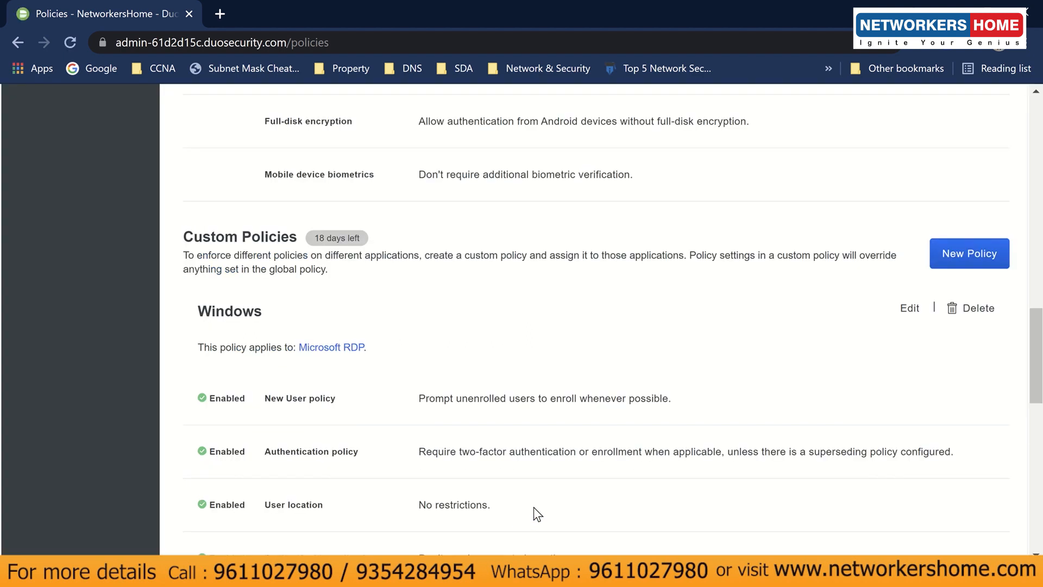
# - Open the Windows policy's Mobile device biometrics section and highlight its description
pyautogui.click(913, 308)
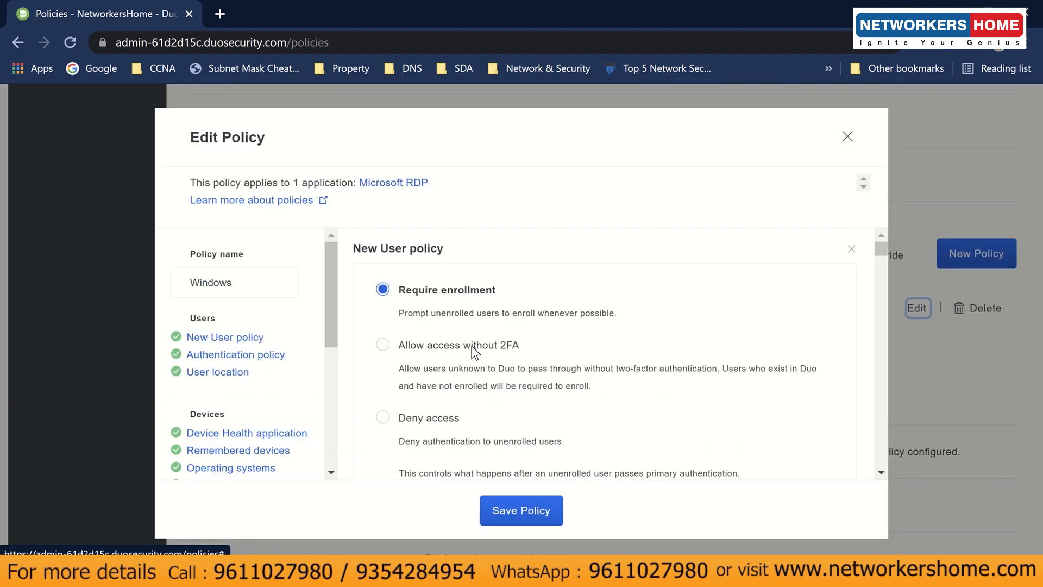
pyautogui.scroll(-10, 477, 361)
pyautogui.scroll(-5, 332, 440)
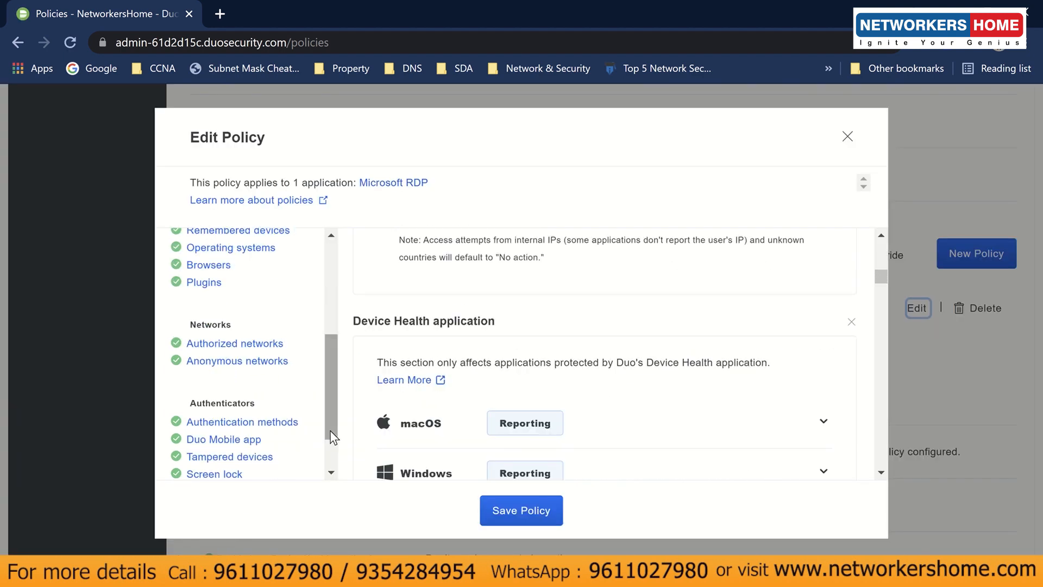
pyautogui.click(293, 455)
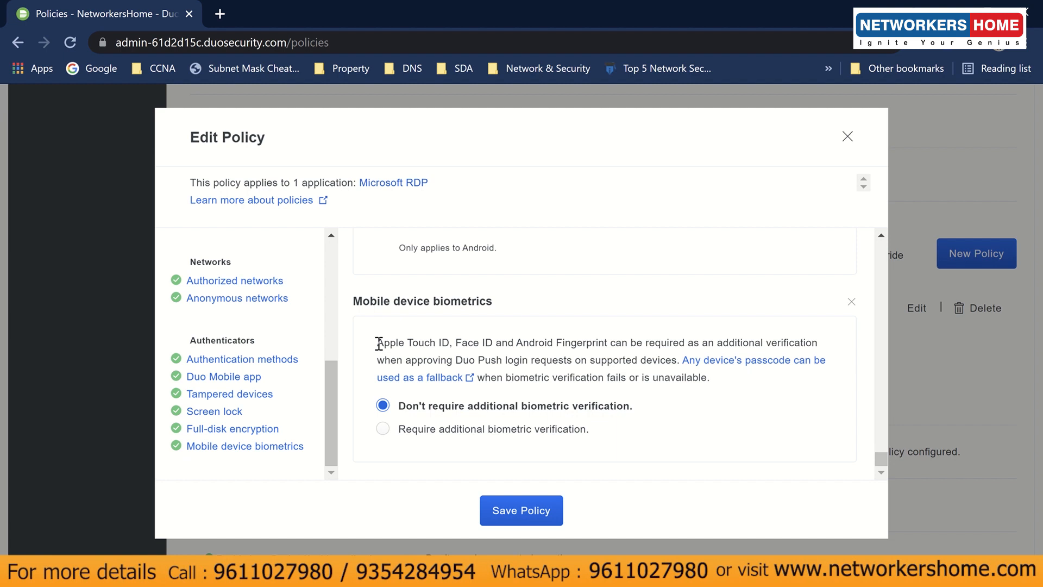
pyautogui.moveTo(379, 343); pyautogui.dragTo(619, 358)
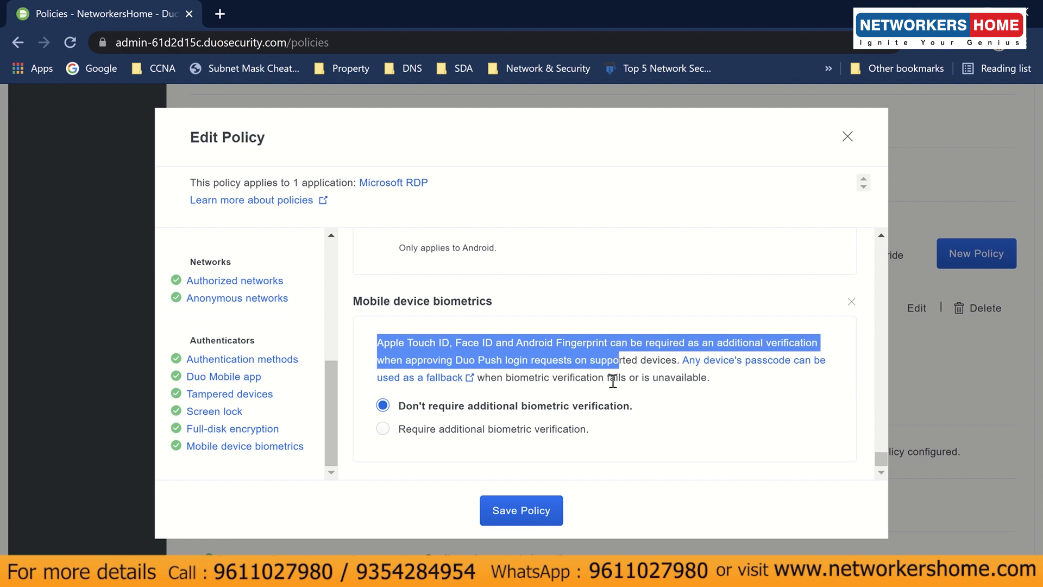
pyautogui.click(612, 380)
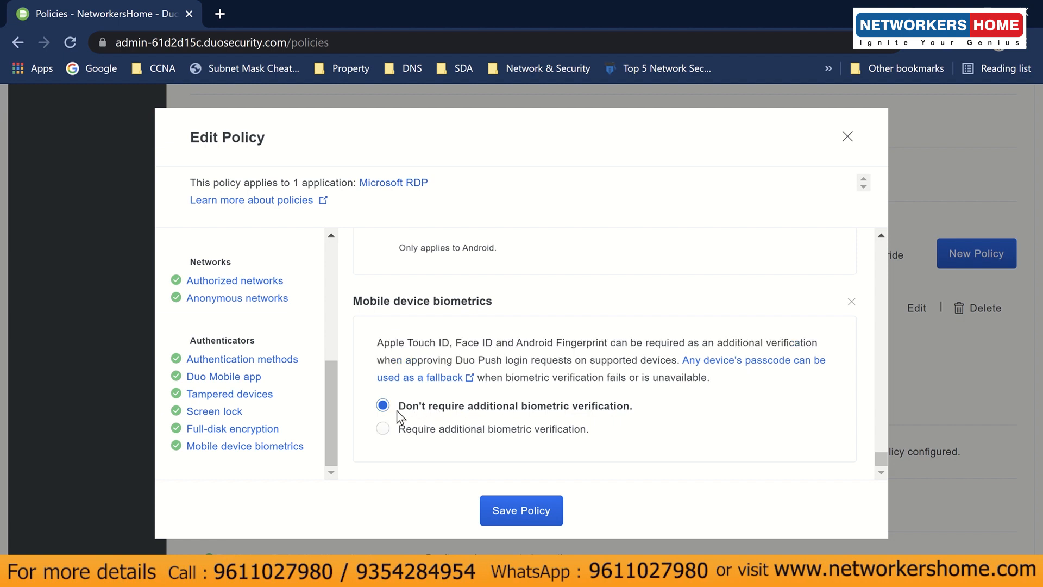
# - Select 'Require additional biometric verification', point out the supported-versions note, and save the policy
pyautogui.click(383, 428)
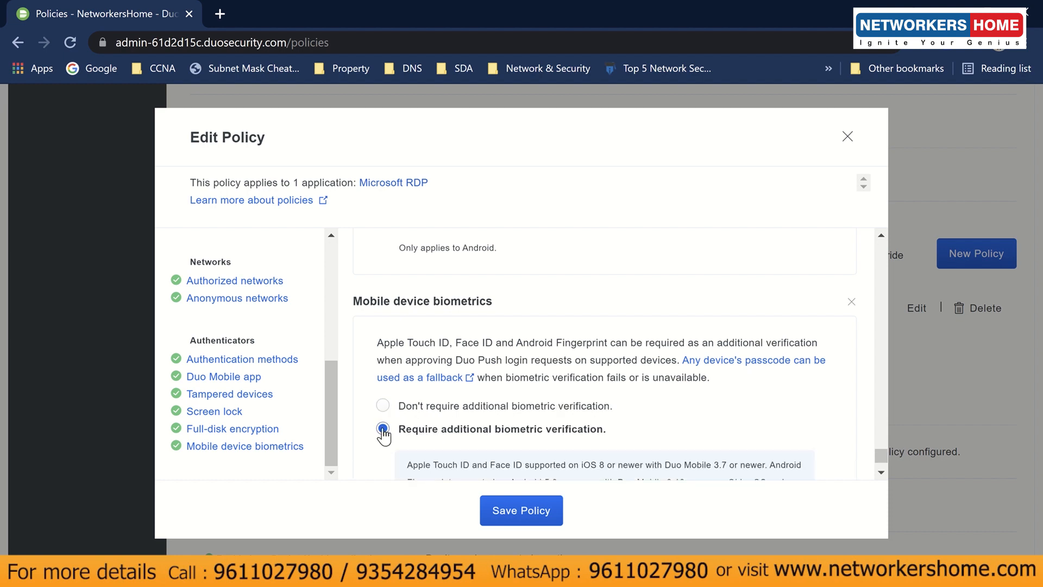
pyautogui.scroll(-2, 465, 434)
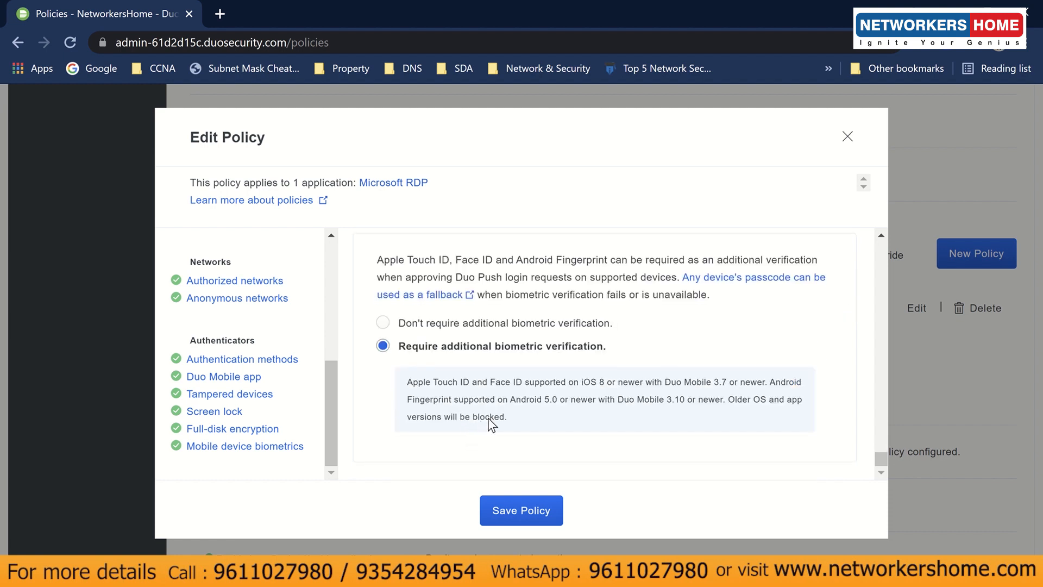
pyautogui.moveTo(409, 381); pyautogui.dragTo(747, 424)
pyautogui.click(721, 415)
pyautogui.click(532, 511)
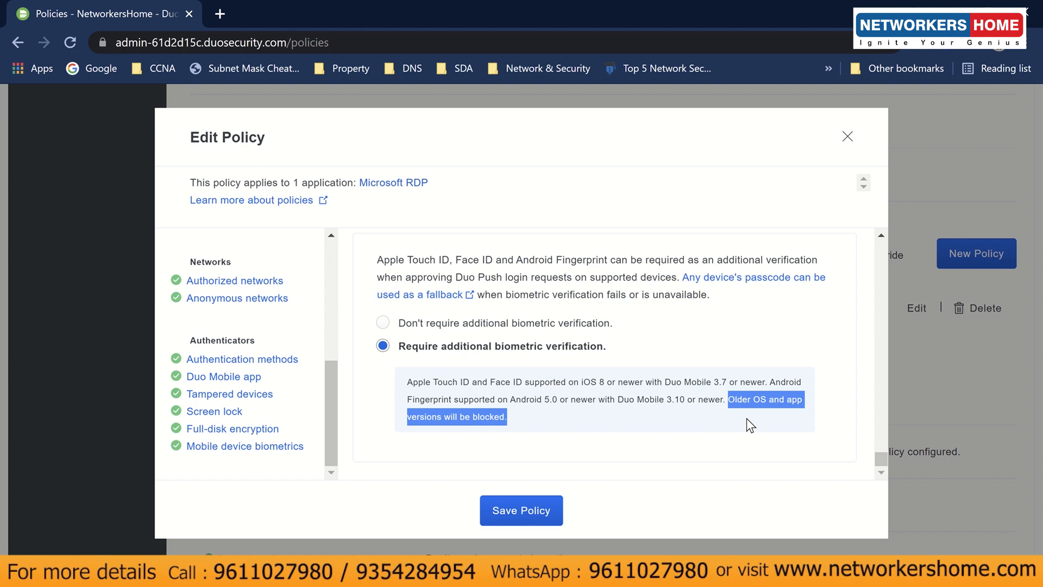
pyautogui.click(747, 418)
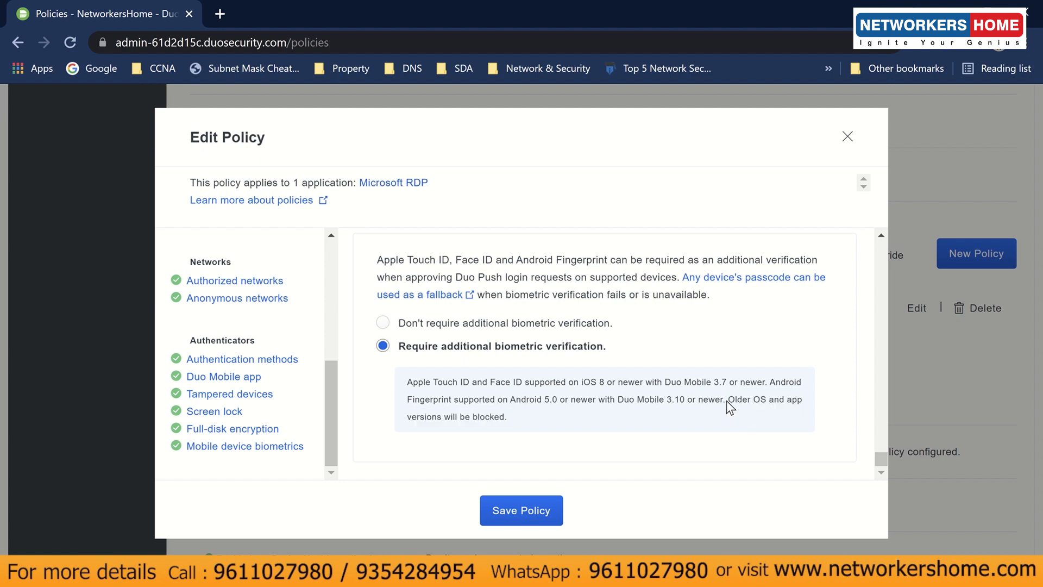
pyautogui.moveTo(726, 400); pyautogui.dragTo(389, 386)
pyautogui.click(408, 399)
pyautogui.click(515, 519)
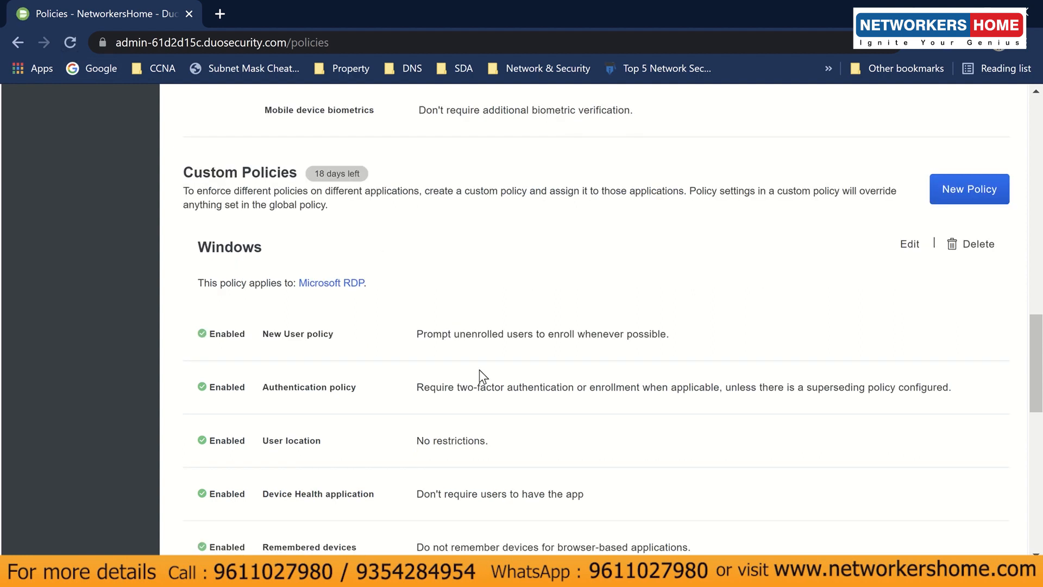
# - View the Authentication Log with 14 authentications via Applications and Reports, then switch to the Windows 10 VM
pyautogui.scroll(2, 587, 386)
pyautogui.scroll(13, 587, 386)
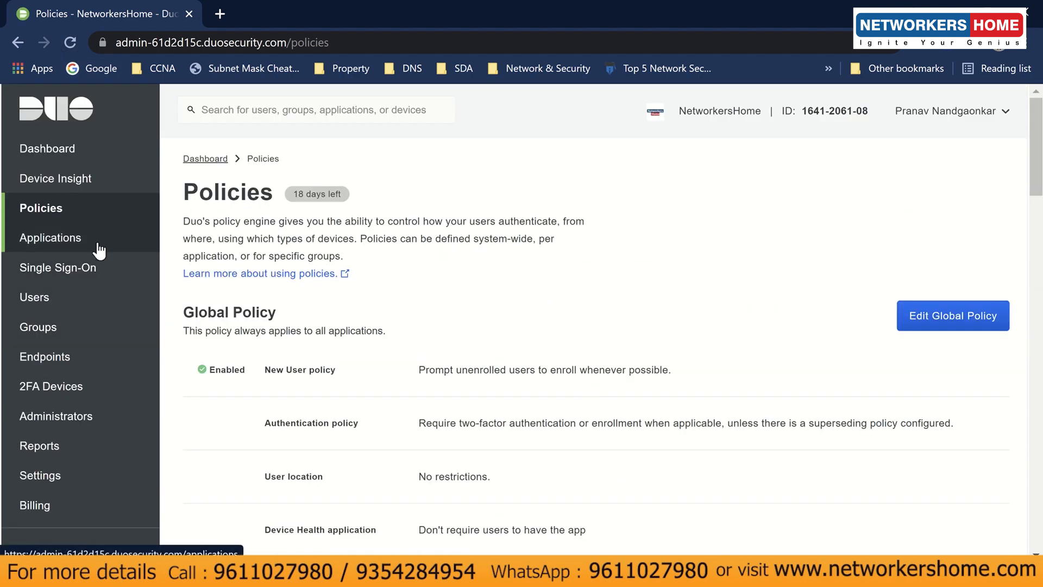
pyautogui.click(98, 244)
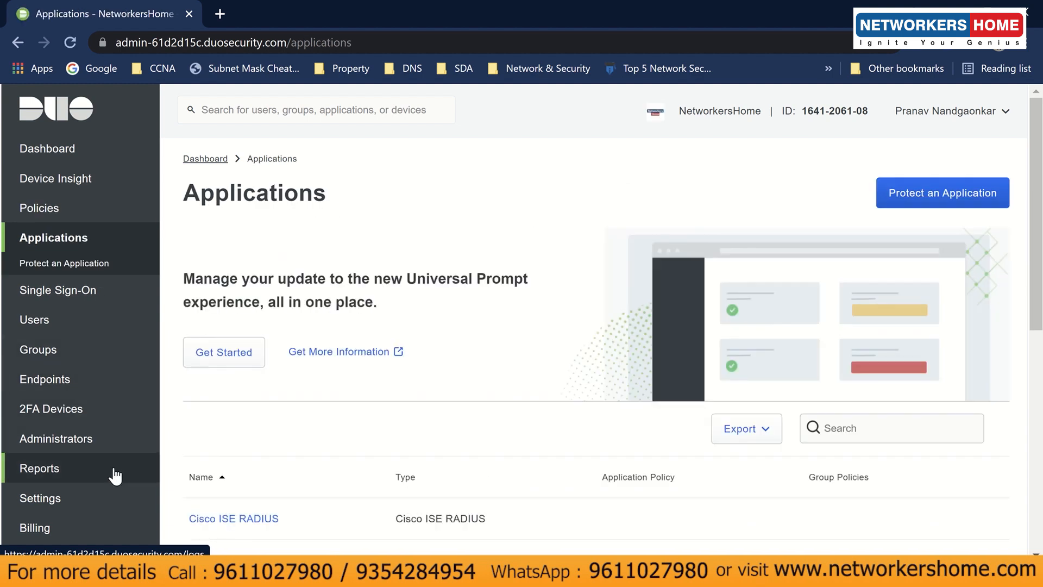
pyautogui.scroll(-2, 111, 459)
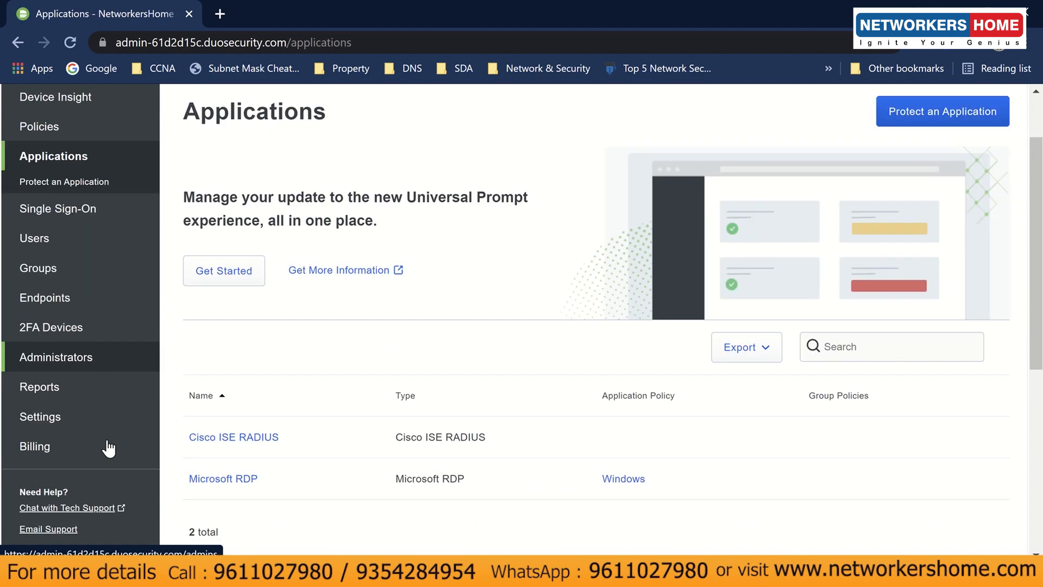
pyautogui.click(101, 392)
pyautogui.scroll(-5, 532, 446)
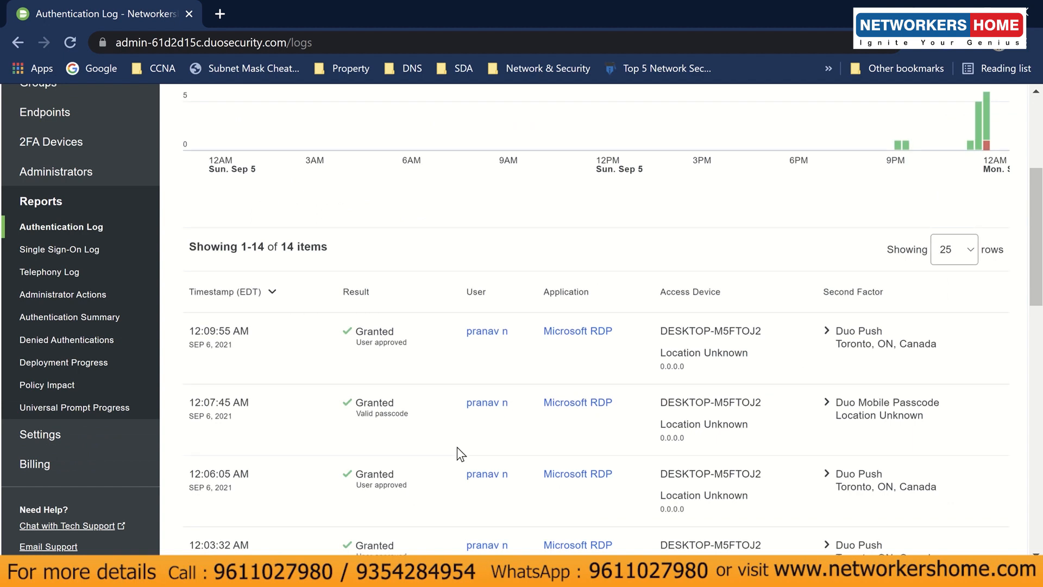
pyautogui.scroll(5, 459, 454)
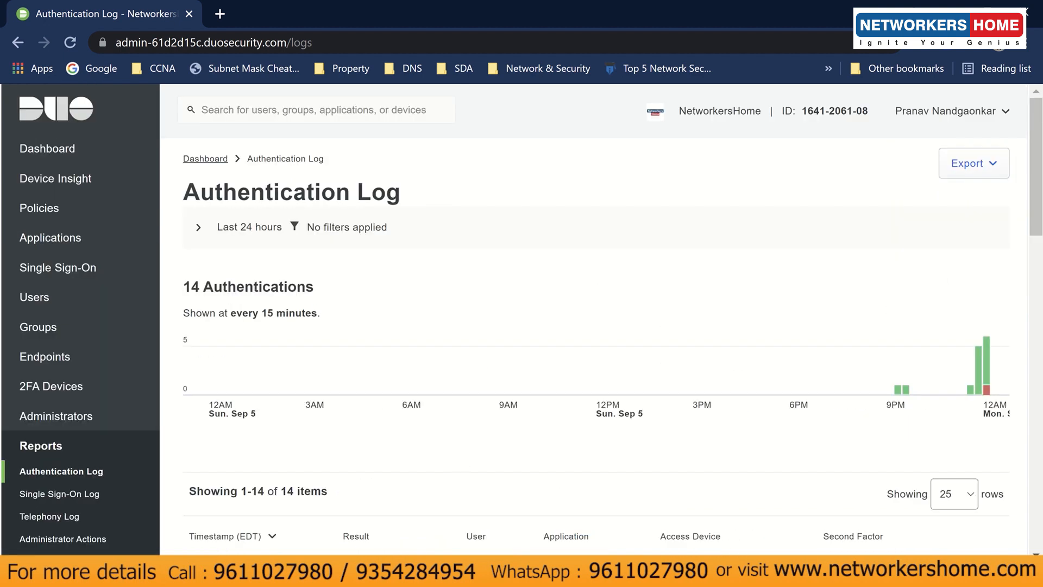
pyautogui.click(426, 485)
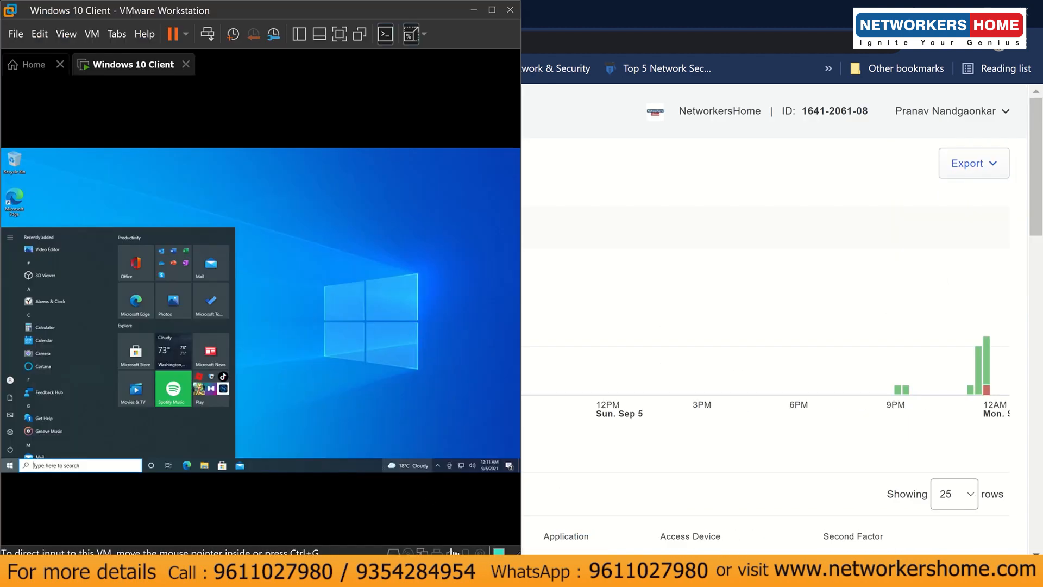
# - Sign out of the Windows session in the VM via Start menu account options
pyautogui.click(256, 417)
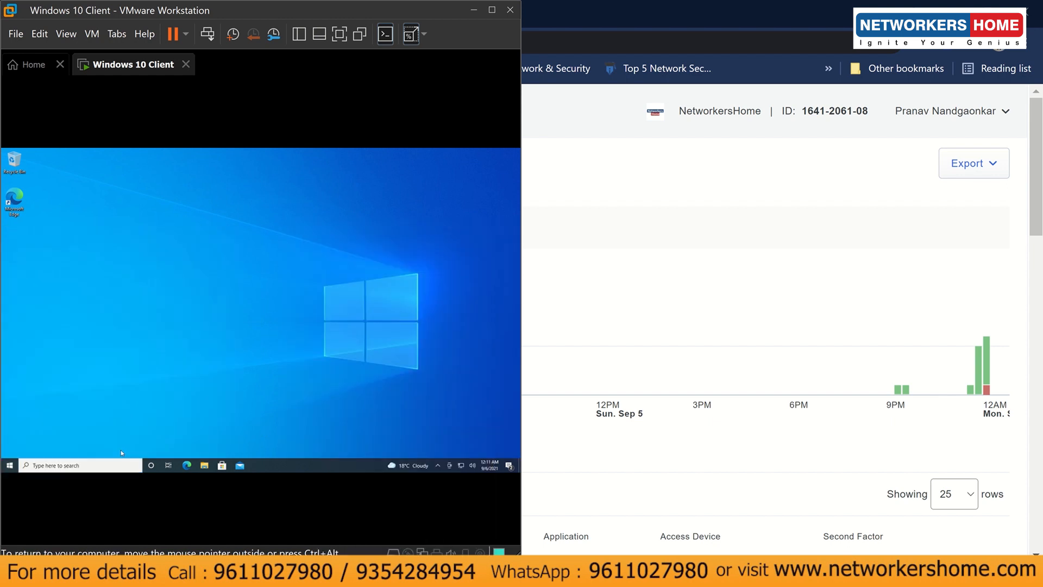
pyautogui.click(10, 465)
pyautogui.click(10, 380)
pyautogui.click(33, 352)
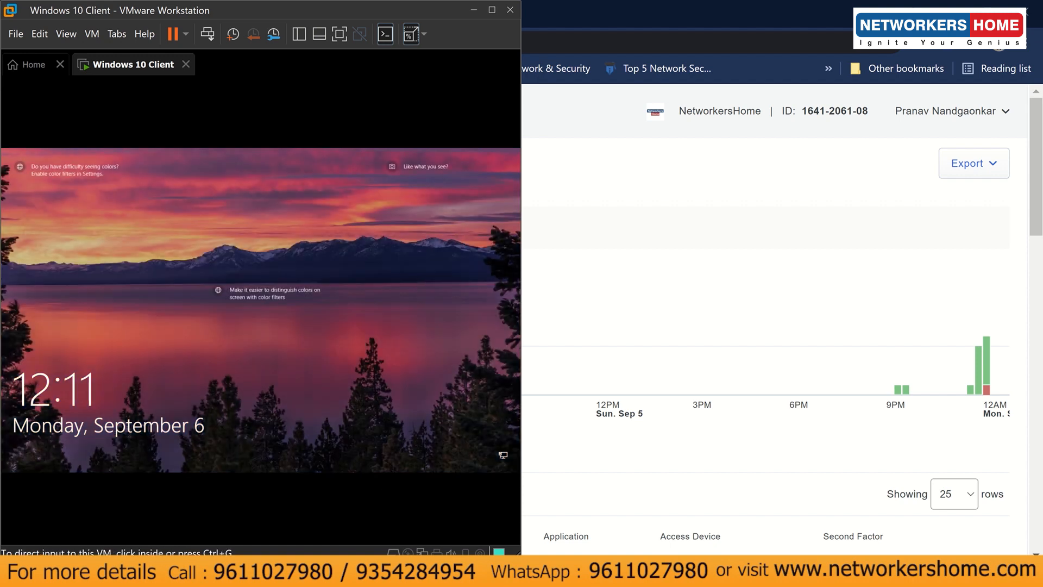
# - Sign back in with the password and a Duo push, then return to the Authentication Log
pyautogui.click(468, 573)
pyautogui.click(525, 513)
pyautogui.click(359, 388)
pyautogui.click(358, 387)
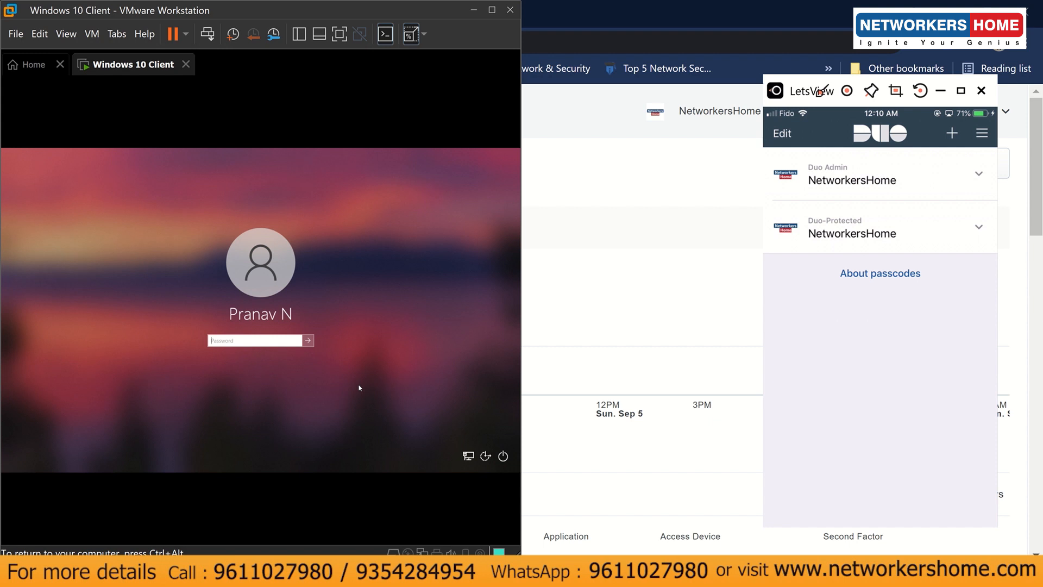
pyautogui.write('•')
pyautogui.press('Return')
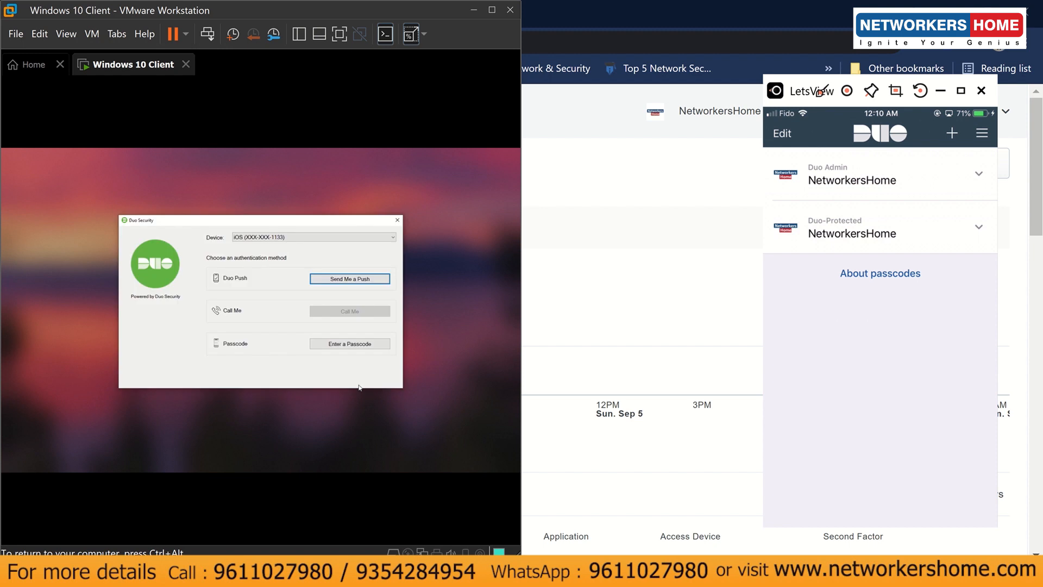
pyautogui.click(325, 280)
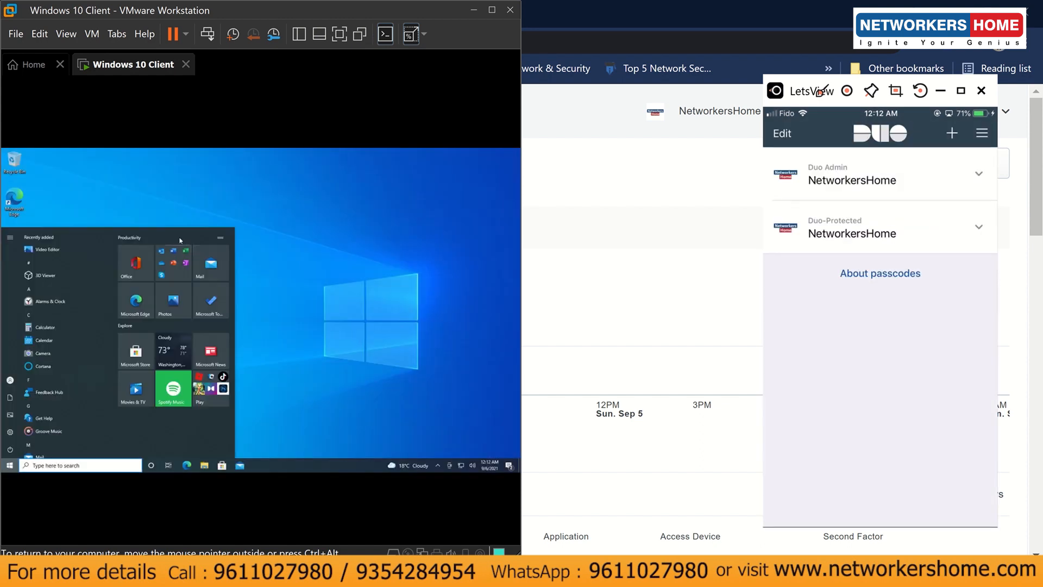
pyautogui.click(301, 314)
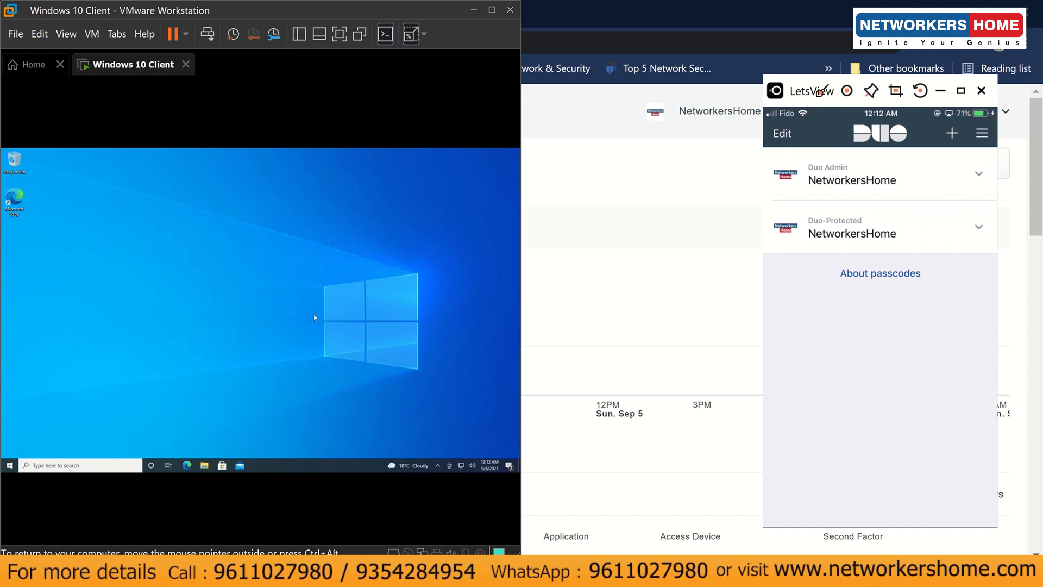
pyautogui.click(571, 445)
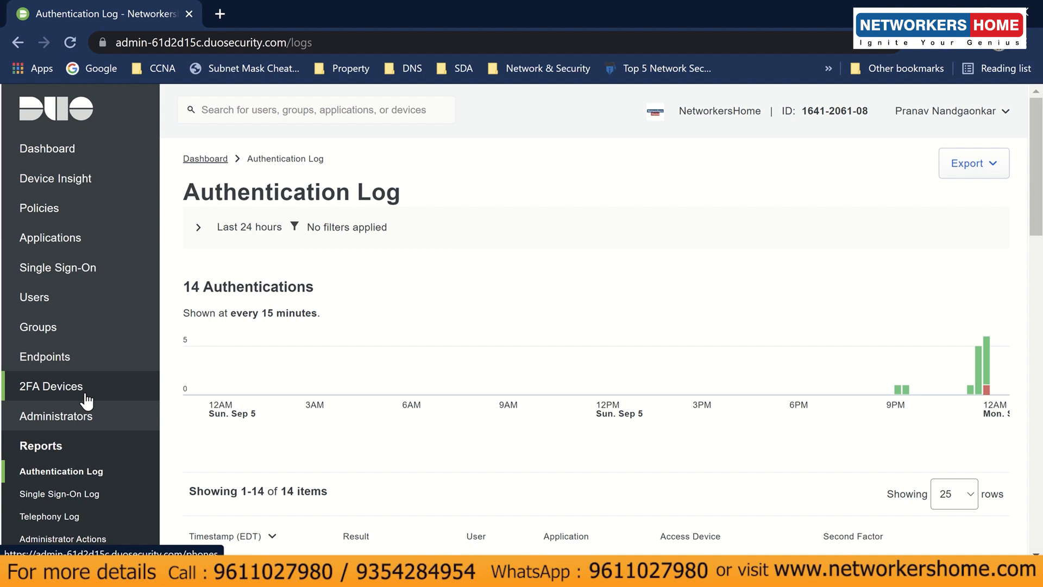
# - Reload the Authentication Log and highlight the newest Granted Microsoft RDP entry, now 15 total
pyautogui.click(89, 472)
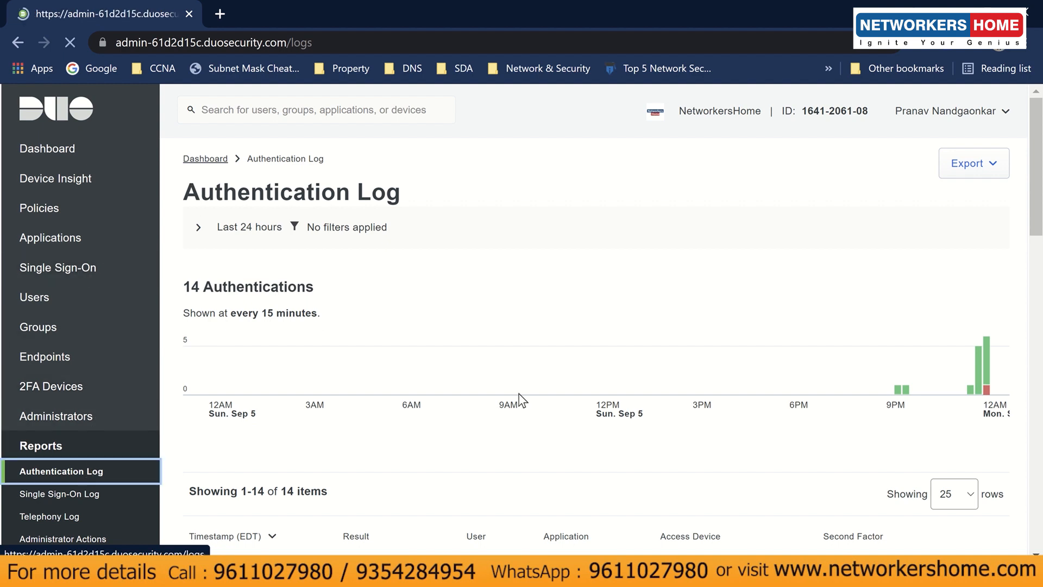
pyautogui.scroll(-7, 512, 401)
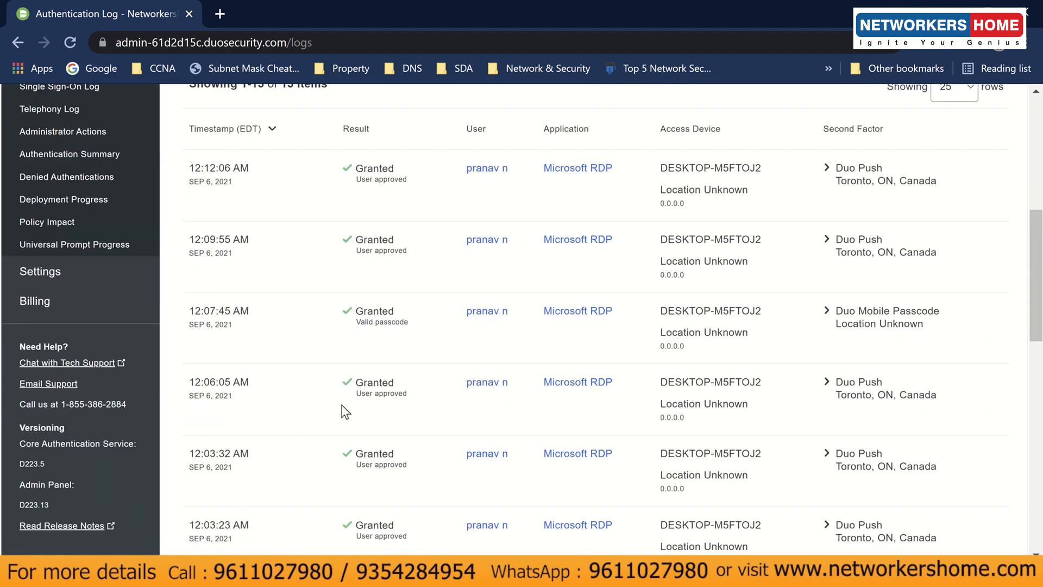
pyautogui.scroll(5, 346, 411)
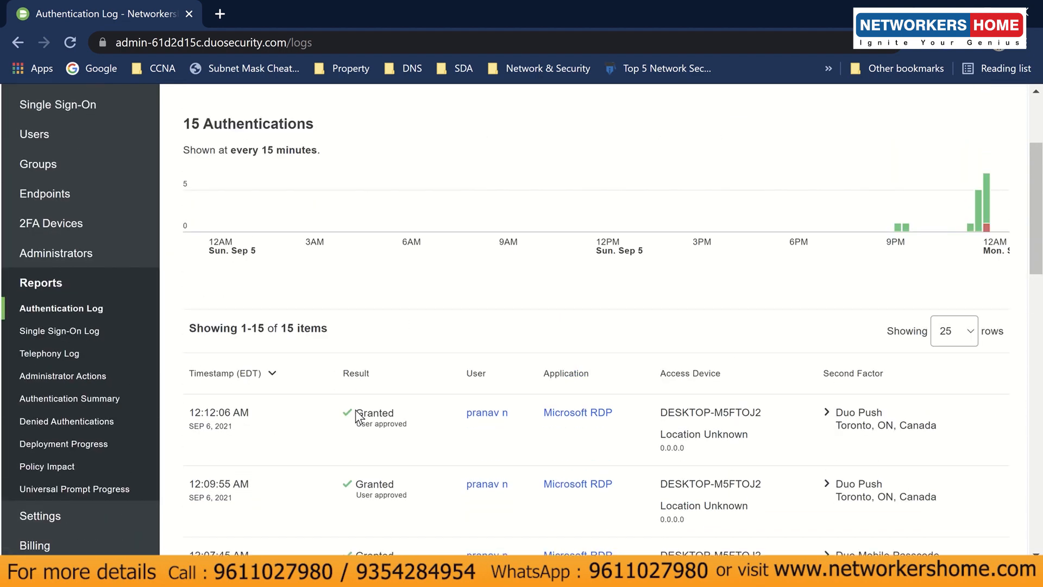
pyautogui.moveTo(357, 412); pyautogui.dragTo(399, 414)
pyautogui.click(401, 420)
pyautogui.scroll(3, 321, 402)
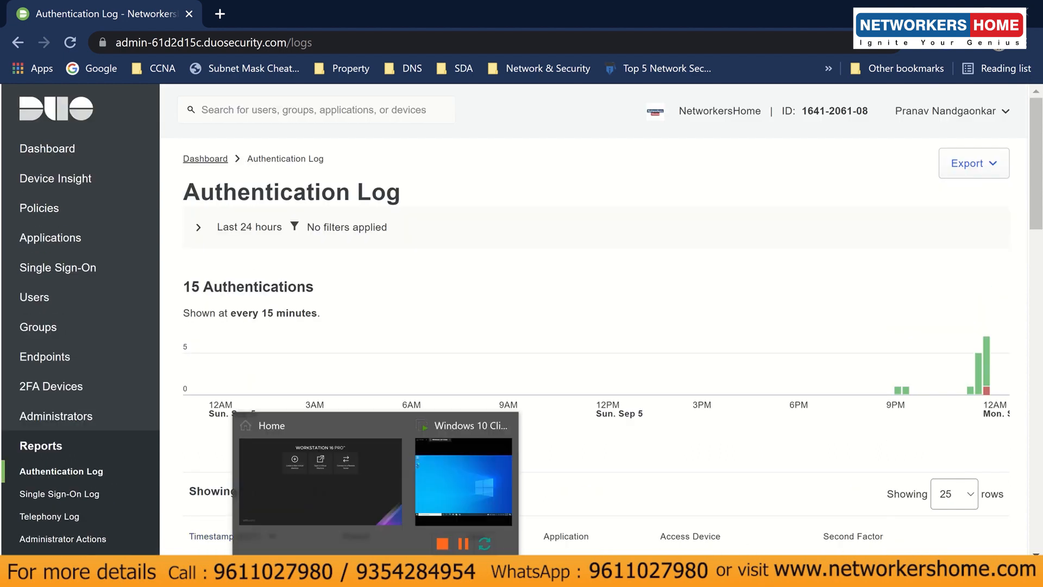
# - Lock the Windows 10 VM from the Start menu's account options and dismiss the lock screen
pyautogui.click(443, 497)
pyautogui.click(9, 465)
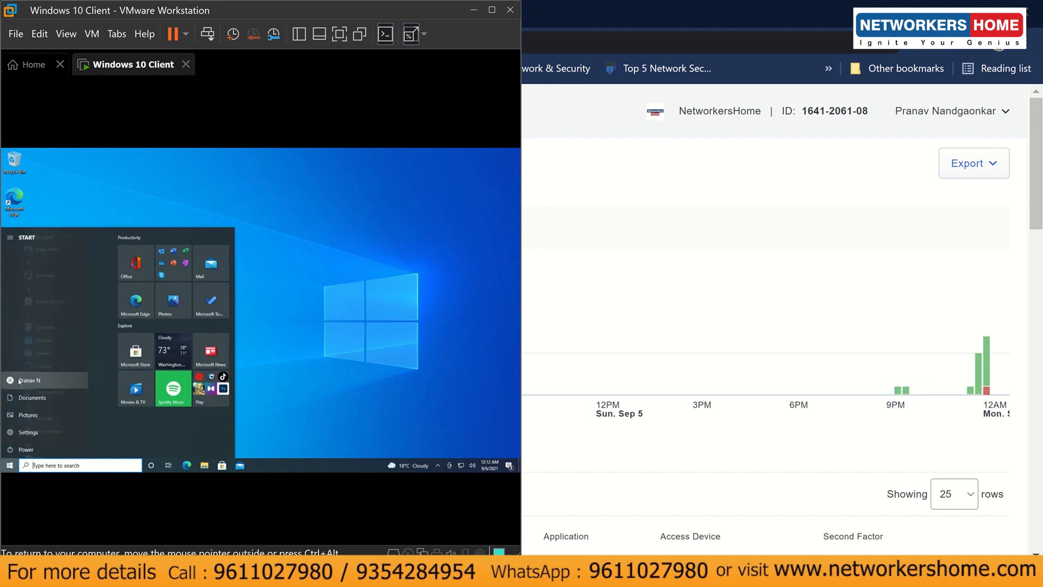
pyautogui.click(16, 379)
pyautogui.click(21, 351)
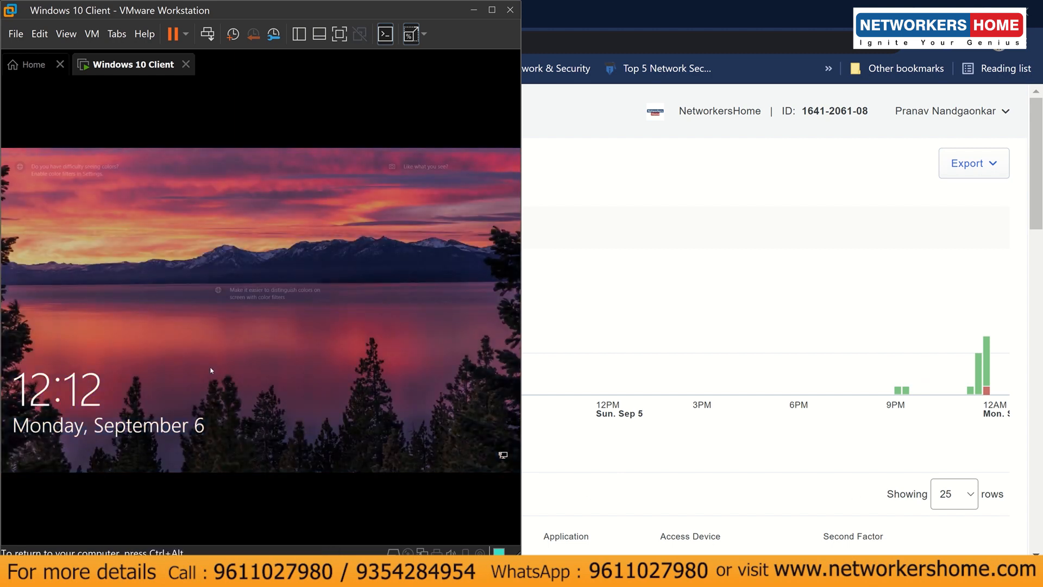
pyautogui.click(212, 369)
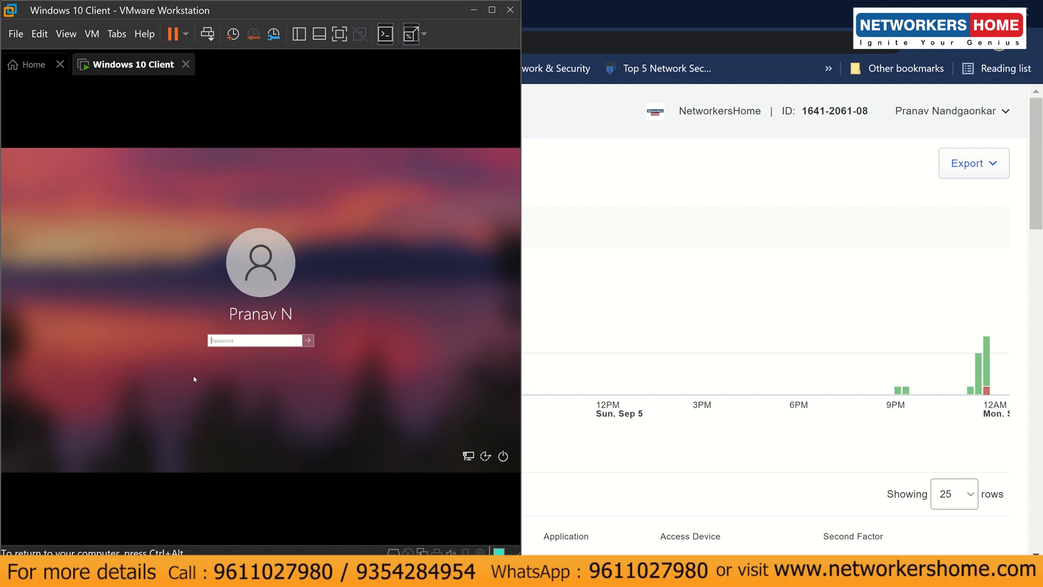
# - Submit the password, send a Duo push, report it fraudulent on the phone, and dismiss the notice
pyautogui.write('••••••••••••')
pyautogui.hotkey('ctrl', 'alt')
pyautogui.click(282, 339)
pyautogui.press('Return')
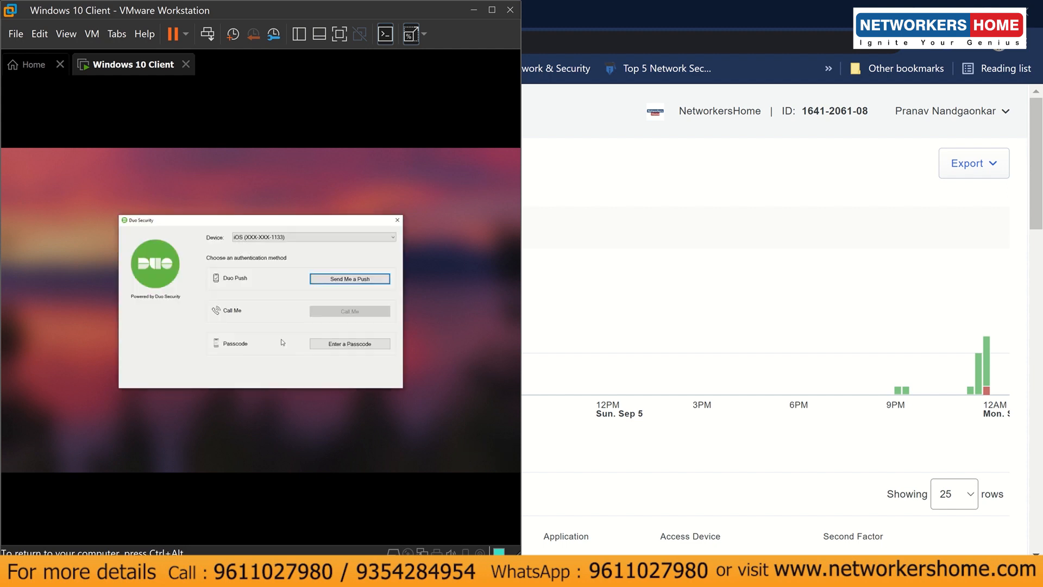
pyautogui.hotkey('ctrl', 'alt')
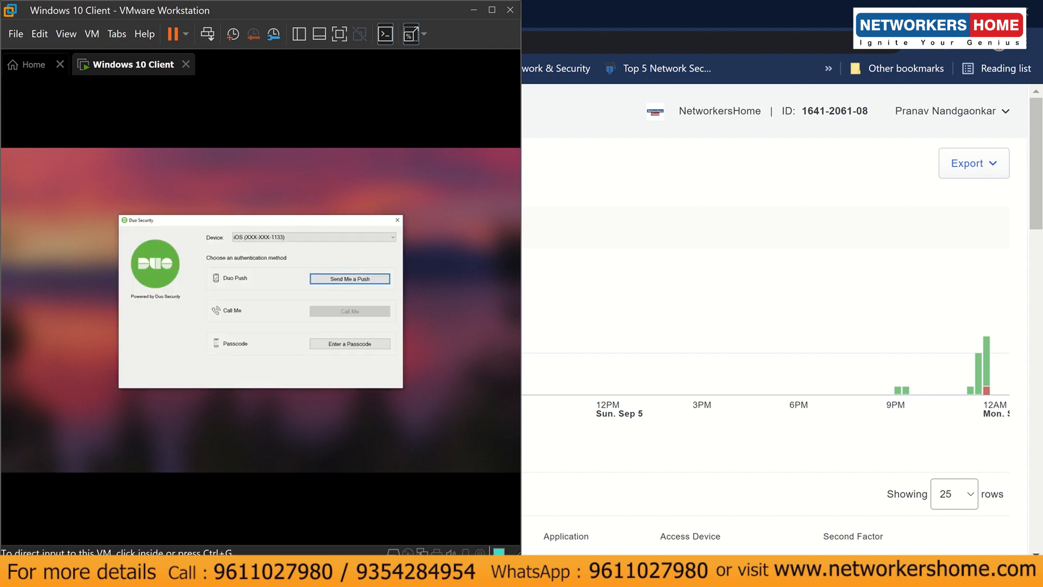
pyautogui.click(469, 572)
pyautogui.click(523, 510)
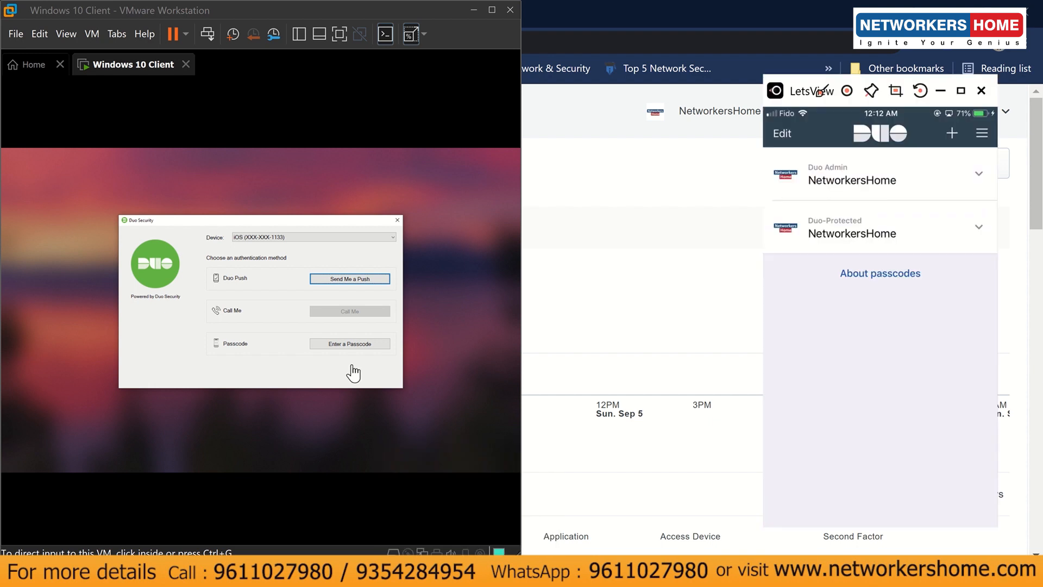
pyautogui.click(351, 280)
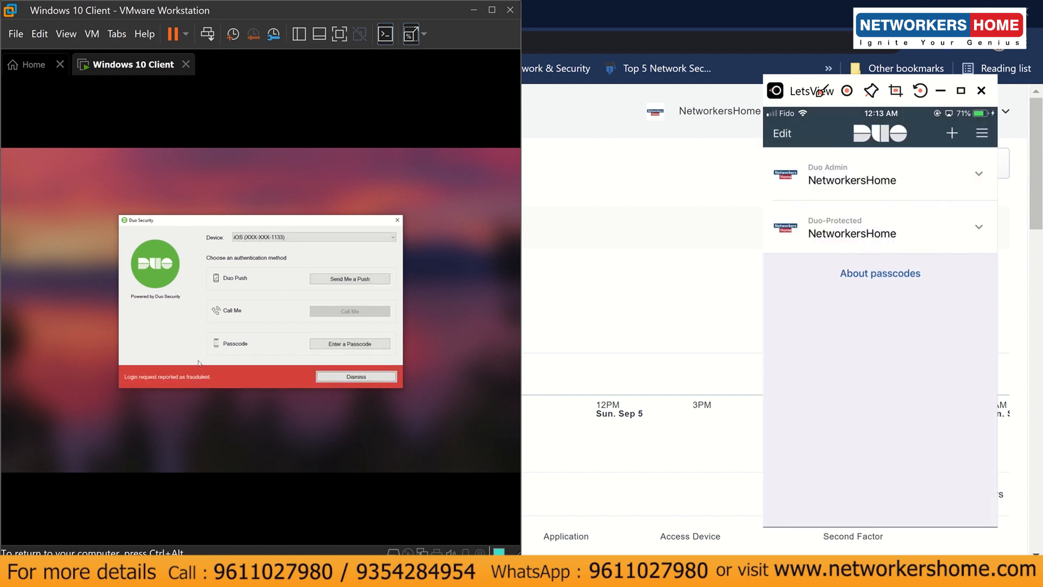
pyautogui.click(323, 377)
# - Reload the Authentication Log and check the newest Denied 'User marked fraud' RDP entry
pyautogui.click(679, 330)
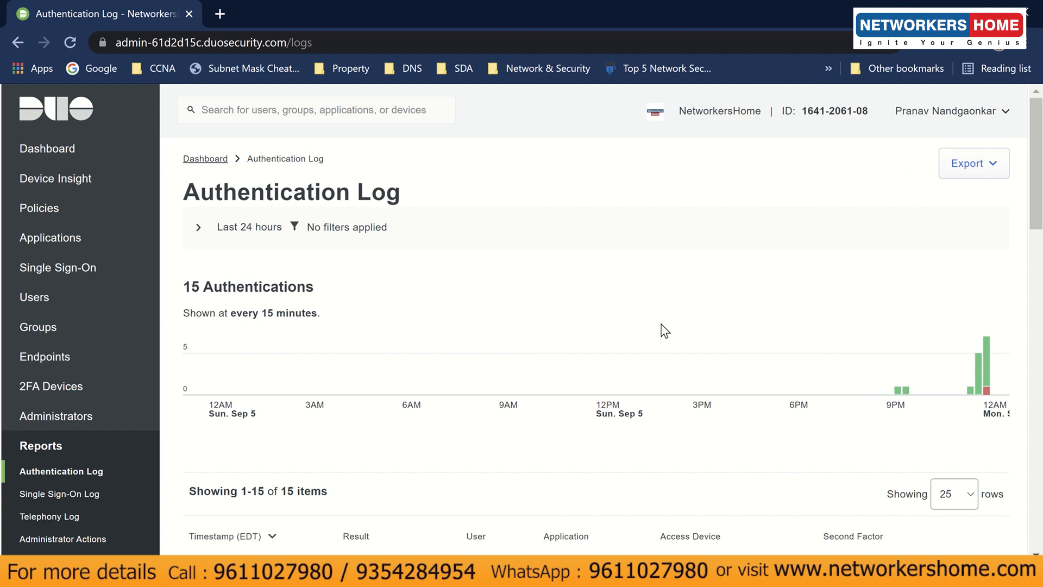
pyautogui.click(69, 37)
pyautogui.scroll(-3, 349, 294)
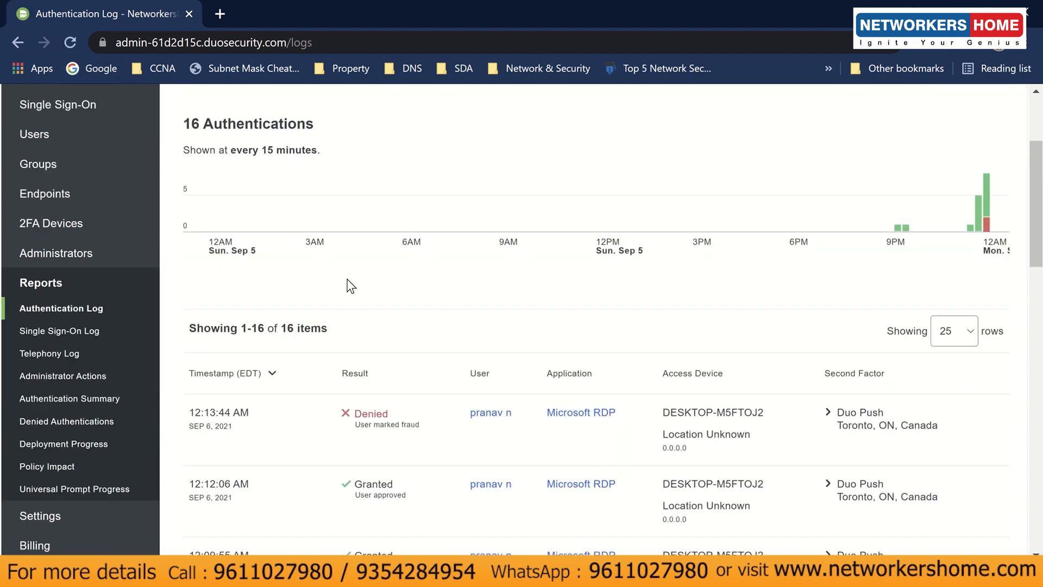
pyautogui.moveTo(415, 421); pyautogui.dragTo(422, 424)
pyautogui.click(422, 424)
pyautogui.scroll(2, 426, 431)
pyautogui.moveTo(989, 308)
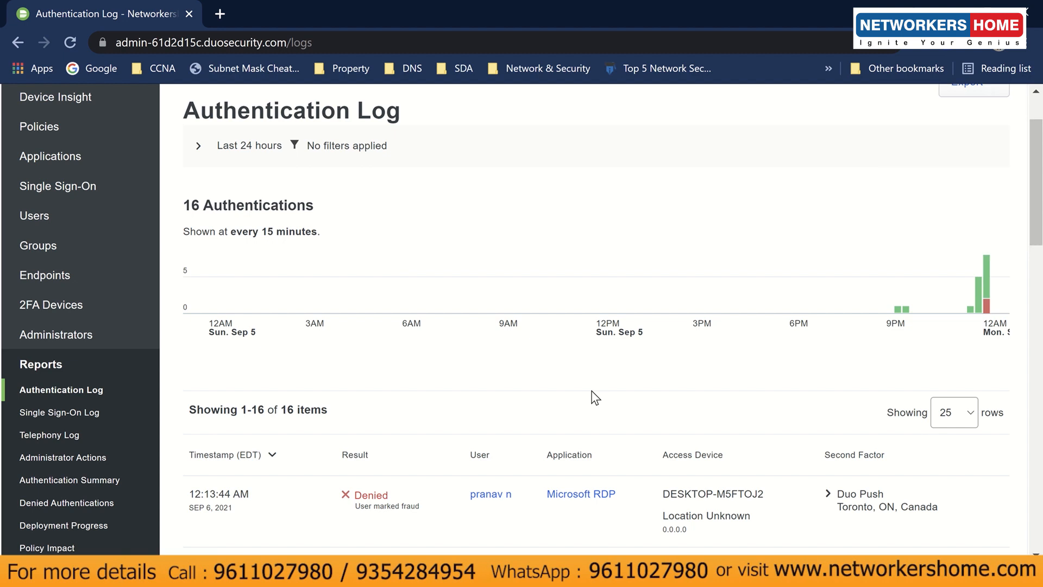
# - Scroll through the log to review the Denied 'Version restricted' authentication rows
pyautogui.scroll(-3, 543, 392)
pyautogui.moveTo(422, 343); pyautogui.dragTo(351, 333)
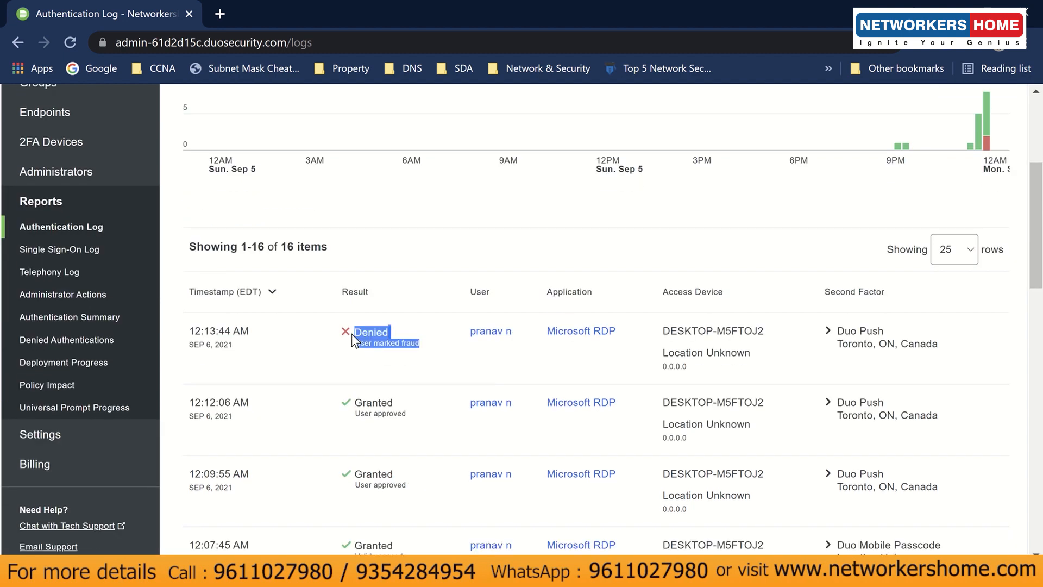
pyautogui.click(356, 336)
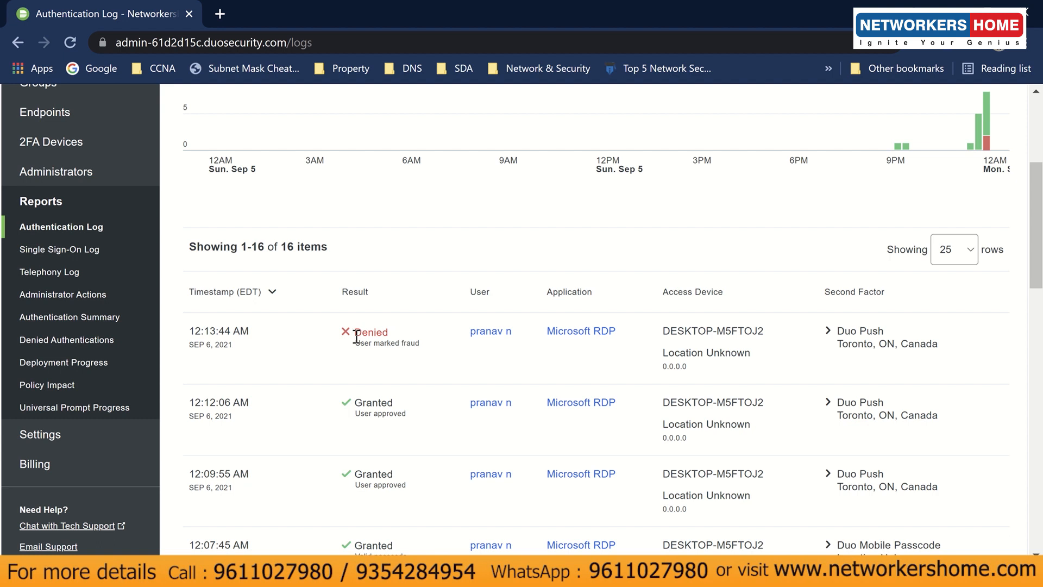
pyautogui.scroll(-3, 356, 337)
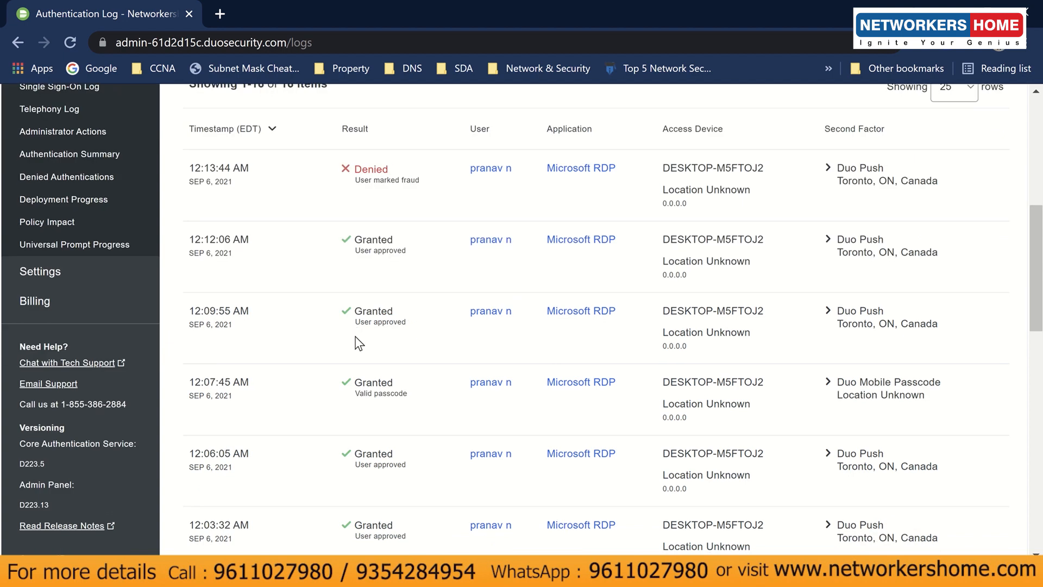
pyautogui.scroll(-2, 358, 343)
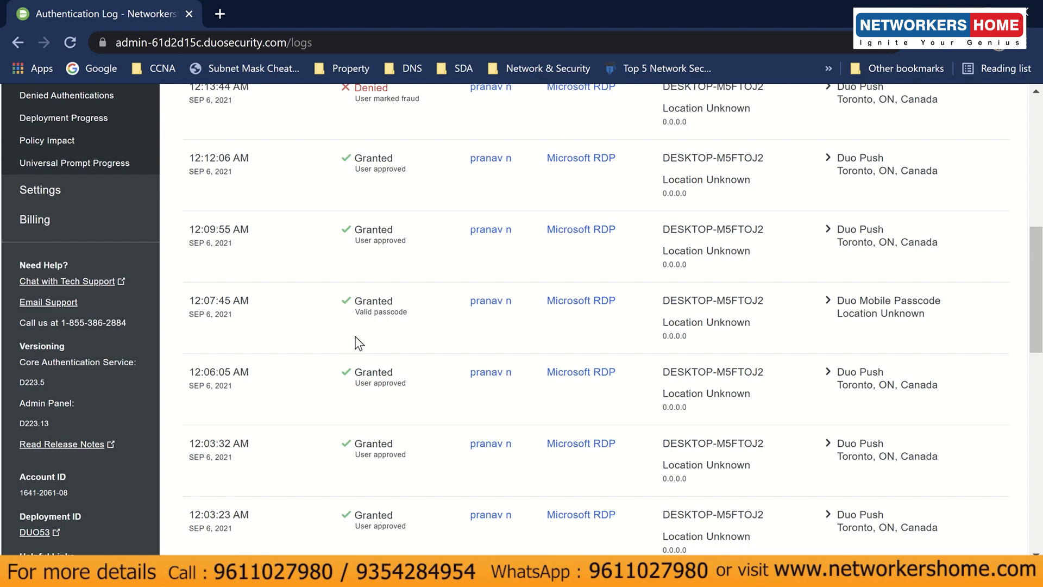
pyautogui.scroll(1, 359, 305)
pyautogui.scroll(-5, 351, 347)
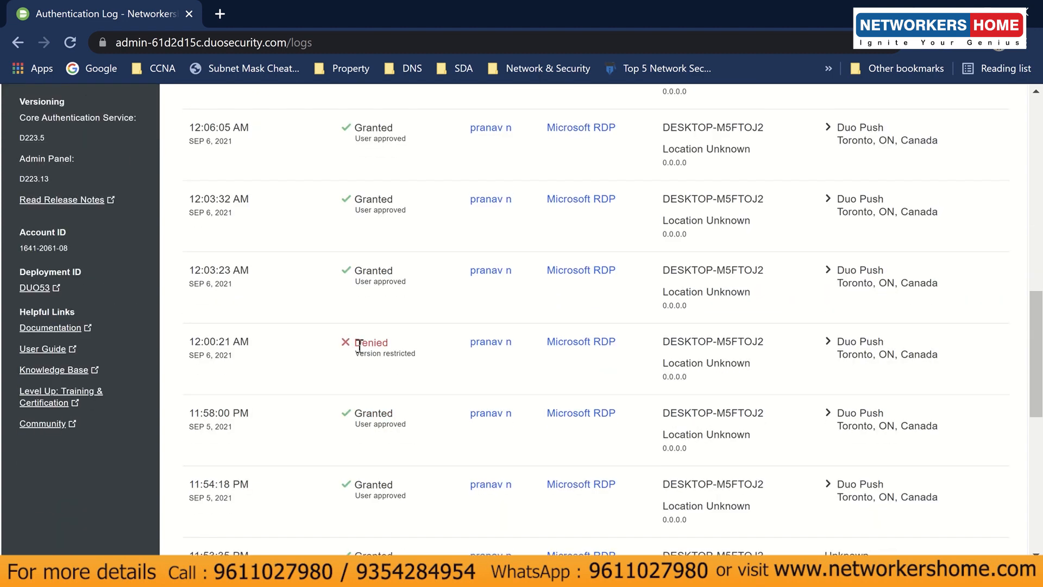
pyautogui.moveTo(355, 341); pyautogui.dragTo(415, 355)
pyautogui.click(416, 356)
pyautogui.scroll(5, 410, 364)
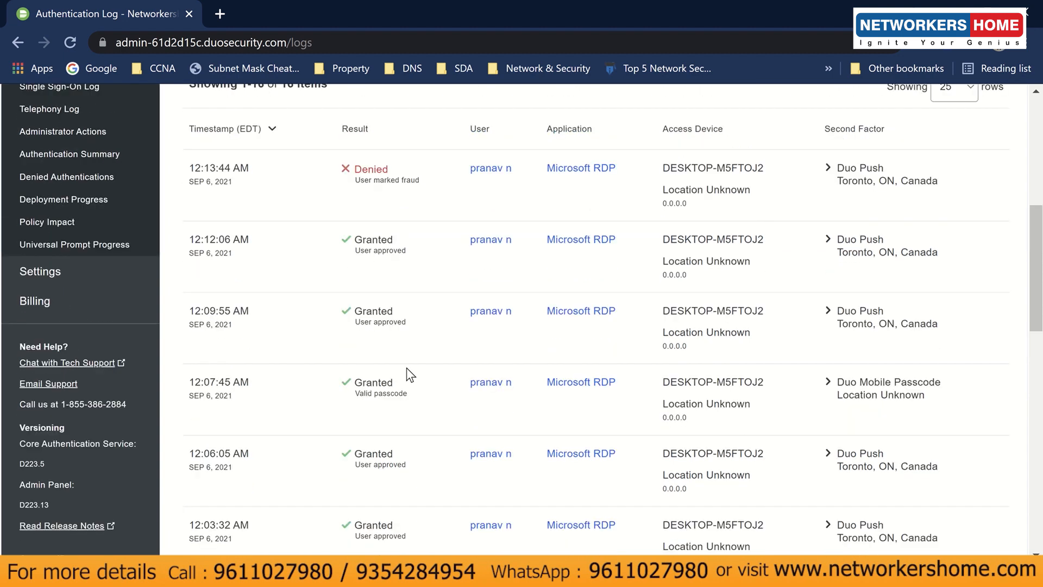
pyautogui.scroll(6, 410, 374)
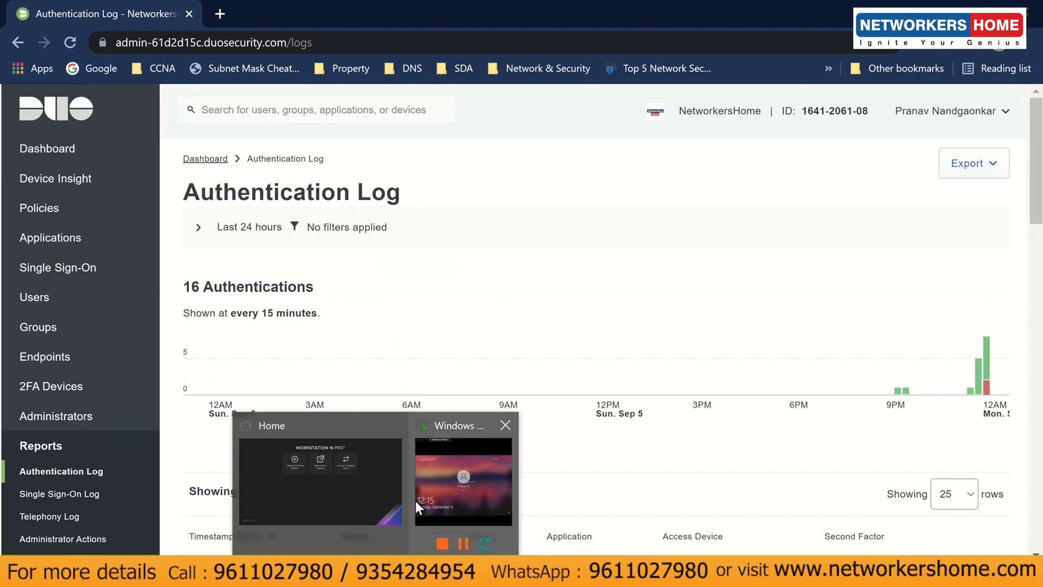
pyautogui.click(415, 500)
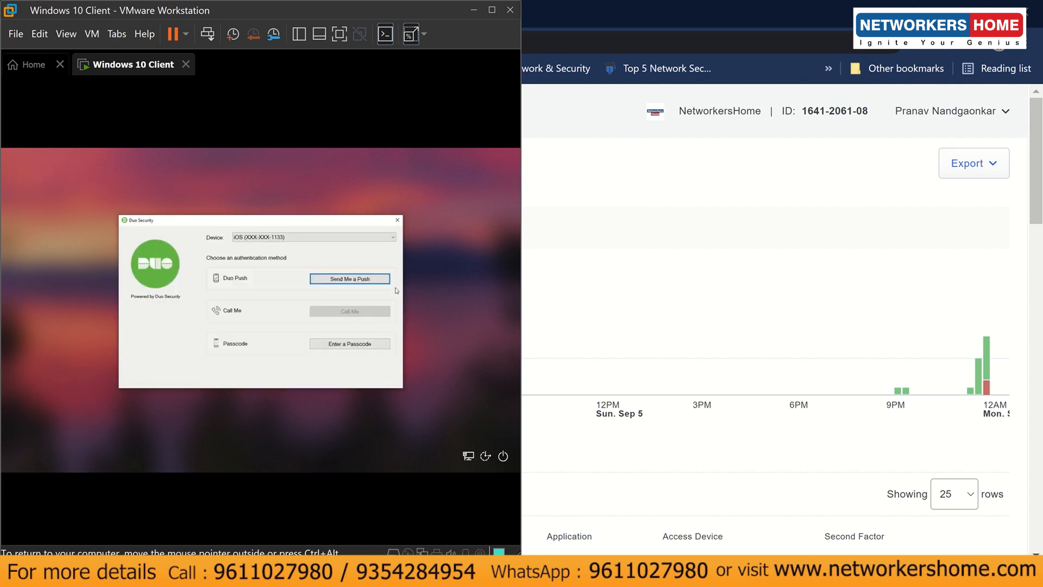
# - Dismiss the Duo prompt and sign in to the Windows 10 client with the account password
pyautogui.click(397, 219)
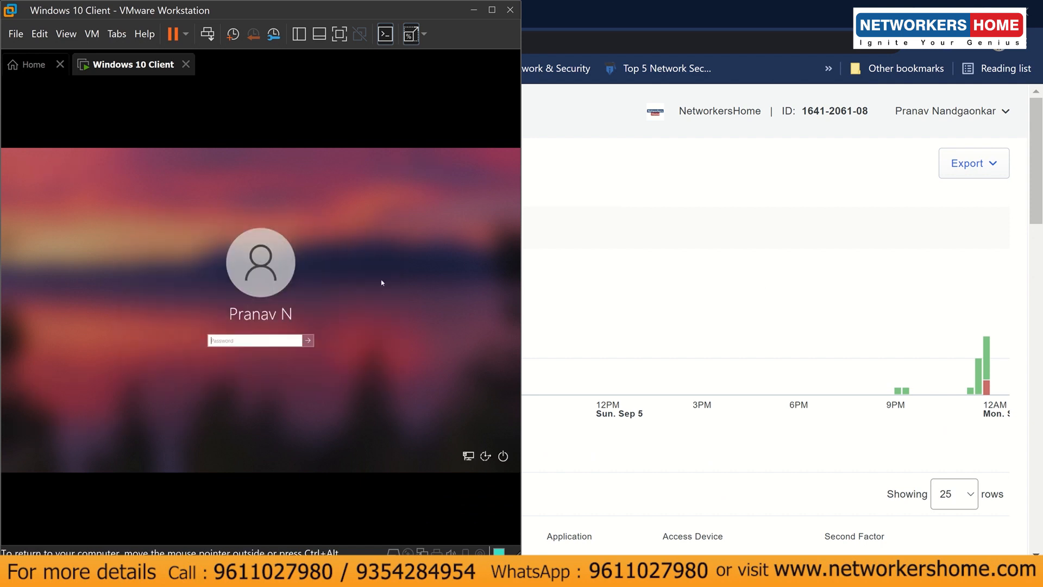
pyautogui.click(243, 344)
pyautogui.write('*******')
pyautogui.press('BackSpace')
pyautogui.press('BackSpace')
pyautogui.press('BackSpace')
pyautogui.press('BackSpace')
pyautogui.press('BackSpace')
pyautogui.press('BackSpace')
pyautogui.write('*')
pyautogui.write('•••')
pyautogui.press('Return')
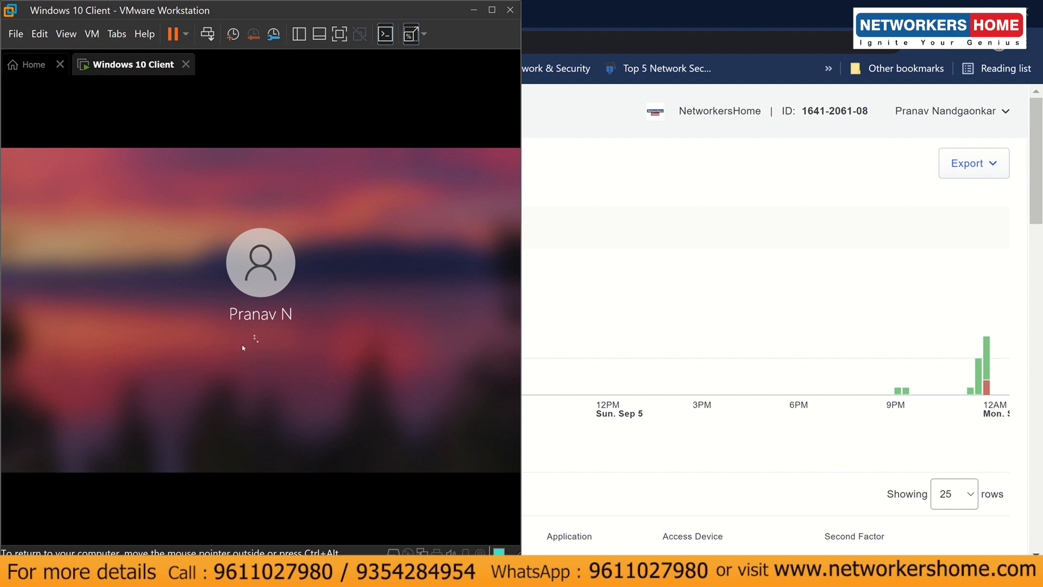
# - Send a Duo push and deny it on the phone, leaving 'Login request denied'
pyautogui.click(332, 279)
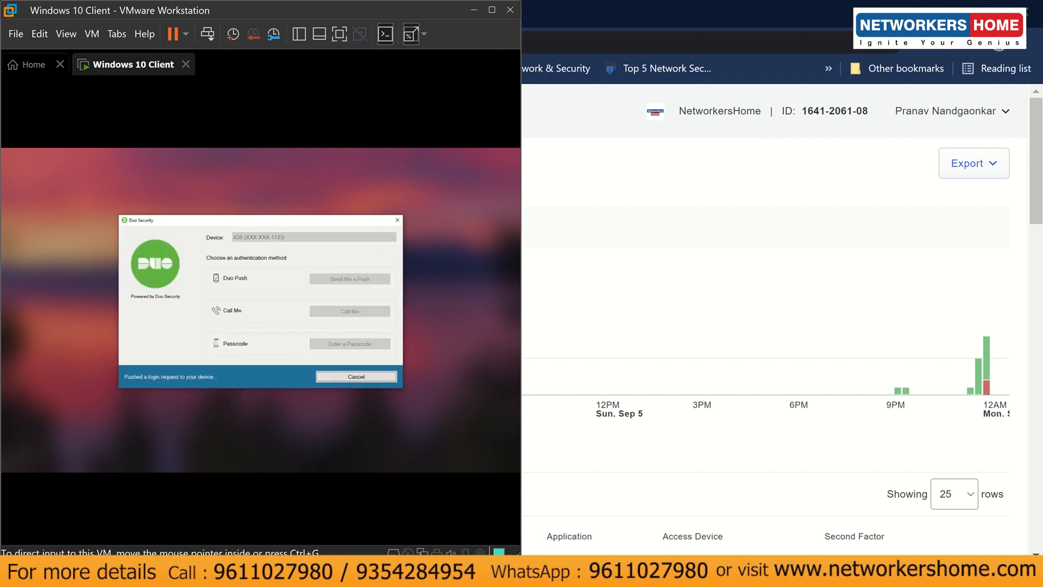
pyautogui.click(502, 516)
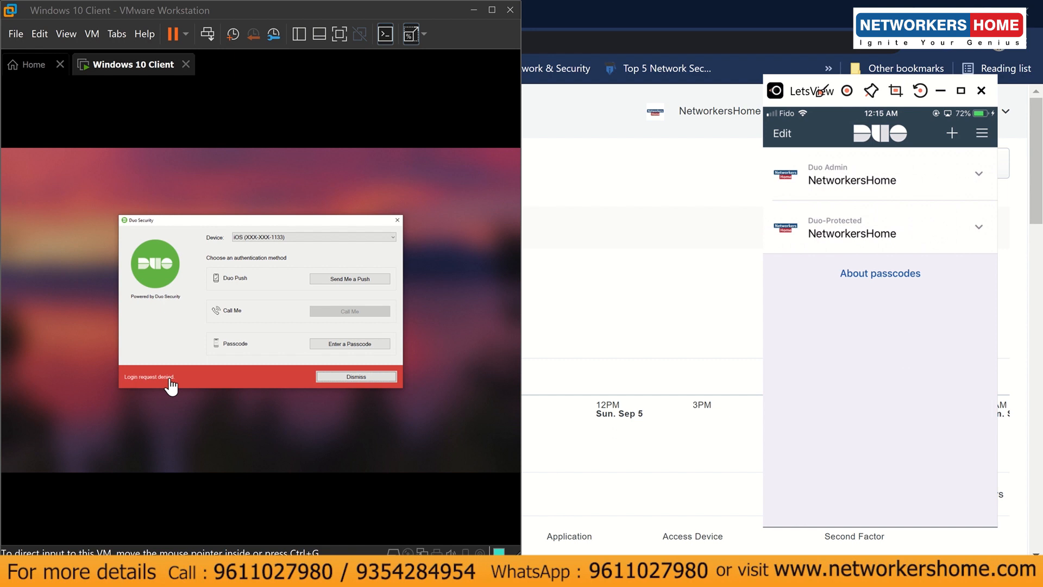
pyautogui.click(611, 466)
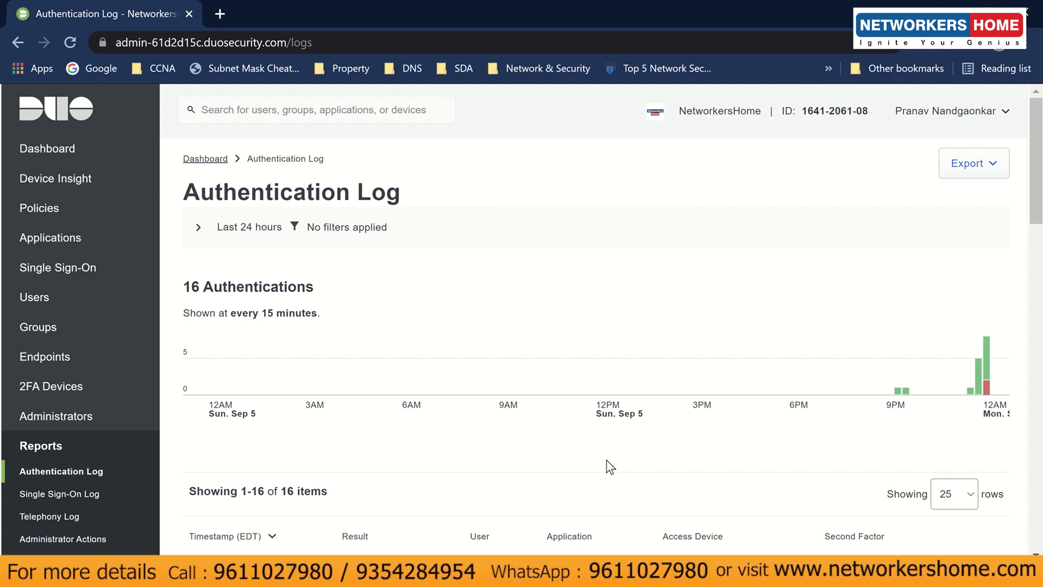
# - Reload the log to show 17 authentications and check the newest Denied 'User mistake' entry
pyautogui.scroll(-3, 607, 459)
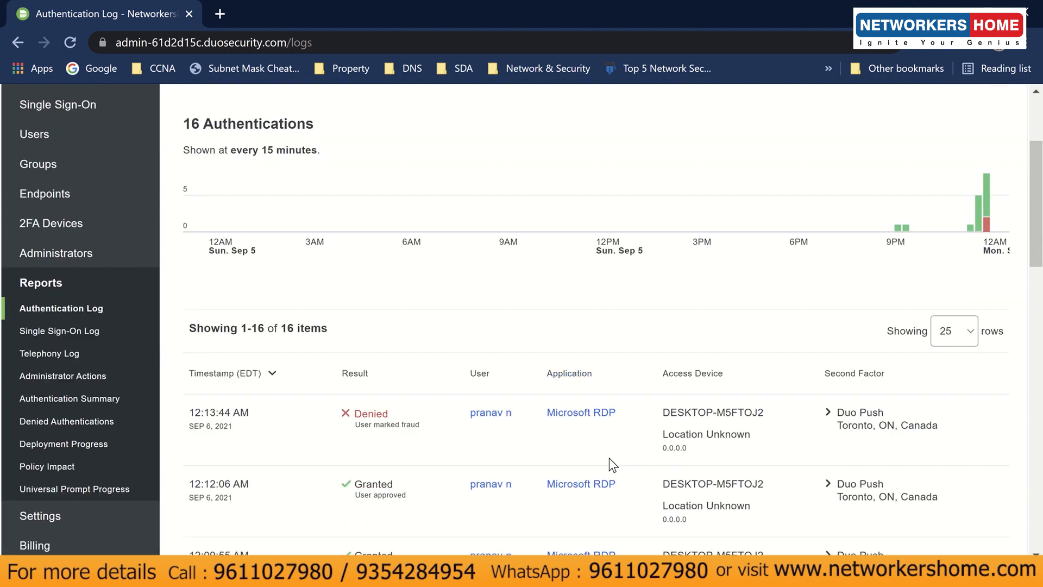
pyautogui.click(70, 42)
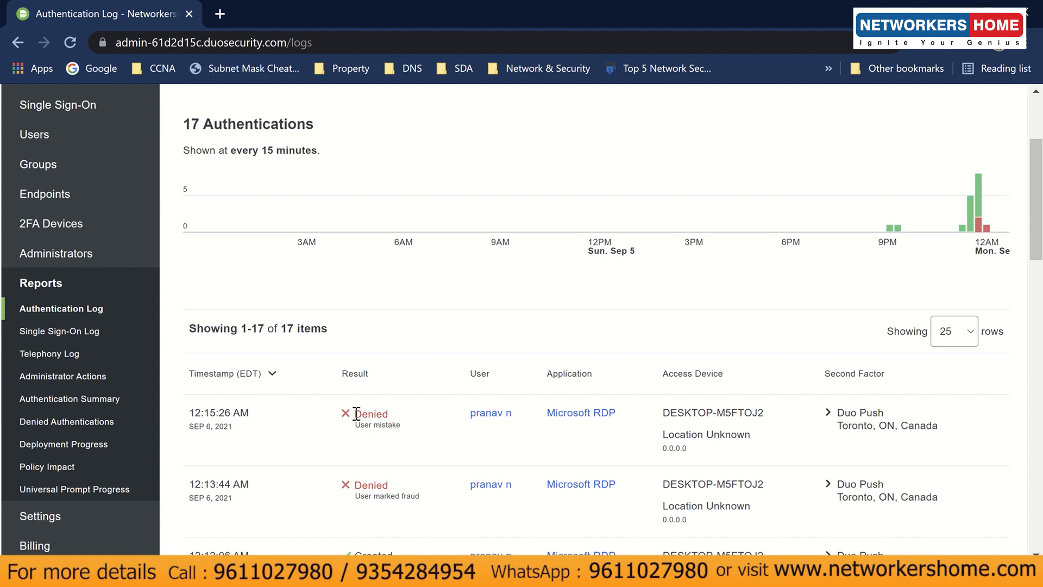
pyautogui.moveTo(355, 414); pyautogui.dragTo(407, 429)
pyautogui.click(408, 430)
pyautogui.moveTo(408, 430); pyautogui.dragTo(355, 414)
pyautogui.click(360, 416)
pyautogui.moveTo(360, 416); pyautogui.dragTo(407, 431)
pyautogui.click(408, 430)
# - Scroll over the log entries, then go back to the Dashboard
pyautogui.scroll(3, 408, 430)
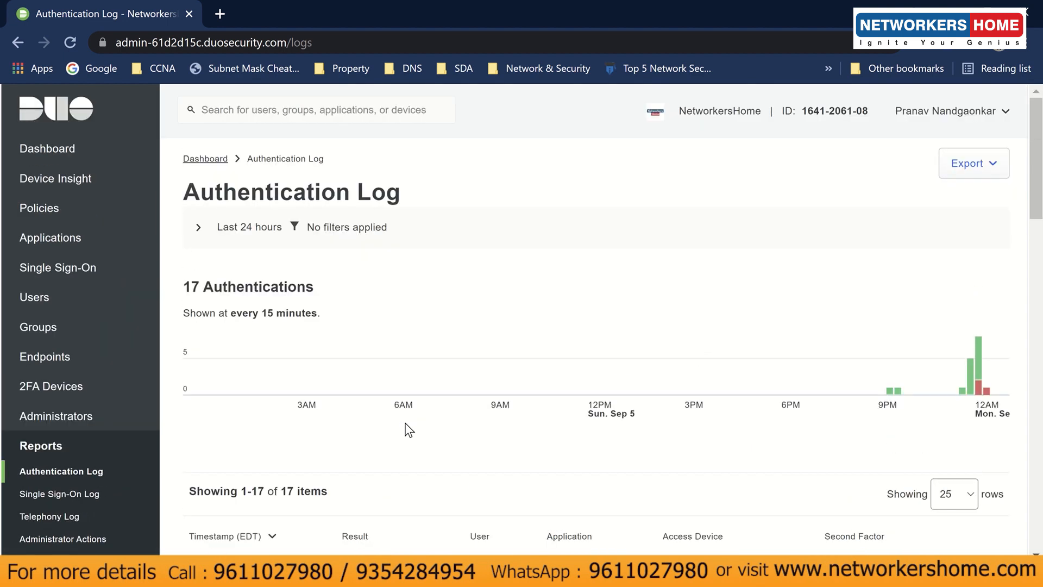
pyautogui.moveTo(453, 6)
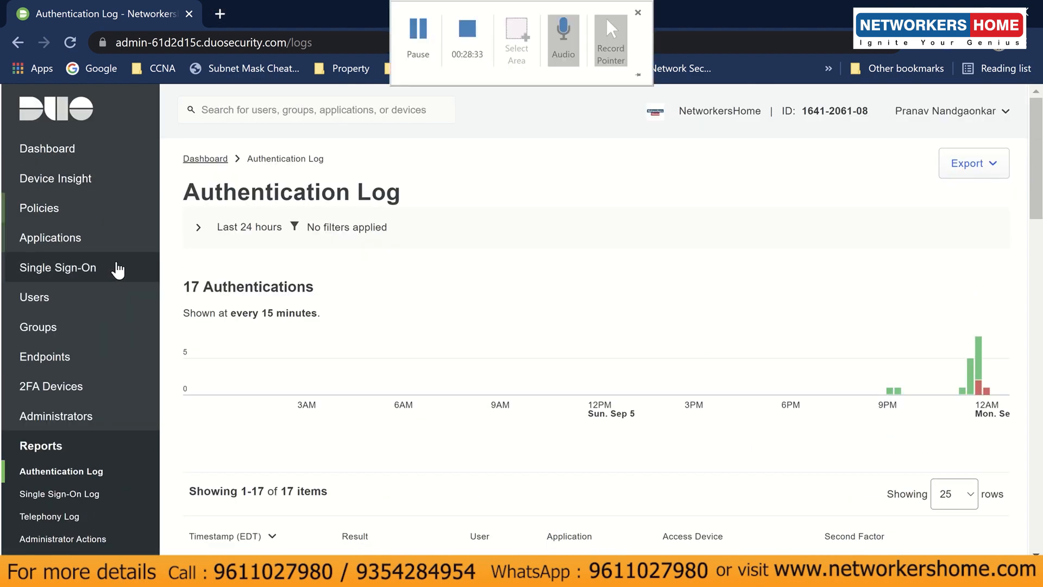
pyautogui.scroll(-3, 93, 389)
pyautogui.scroll(-3, 91, 389)
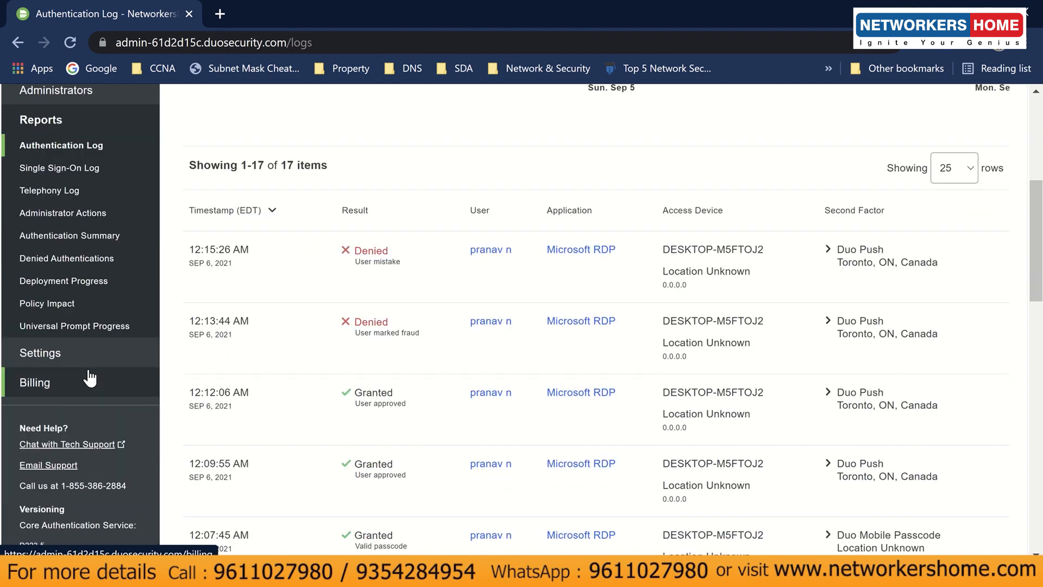
pyautogui.scroll(3, 89, 379)
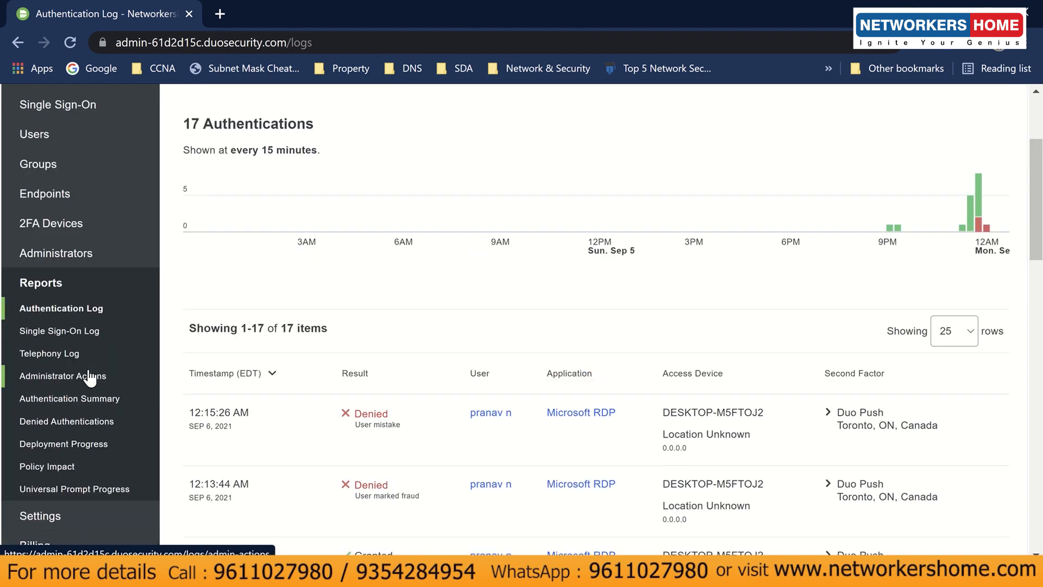
pyautogui.scroll(3, 90, 379)
pyautogui.click(84, 150)
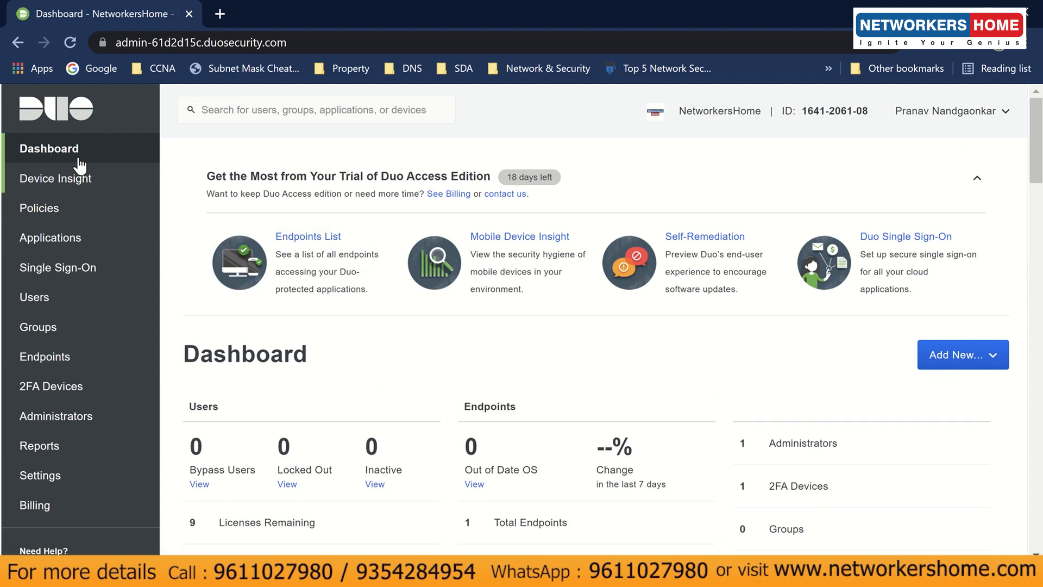
# - Open the Users list from Total Users and check the single enrolled user's username
pyautogui.scroll(-3, 337, 489)
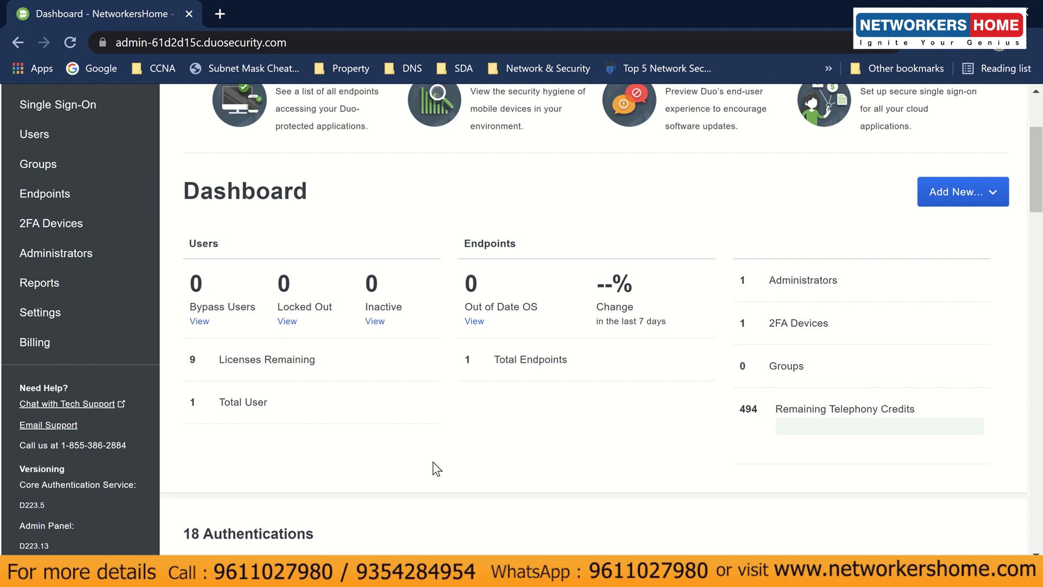
pyautogui.click(256, 405)
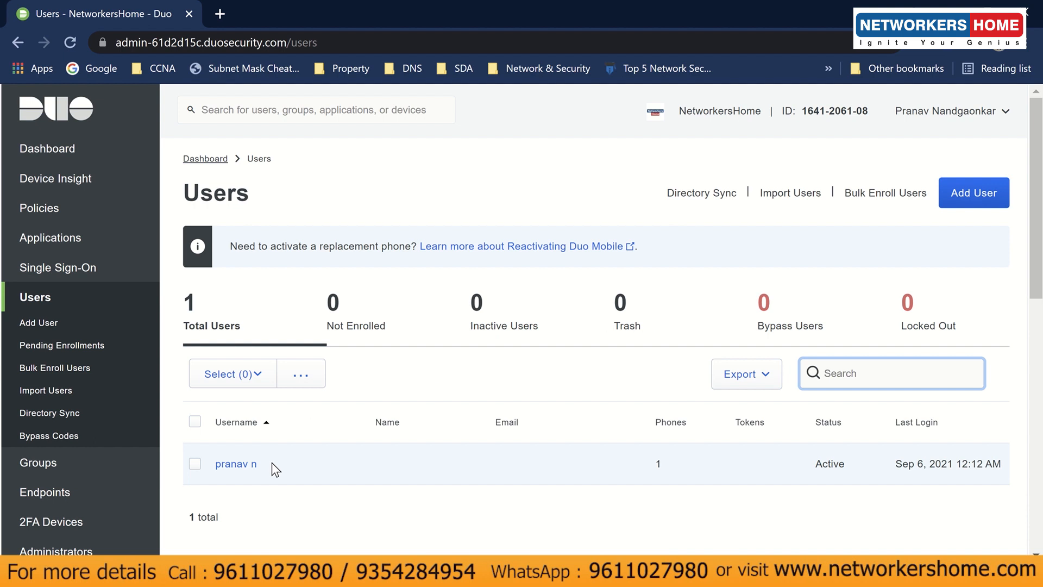
pyautogui.moveTo(271, 462); pyautogui.dragTo(186, 466)
pyautogui.click(397, 542)
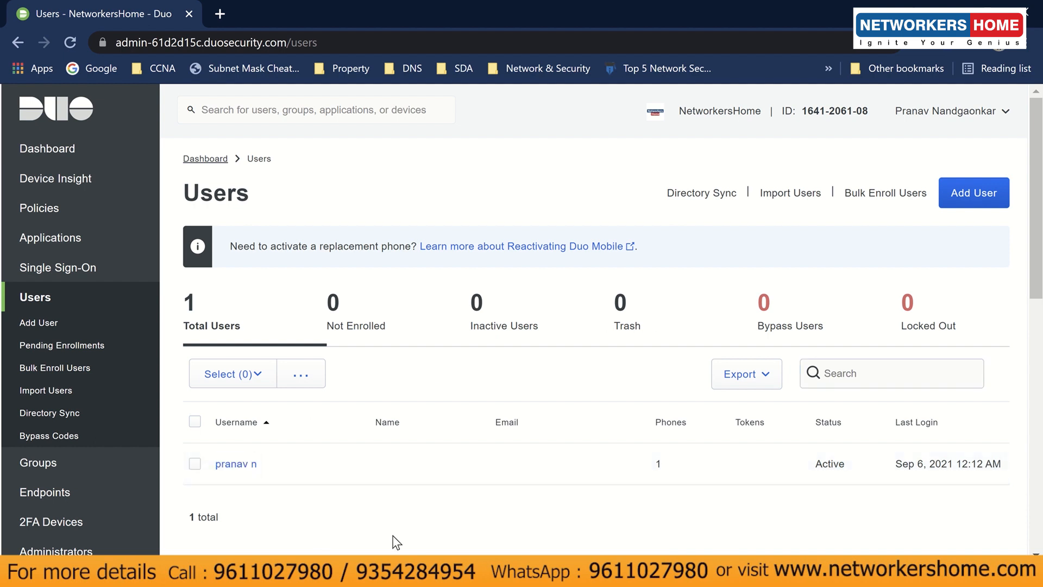
pyautogui.scroll(-2, 494, 489)
pyautogui.scroll(-3, 500, 486)
pyautogui.scroll(5, 503, 484)
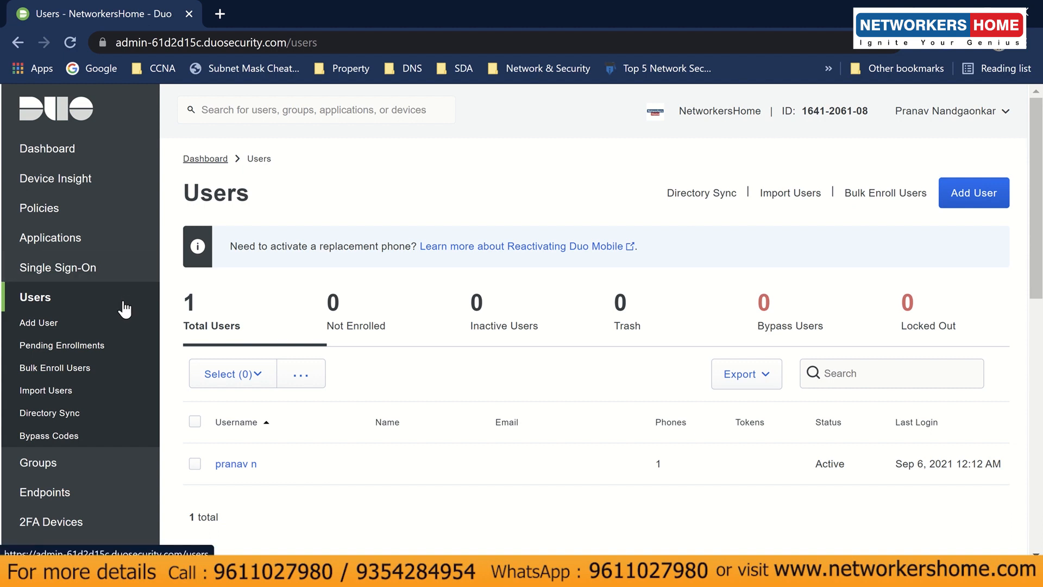
# - Return to the Dashboard and open Deployment Progress via View beside Licenses Remaining
pyautogui.click(36, 156)
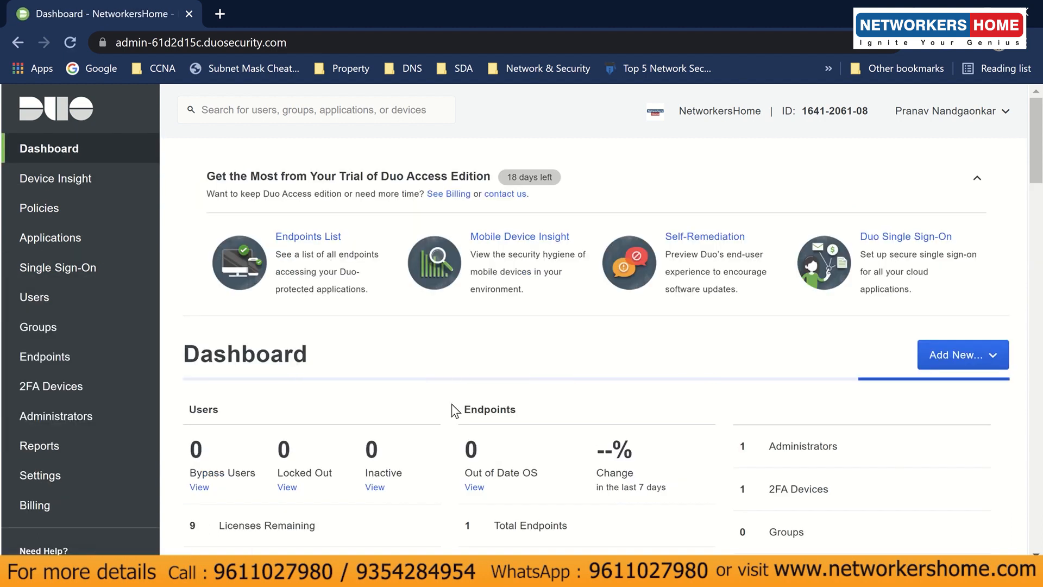
pyautogui.scroll(-3, 454, 411)
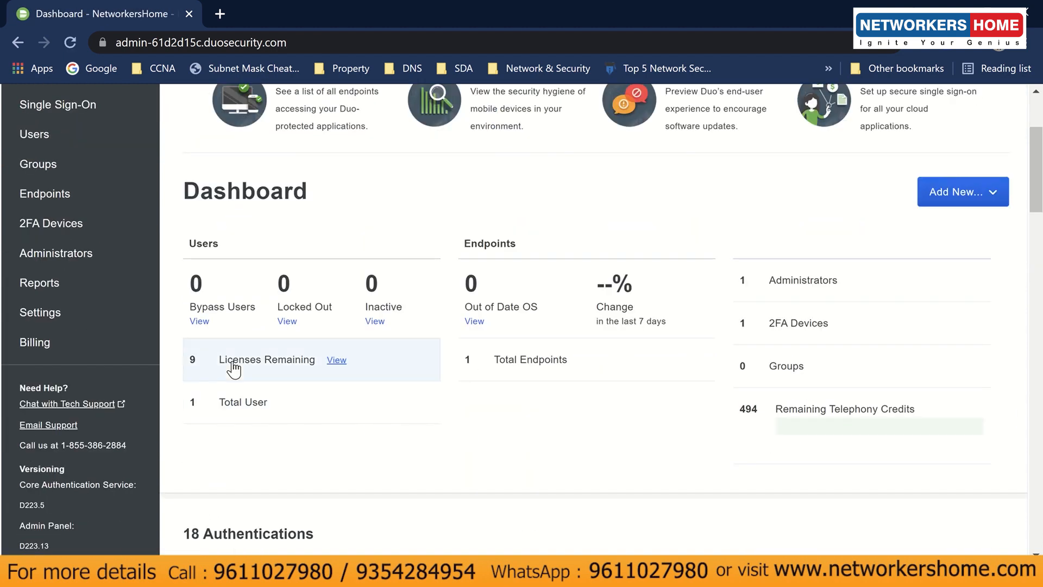
pyautogui.click(335, 363)
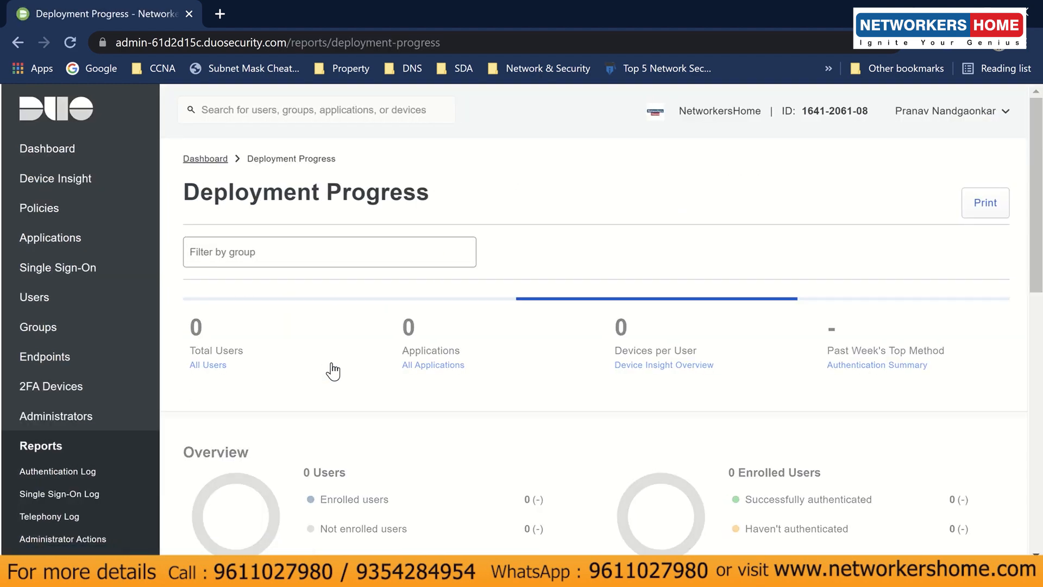
# - Review Deployment Progress, then open the past week's Authentication Summary (87.5% success, 32 authentications)
pyautogui.scroll(-3, 421, 398)
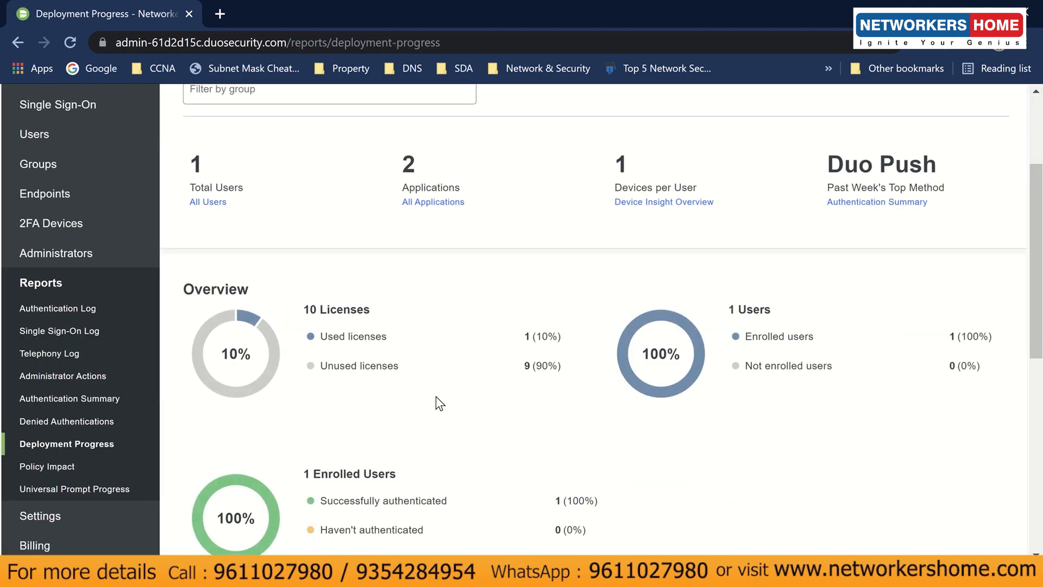
pyautogui.scroll(3, 440, 404)
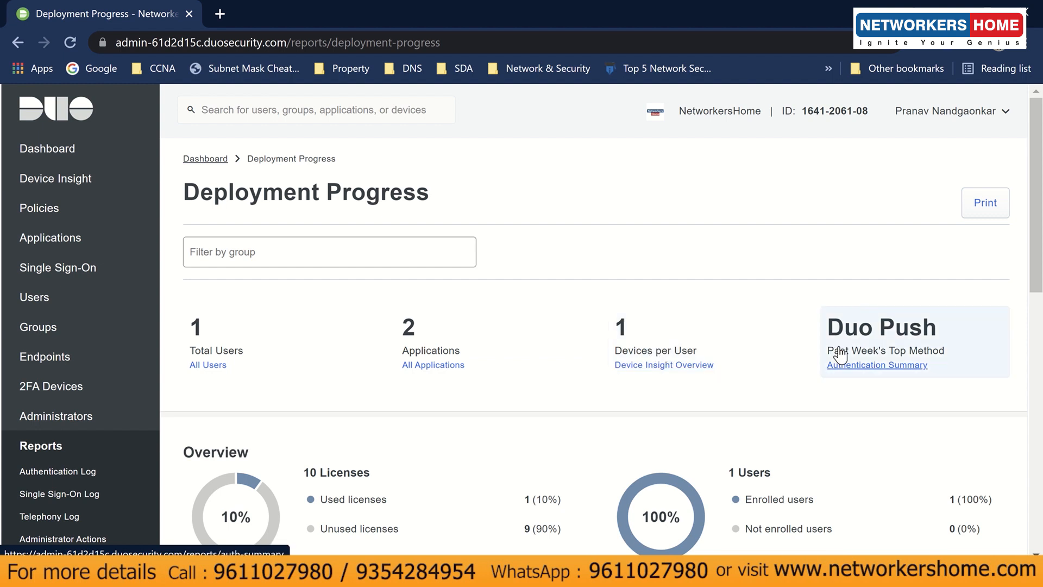
pyautogui.click(898, 365)
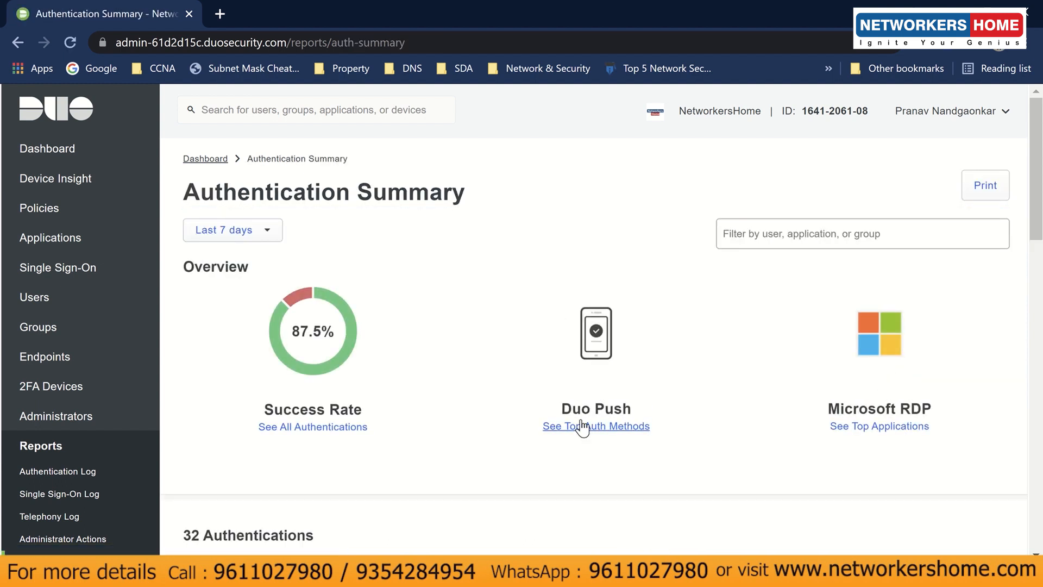
pyautogui.moveTo(263, 409); pyautogui.dragTo(363, 408)
pyautogui.click(363, 408)
pyautogui.scroll(-6, 913, 408)
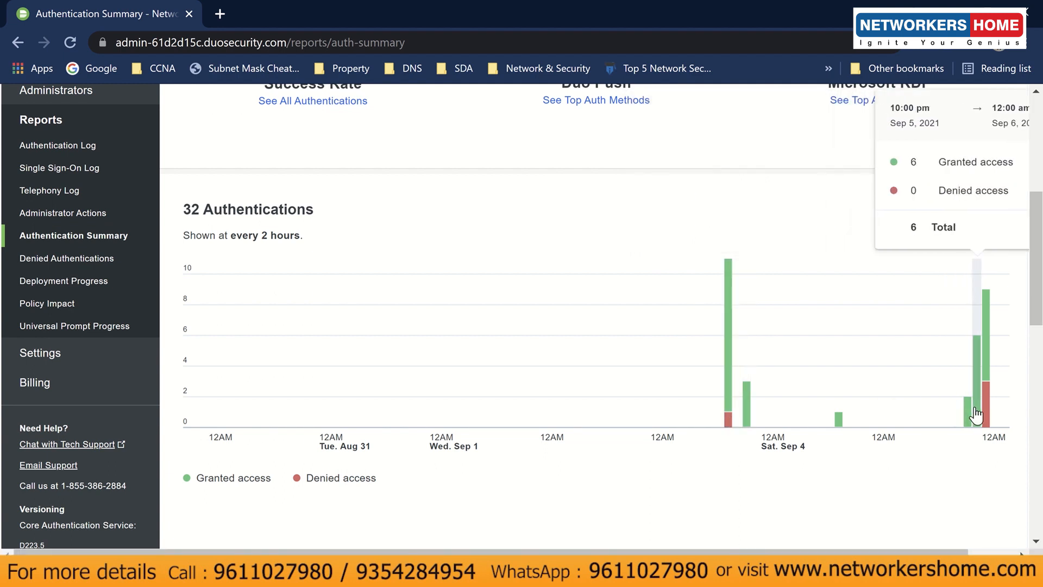
pyautogui.scroll(-5, 733, 396)
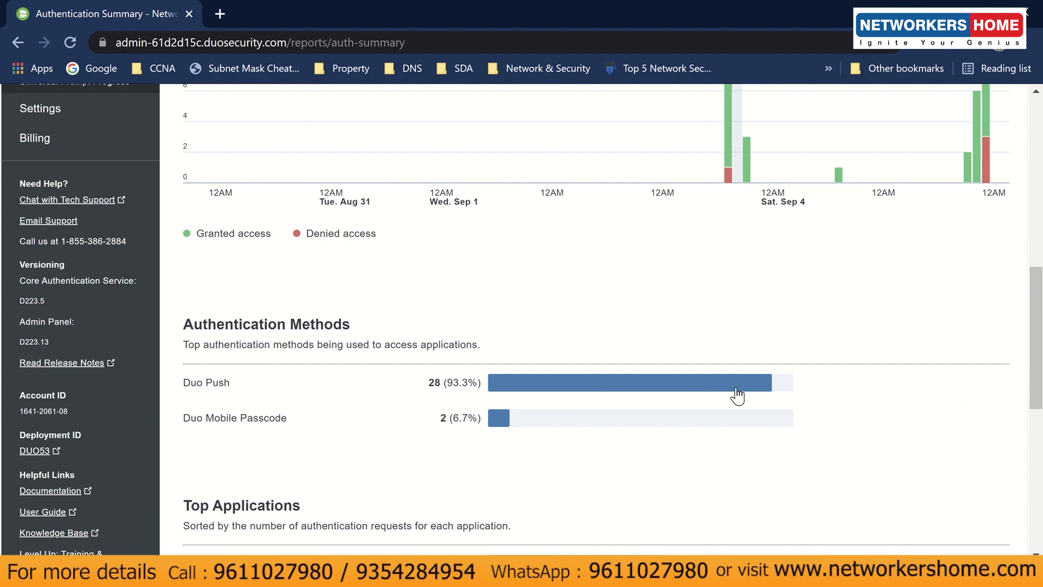
pyautogui.scroll(-1, 736, 396)
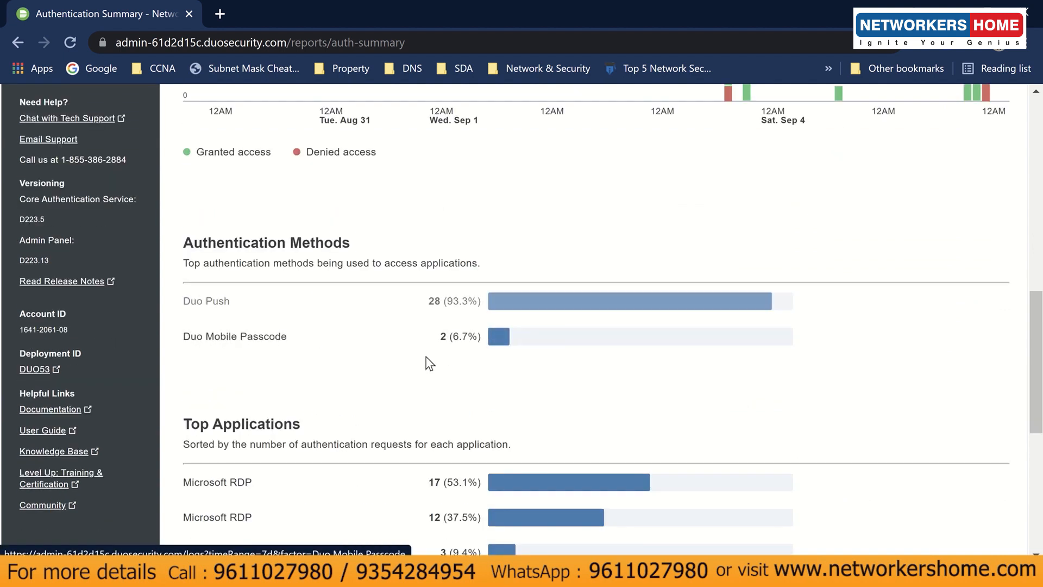
pyautogui.scroll(10, 384, 398)
pyautogui.scroll(-8, 383, 401)
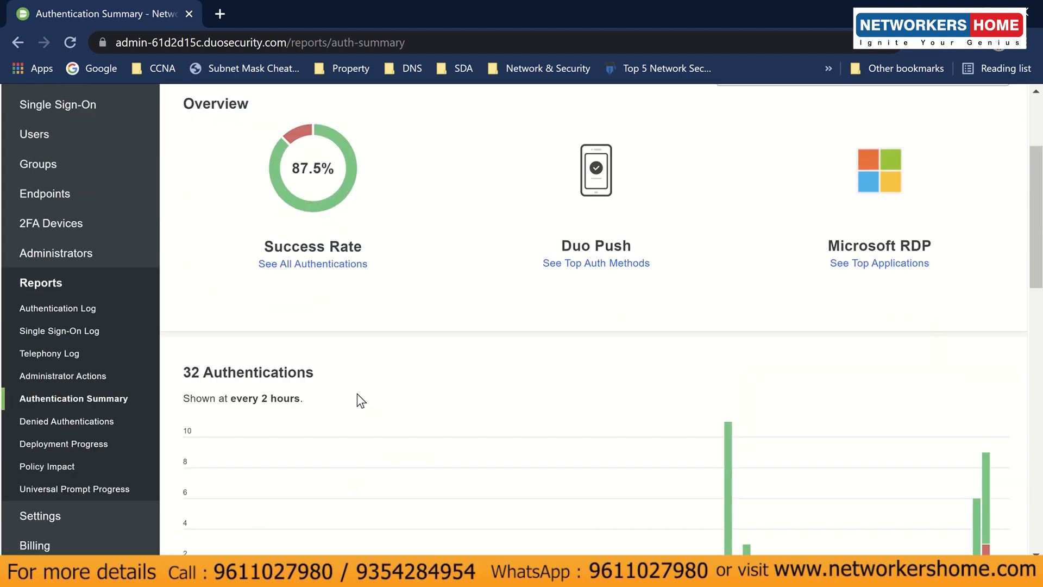
pyautogui.scroll(-6, 364, 397)
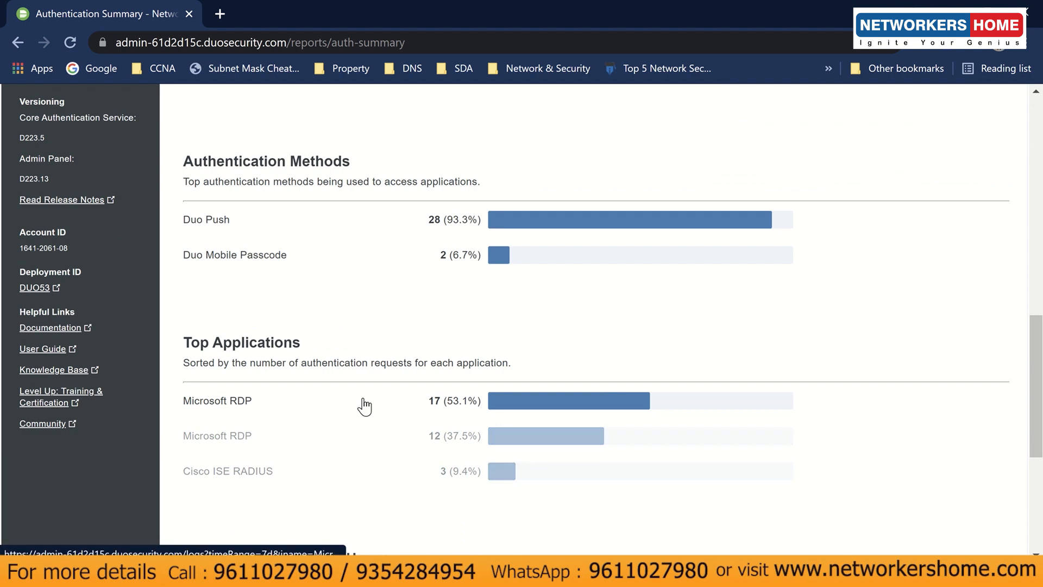
pyautogui.scroll(-3, 364, 406)
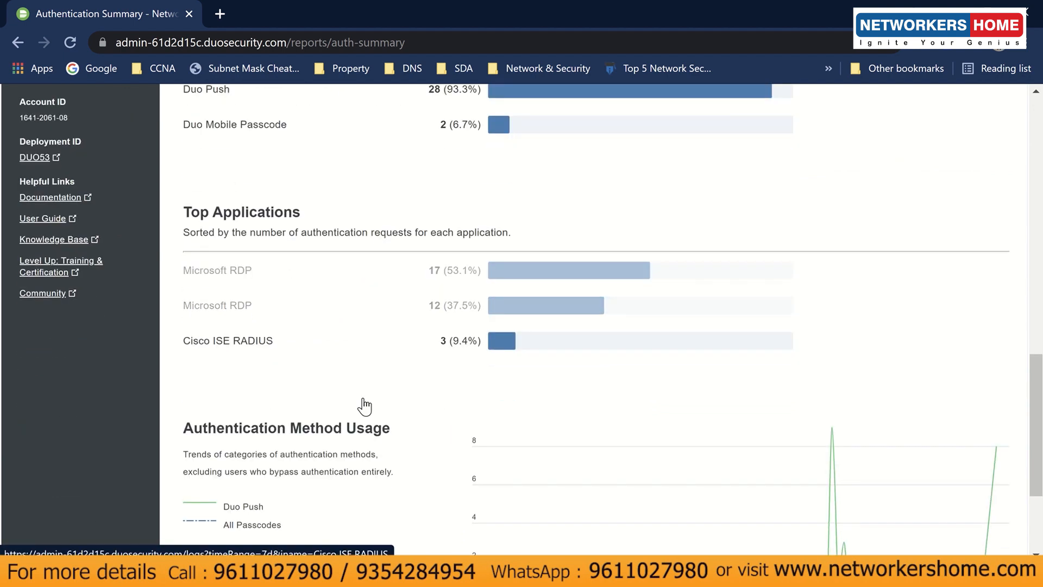
pyautogui.scroll(-2, 364, 399)
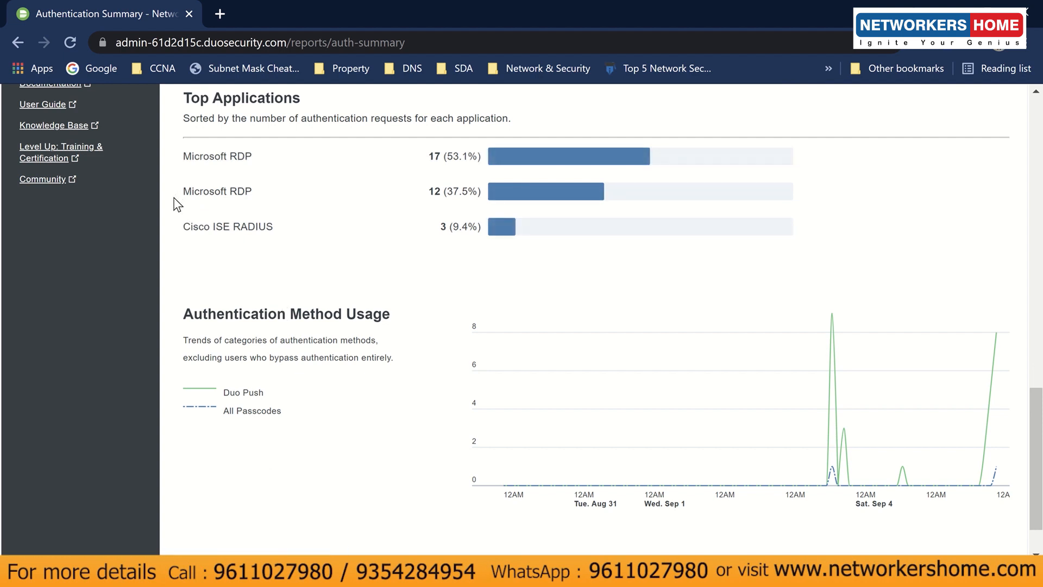
pyautogui.moveTo(175, 203); pyautogui.dragTo(250, 193)
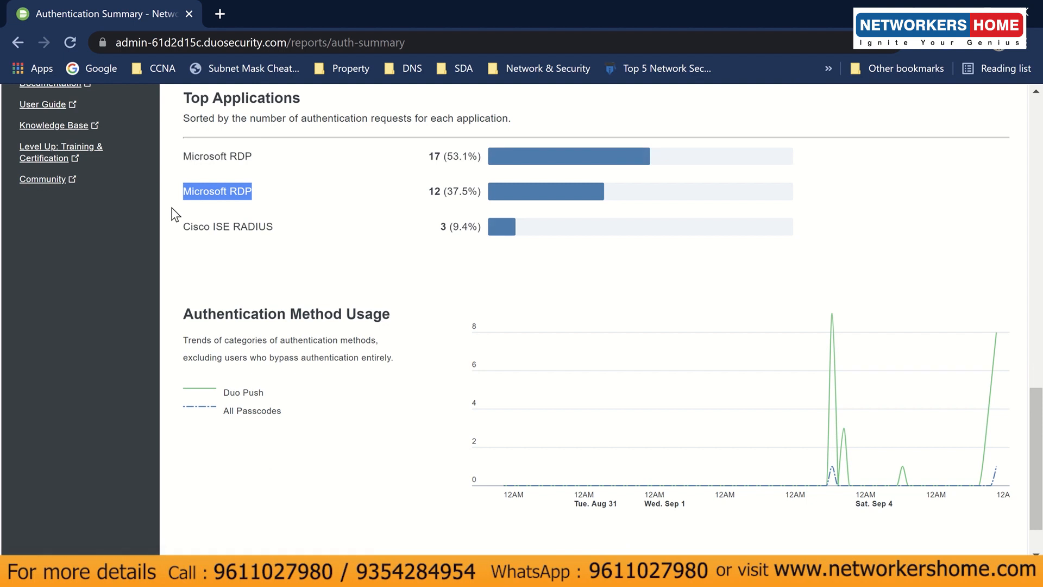
pyautogui.moveTo(176, 192); pyautogui.dragTo(256, 197)
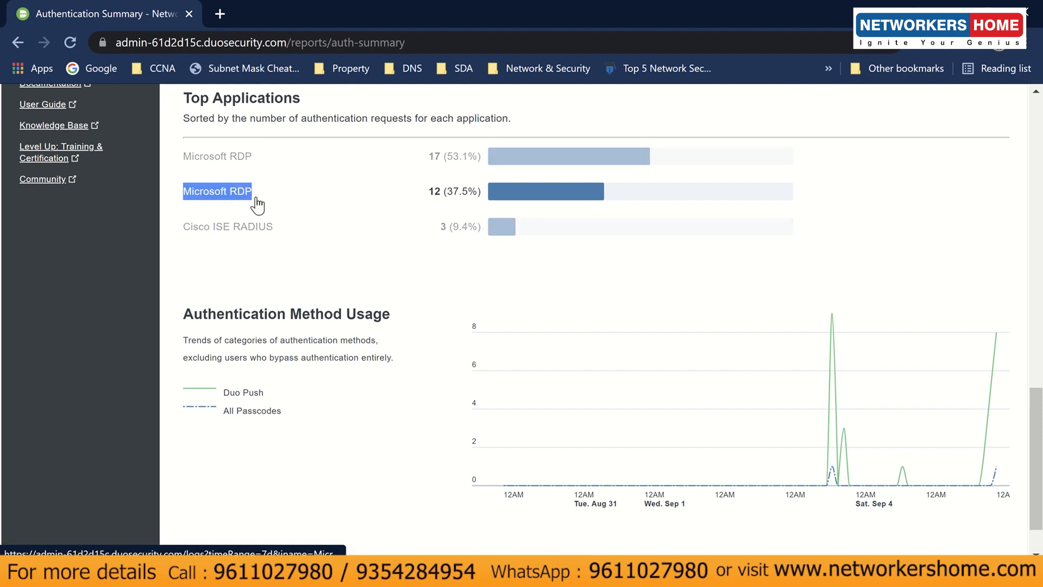
pyautogui.click(181, 217)
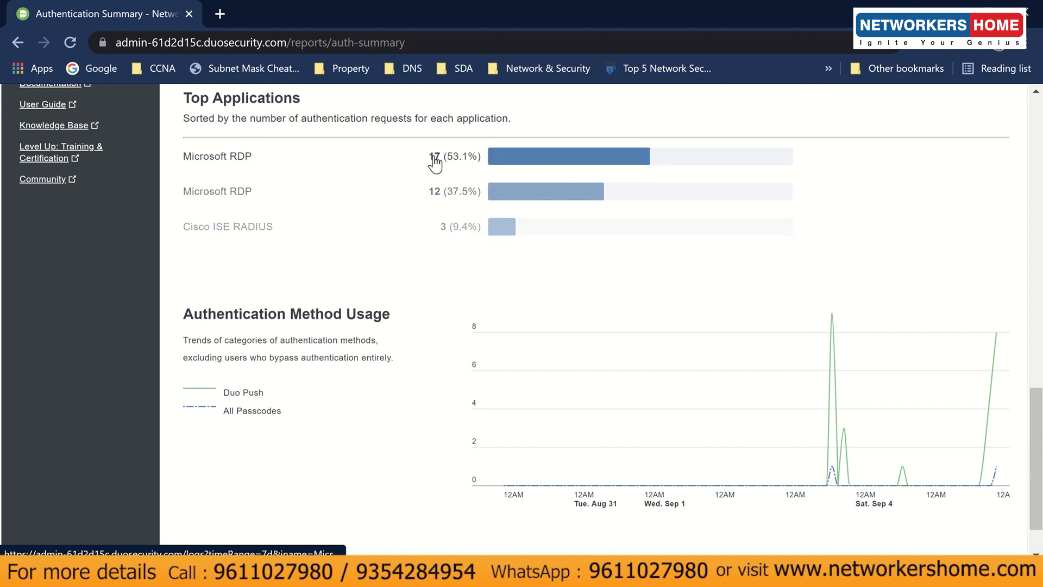
pyautogui.moveTo(179, 158); pyautogui.dragTo(262, 156)
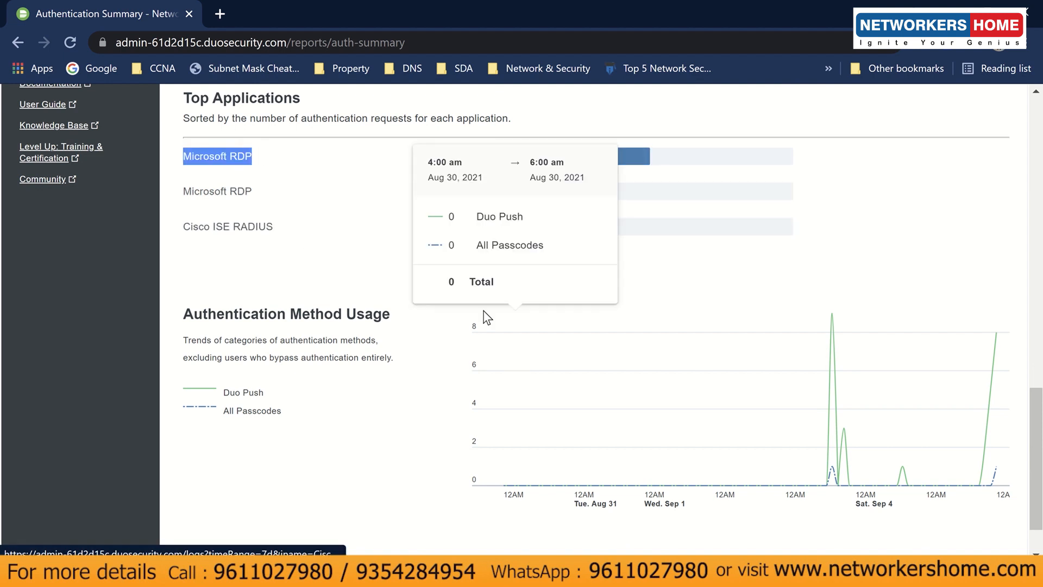
pyautogui.click(422, 298)
pyautogui.scroll(-2, 422, 298)
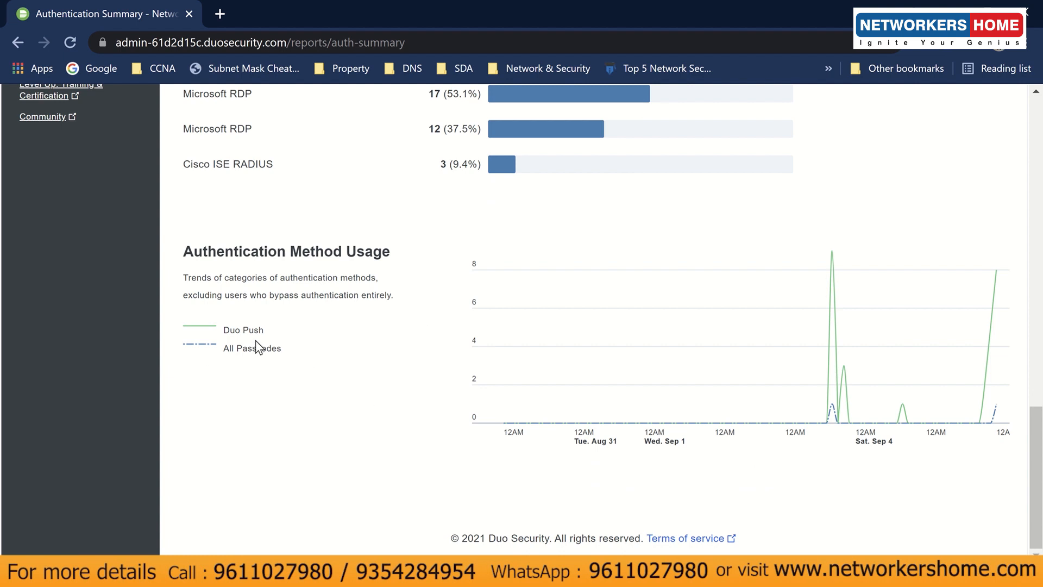
pyautogui.moveTo(834, 260)
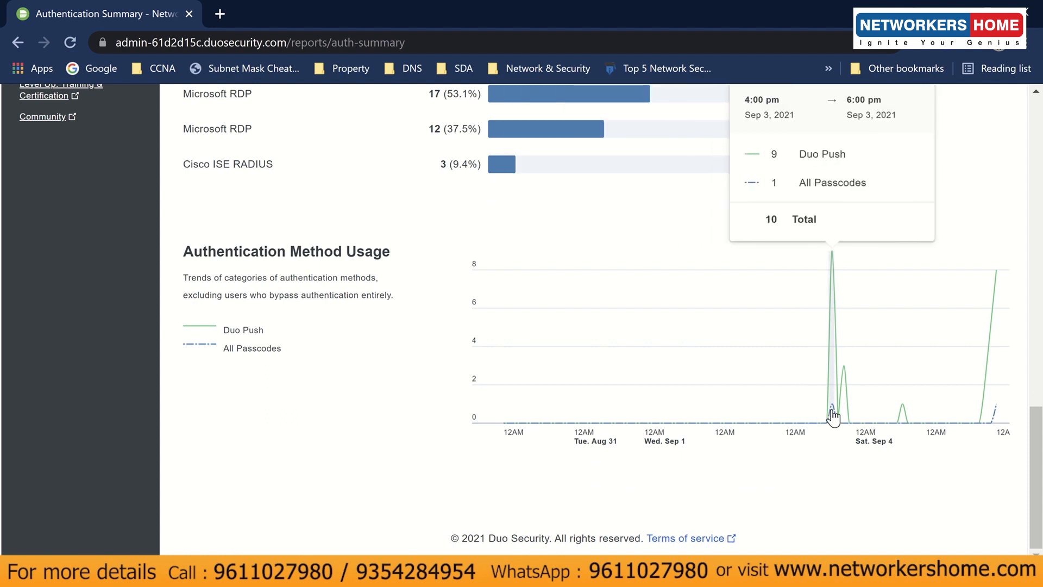
pyautogui.moveTo(223, 349); pyautogui.dragTo(283, 348)
pyautogui.click(283, 349)
pyautogui.scroll(15, 761, 426)
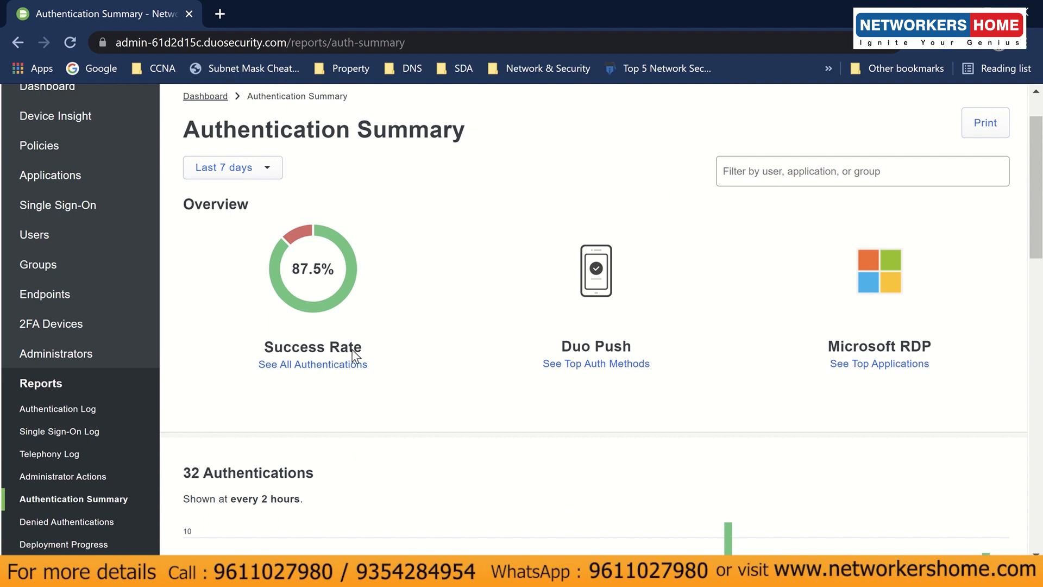
# - Open the Denied Authentications report and check its 12.5% failure rate and Duo Push method
pyautogui.click(98, 525)
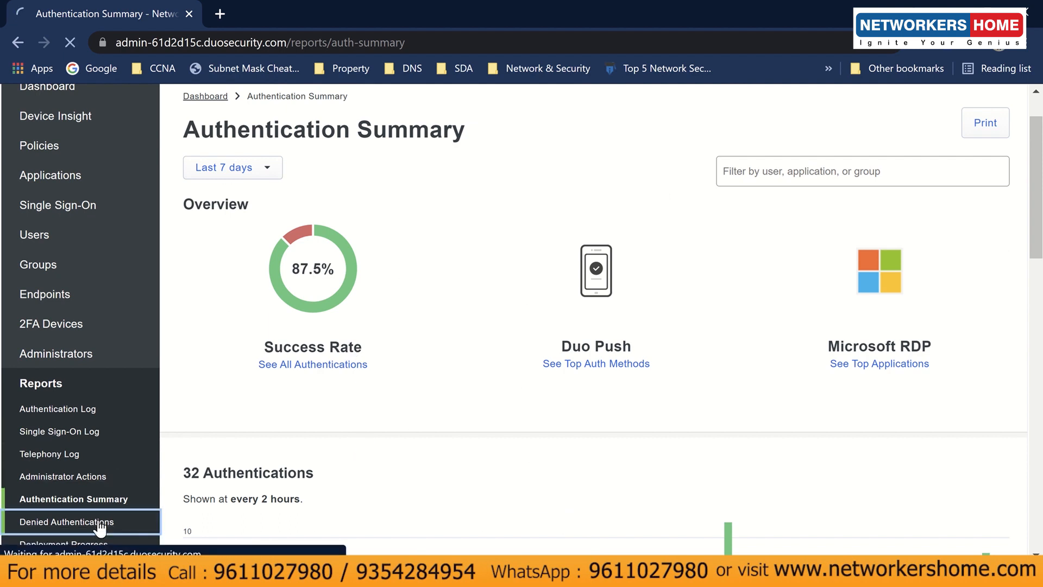
pyautogui.scroll(-1, 99, 527)
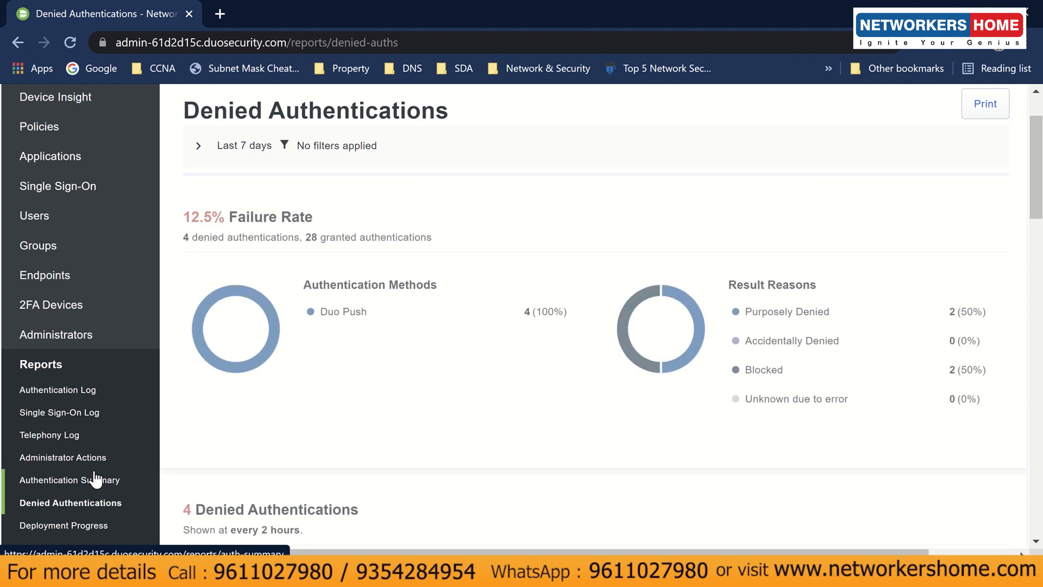
pyautogui.scroll(-1, 96, 480)
pyautogui.scroll(2, 272, 317)
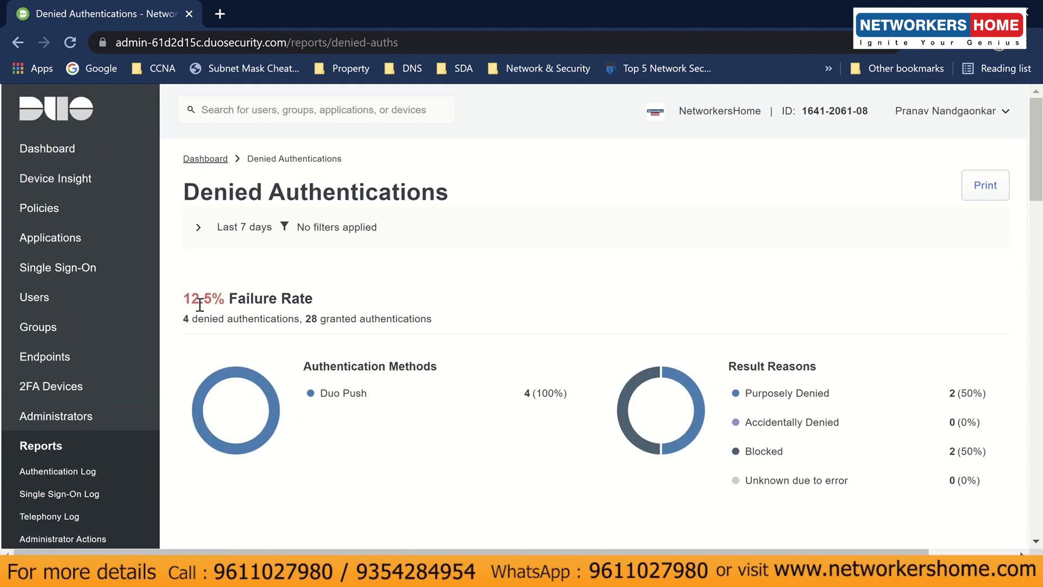
pyautogui.moveTo(182, 300); pyautogui.dragTo(312, 299)
pyautogui.click(324, 307)
pyautogui.moveTo(321, 396); pyautogui.dragTo(386, 405)
pyautogui.click(387, 405)
# - Review the denial reasons: Purposely Denied 2 (50%) and blocked 2 (50%)
pyautogui.scroll(-1, 461, 398)
pyautogui.scroll(-2, 461, 399)
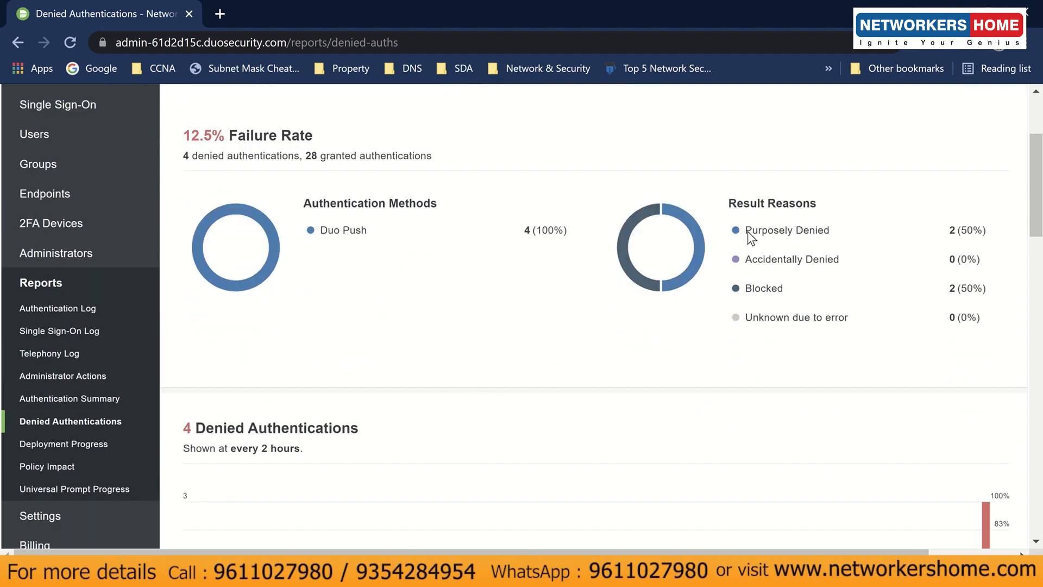
pyautogui.moveTo(750, 234); pyautogui.dragTo(826, 236)
pyautogui.click(833, 237)
pyautogui.moveTo(948, 231); pyautogui.dragTo(1019, 238)
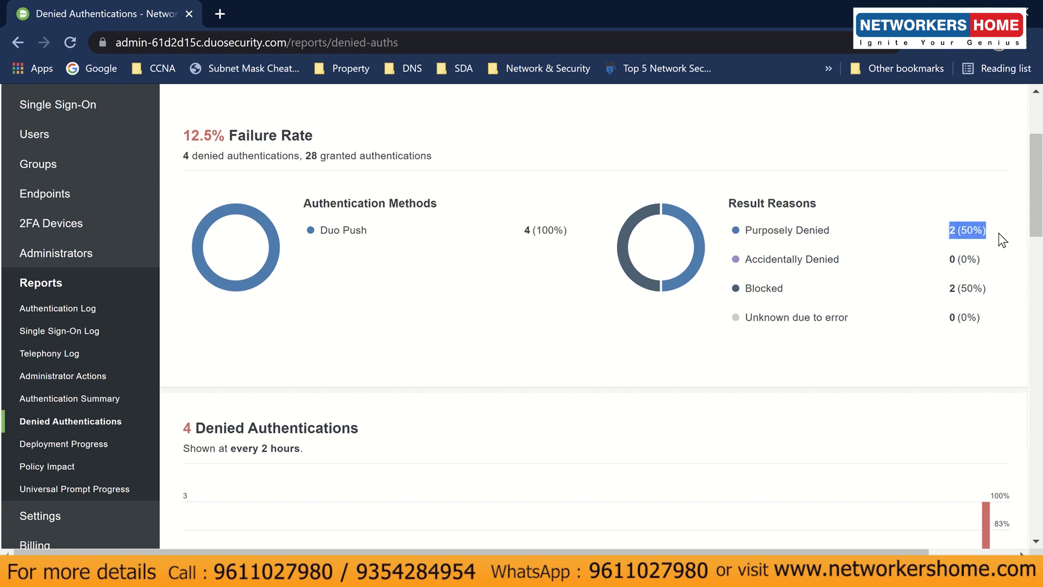
pyautogui.click(1002, 239)
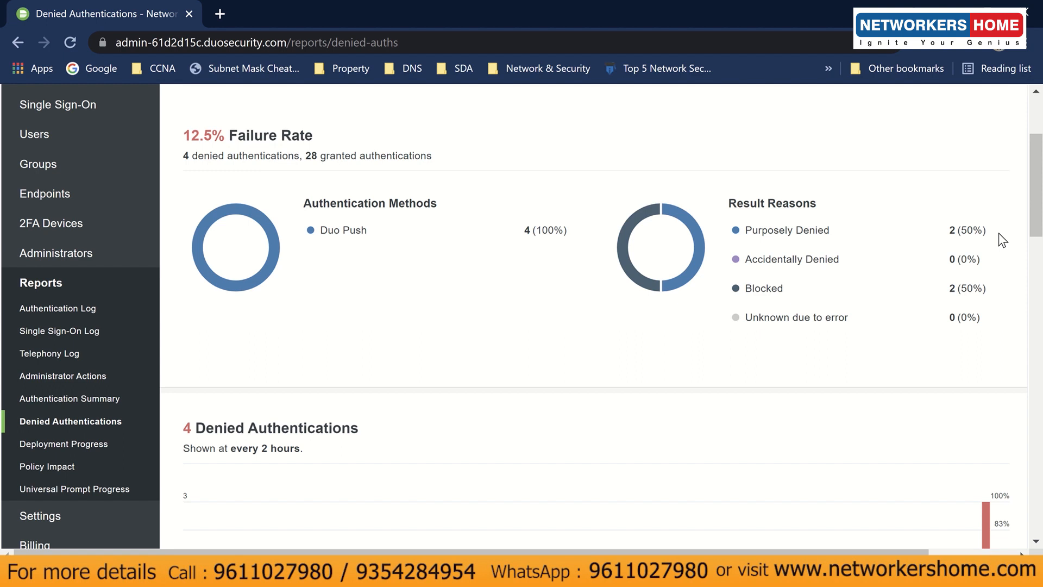
pyautogui.moveTo(947, 289); pyautogui.dragTo(1006, 296)
pyautogui.click(1006, 296)
# - Scroll through the rest of the report, then open Deployment Progress from Reports
pyautogui.scroll(-5, 736, 291)
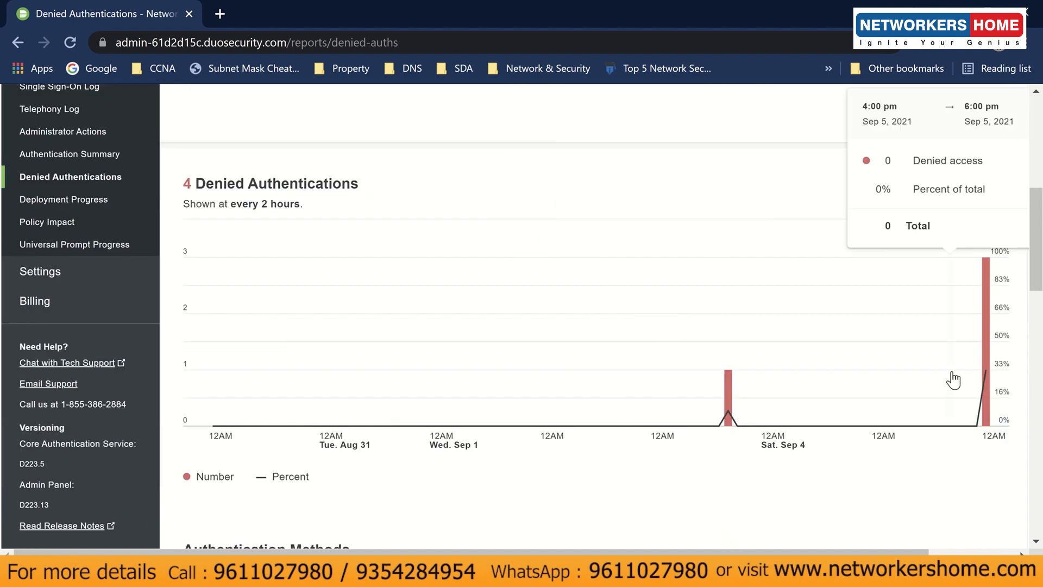
pyautogui.scroll(-5, 803, 386)
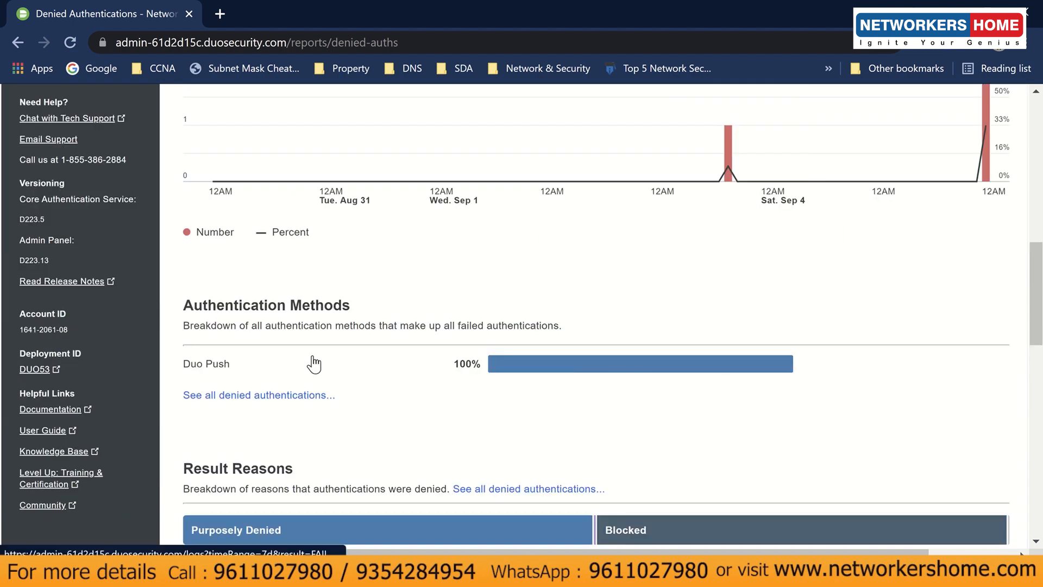
pyautogui.scroll(5, 304, 365)
pyautogui.scroll(2, 312, 362)
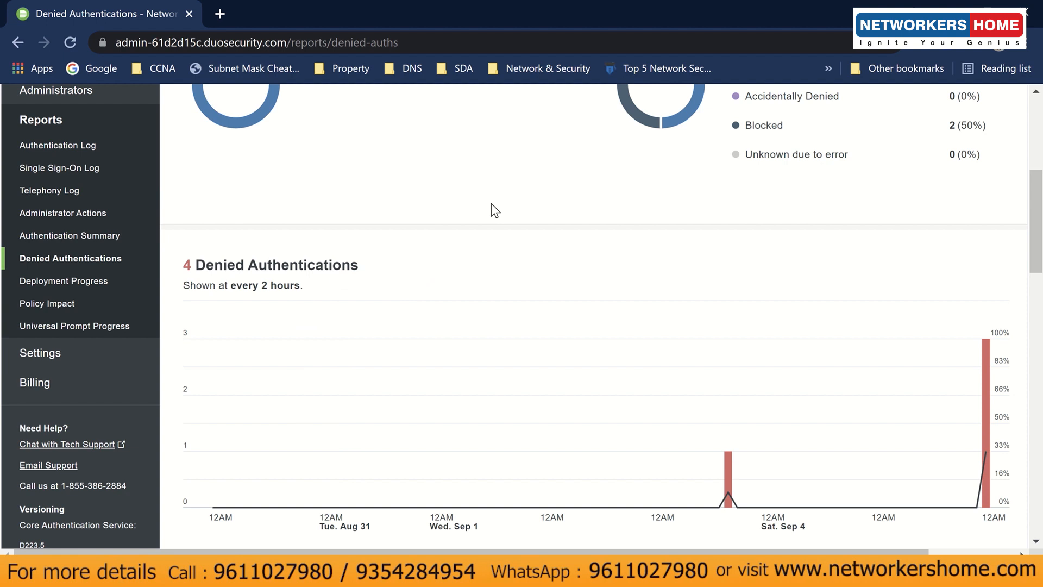
pyautogui.click(117, 281)
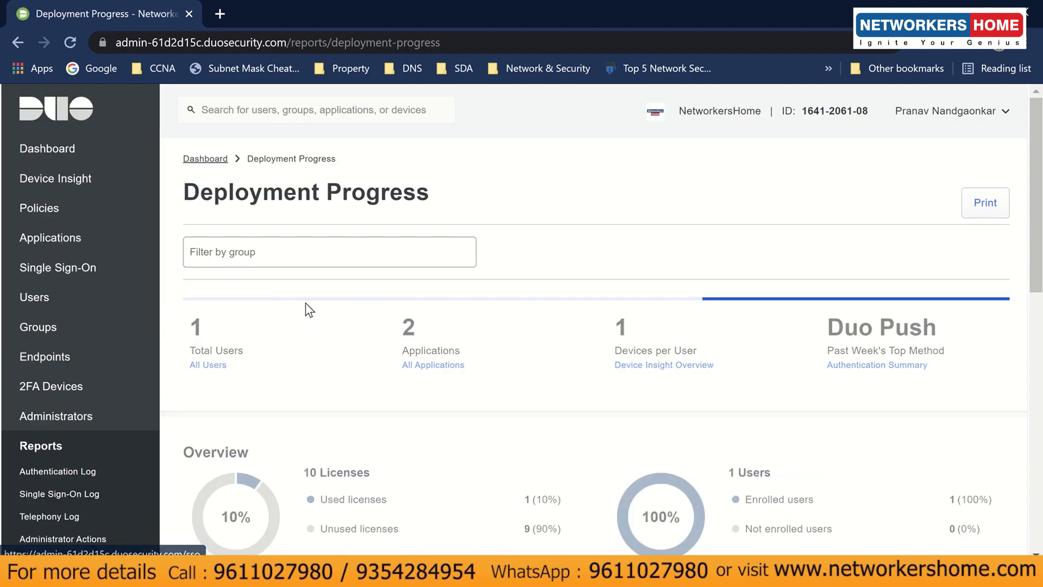
# - Look over the 1 user, 2 applications, 1-of-10 licences figures, then open the Single Sign-On Log
pyautogui.scroll(-3, 275, 373)
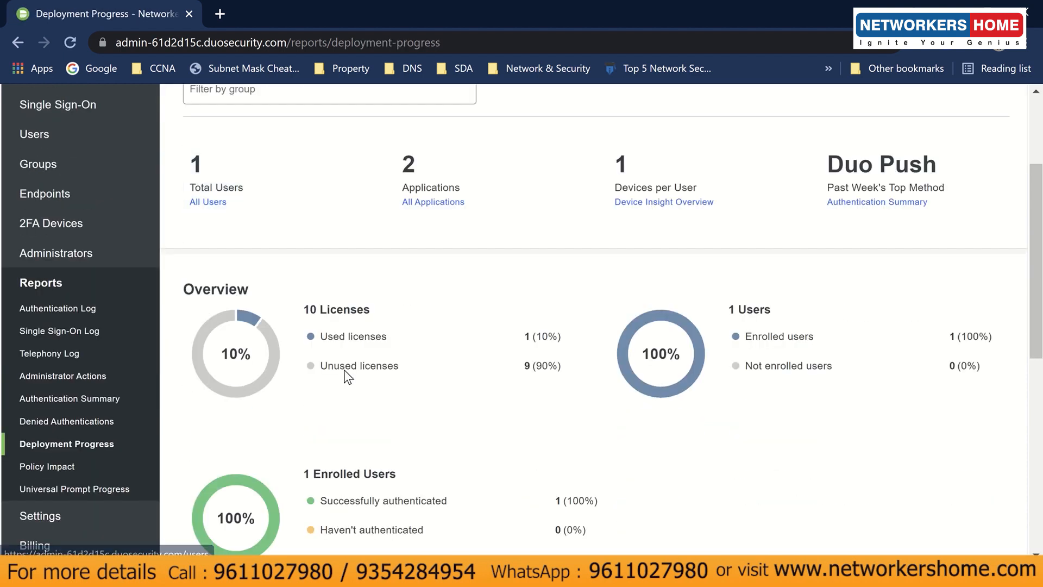
pyautogui.scroll(3, 345, 376)
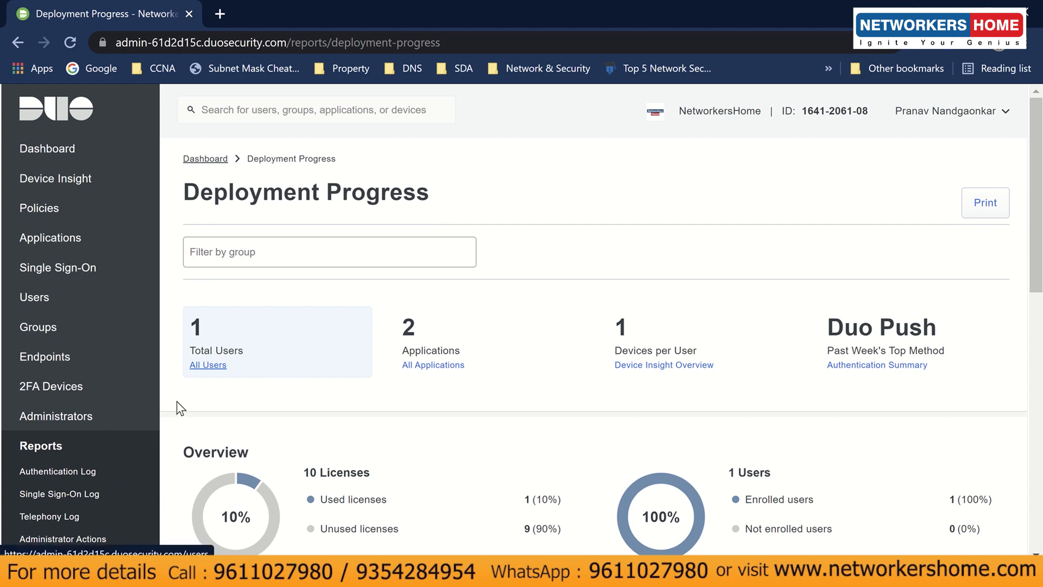
pyautogui.scroll(-3, 54, 380)
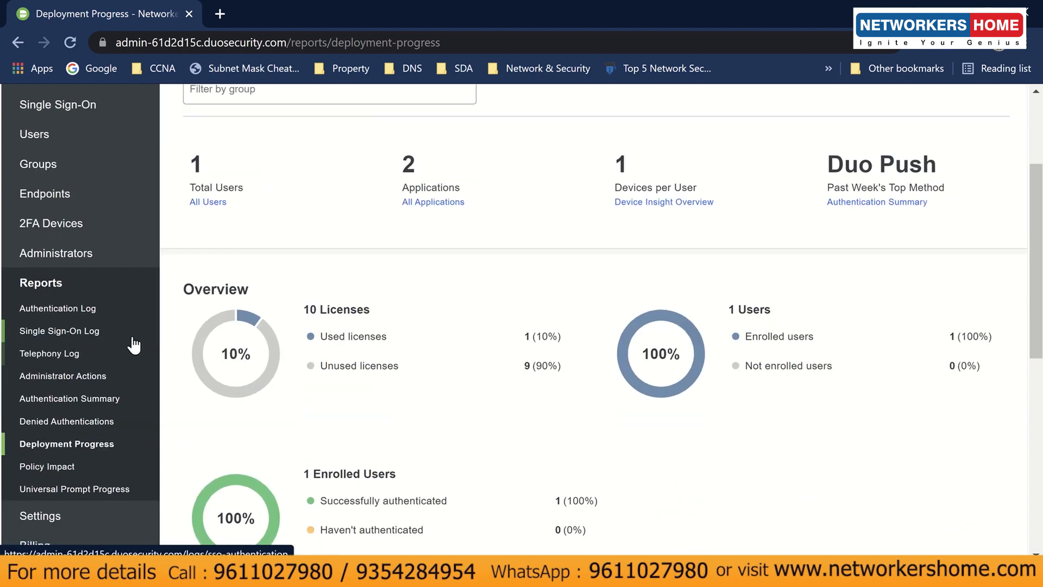
pyautogui.click(97, 332)
pyautogui.scroll(-3, 85, 396)
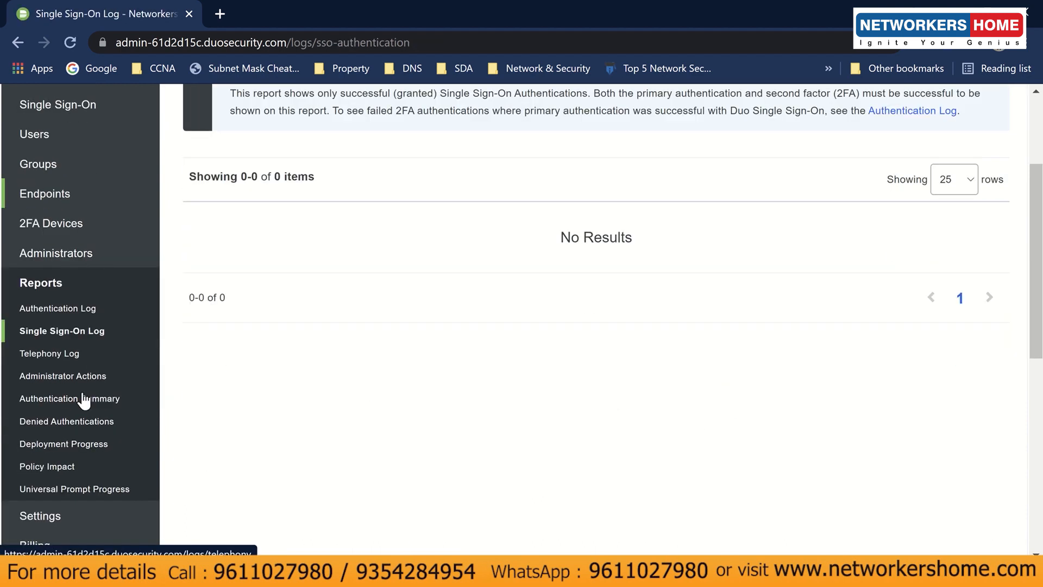
pyautogui.scroll(3, 282, 392)
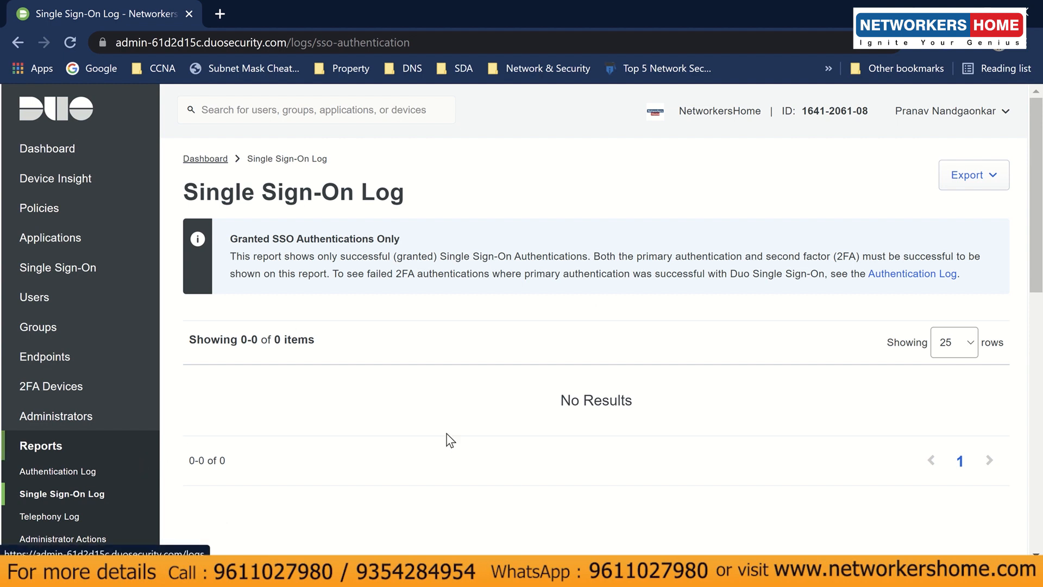
pyautogui.scroll(-3, 222, 429)
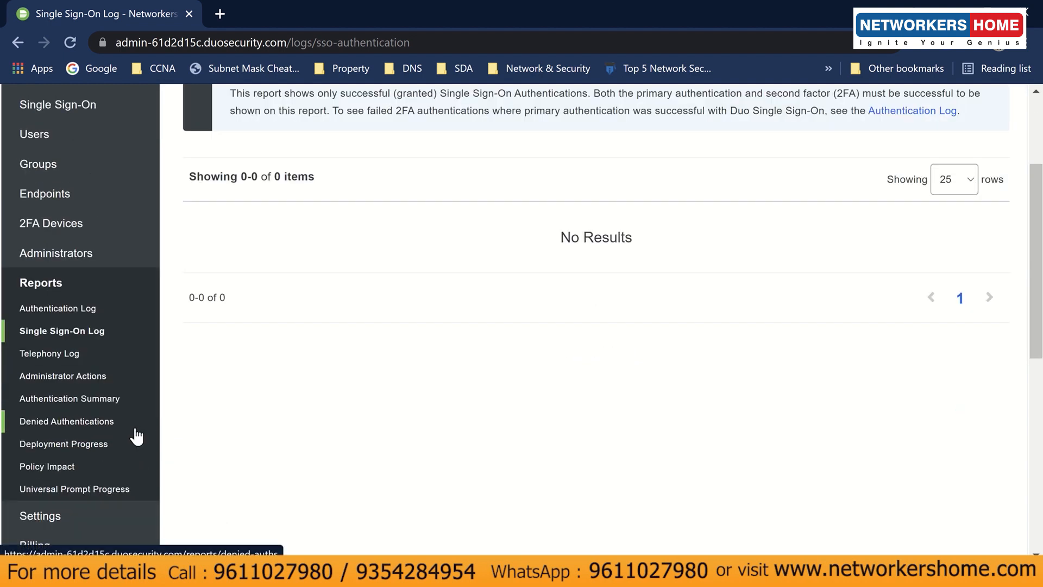
# - Open the Policy Impact report and inspect its chart of blocked Microsoft RDP authentications
pyautogui.click(104, 466)
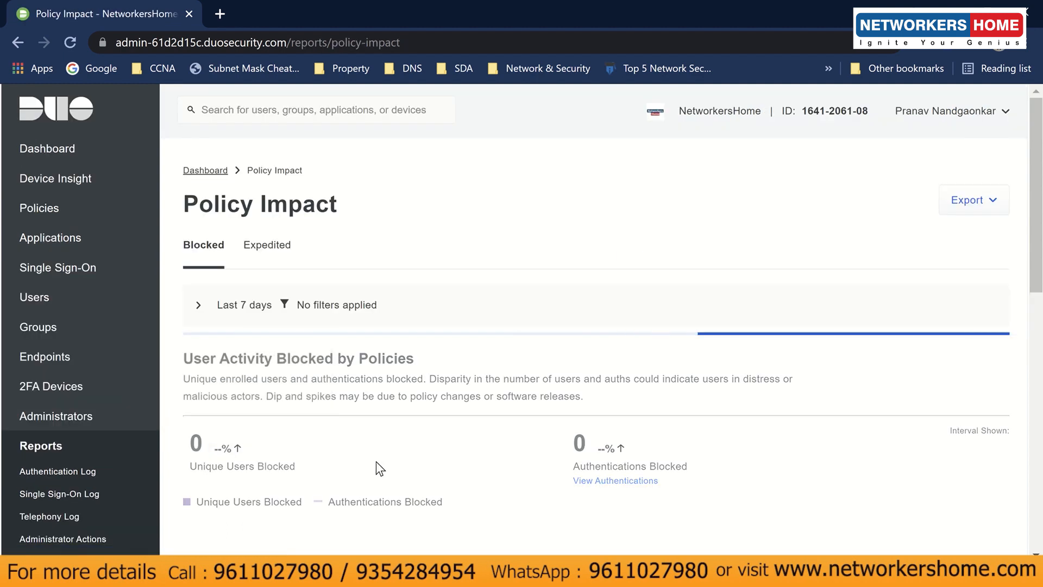
pyautogui.scroll(-3, 457, 466)
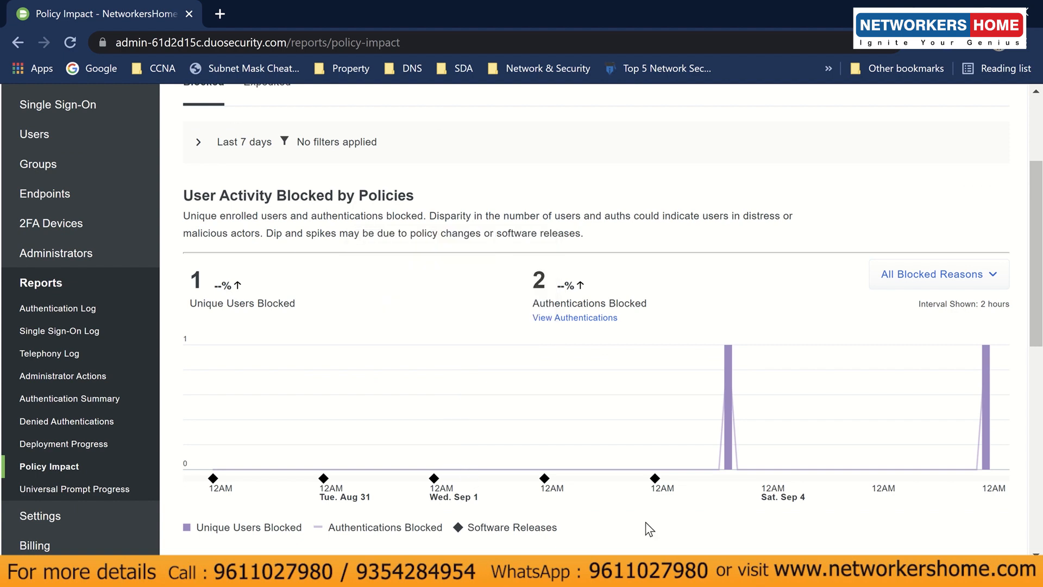
pyautogui.scroll(-2, 653, 530)
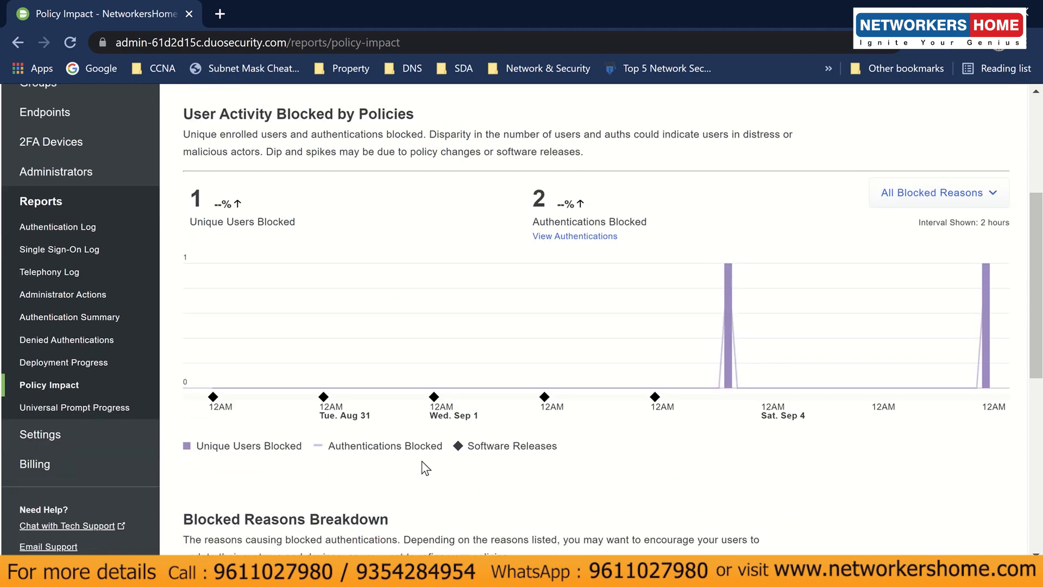
pyautogui.moveTo(730, 383)
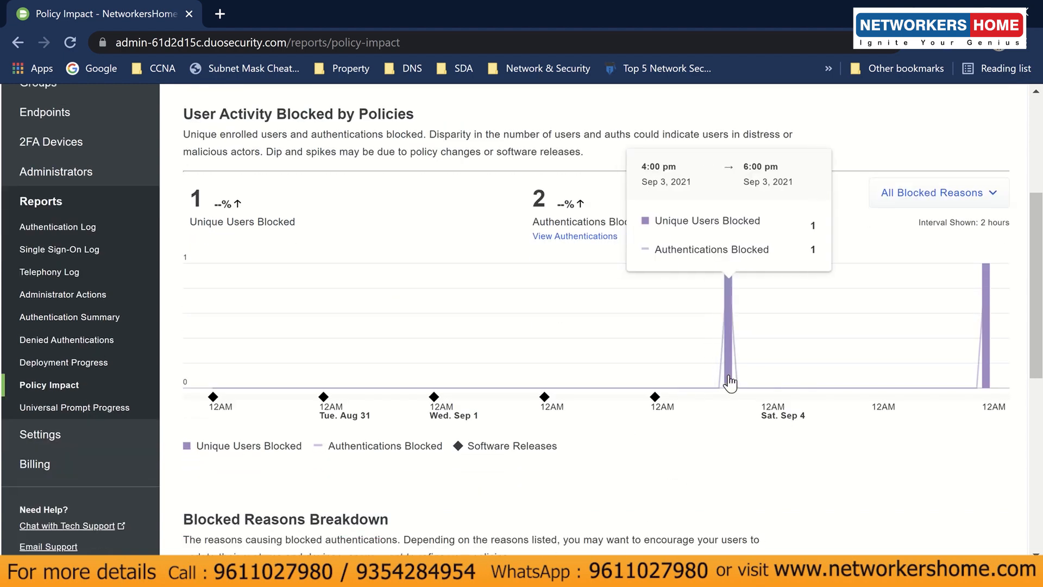
pyautogui.moveTo(984, 384)
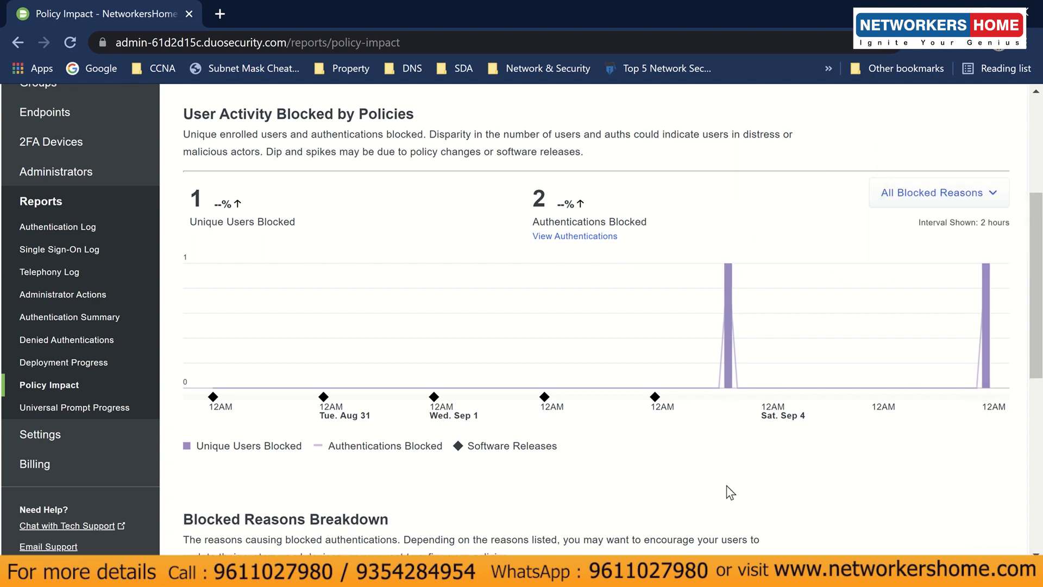
# - Review the Blocked Reasons Breakdown showing both blocks as Version restricted
pyautogui.scroll(-2, 725, 484)
pyautogui.scroll(-5, 727, 470)
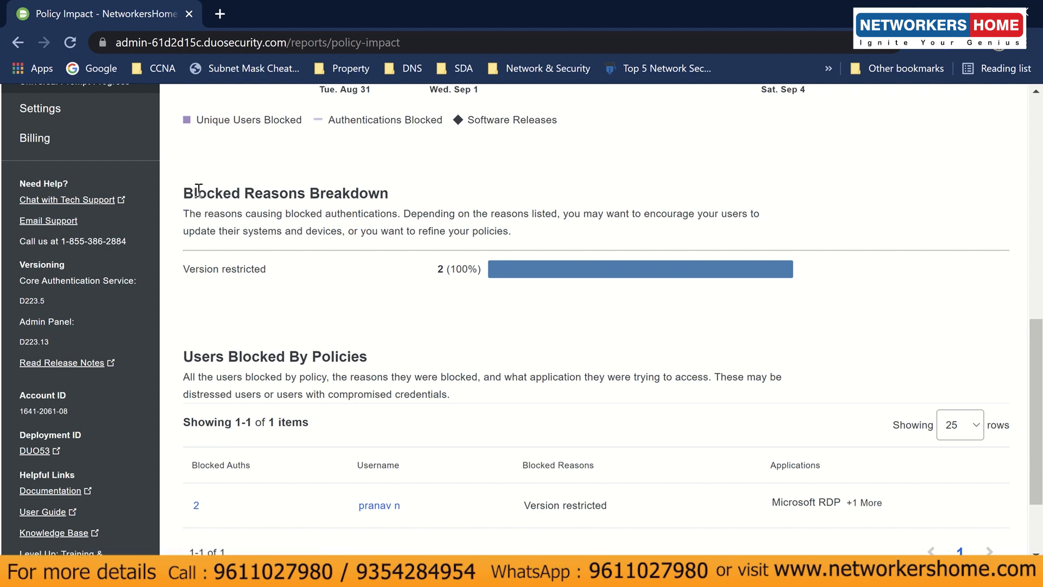
pyautogui.moveTo(189, 193); pyautogui.dragTo(438, 202)
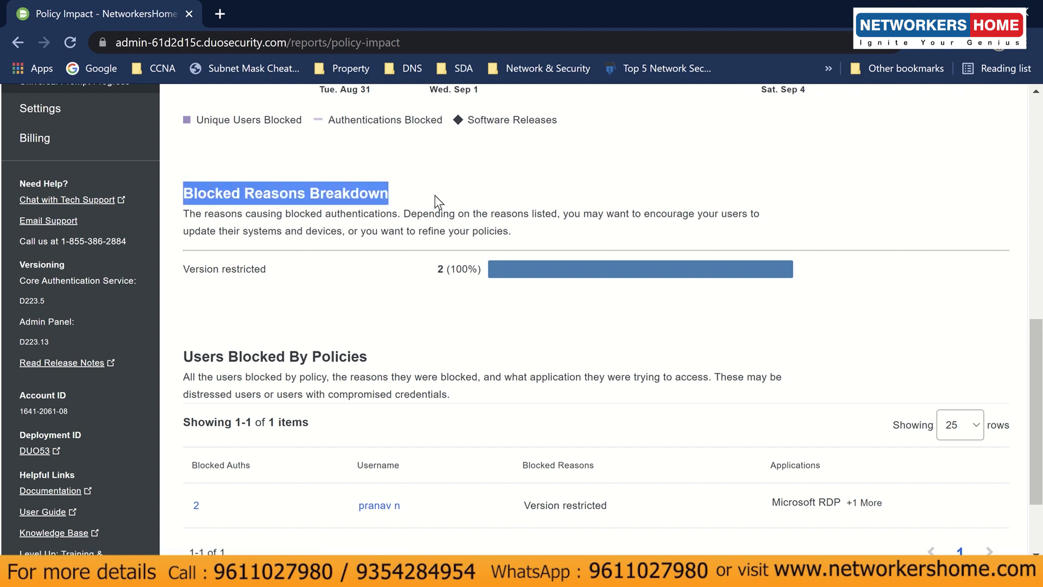
pyautogui.click(434, 196)
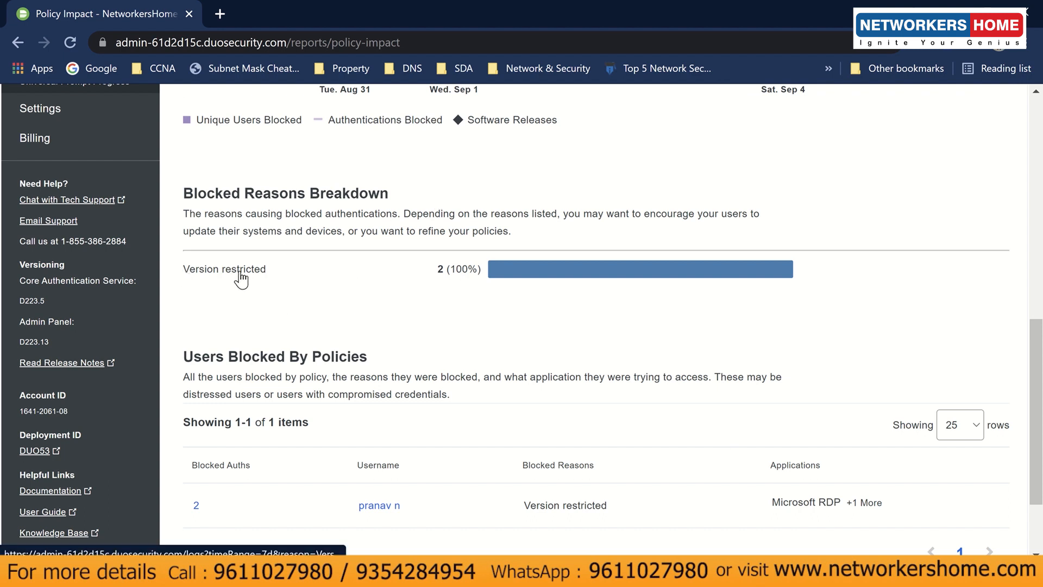
pyautogui.scroll(-1, 478, 375)
pyautogui.scroll(-1, 478, 374)
pyautogui.scroll(10, 477, 379)
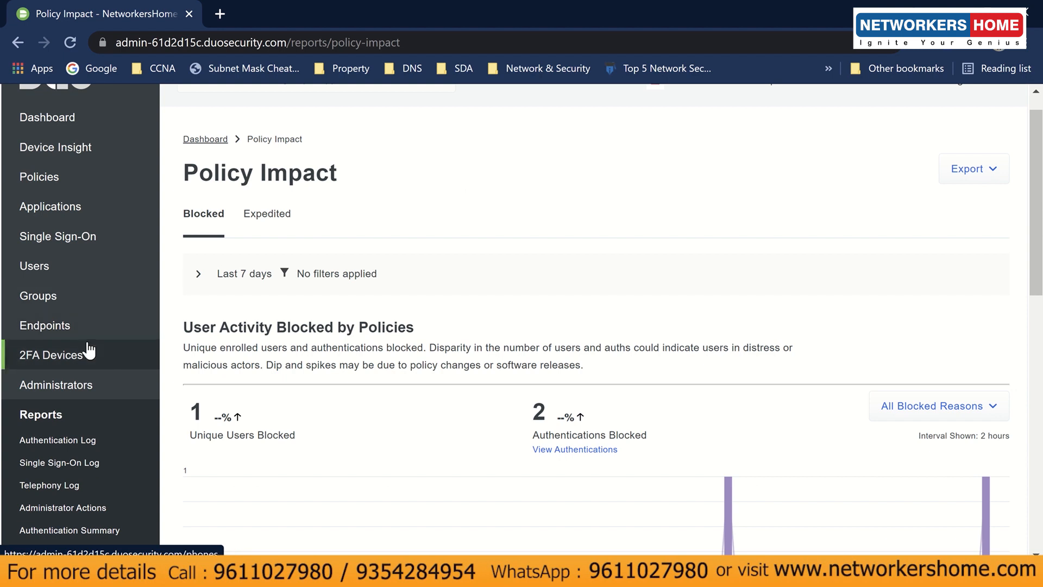
pyautogui.scroll(1, 348, 384)
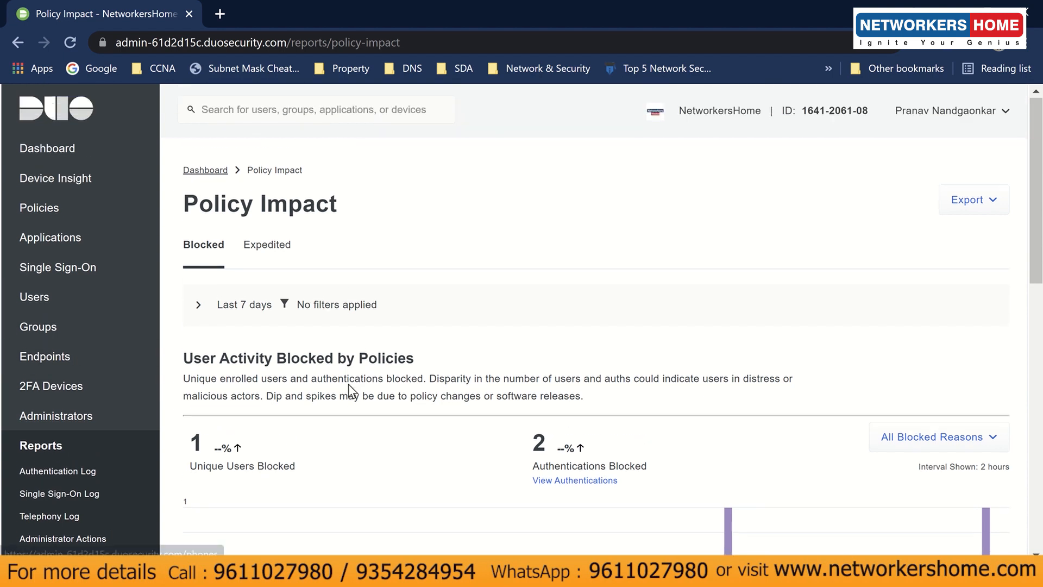
# - Return to the Dashboard and review 1 total user, 9 licences remaining and 1 endpoint
pyautogui.click(110, 152)
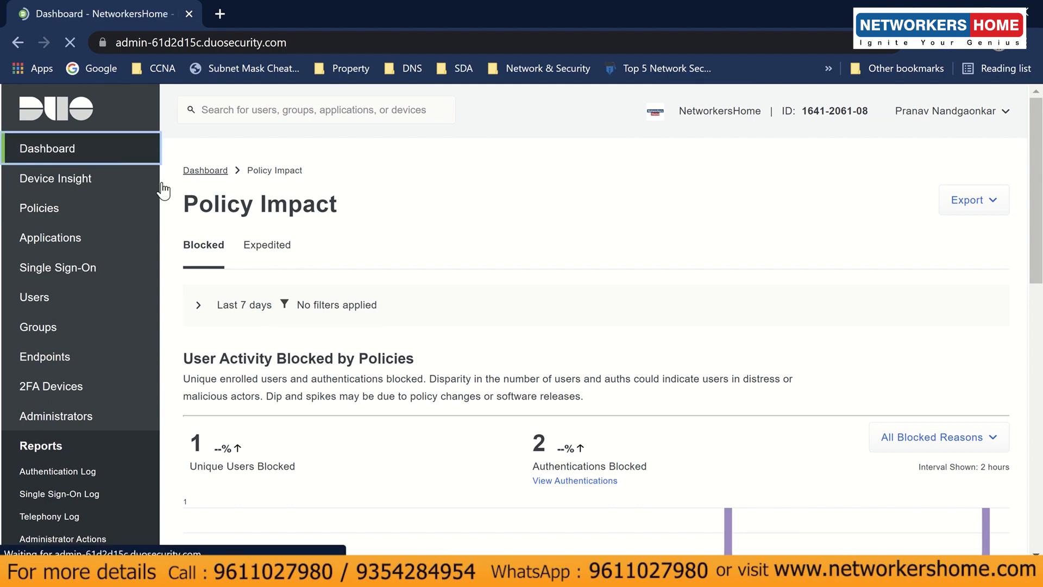
pyautogui.scroll(-1, 375, 368)
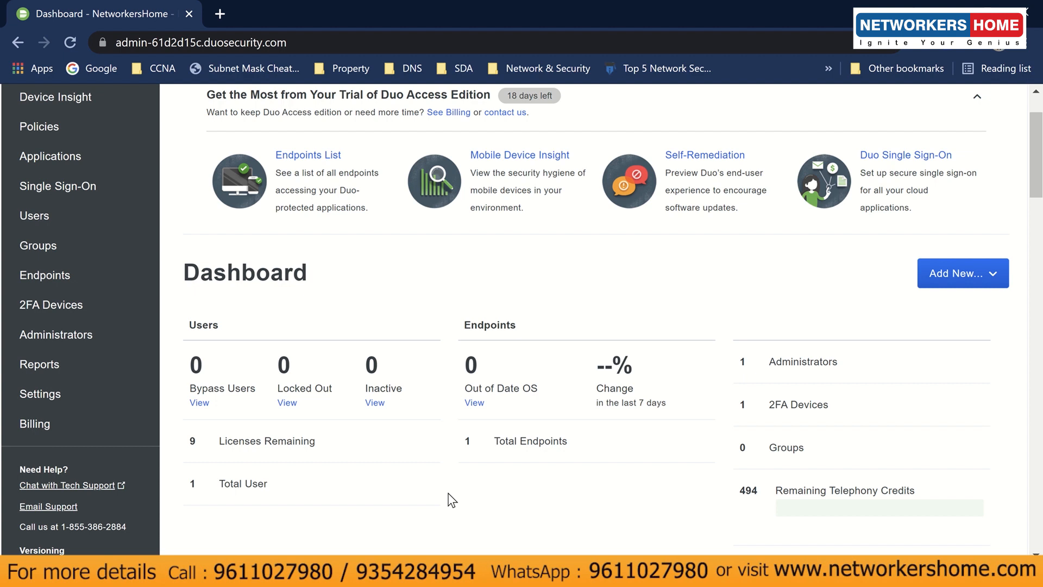
pyautogui.scroll(2, 451, 500)
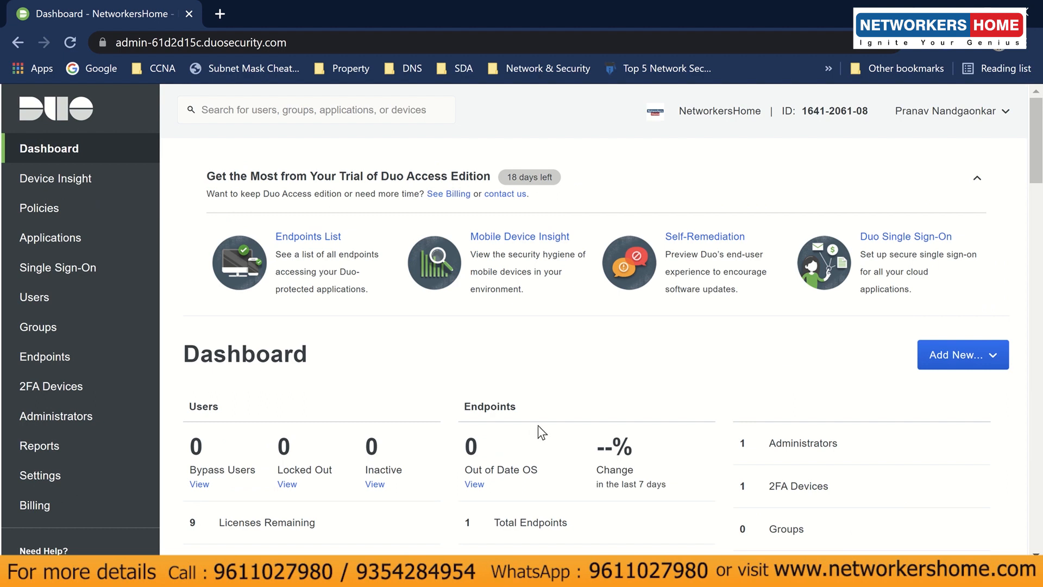
# - In PowerPoint, append '-done' to the Demo slide's second and third items
pyautogui.hotkey('alt', 'Tab')
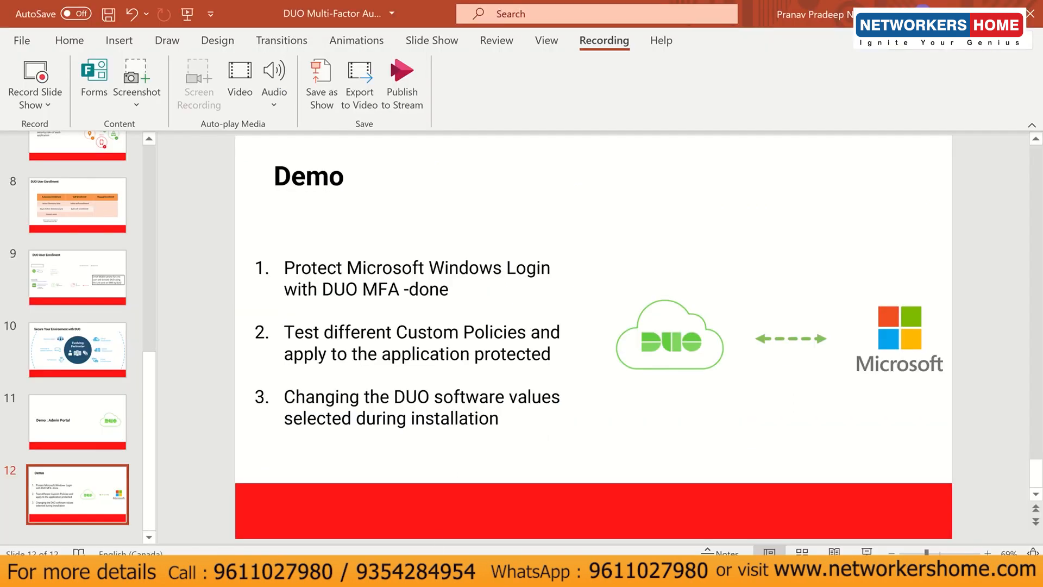
pyautogui.click(541, 355)
pyautogui.click(555, 361)
pyautogui.write('-done')
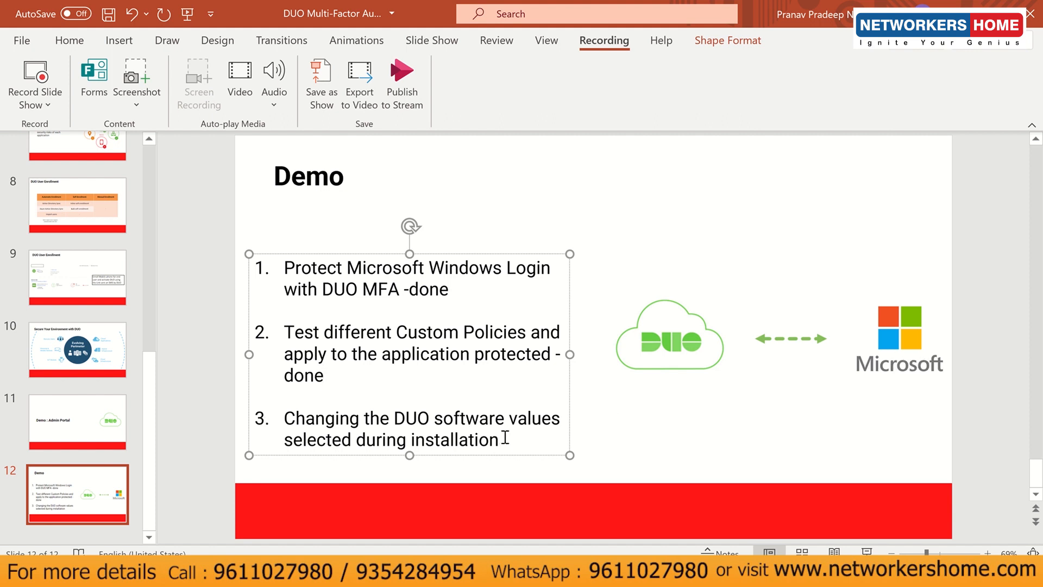
pyautogui.write('-done')
pyautogui.click(535, 468)
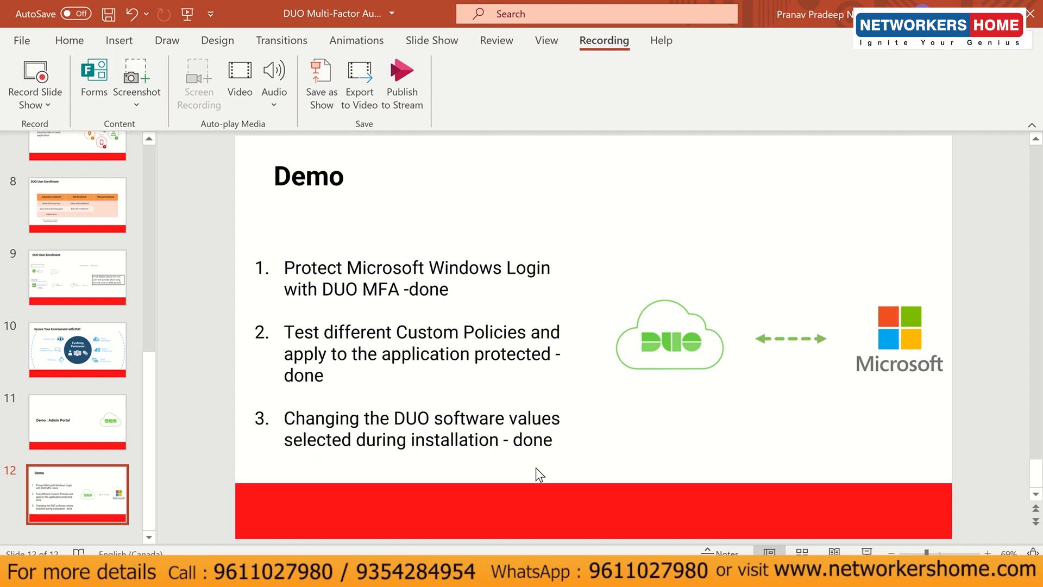